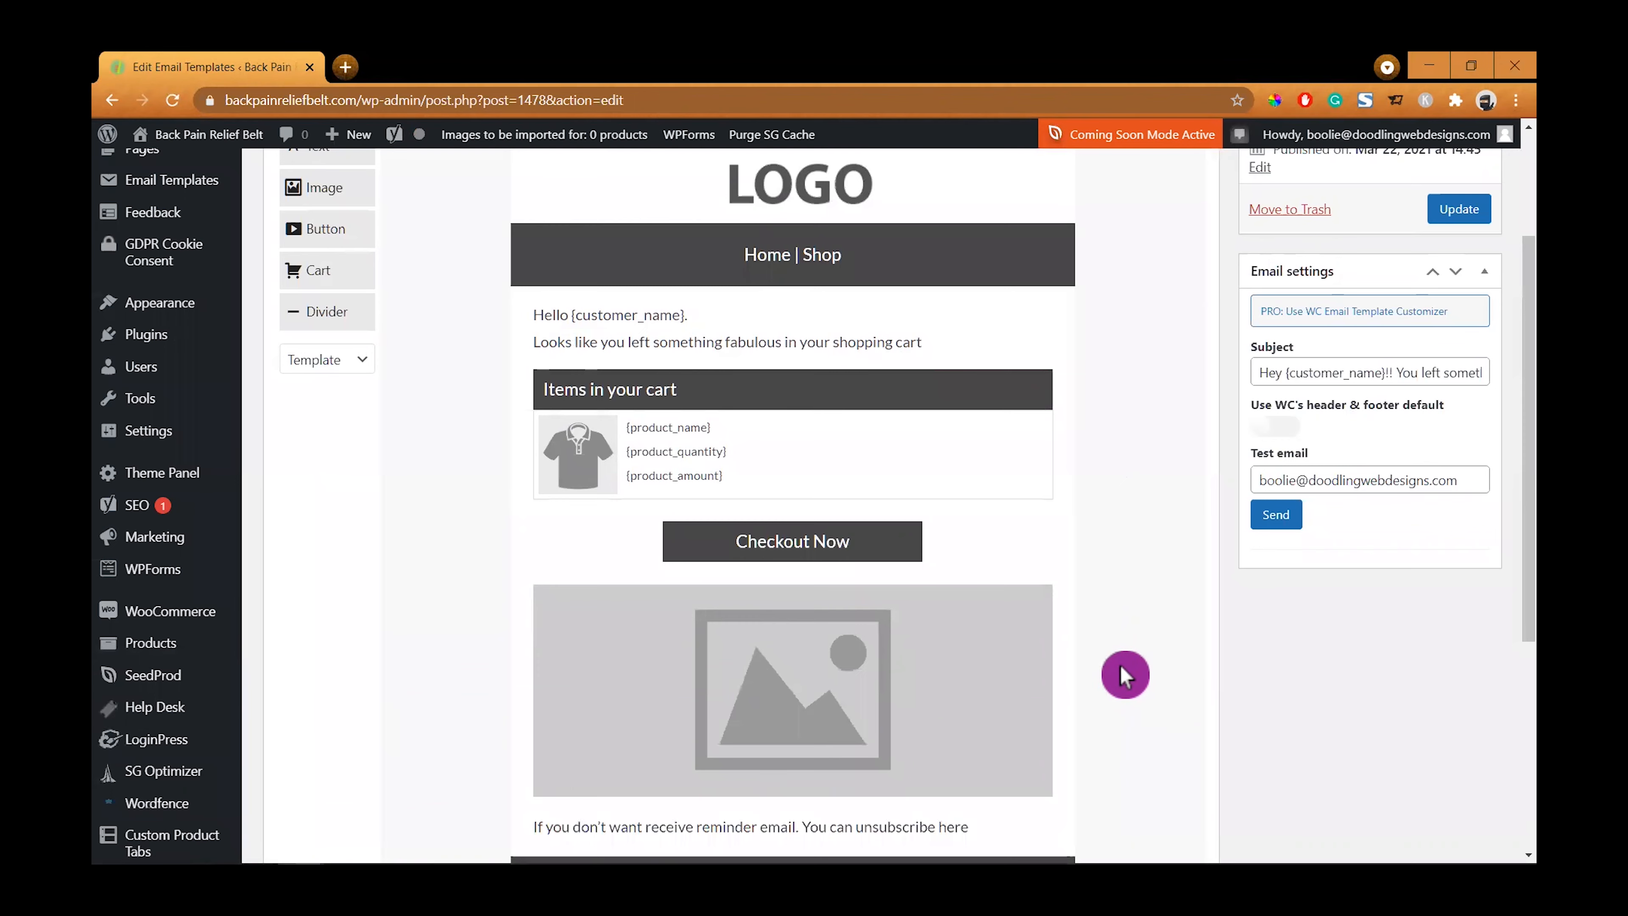
# - Replace the logo placeholder in the email header with the Back Pain Relief Belt logo from the media library
pyautogui.click(796, 379)
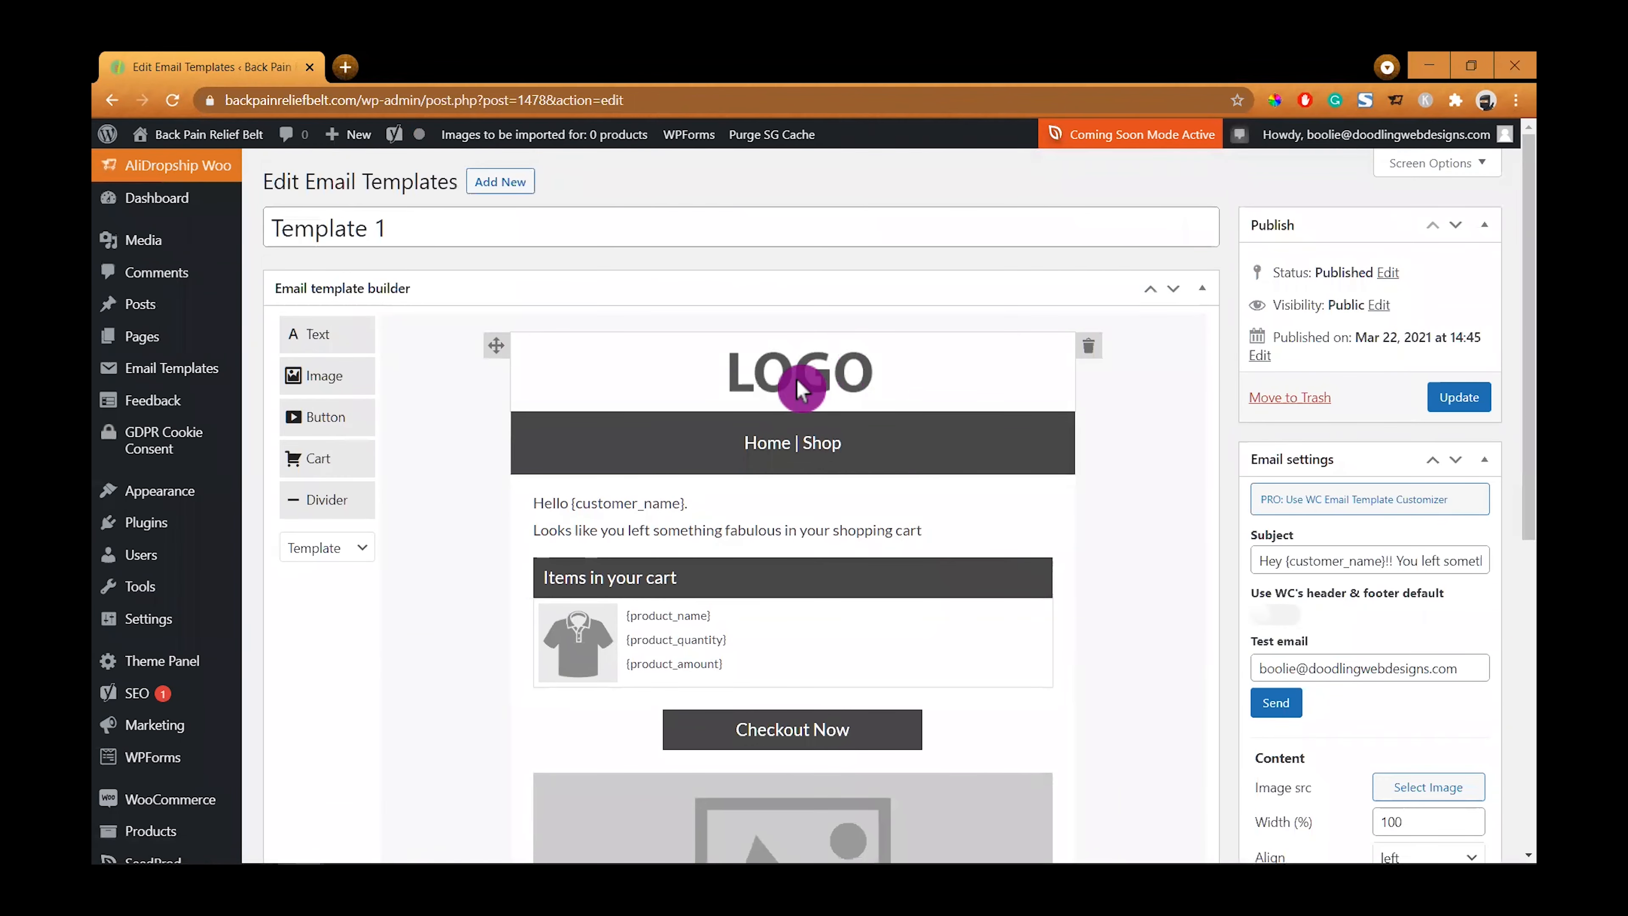
pyautogui.scroll(-2, 1210, 750)
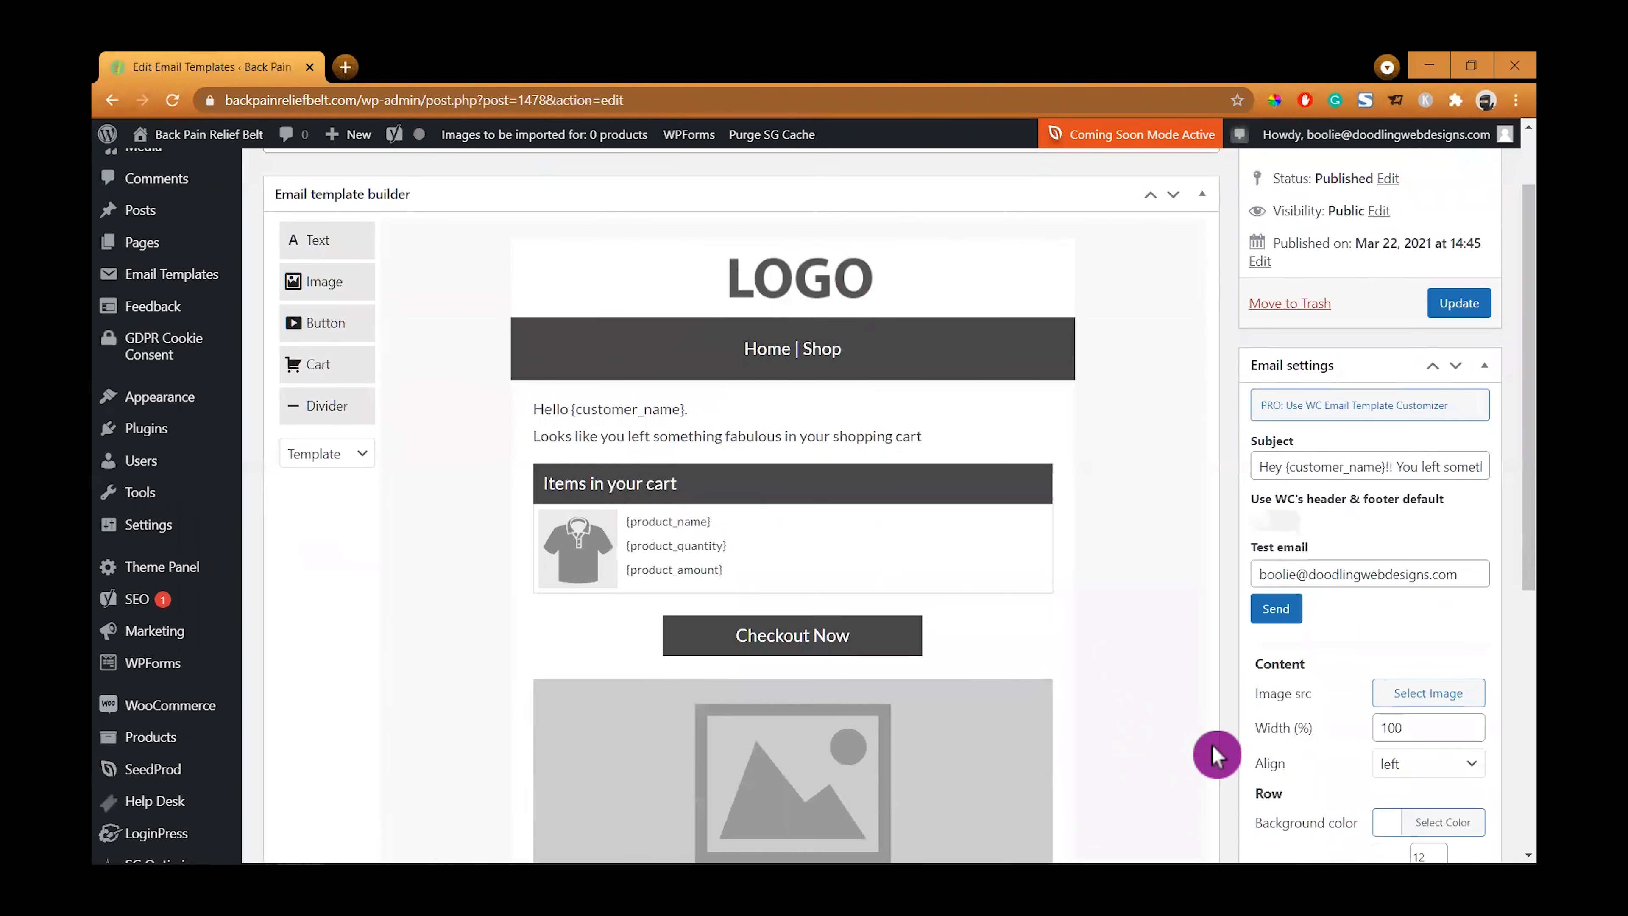
pyautogui.scroll(-2, 1221, 751)
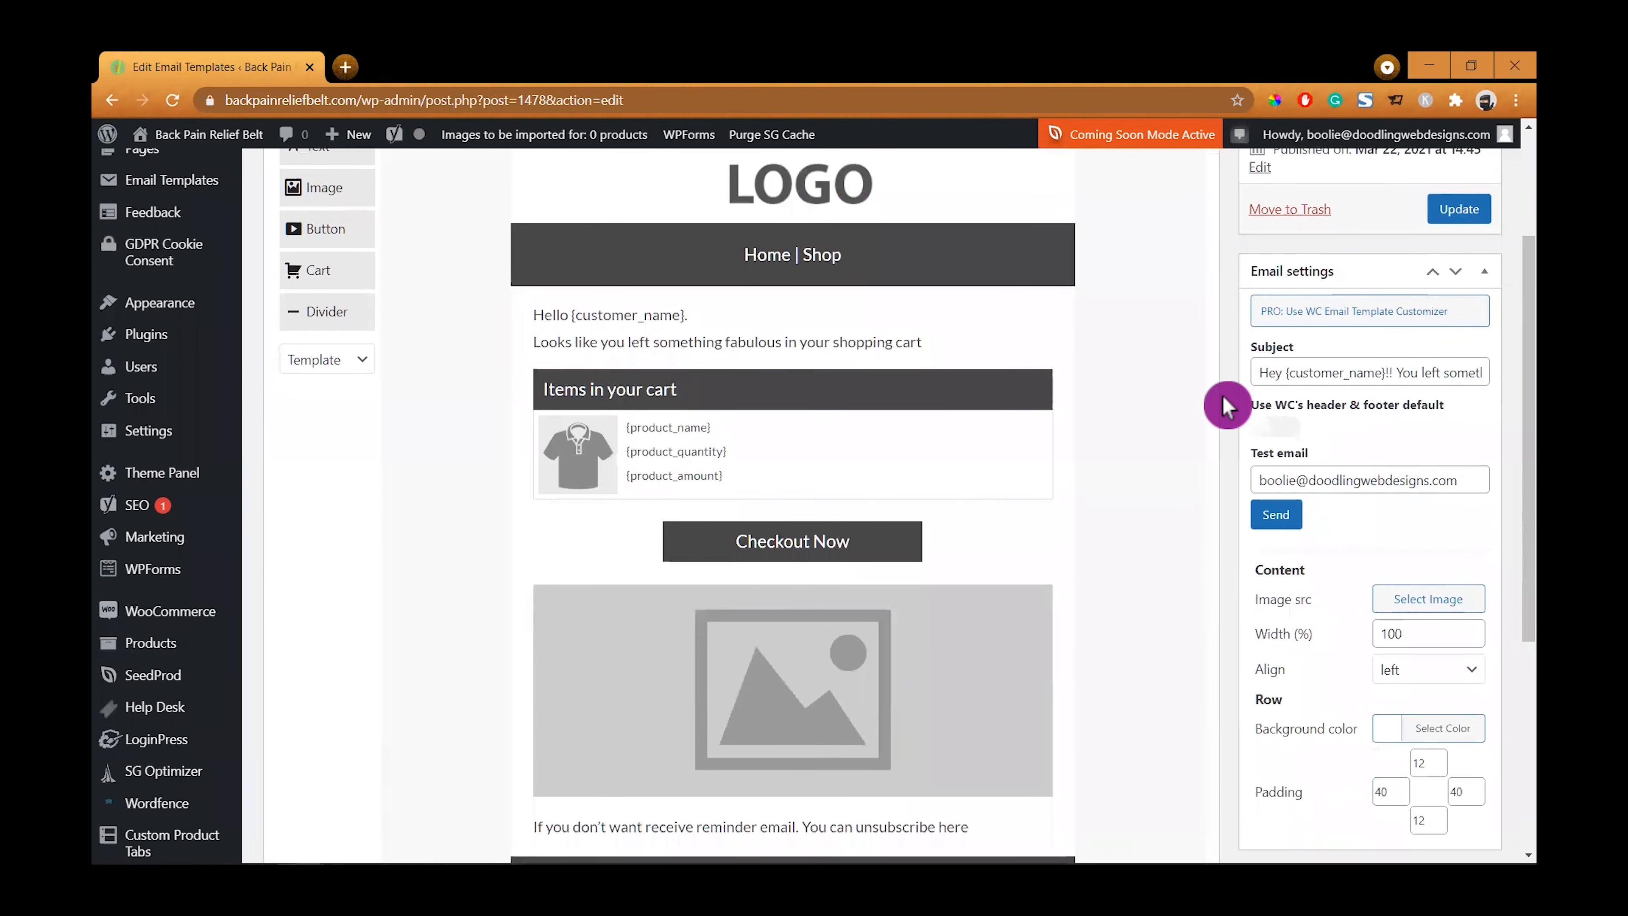
pyautogui.click(1427, 600)
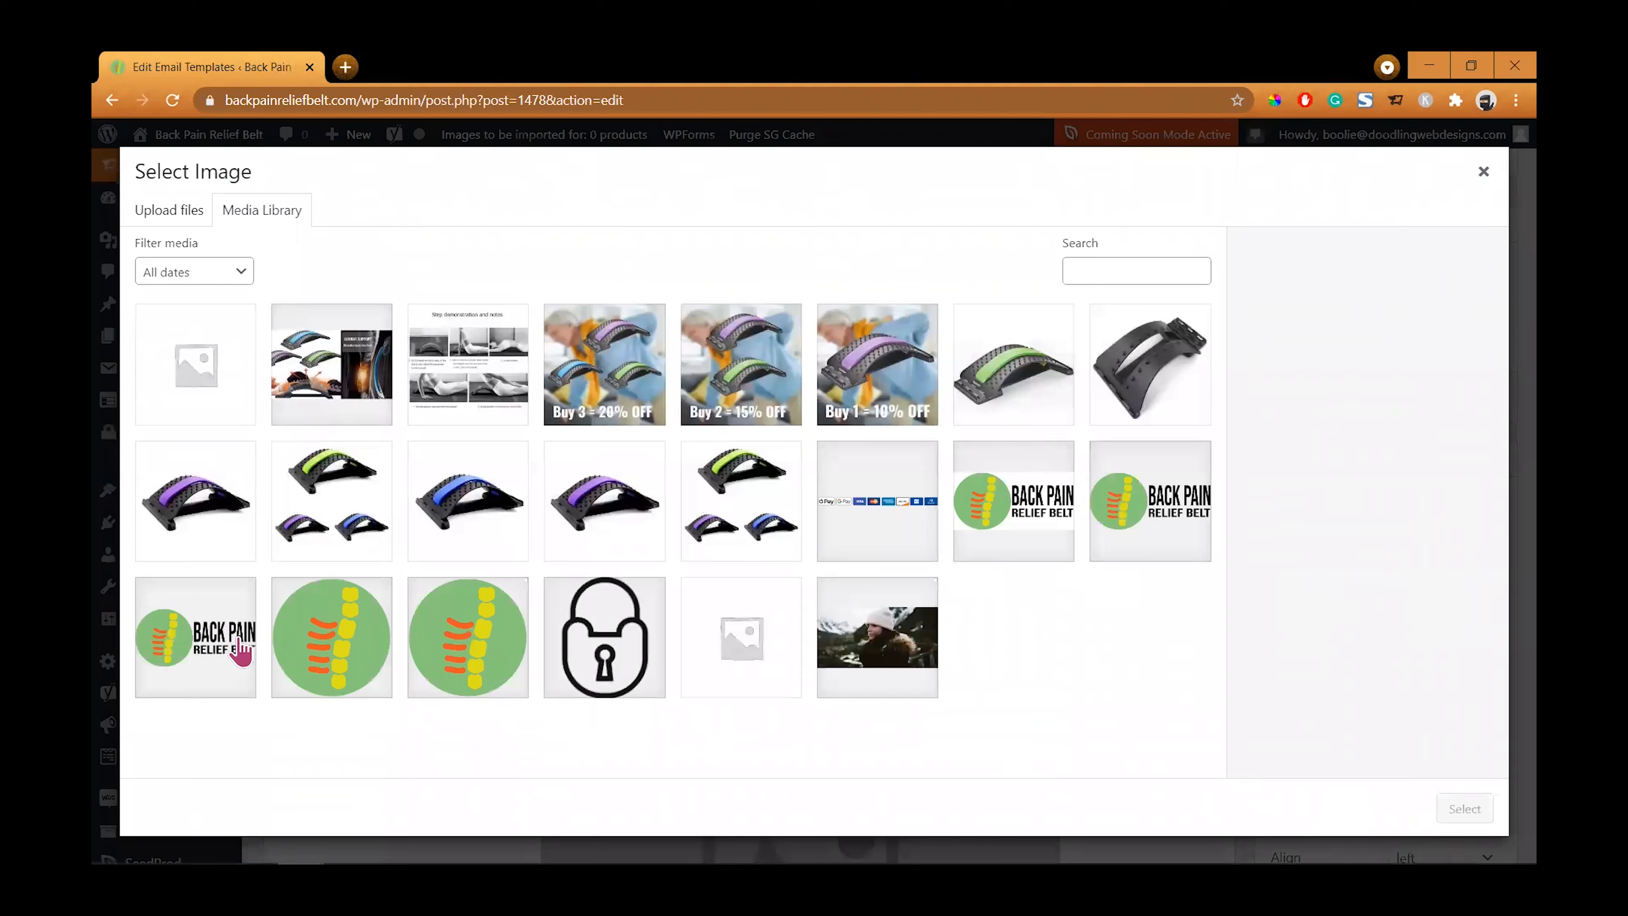
pyautogui.click(1015, 519)
pyautogui.click(1450, 372)
pyautogui.click(1462, 809)
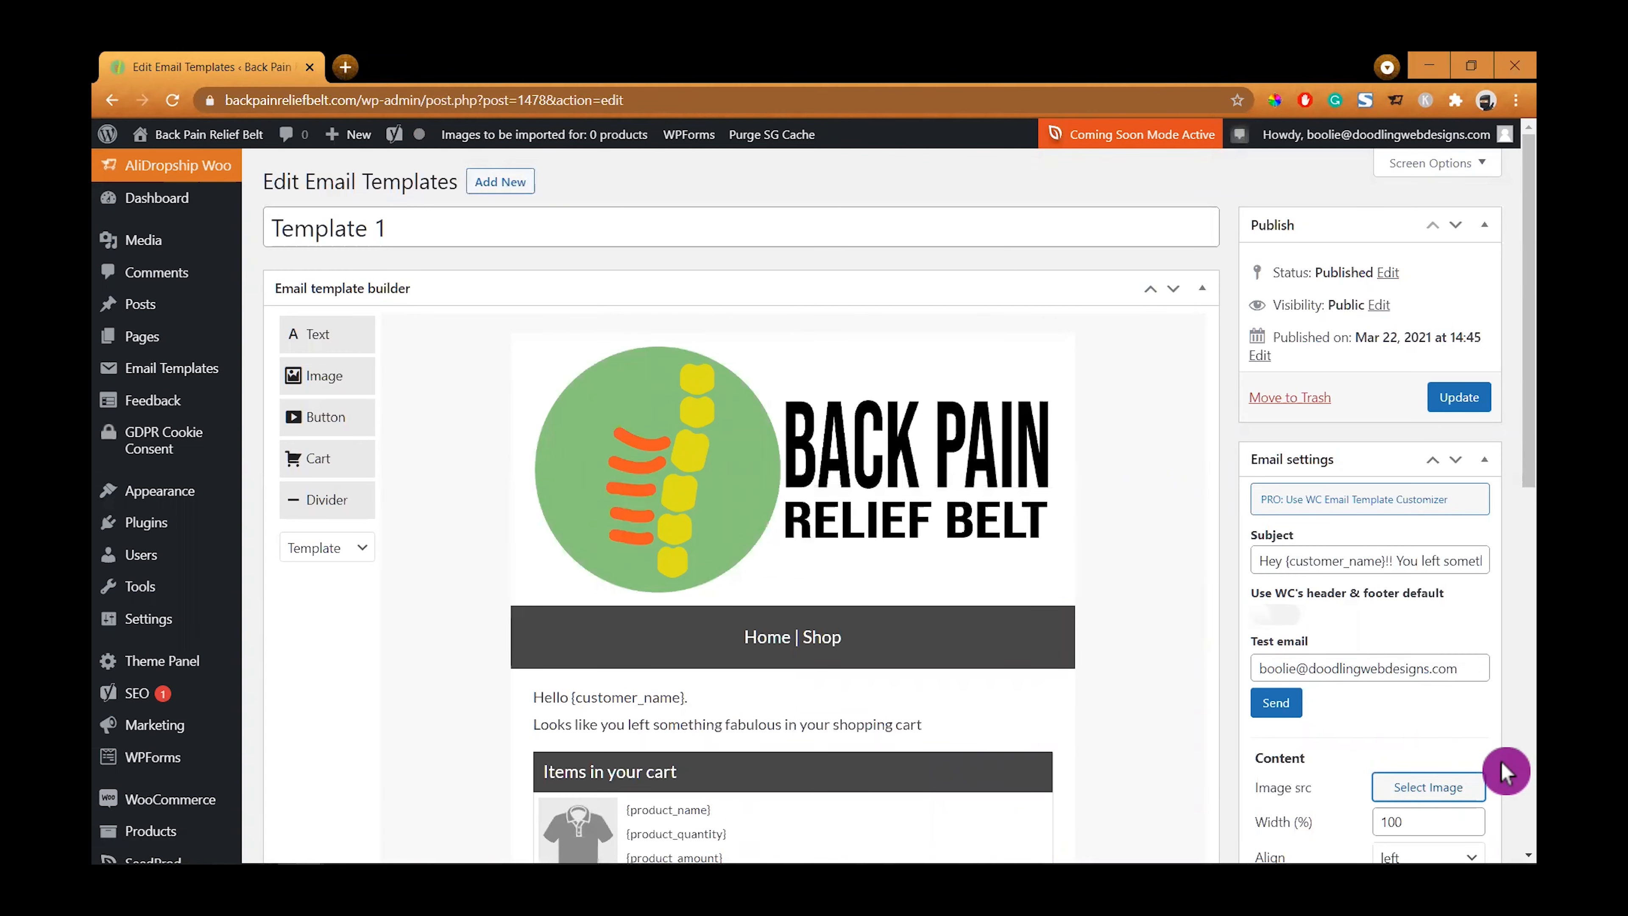
# - Set the logo image width to 50%
pyautogui.scroll(-3, 1474, 756)
pyautogui.moveTo(1391, 632); pyautogui.dragTo(1385, 631)
pyautogui.write('50')
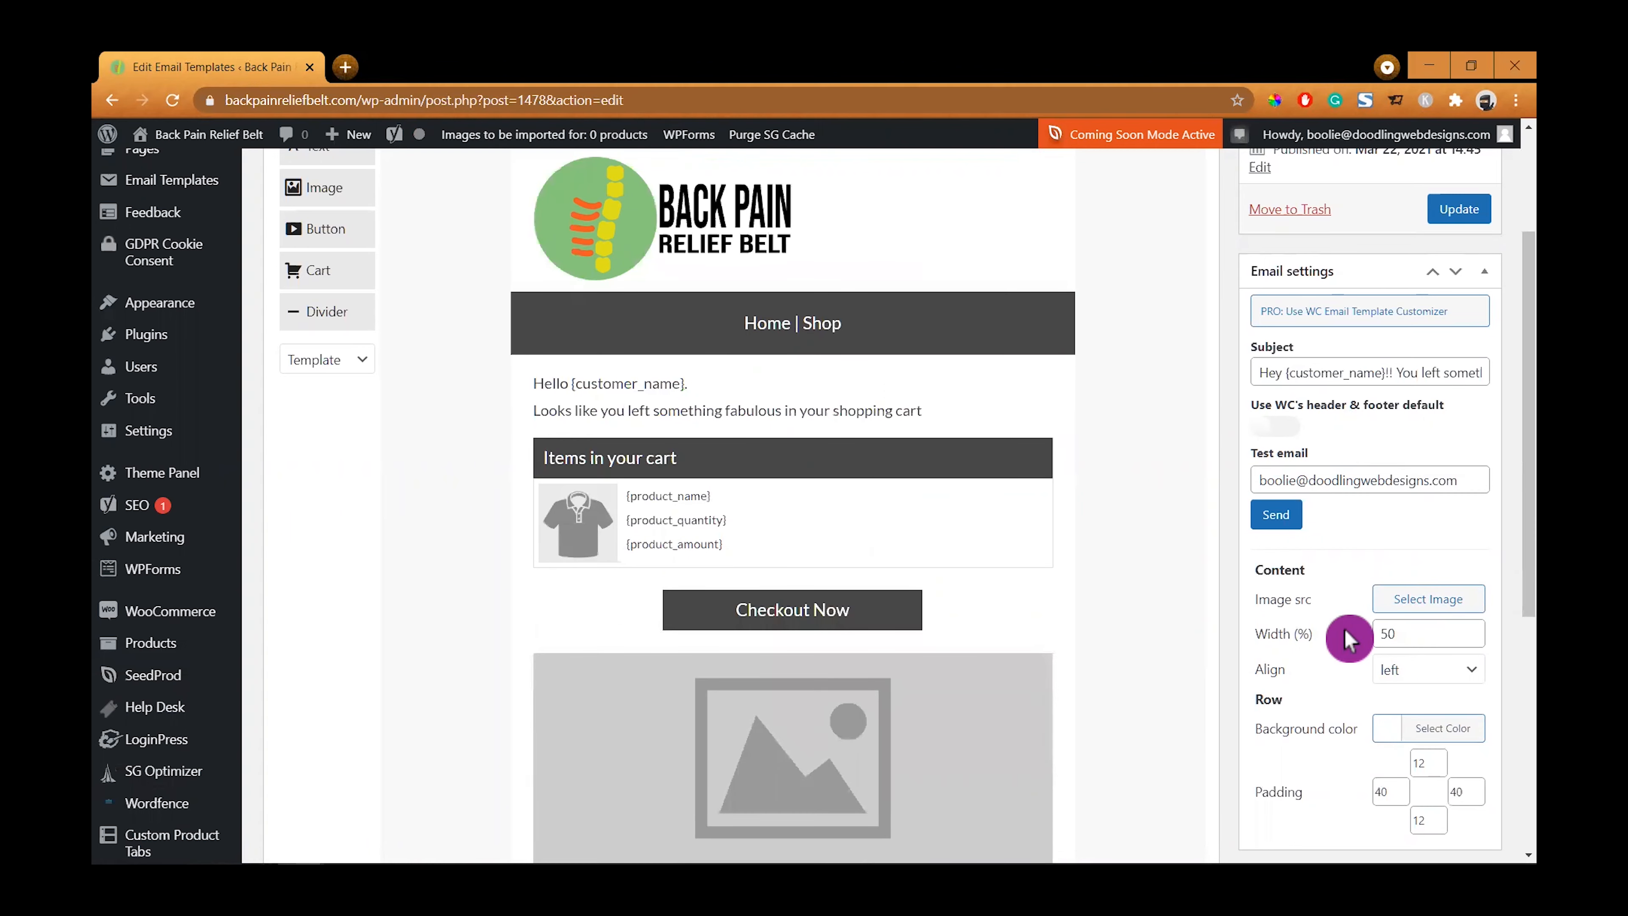
# - Try to set the logo image alignment to center
pyautogui.click(1469, 677)
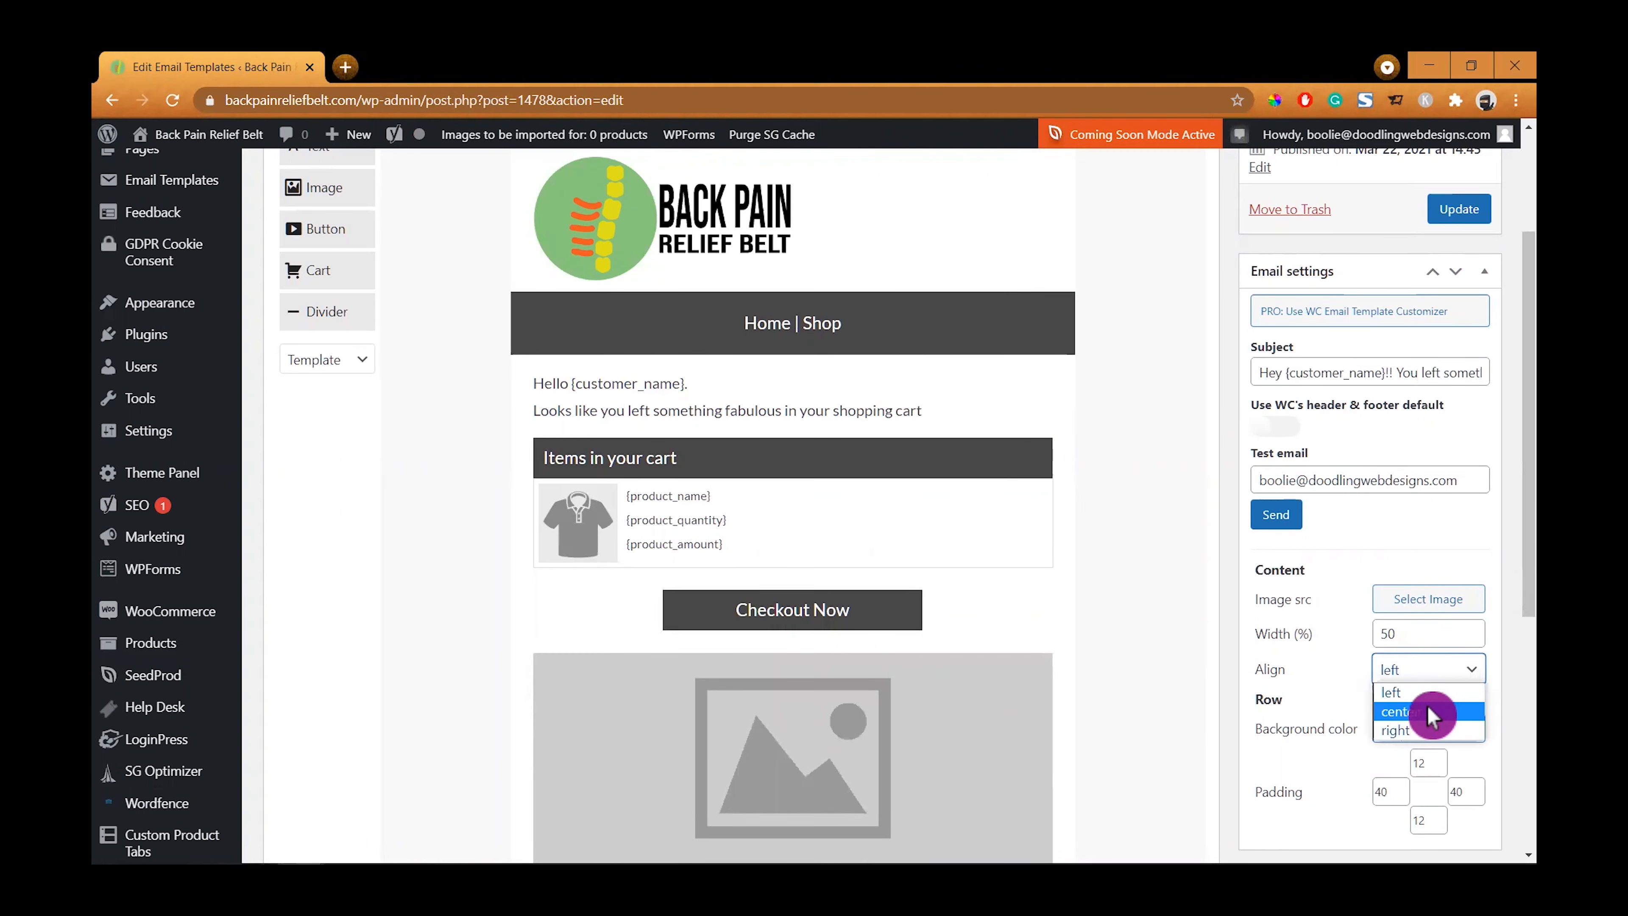
pyautogui.click(1472, 673)
pyautogui.click(1344, 697)
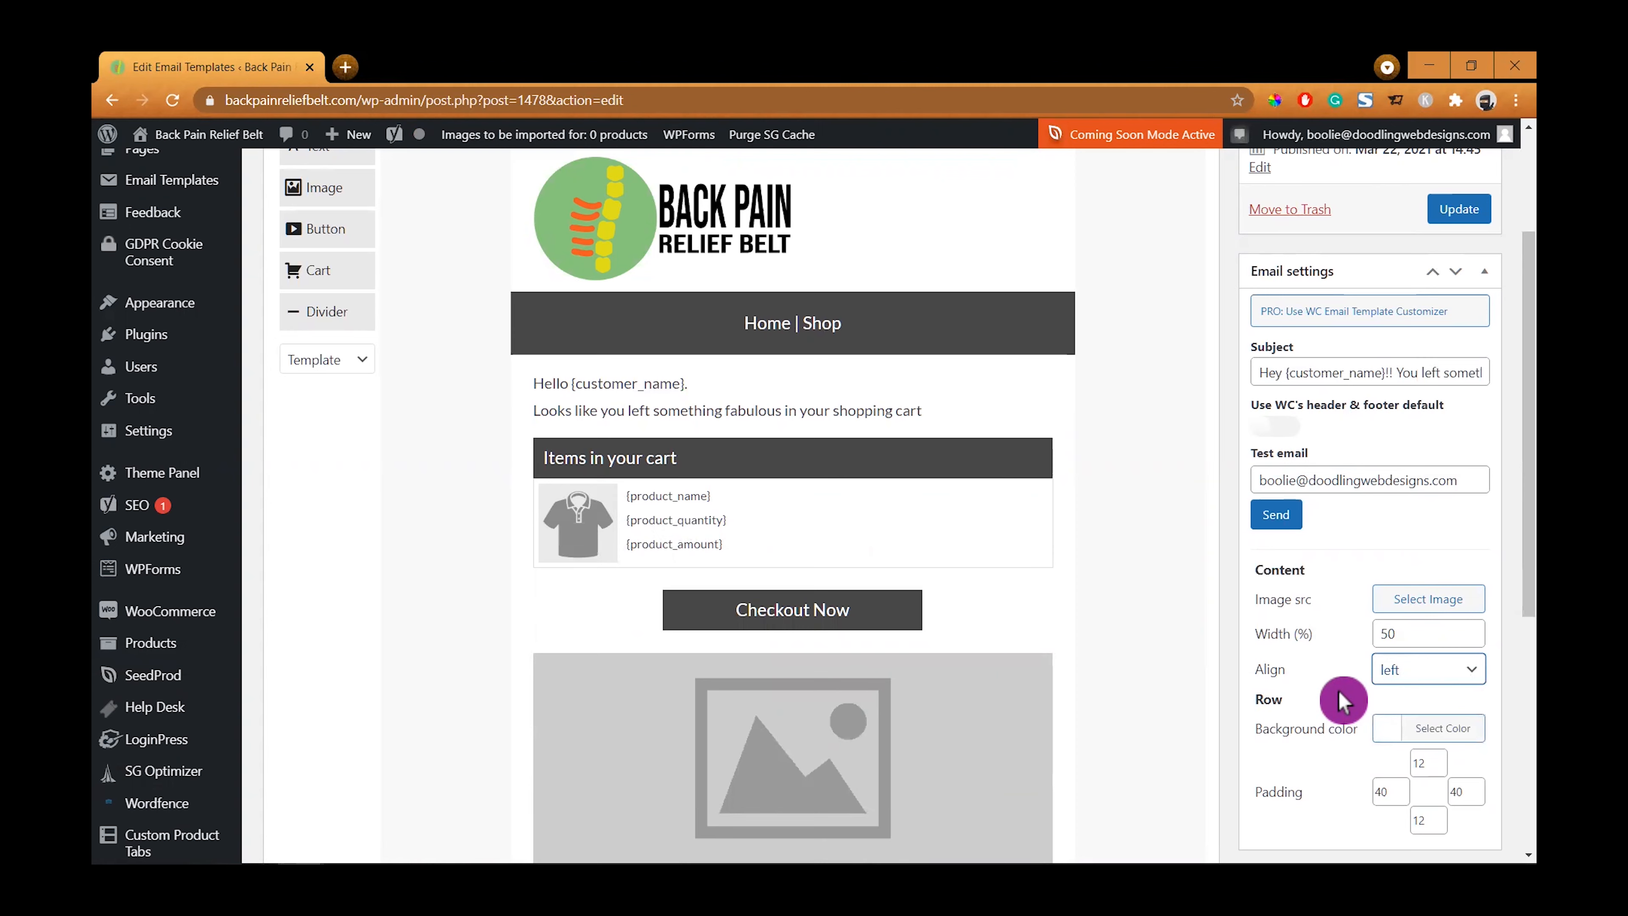
pyautogui.click(1384, 731)
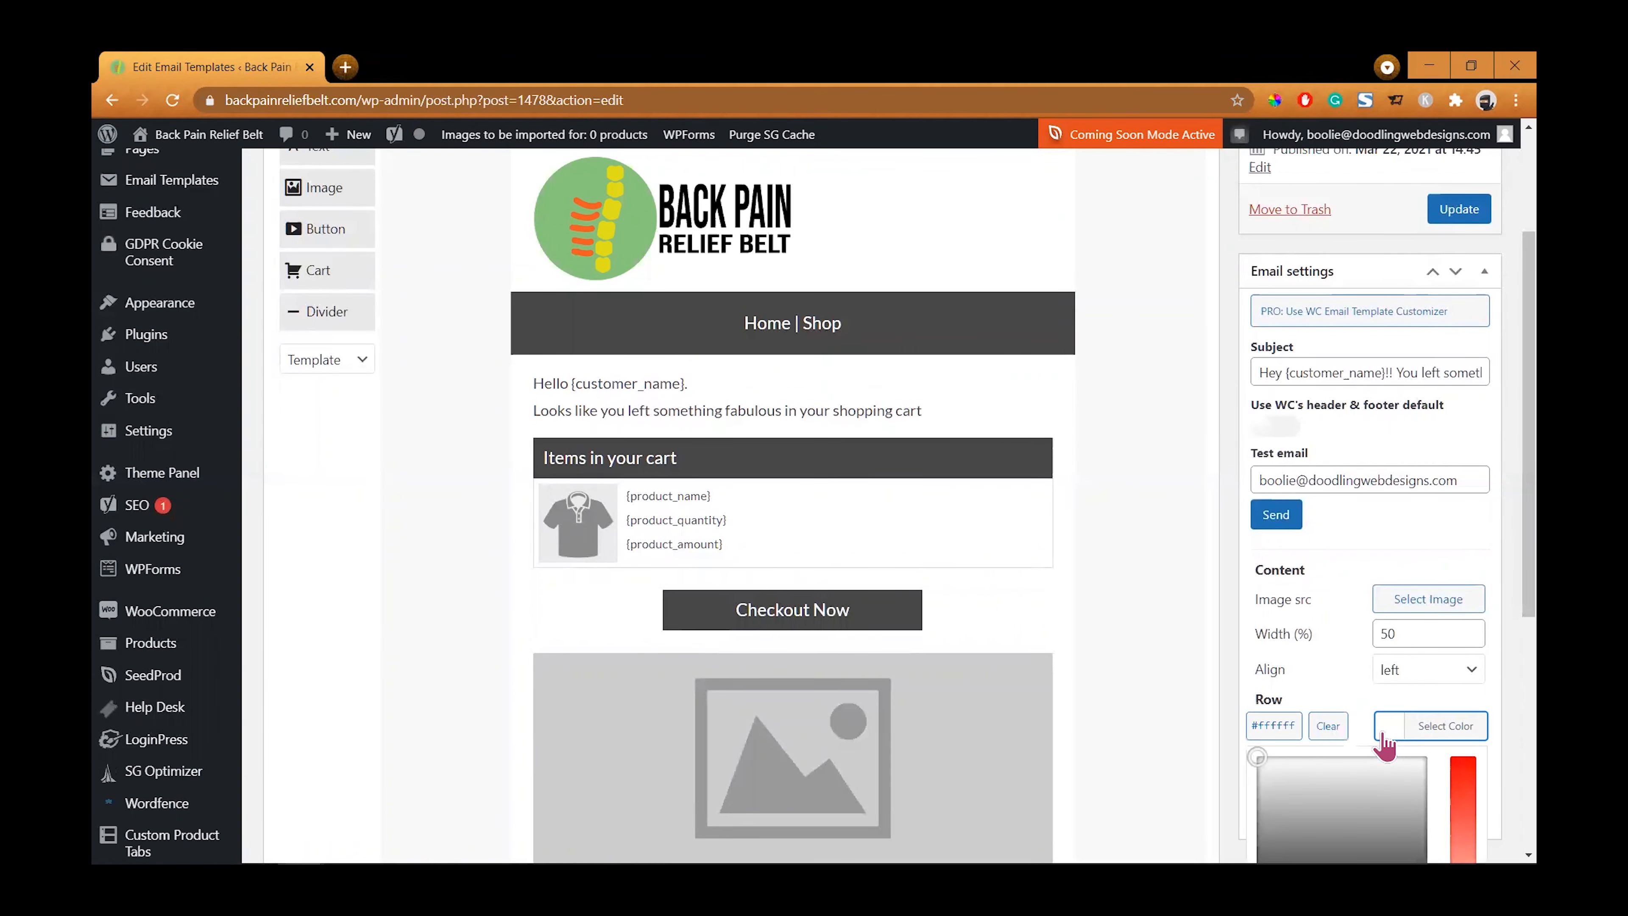
pyautogui.scroll(-2, 1367, 745)
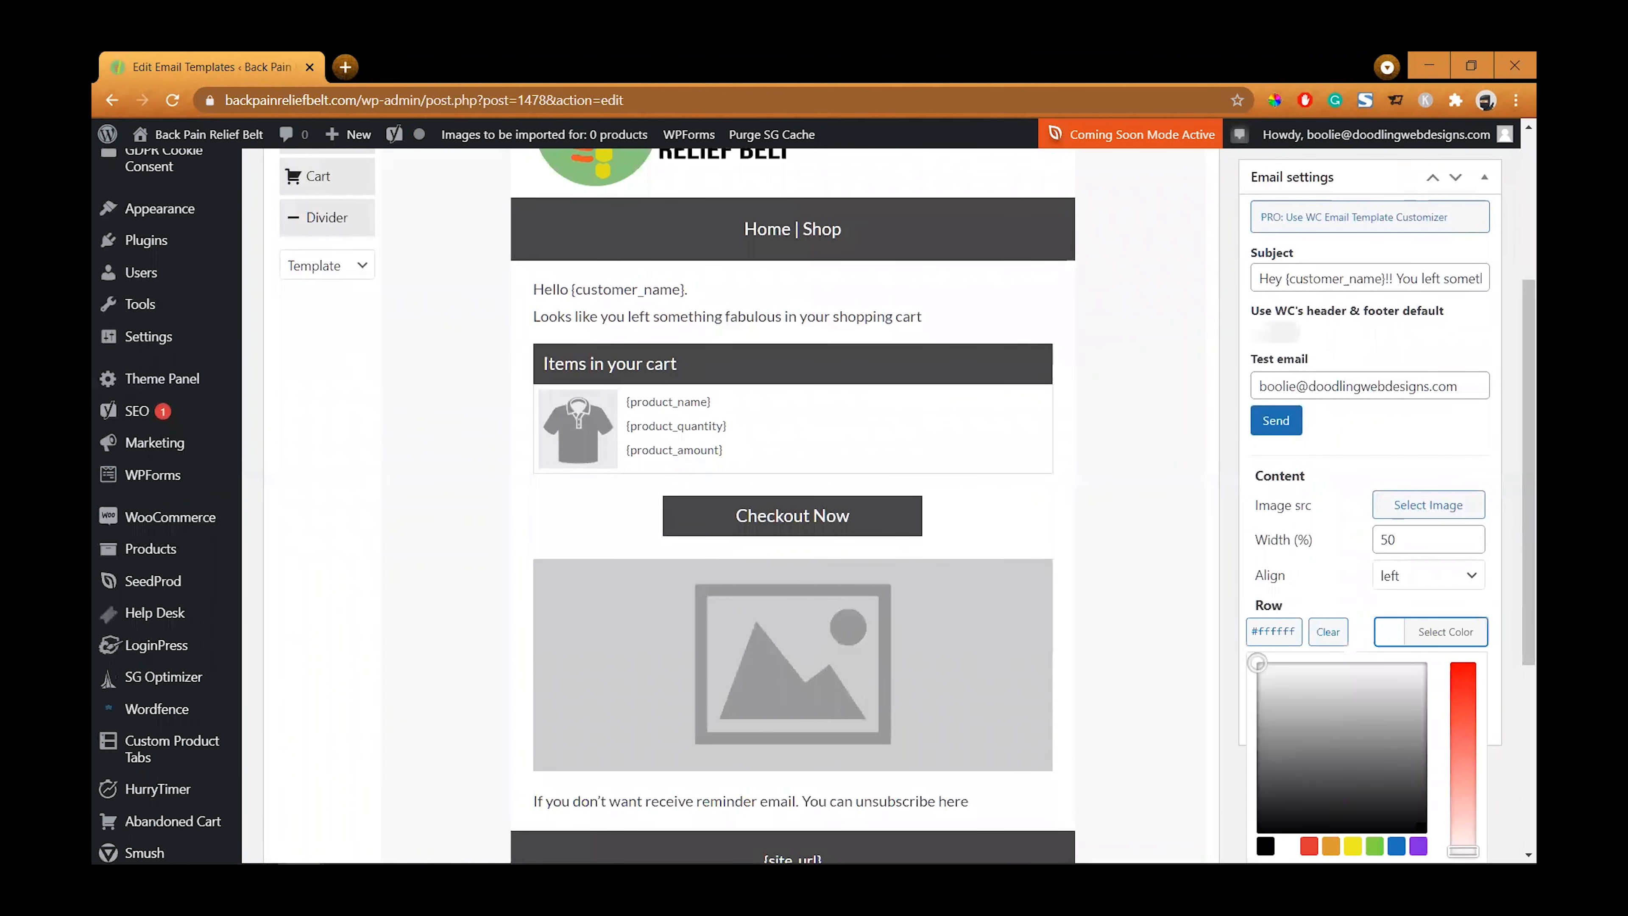
pyautogui.click(1377, 631)
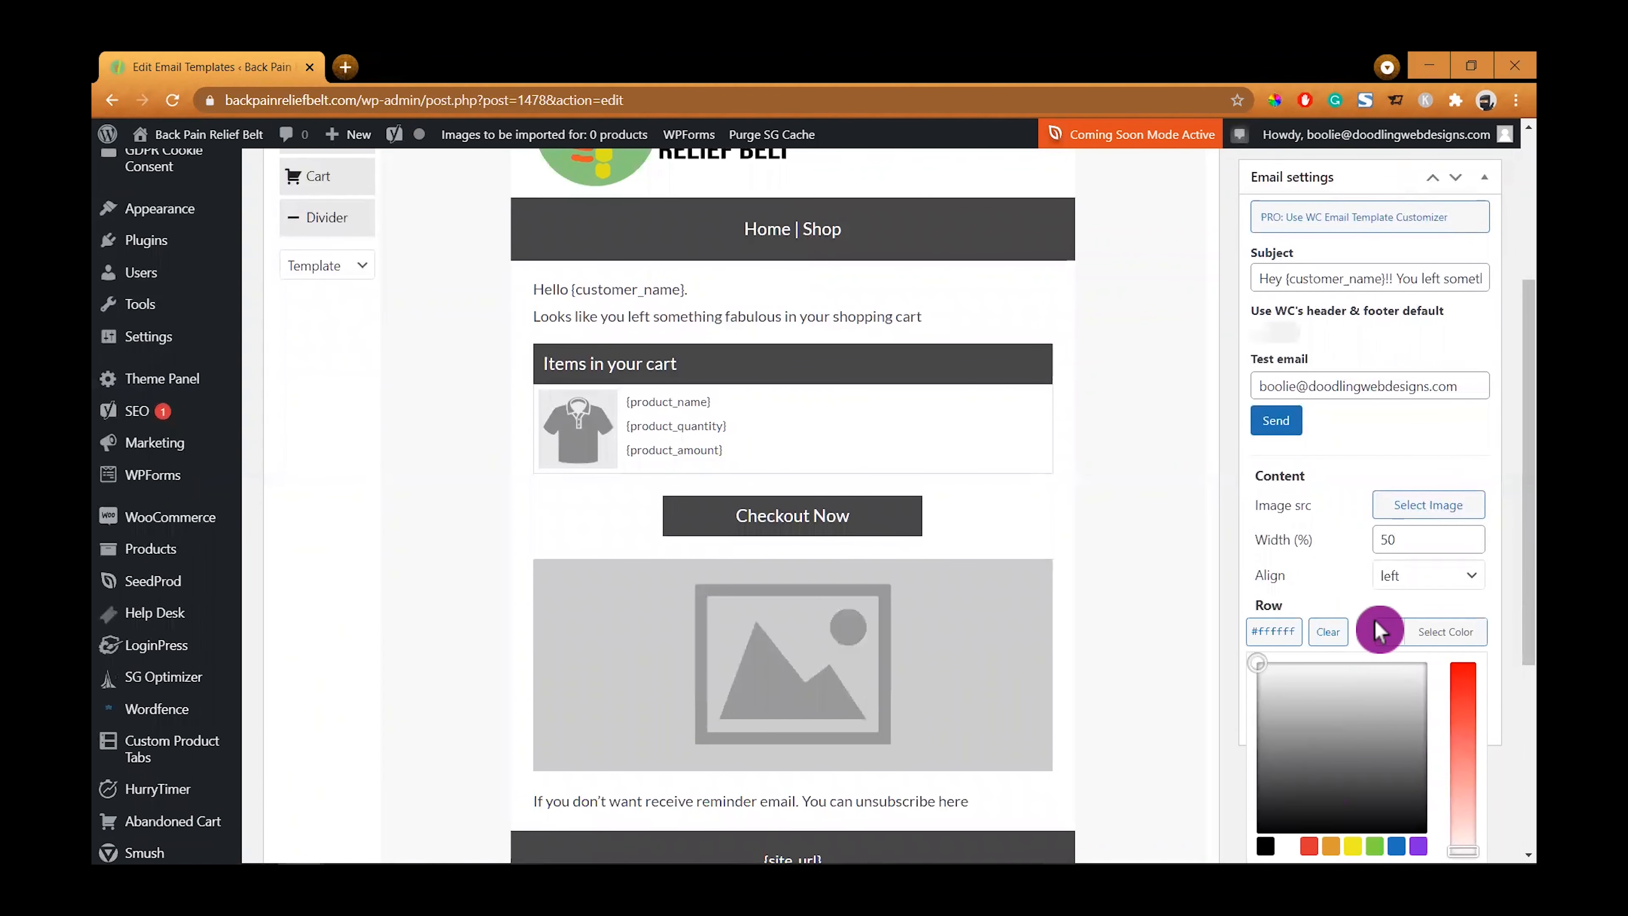
pyautogui.click(1382, 641)
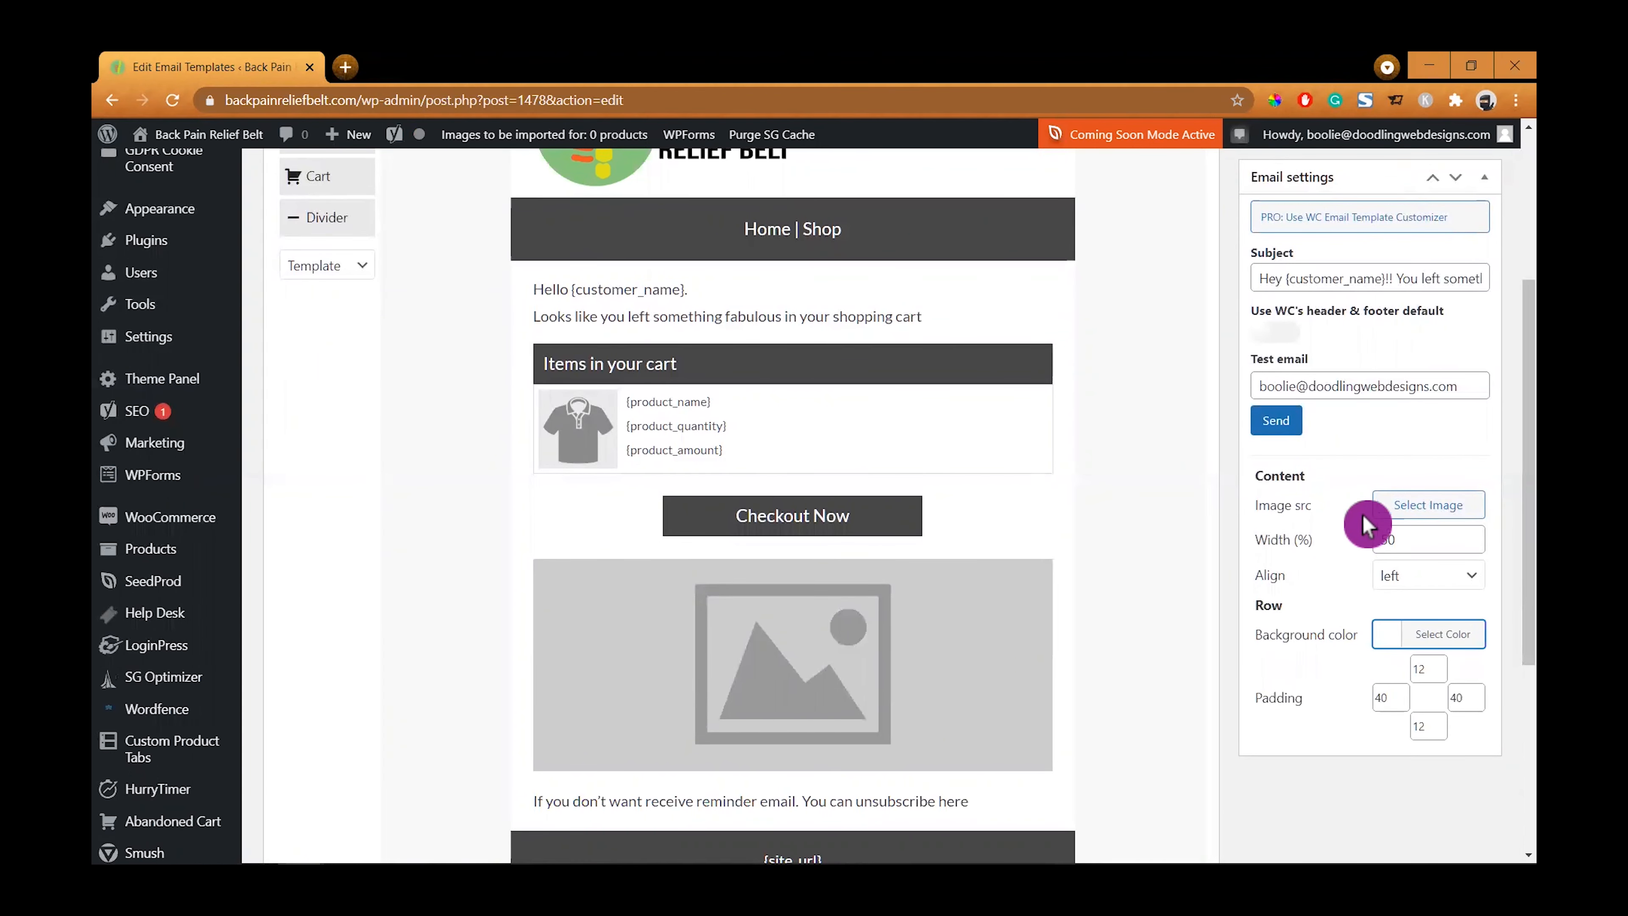
# - Add an exclamation mark to the end of the email subject and update the template
pyautogui.scroll(5, 1363, 527)
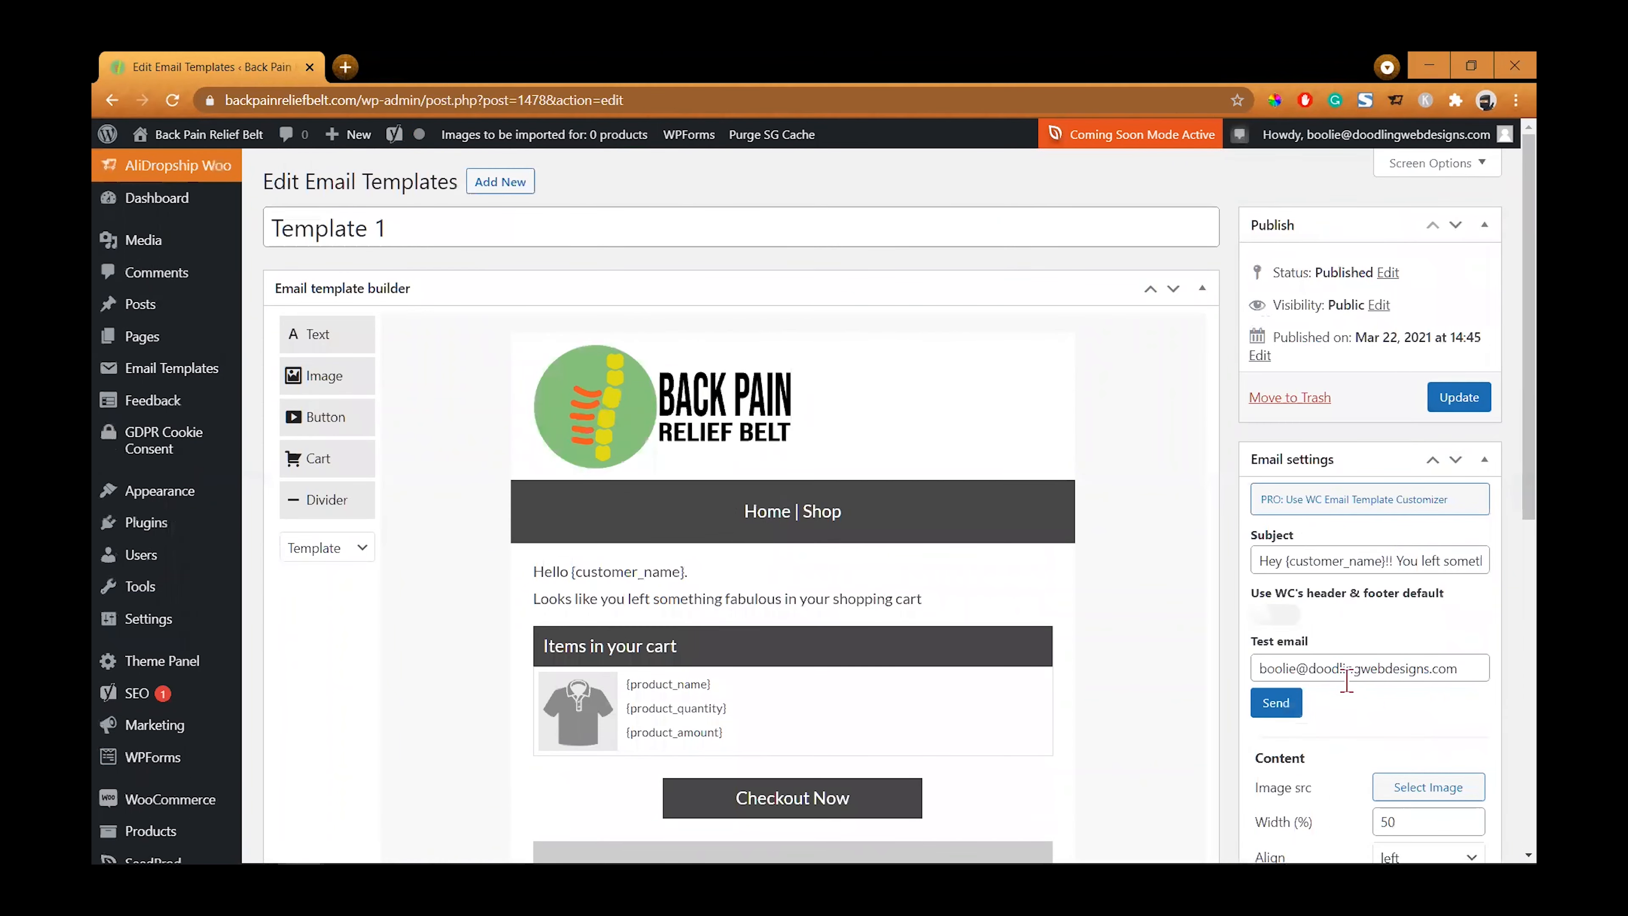
pyautogui.scroll(-3, 1354, 730)
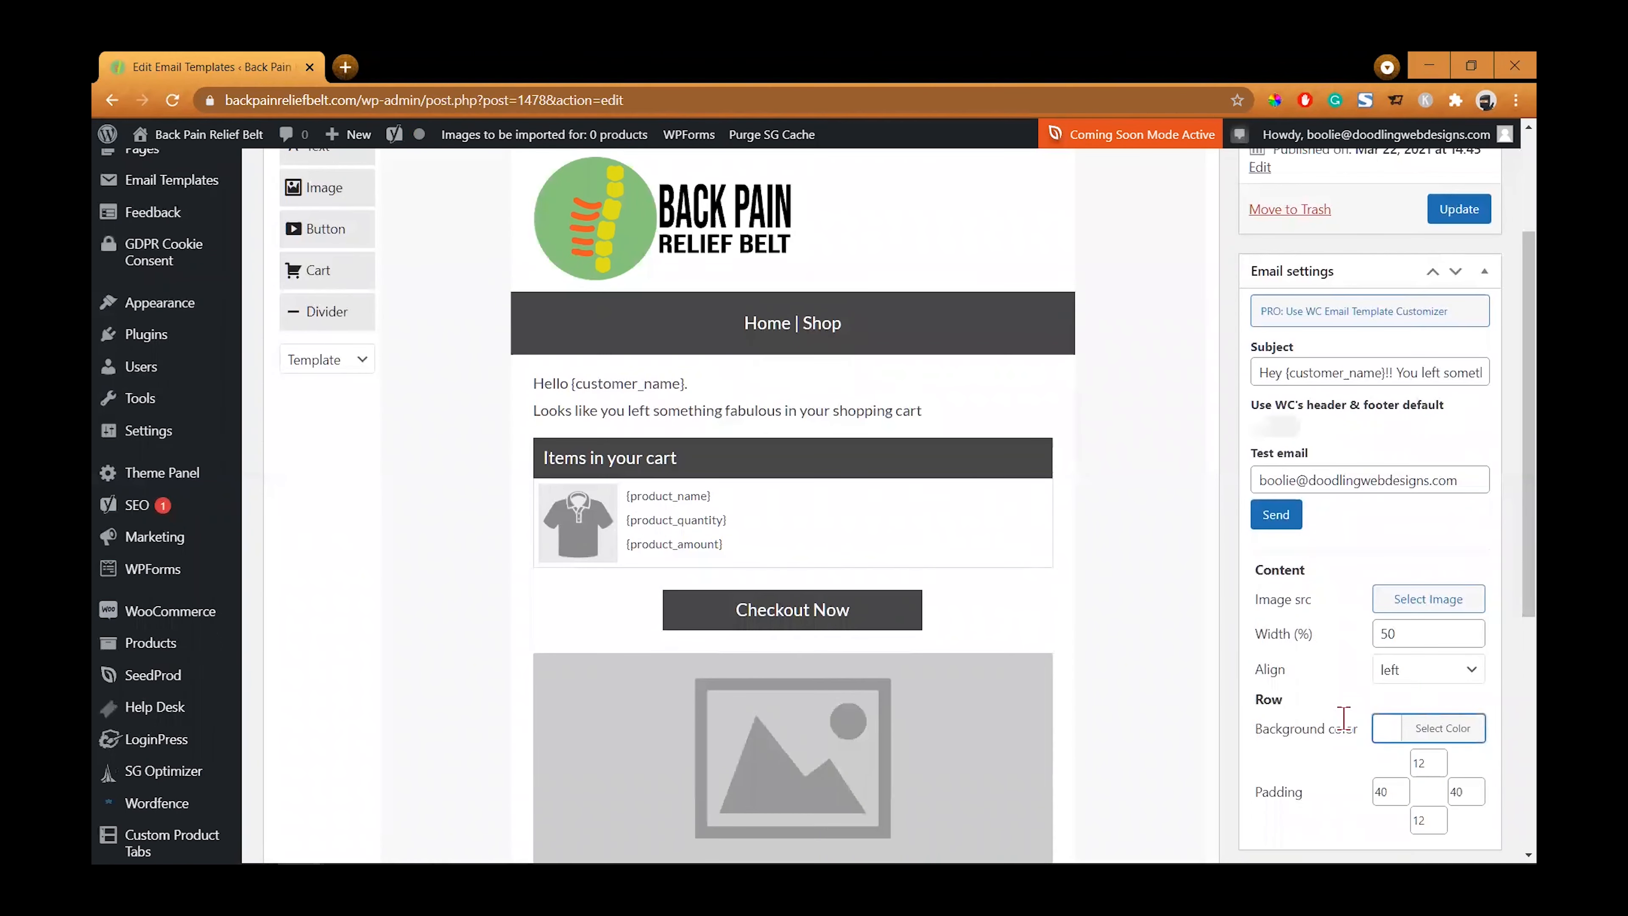
pyautogui.scroll(3, 1346, 510)
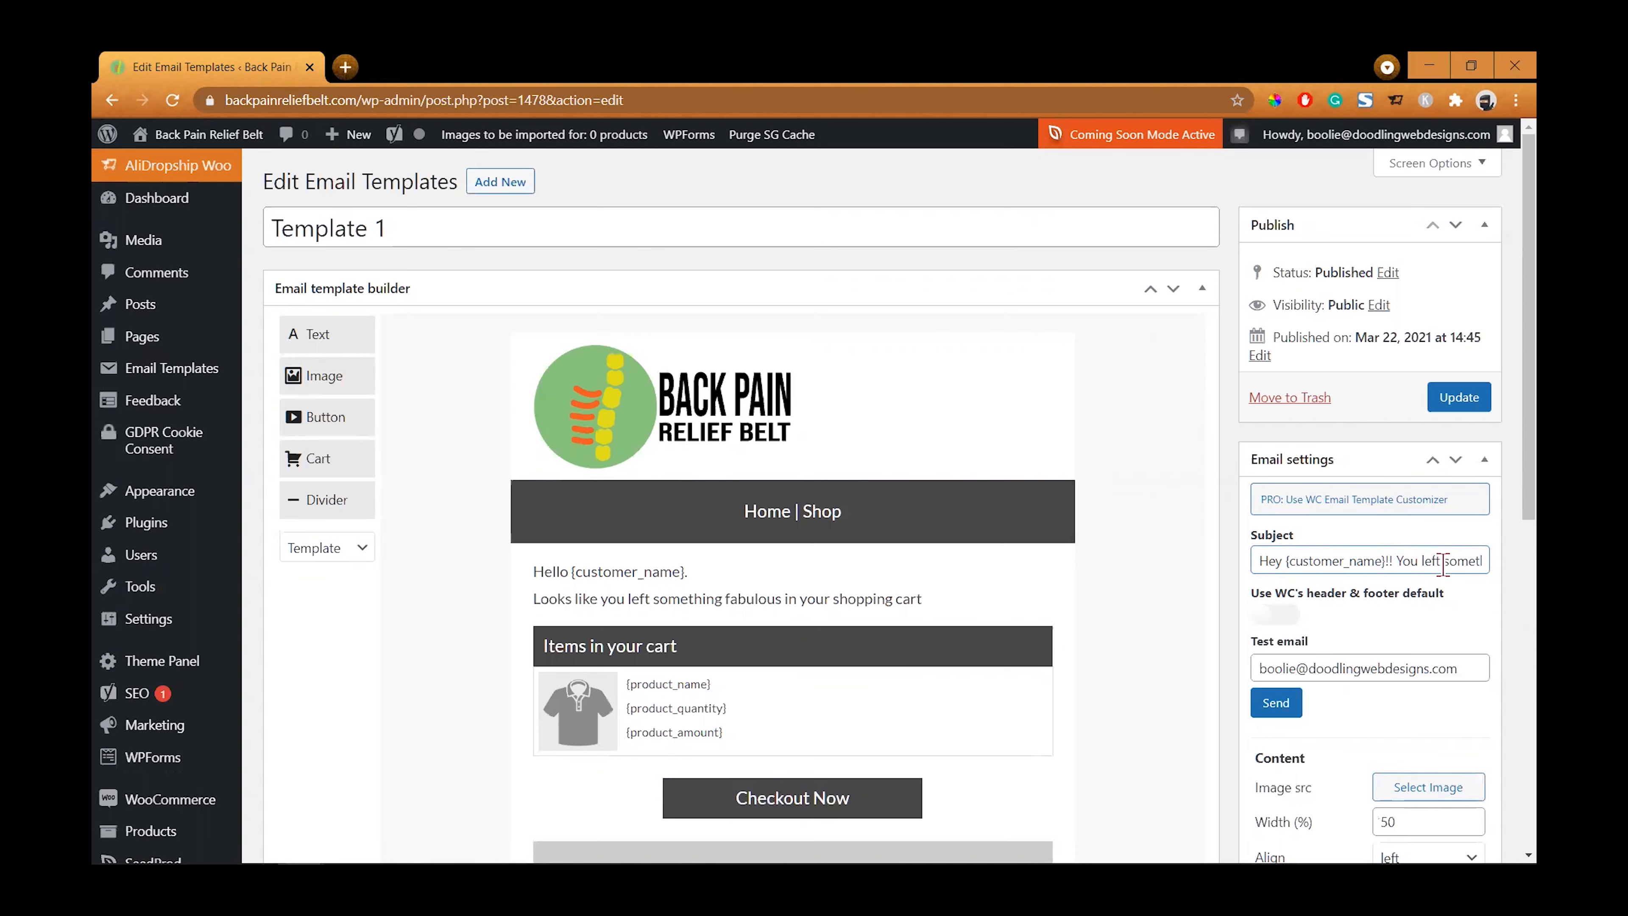
pyautogui.press('Right')
pyautogui.press('Right')
pyautogui.press('Right')
pyautogui.press('Right')
pyautogui.press('Right')
pyautogui.press('Right')
pyautogui.press('Right')
pyautogui.press('Right')
pyautogui.press('Right')
pyautogui.press('Right')
pyautogui.press('Right')
pyautogui.press('Right')
pyautogui.press('Right')
pyautogui.press('Right')
pyautogui.press('Right')
pyautogui.press('Right')
pyautogui.press('Right')
pyautogui.press('Right')
pyautogui.press('Right')
pyautogui.press('Right')
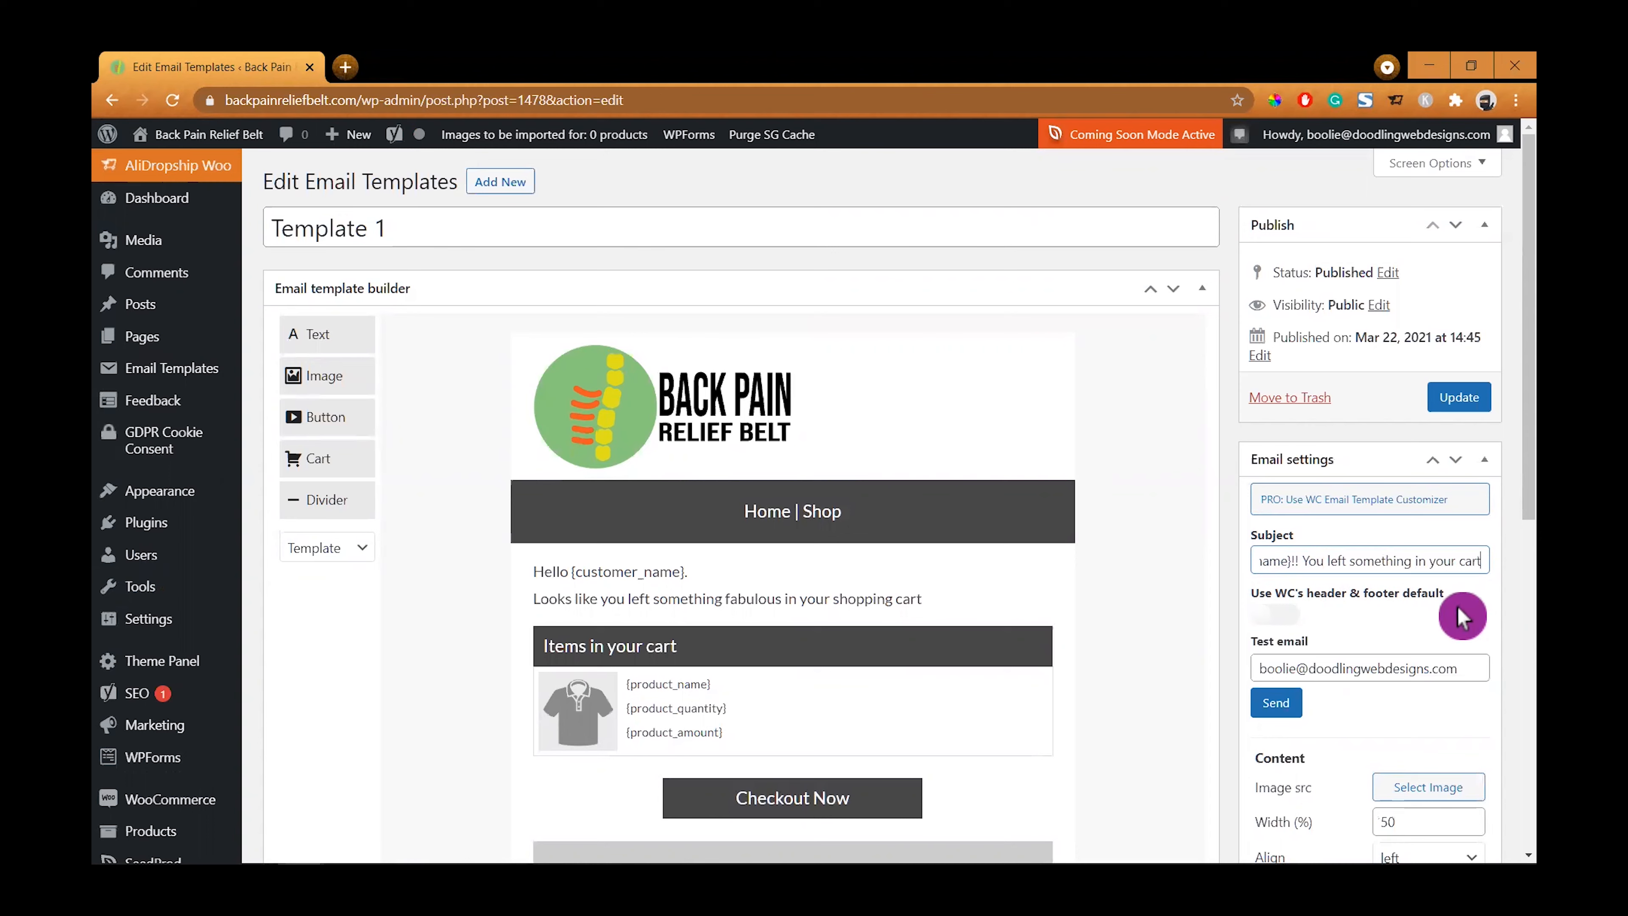
pyautogui.write('!')
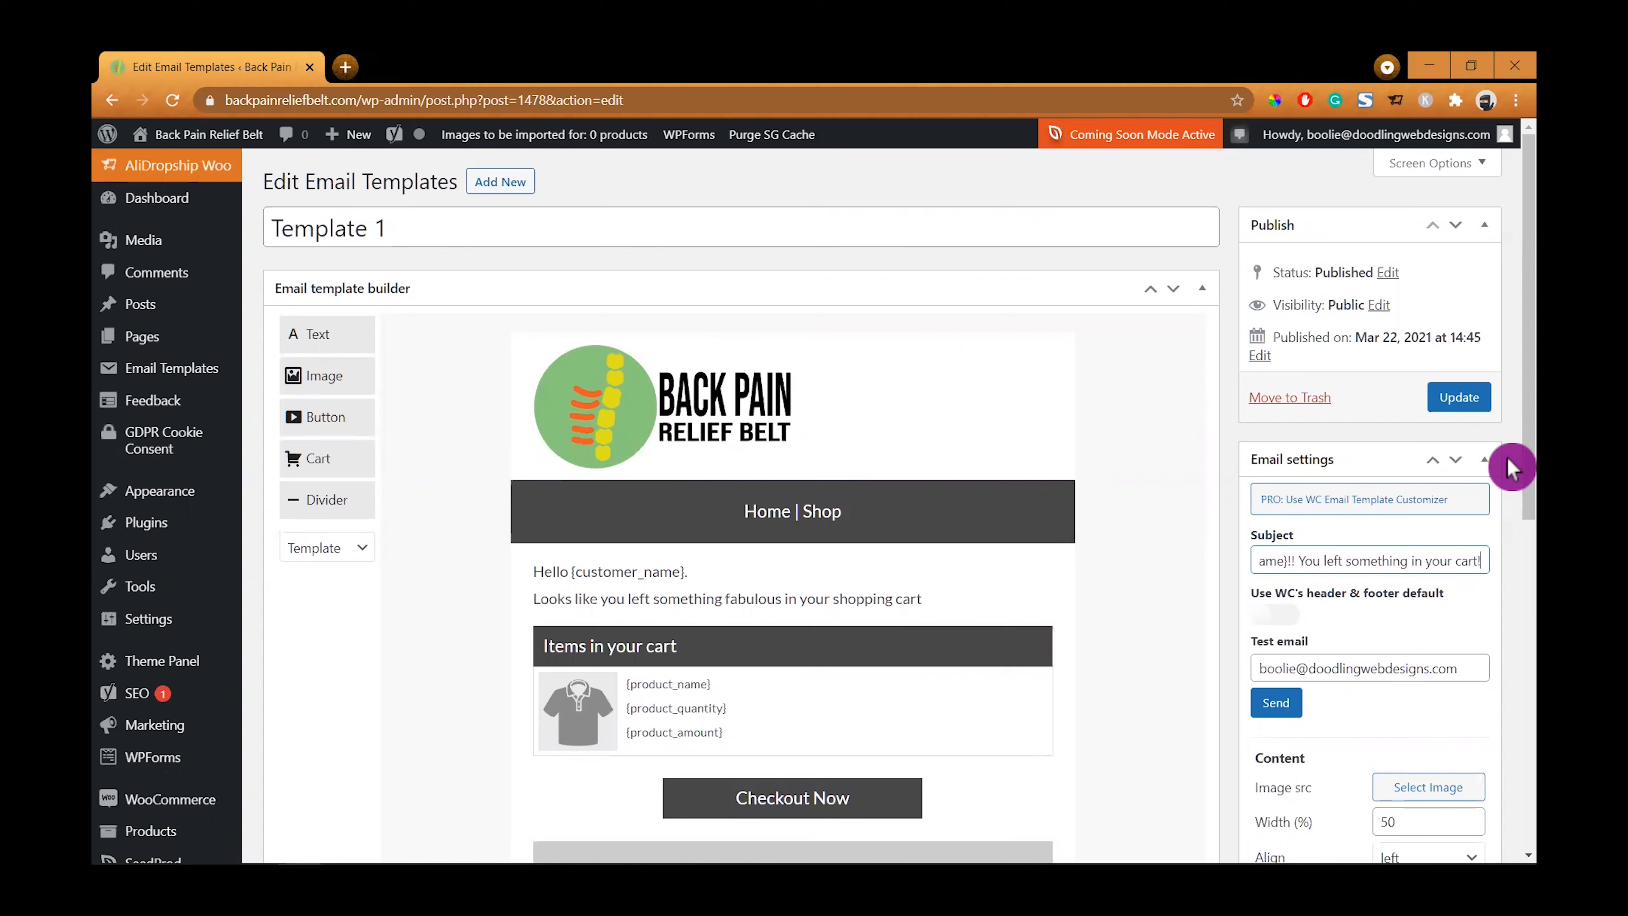
pyautogui.click(1458, 401)
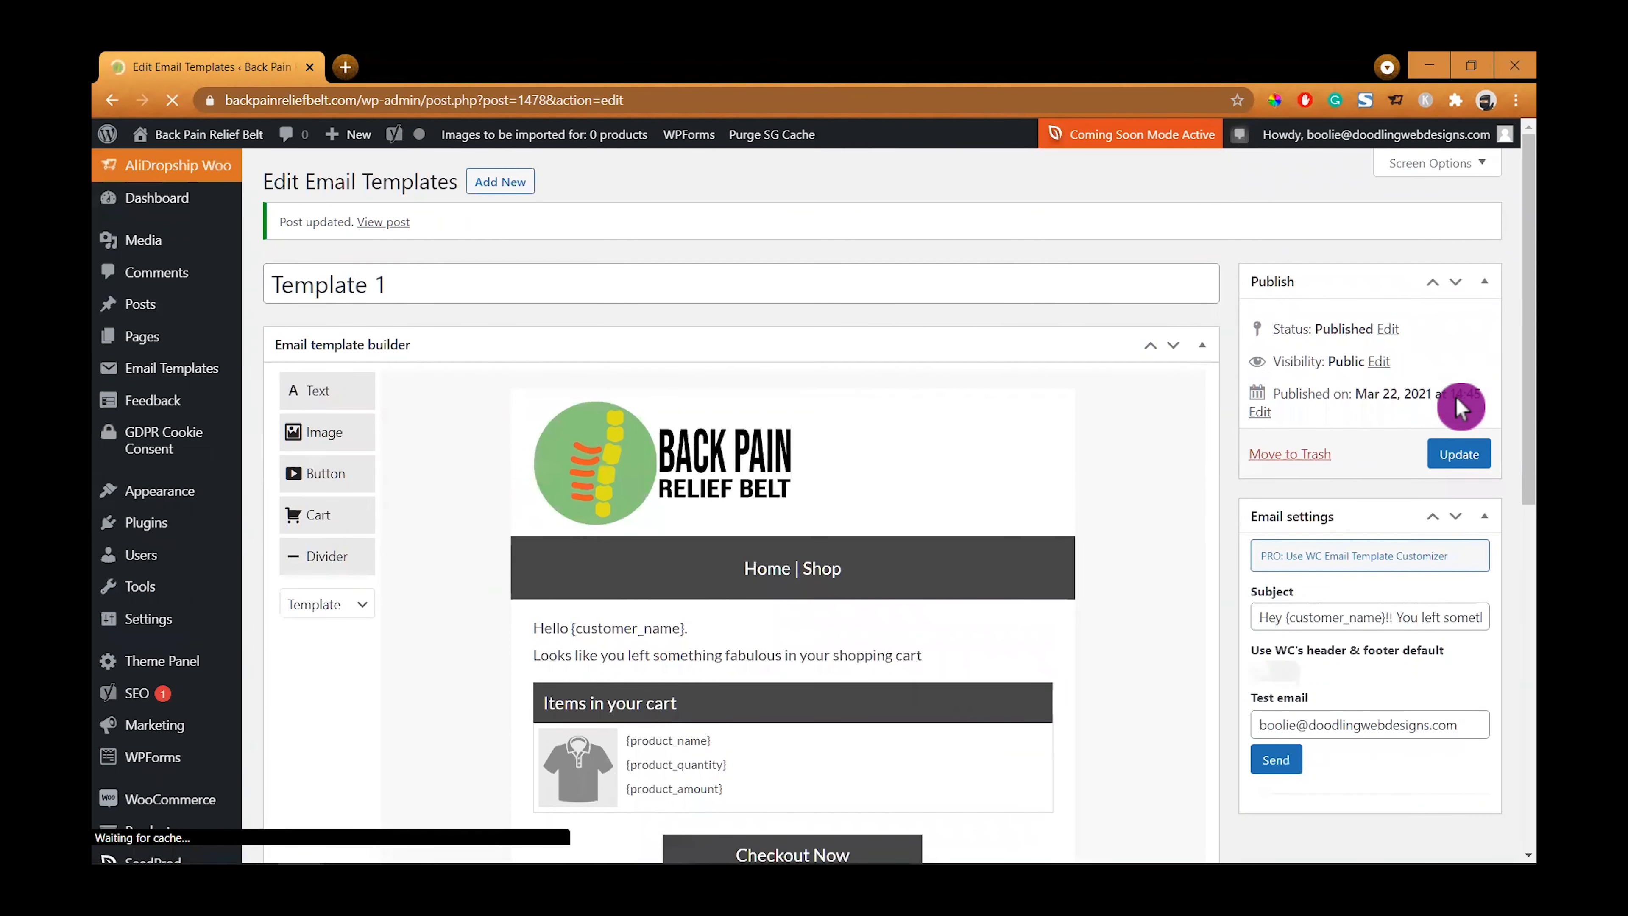
# - Scroll through the email template to review its layout
pyautogui.scroll(-1, 1194, 456)
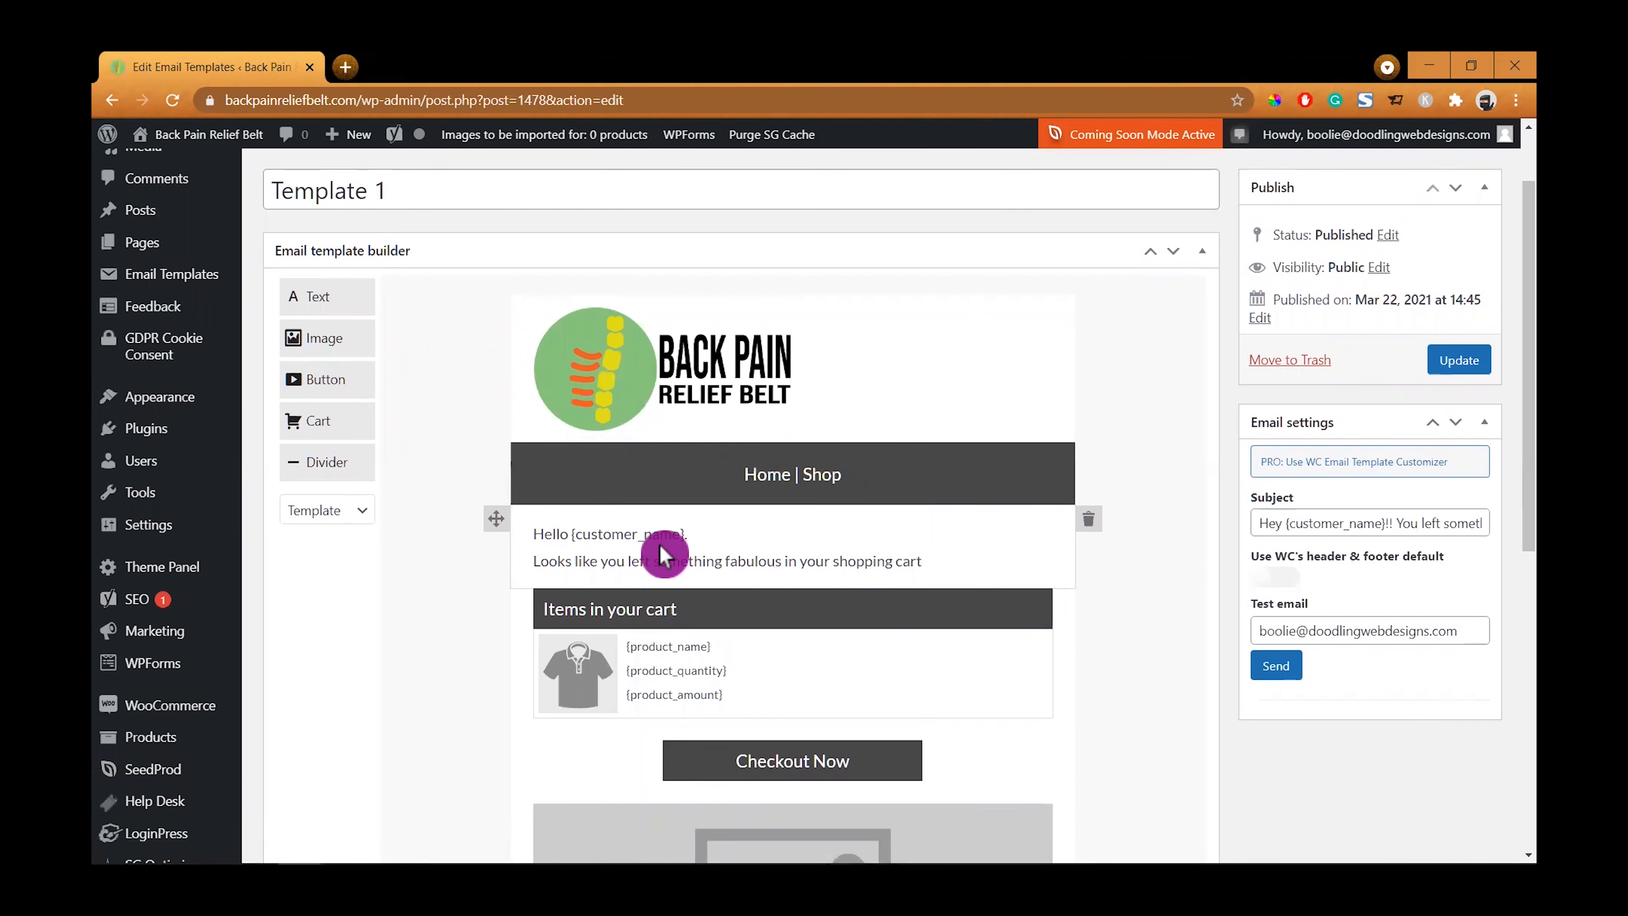
pyautogui.scroll(-1, 660, 551)
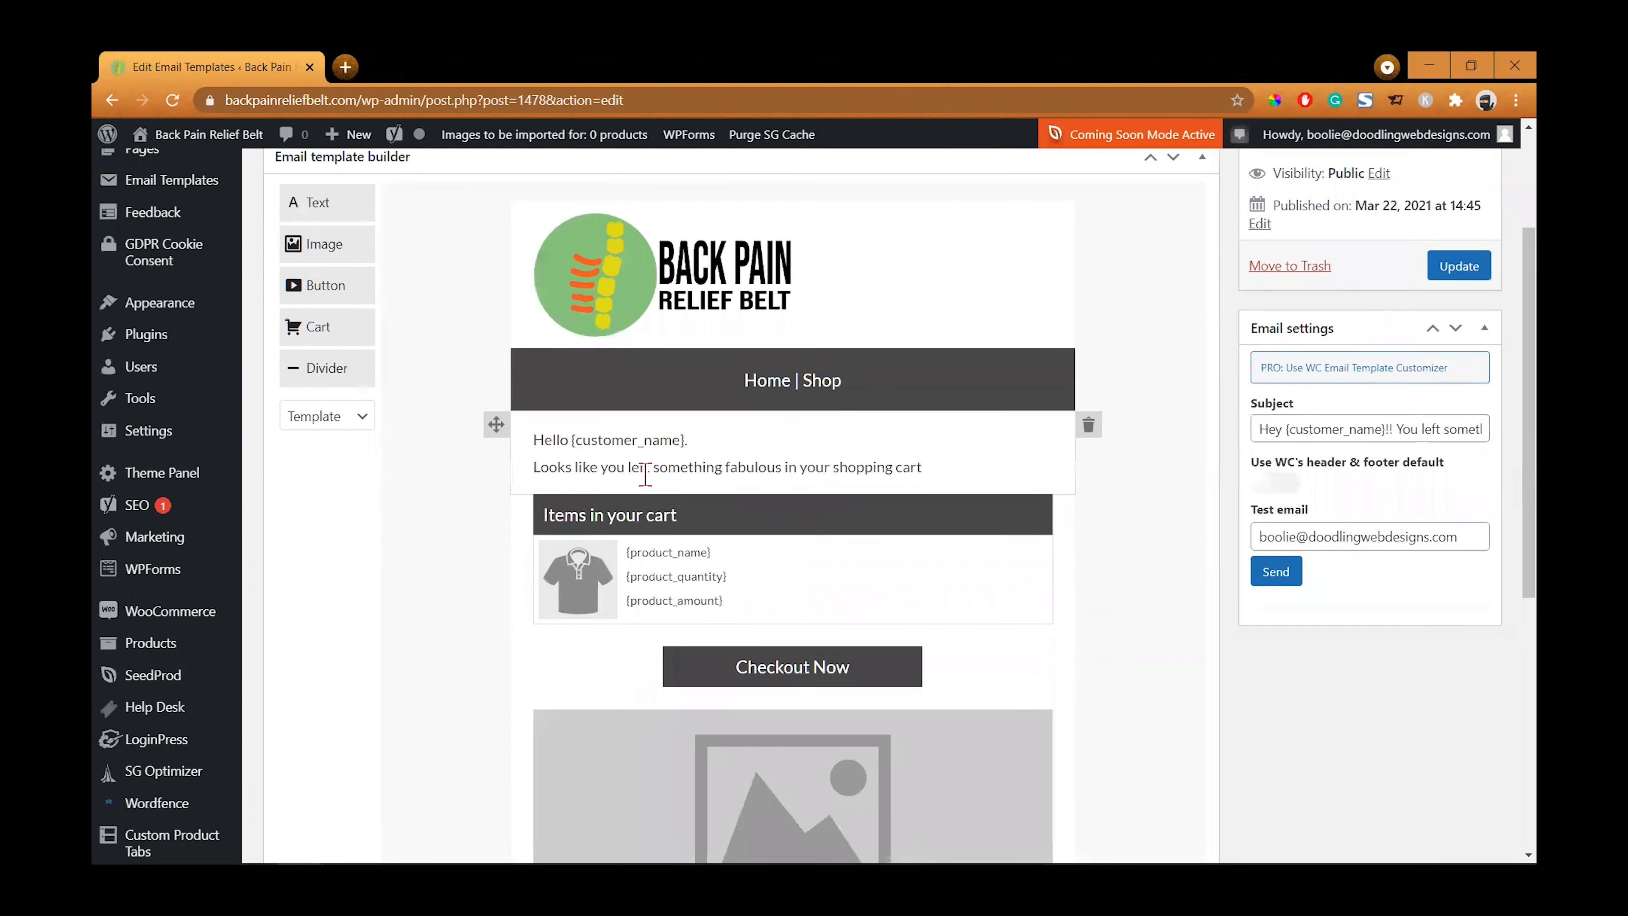
pyautogui.scroll(-2, 644, 481)
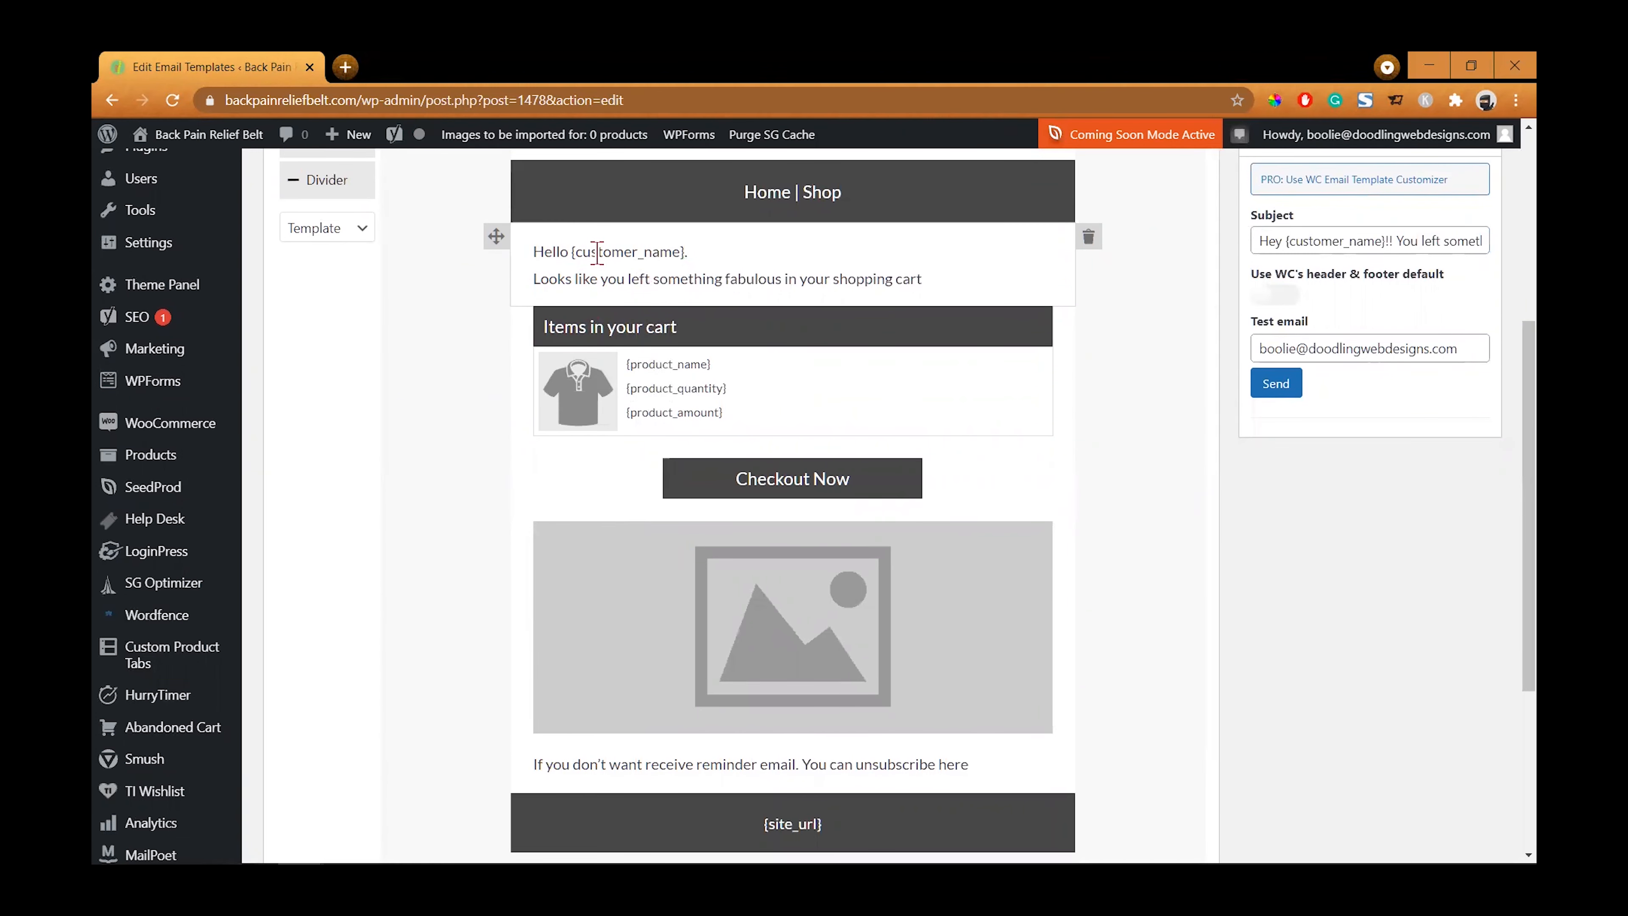
pyautogui.scroll(-3, 1012, 670)
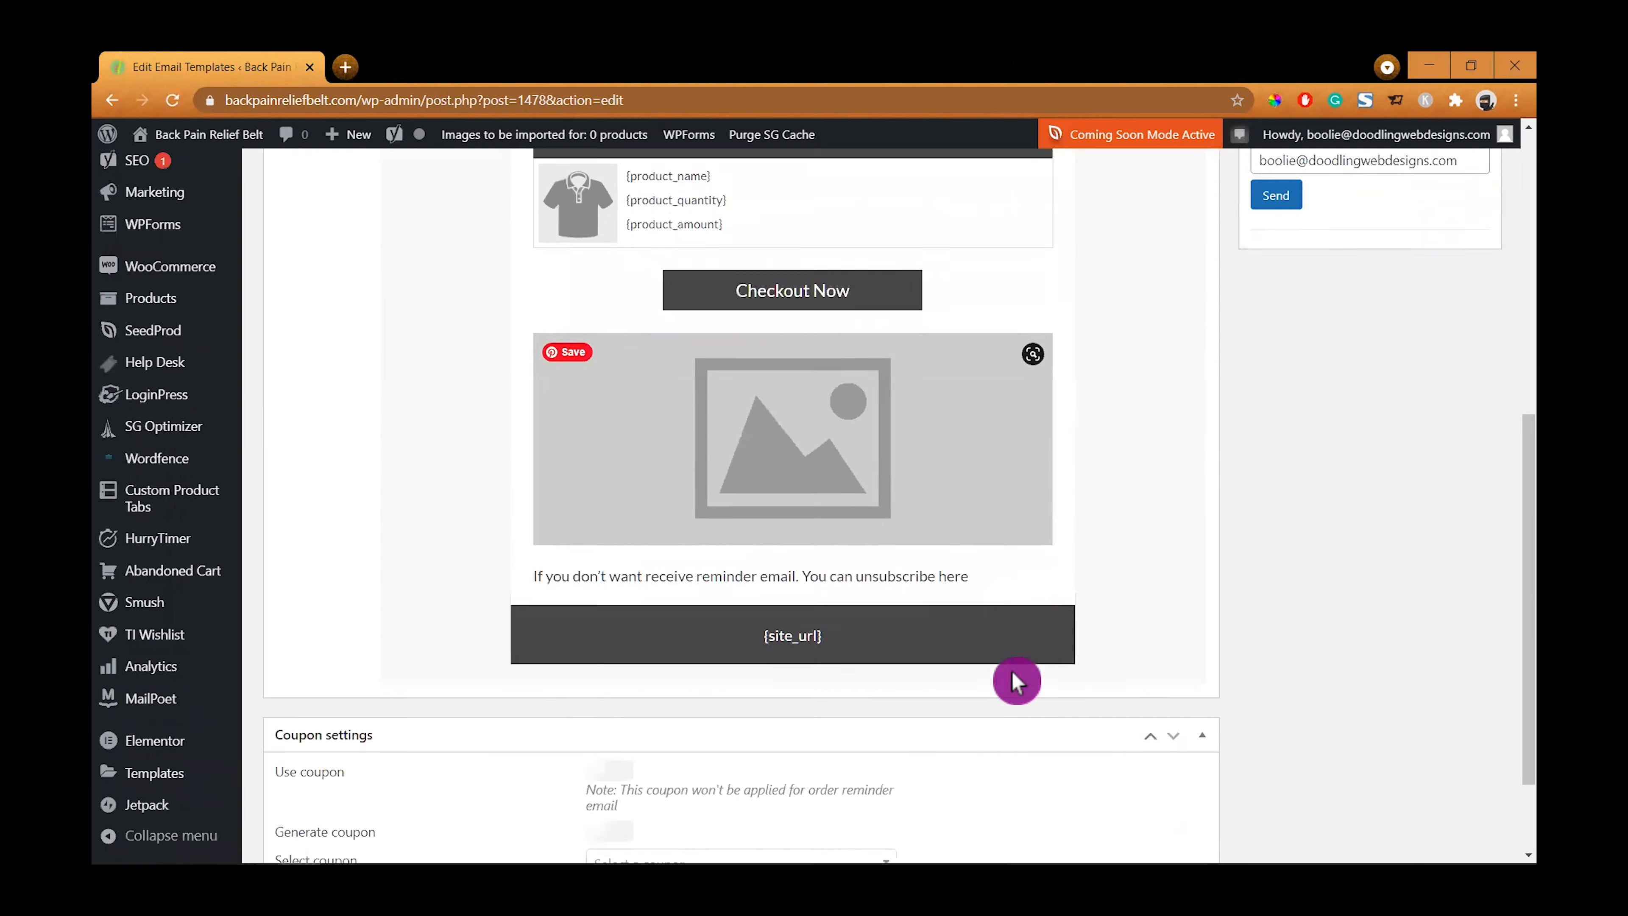
pyautogui.scroll(5, 749, 530)
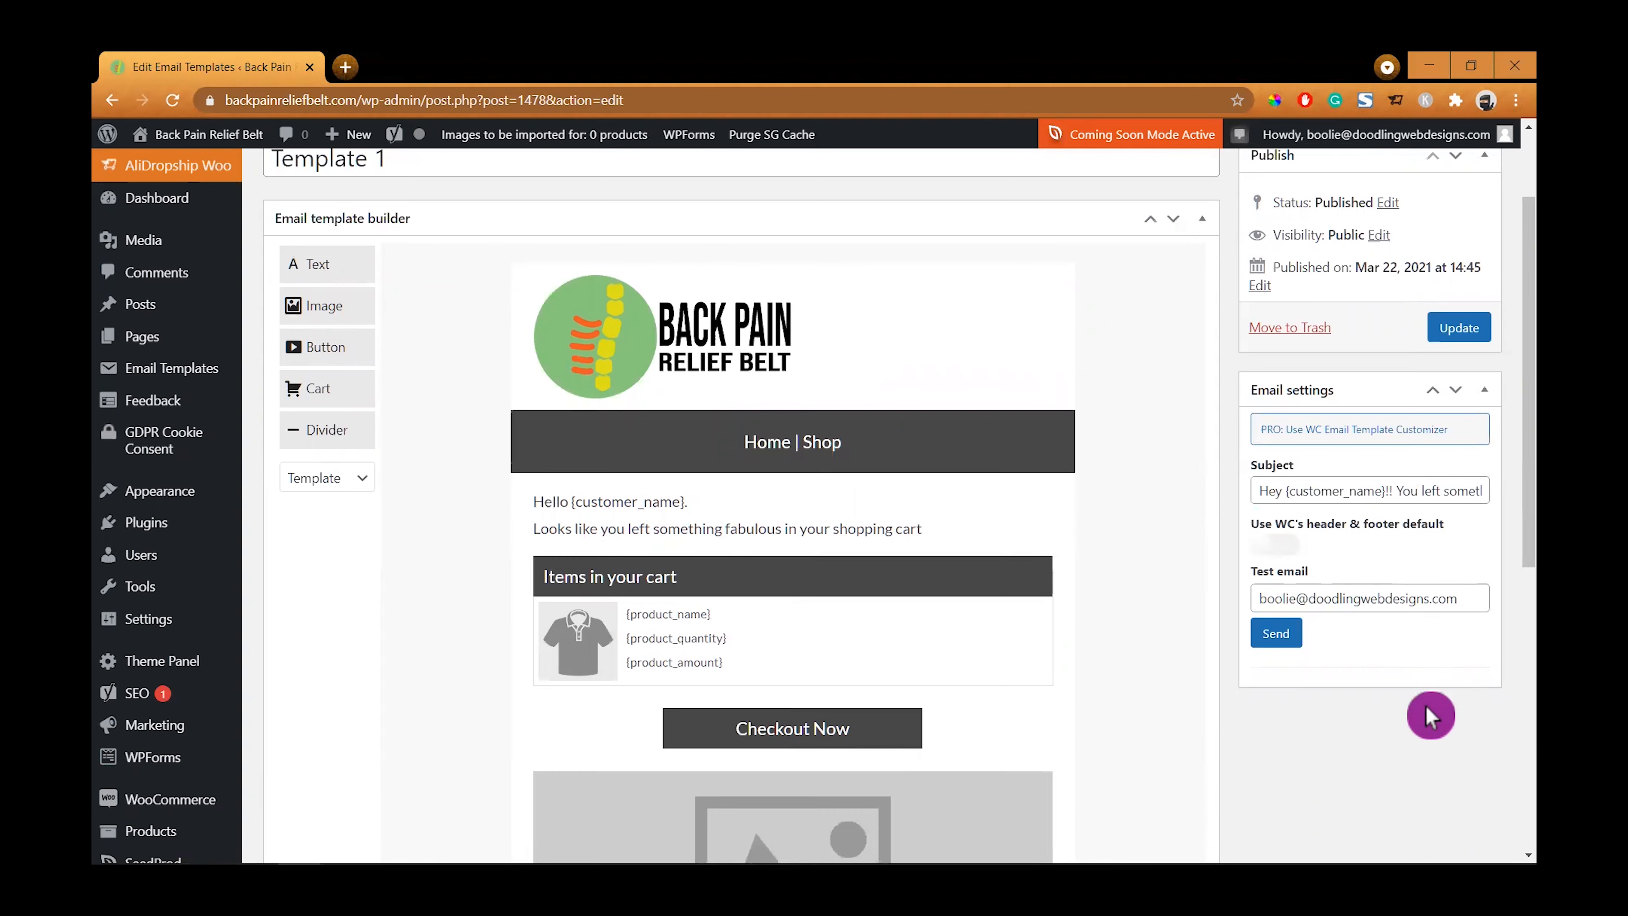
pyautogui.scroll(-6, 1432, 793)
pyautogui.scroll(8, 1433, 789)
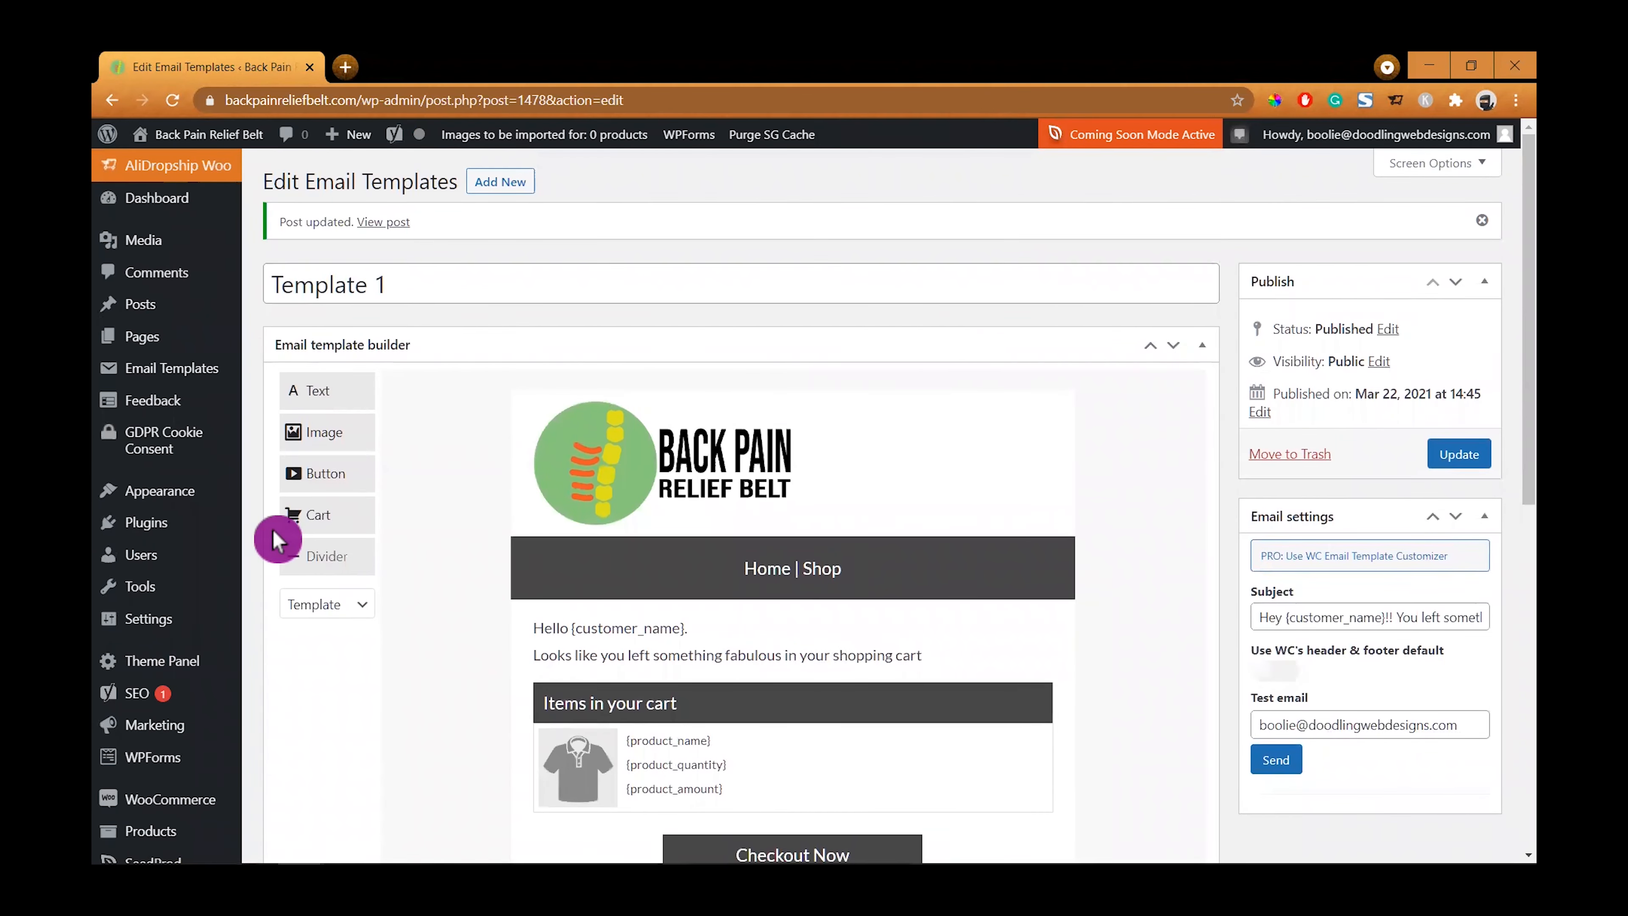
# - Add a Text block below the header bar and copy the existing greeting text
pyautogui.moveTo(309, 389); pyautogui.dragTo(561, 635)
pyautogui.scroll(-3, 668, 511)
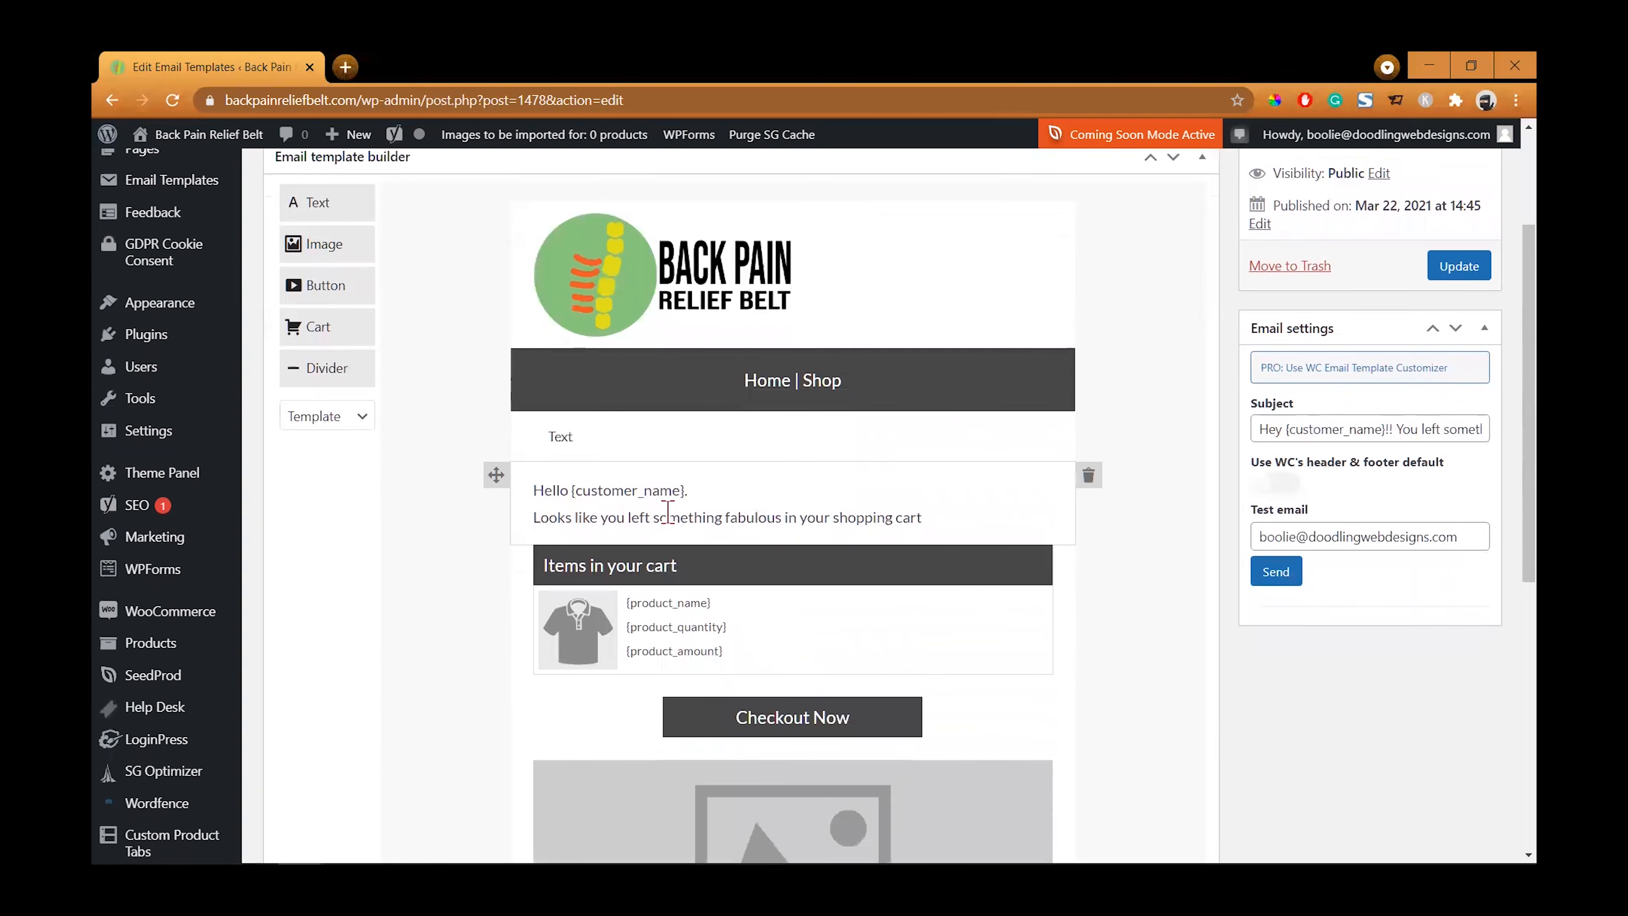
pyautogui.click(934, 524)
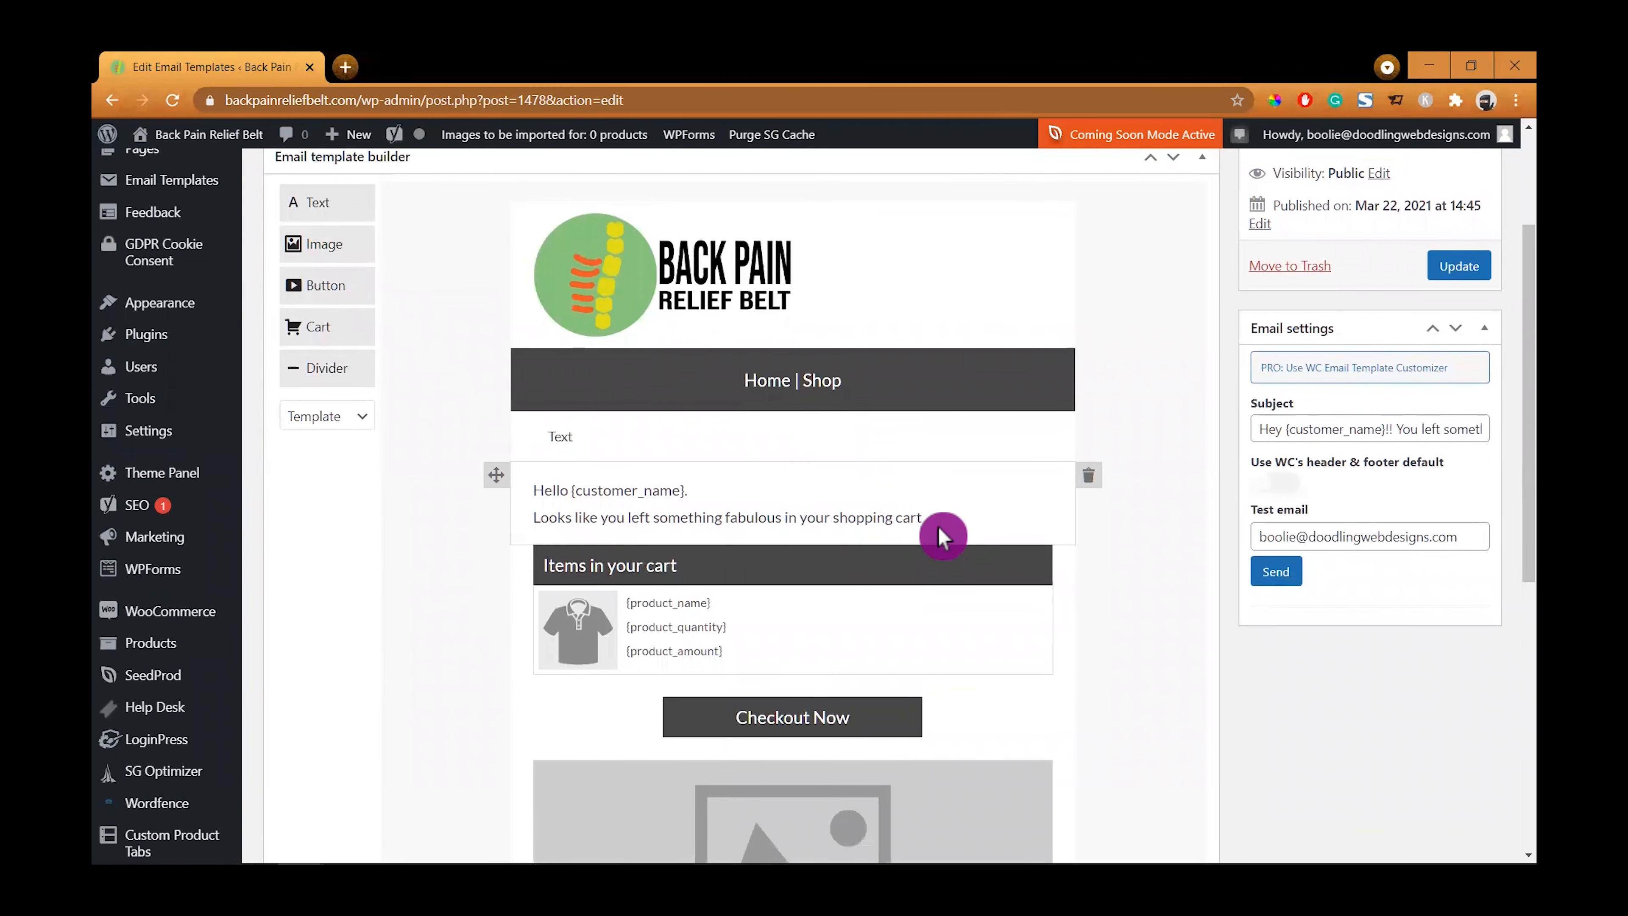
pyautogui.moveTo(934, 524); pyautogui.dragTo(527, 496)
pyautogui.hotkey('ctrl', 'c')
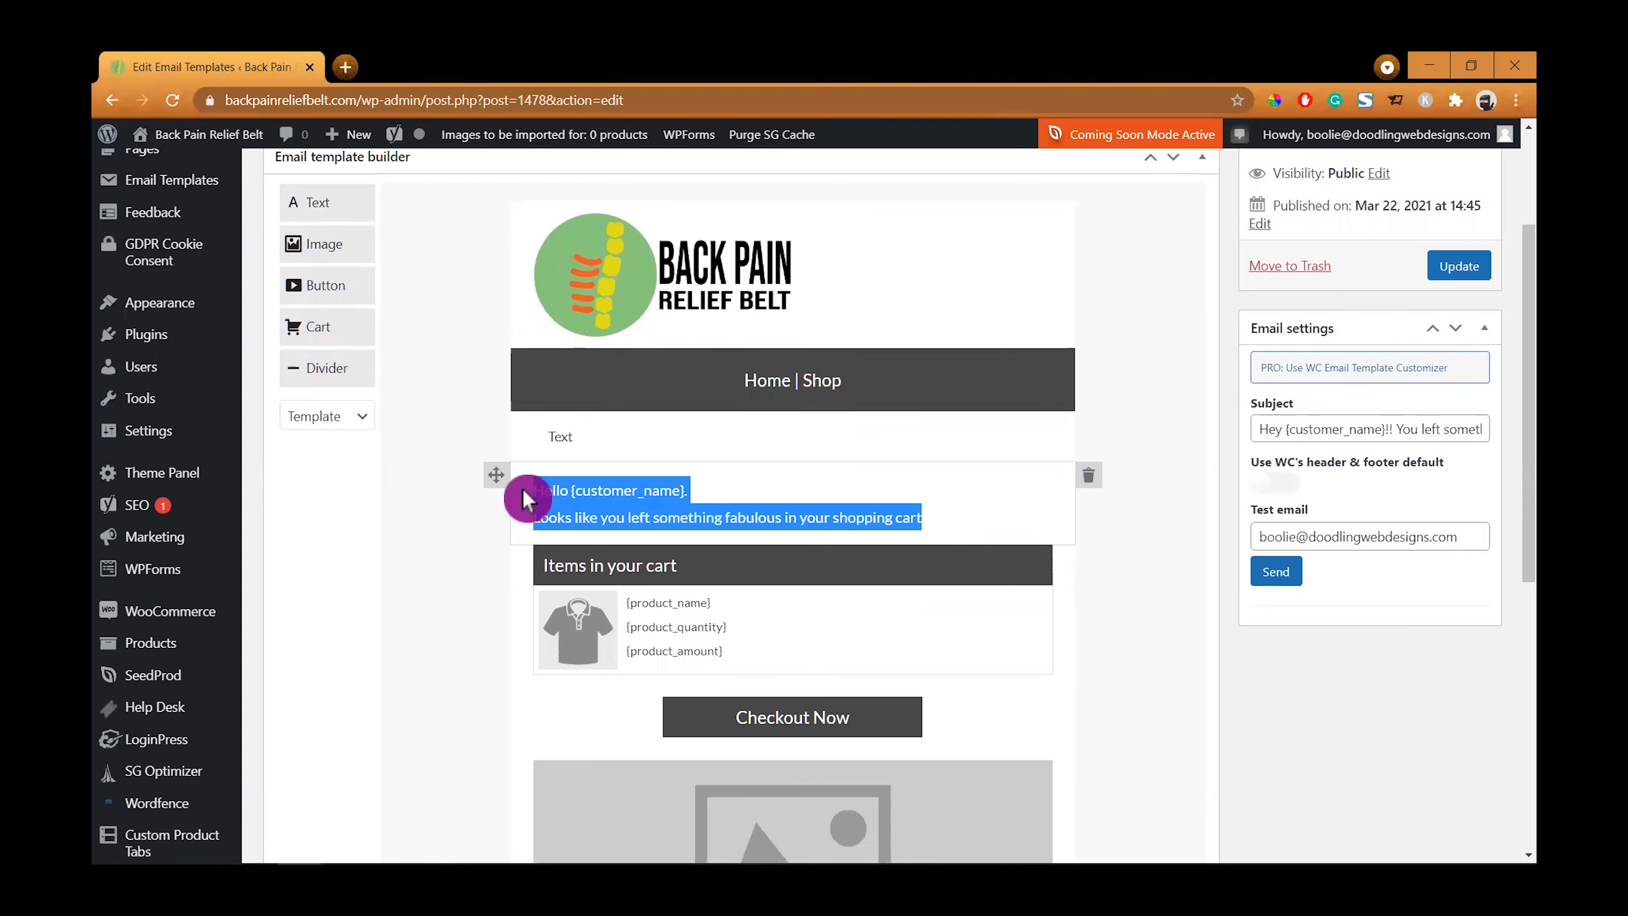
# - Replace the new Text block's placeholder content with the copied greeting text
pyautogui.click(588, 436)
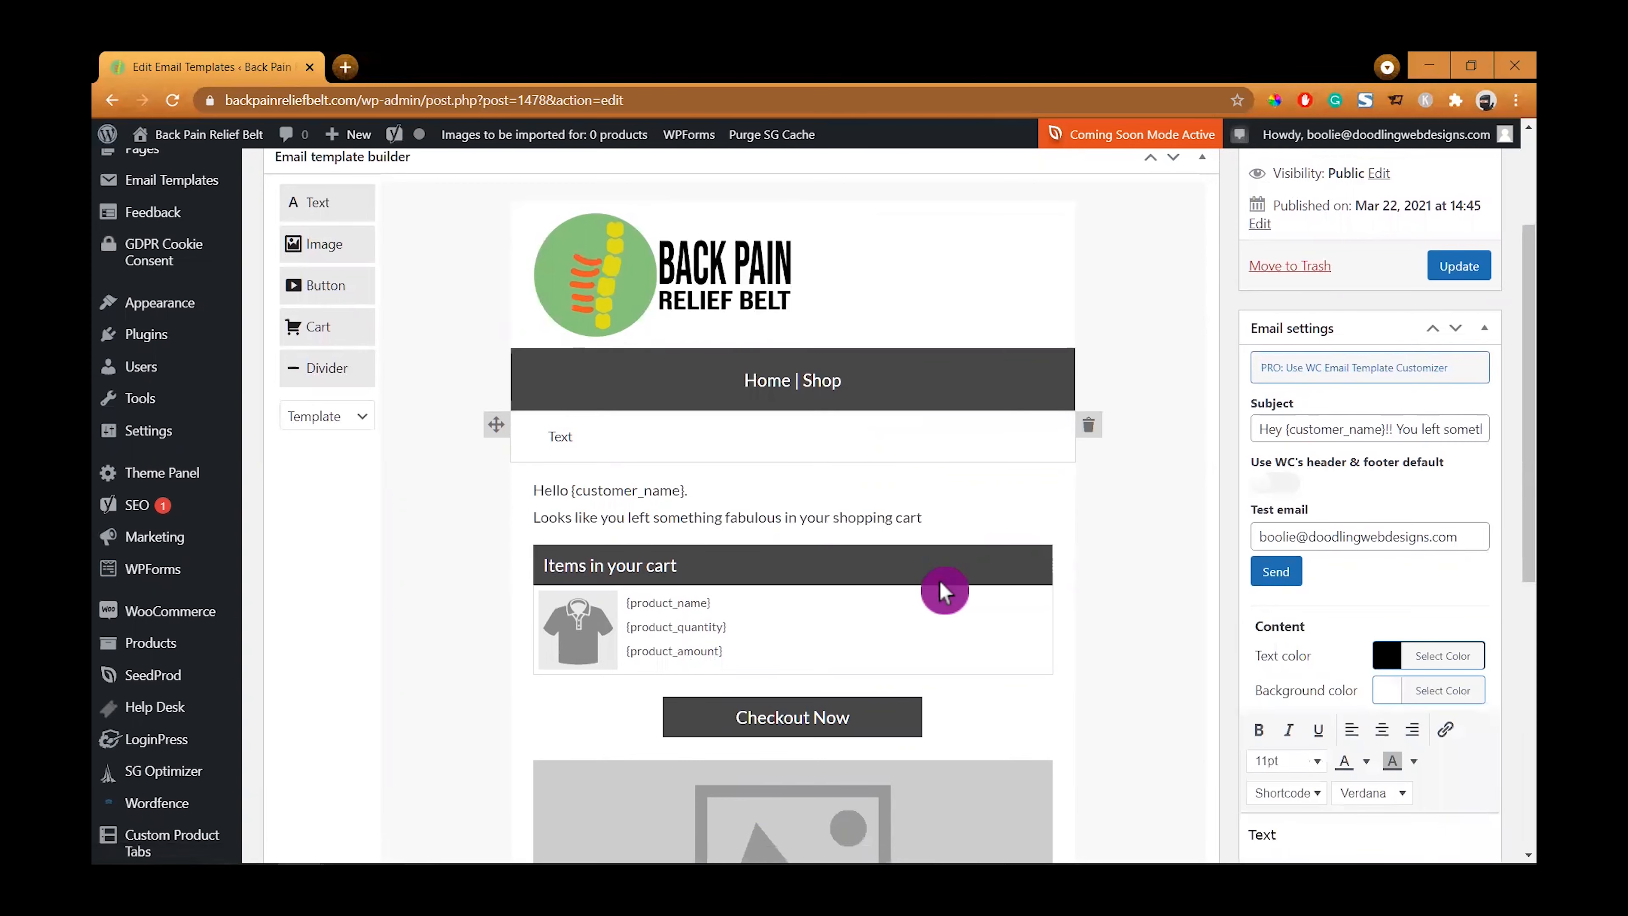
pyautogui.scroll(-3, 1474, 773)
pyautogui.click(1313, 691)
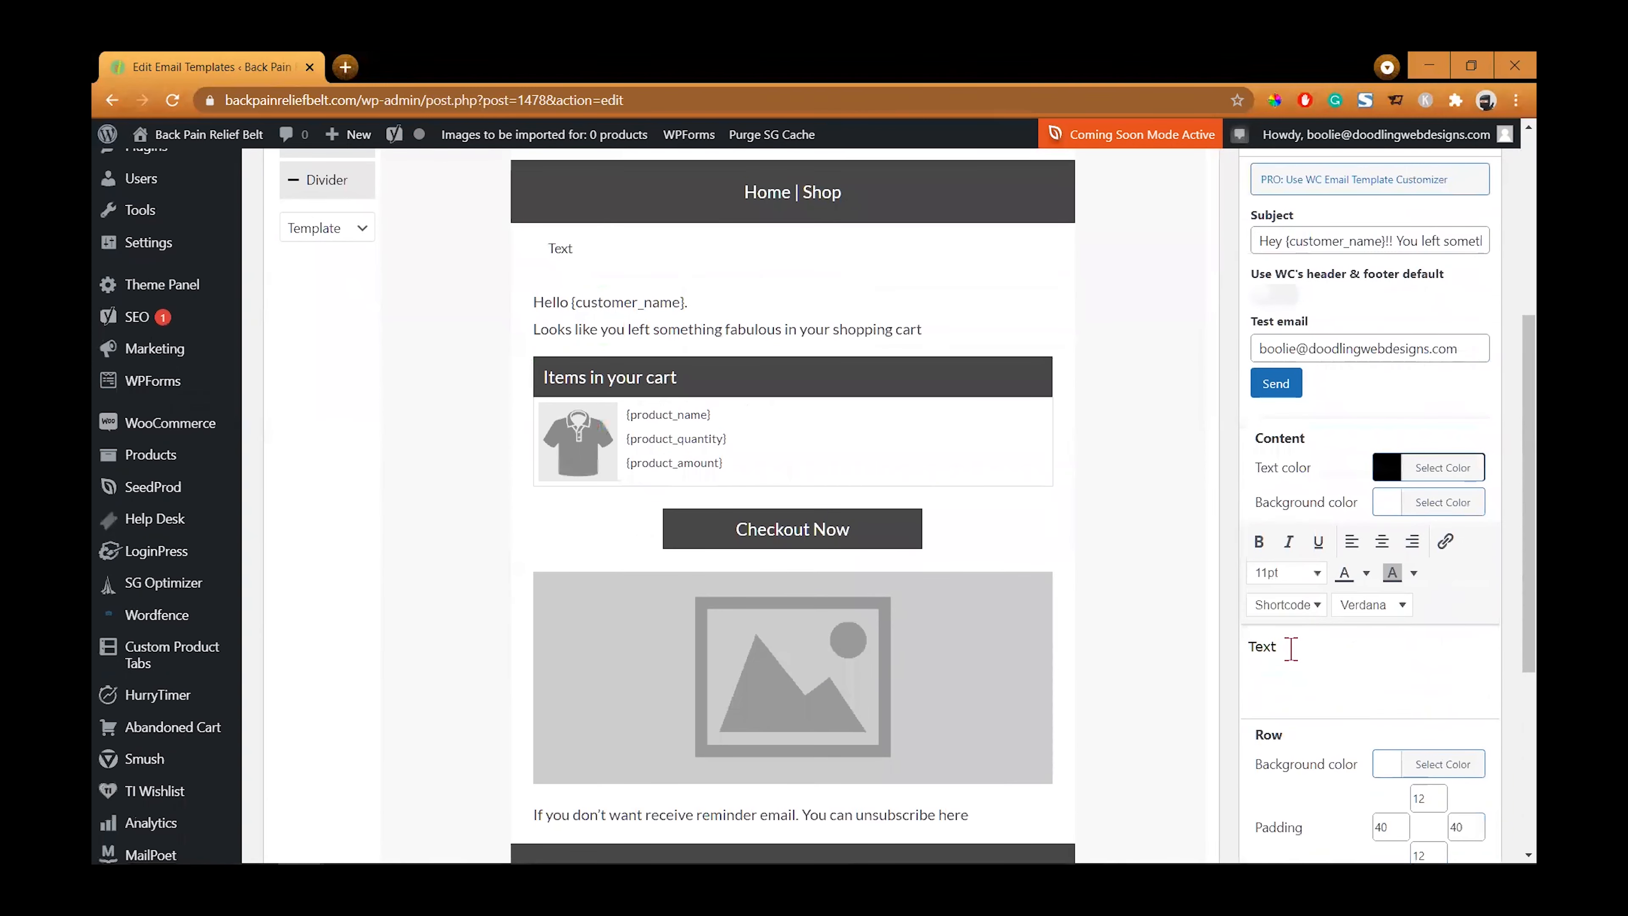
pyautogui.moveTo(1292, 645); pyautogui.dragTo(1248, 655)
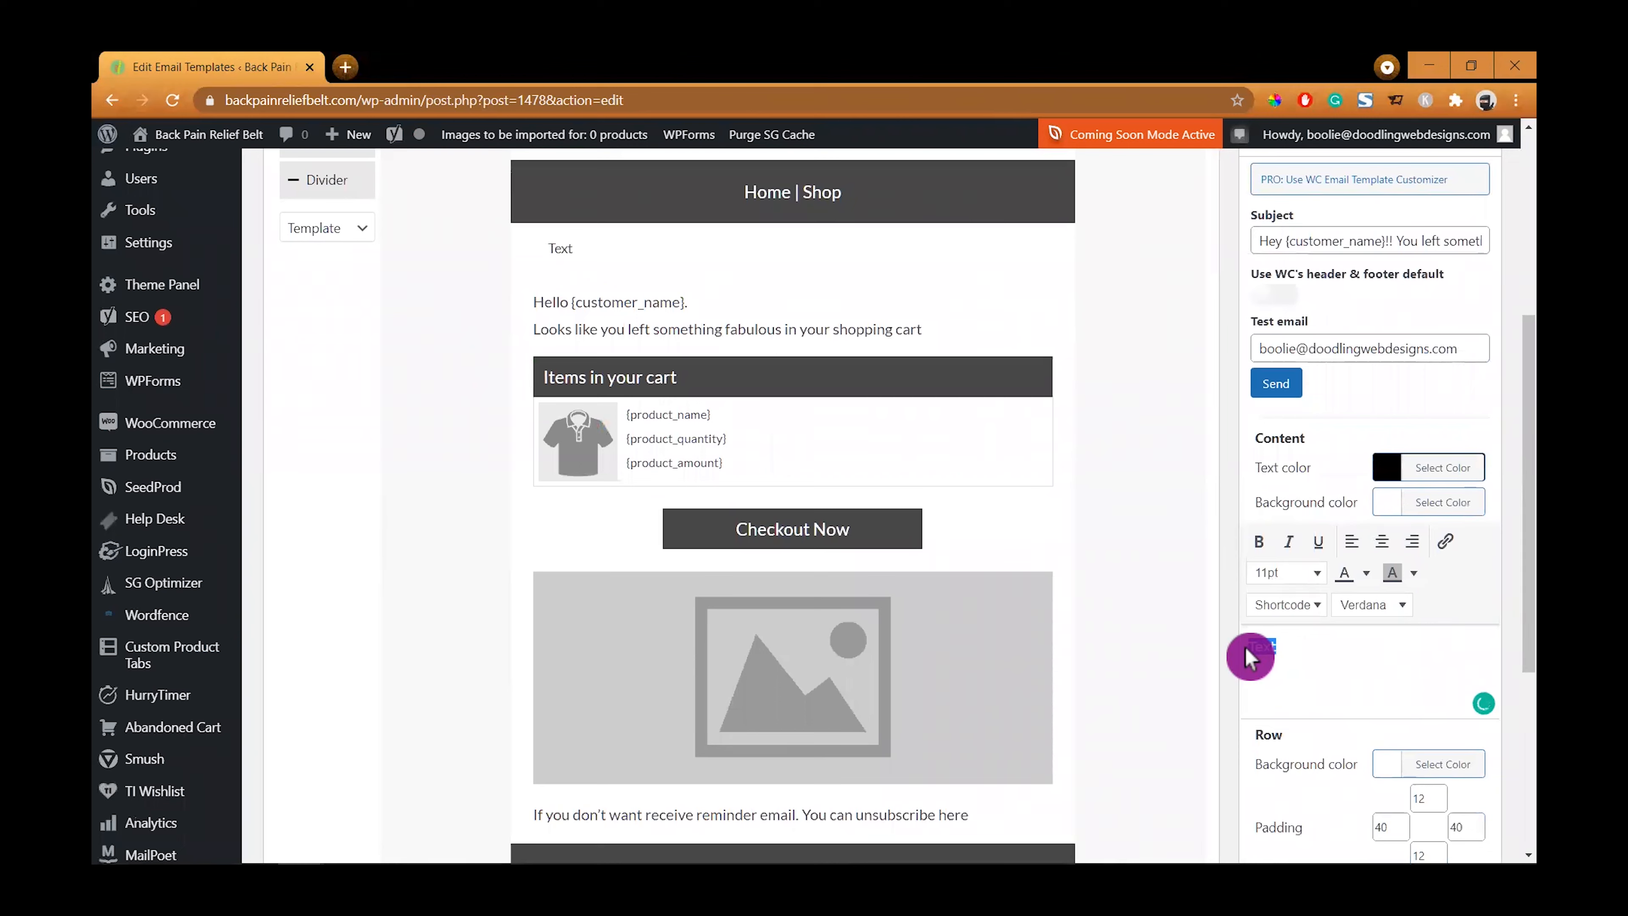
pyautogui.hotkey('ctrl', 'v')
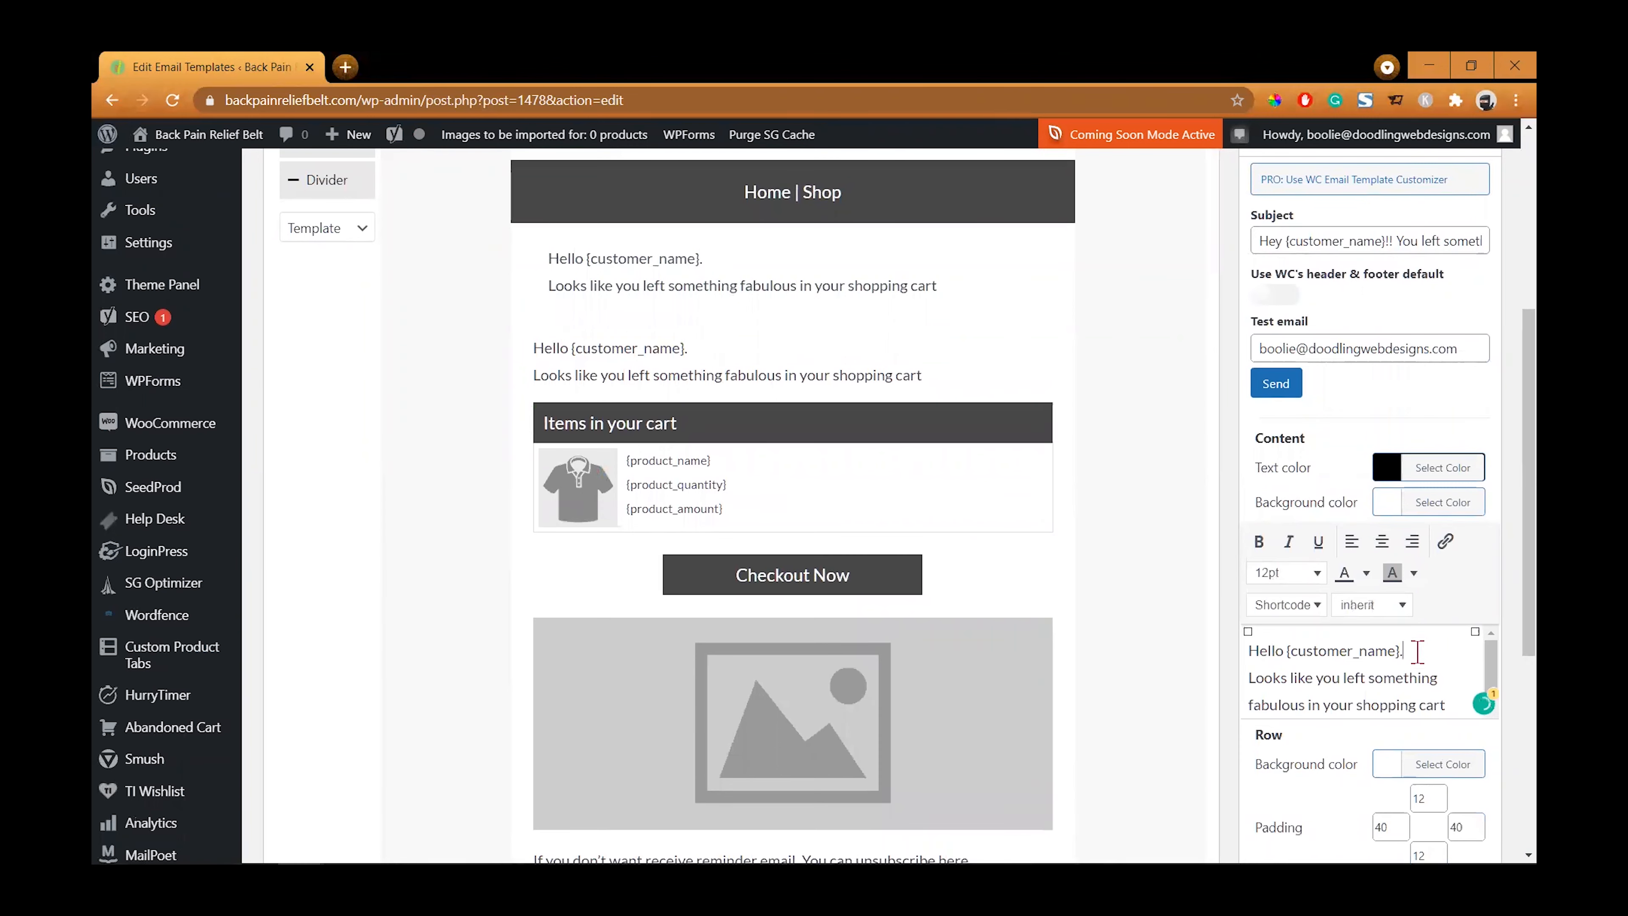
# - Separate the greeting line from the body and append "Use the button below to complete your checkout:" to the new text block
pyautogui.press('Return')
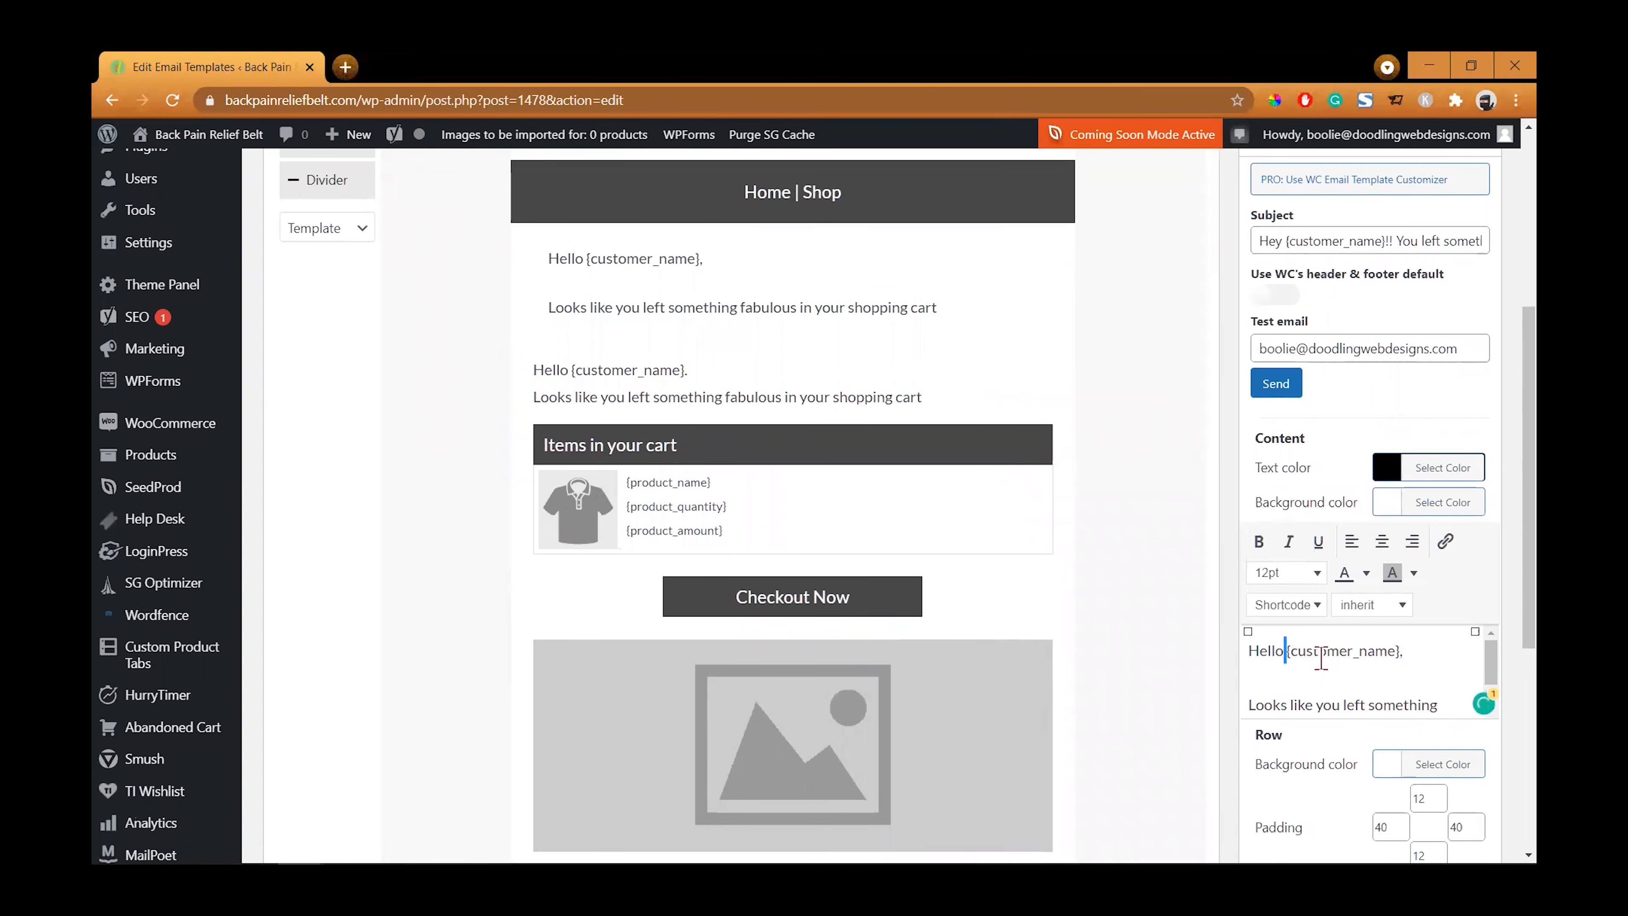
pyautogui.moveTo(1307, 657); pyautogui.dragTo(1379, 657)
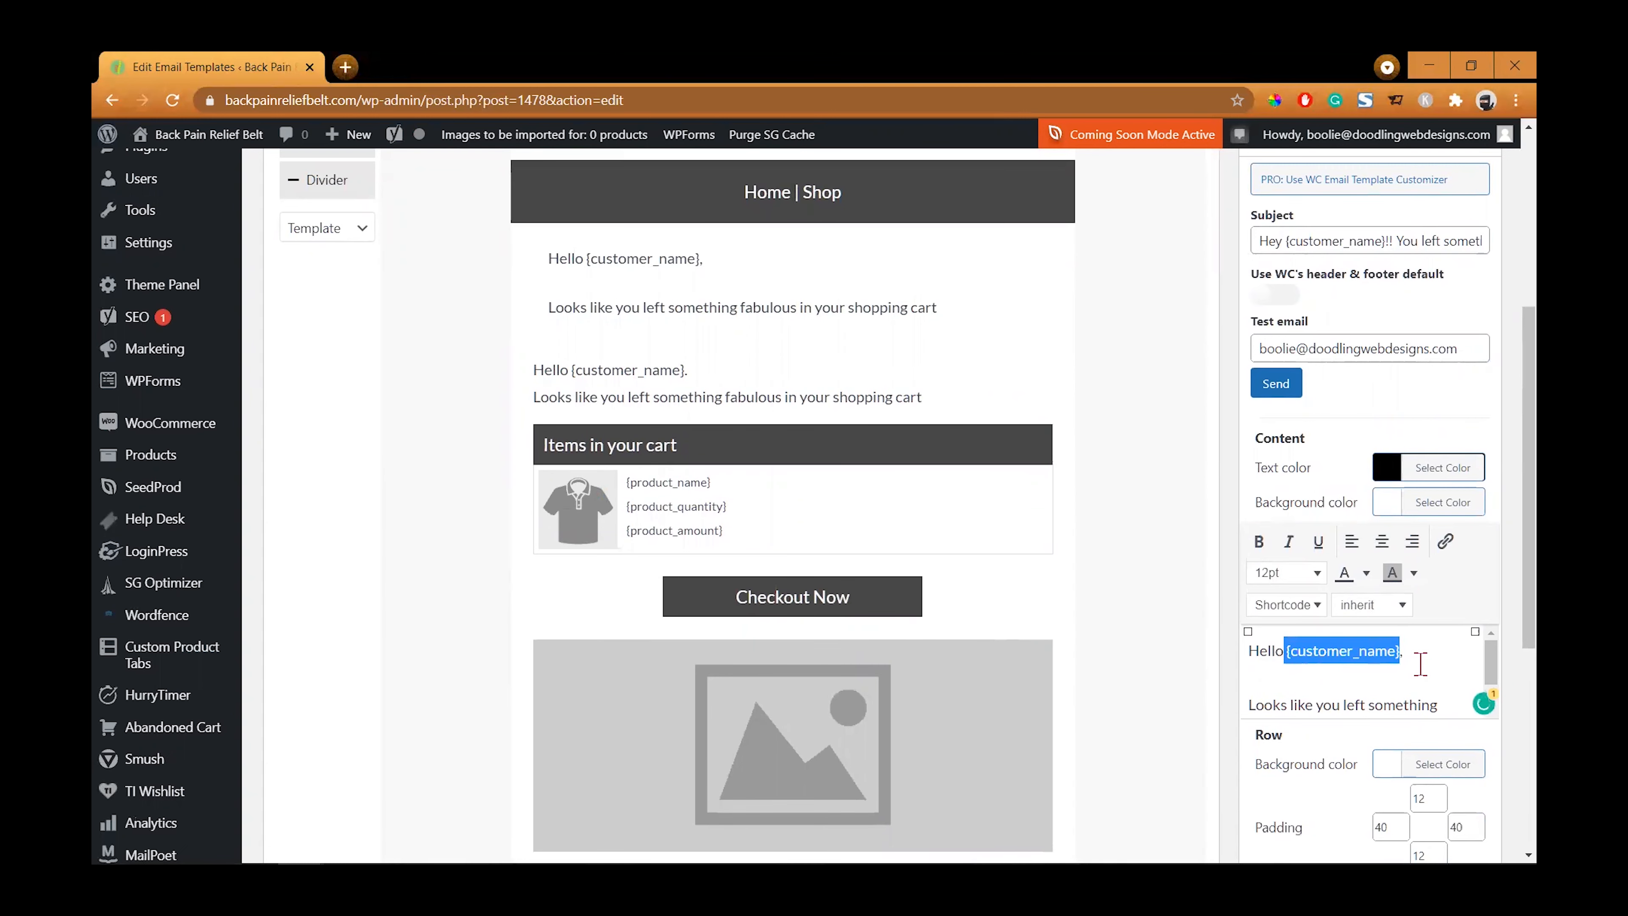
pyautogui.scroll(-1, 1421, 663)
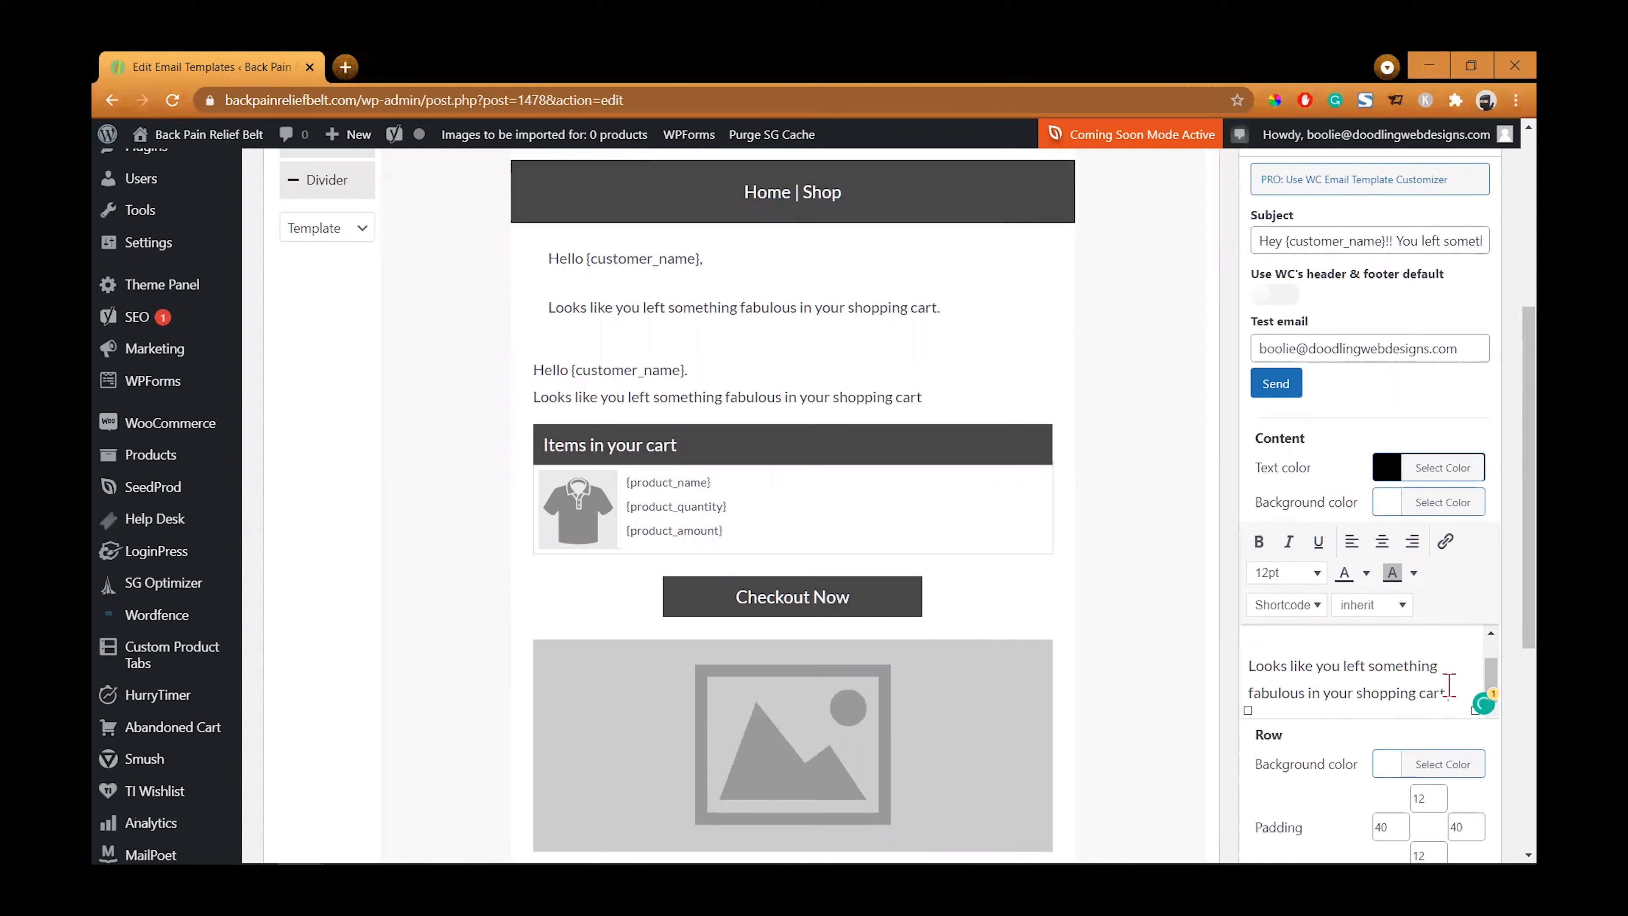
pyautogui.write('Use')
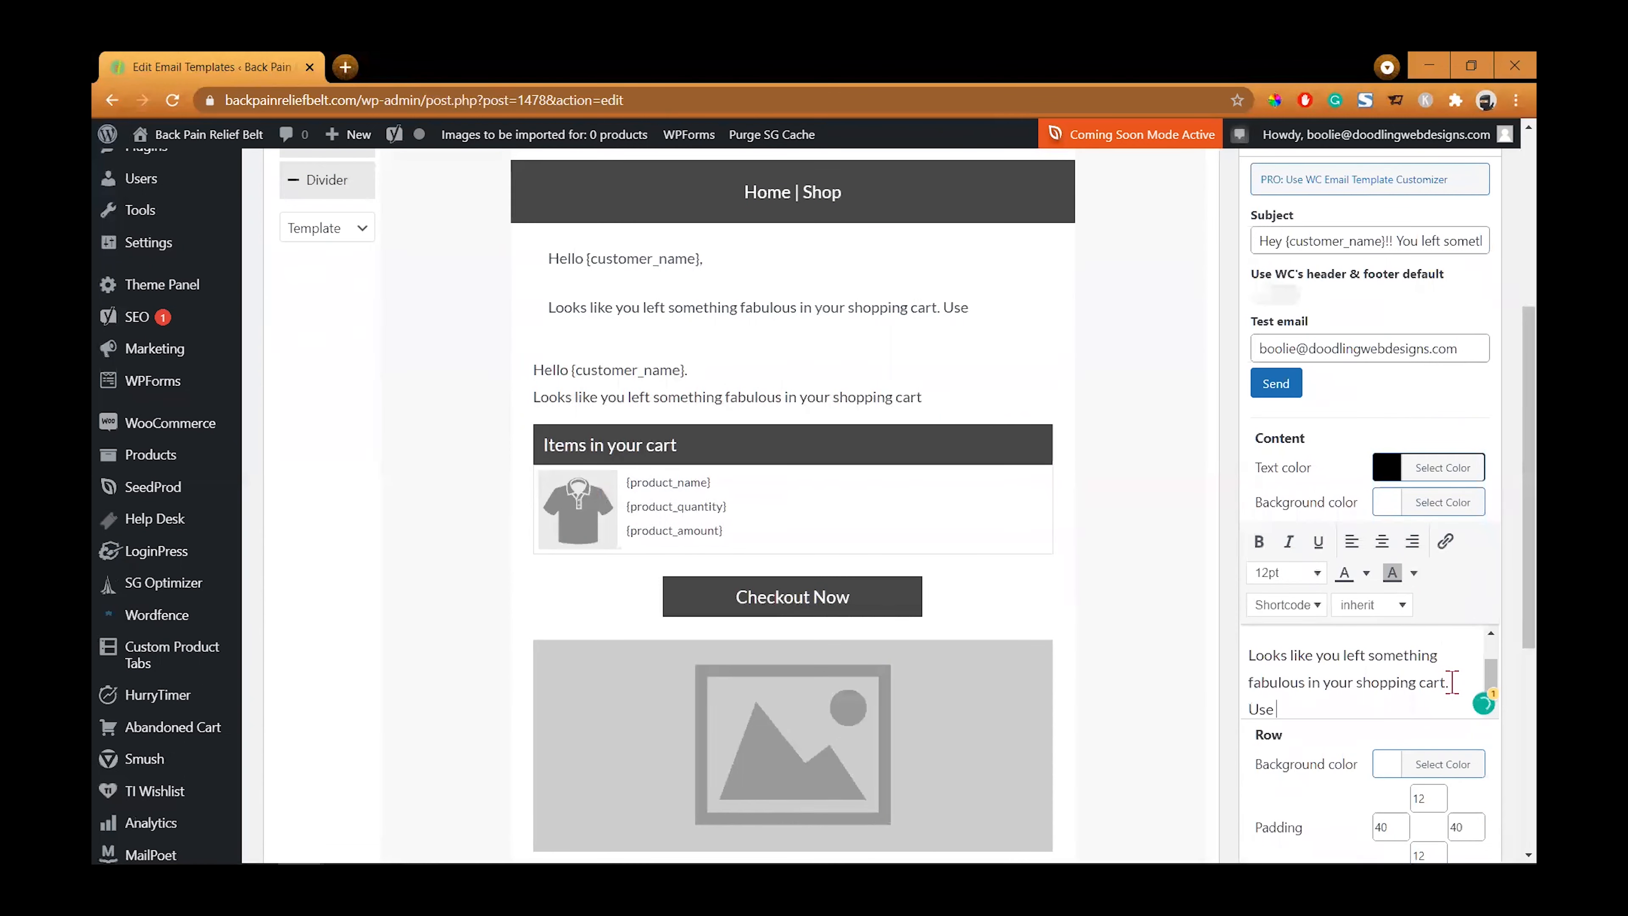
pyautogui.write(' the button below to comple')
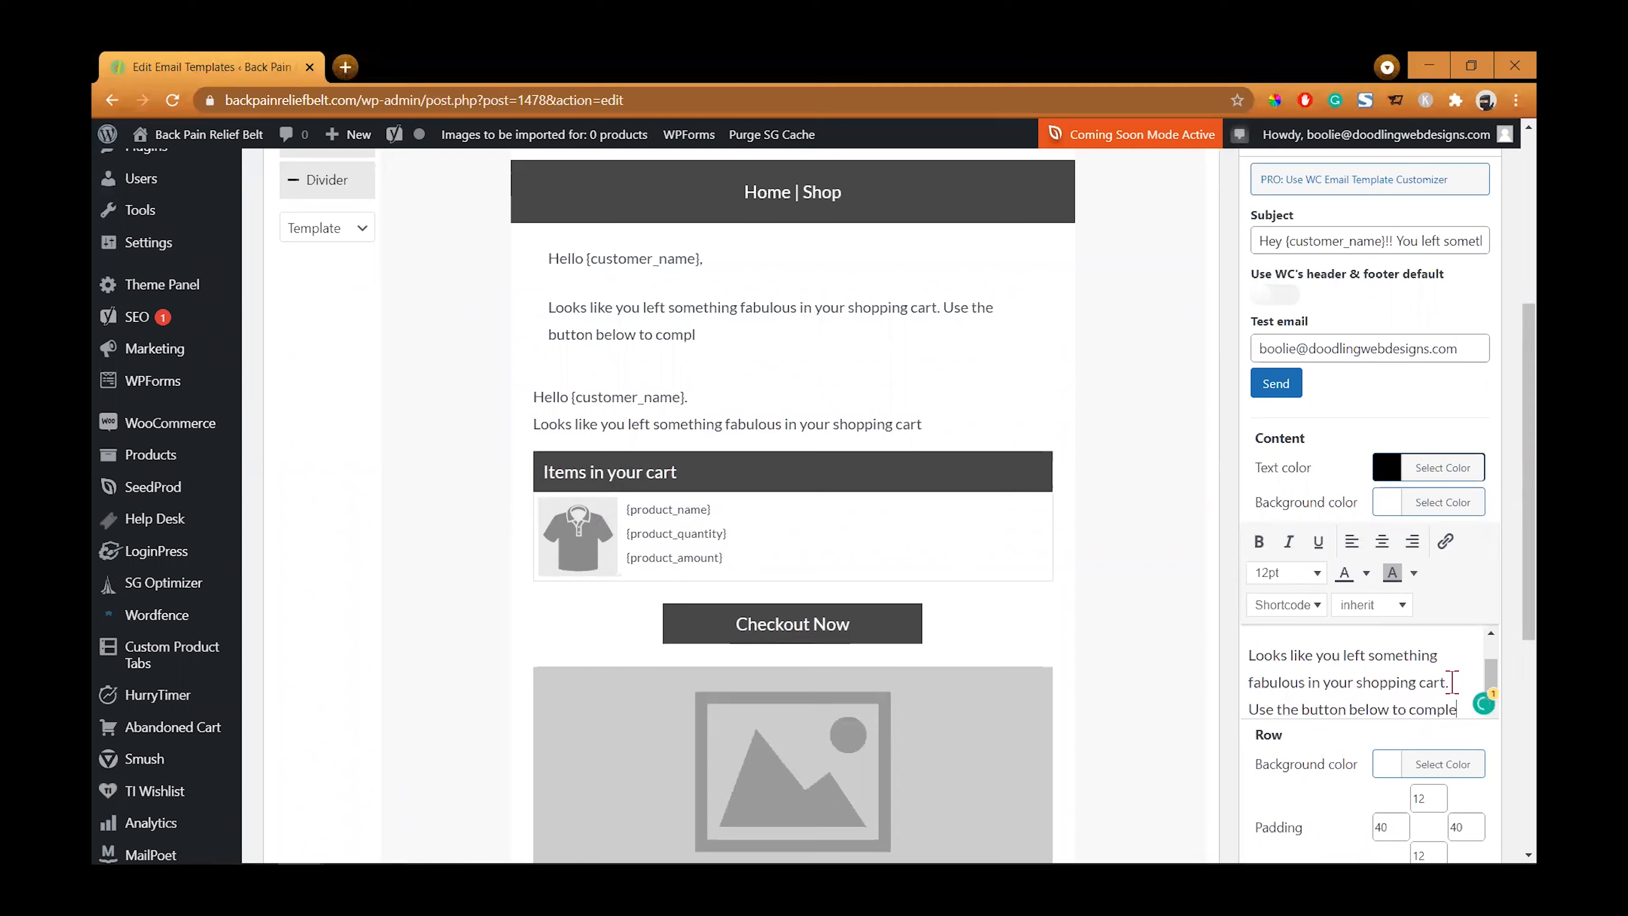
pyautogui.write('te your checkout:')
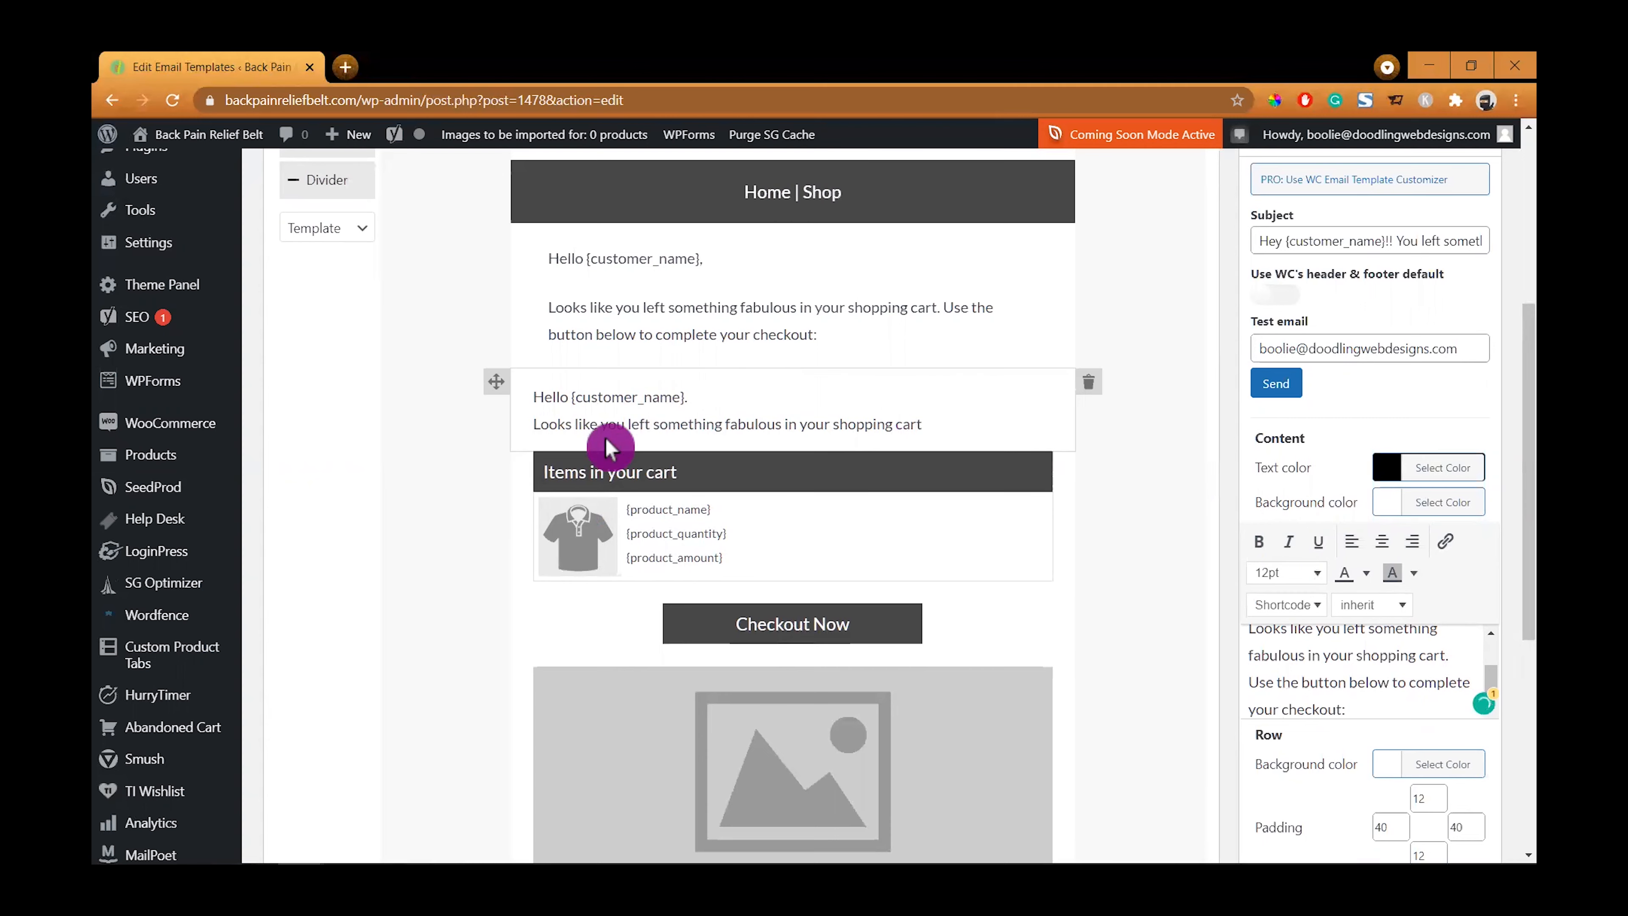
# - Delete the original greeting text block below the new one
pyautogui.click(612, 414)
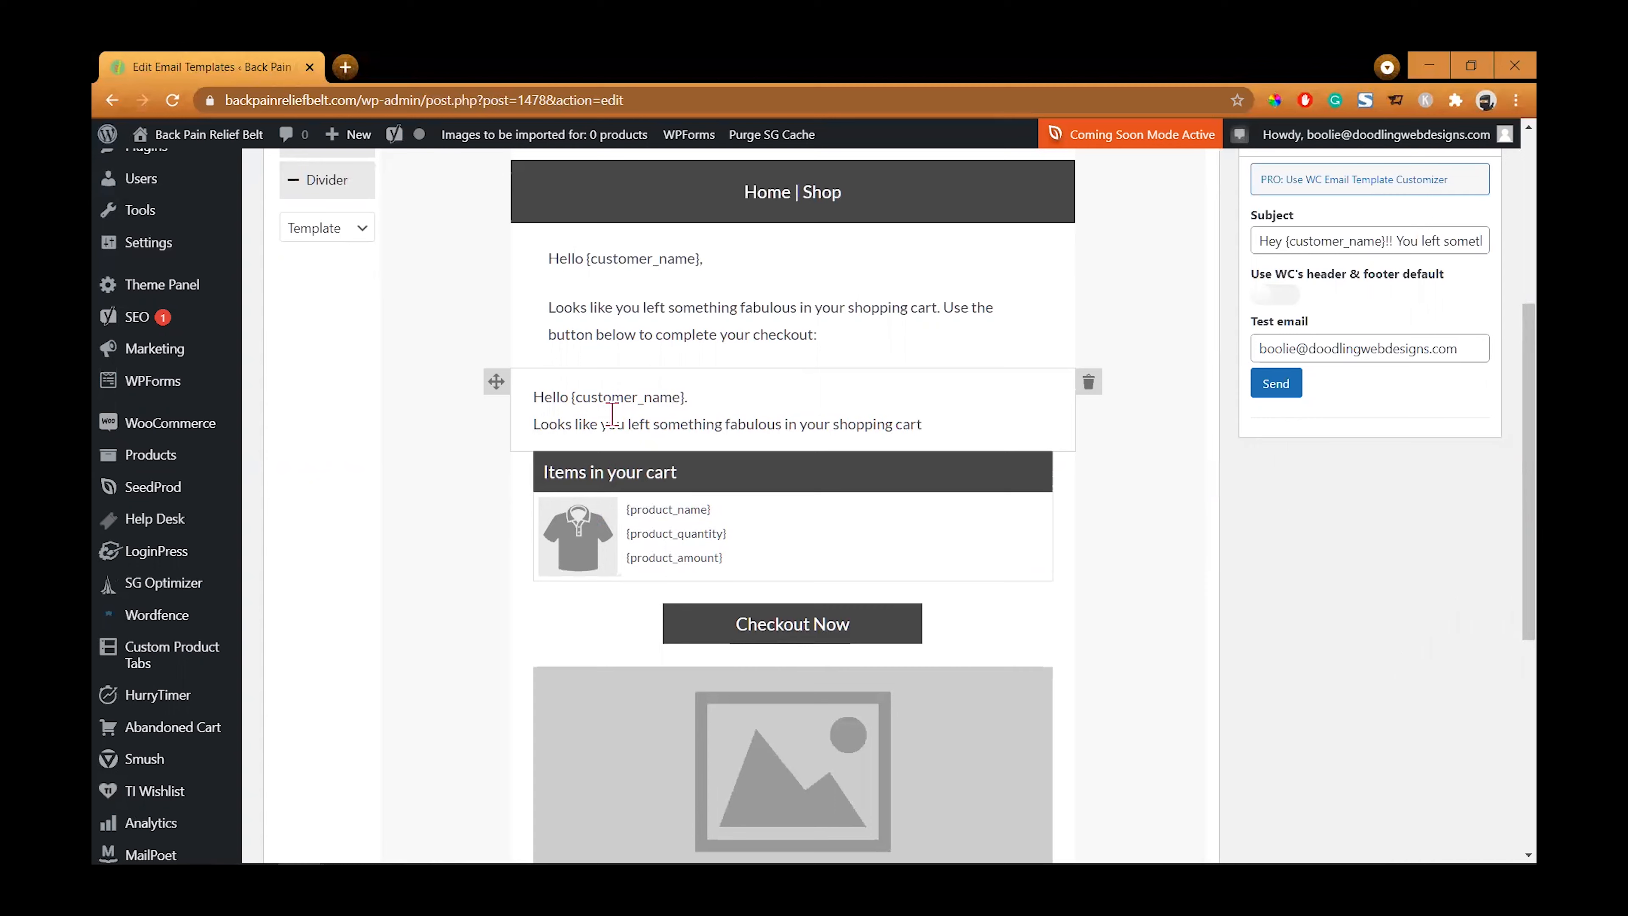
pyautogui.click(1097, 390)
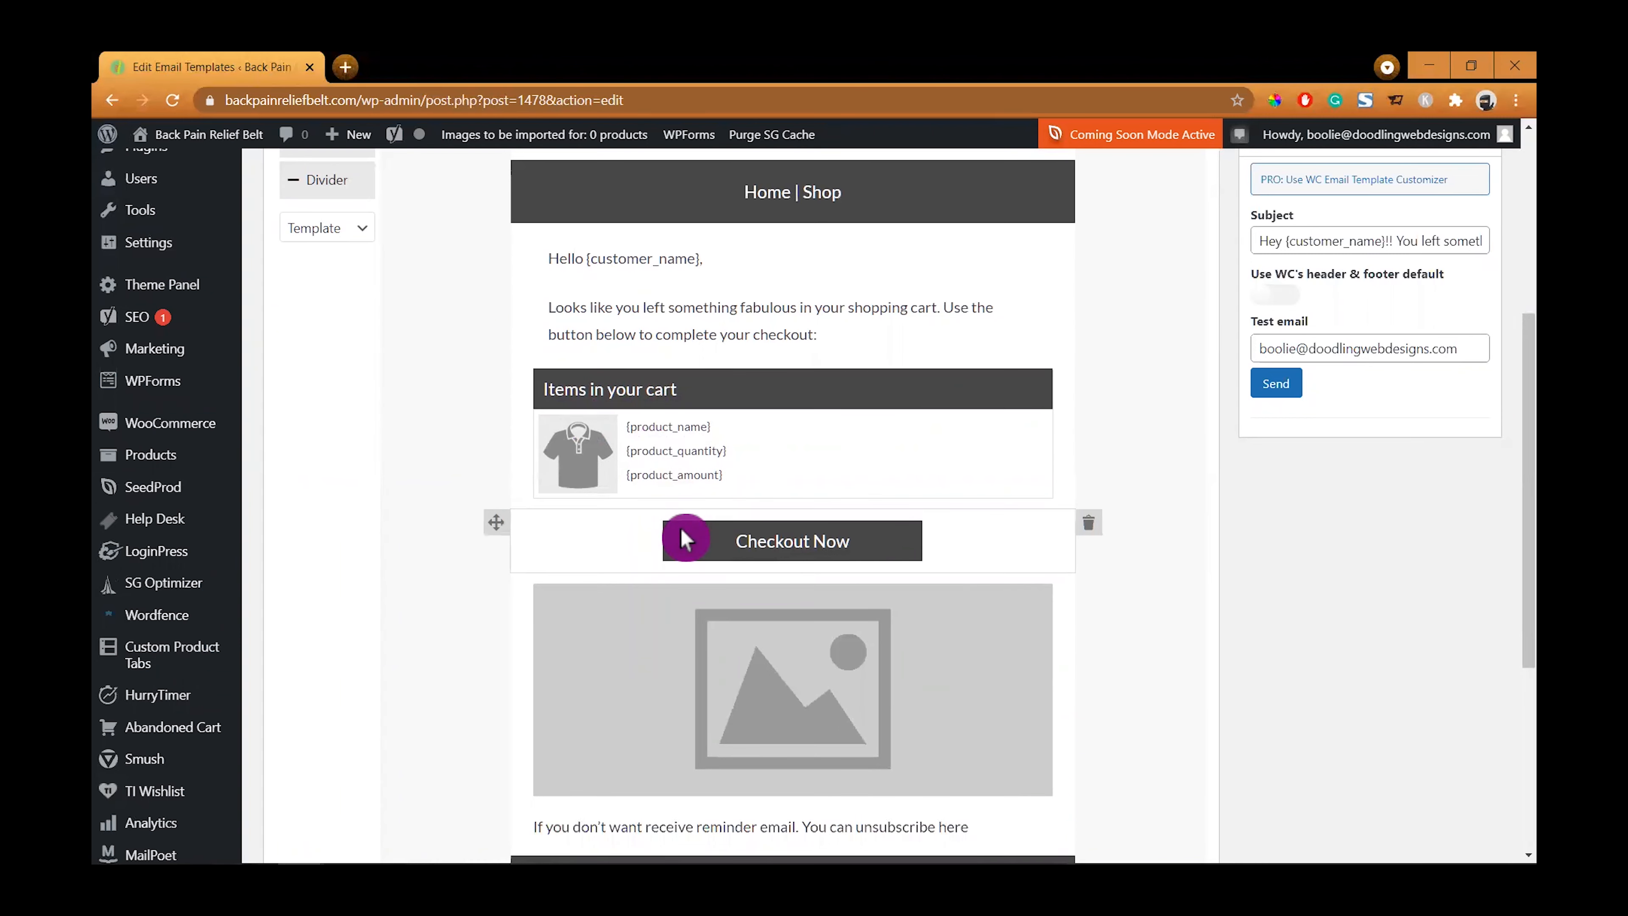
# - Add a new Button block below the cart items and delete the old Checkout Now button block
pyautogui.scroll(-1, 937, 571)
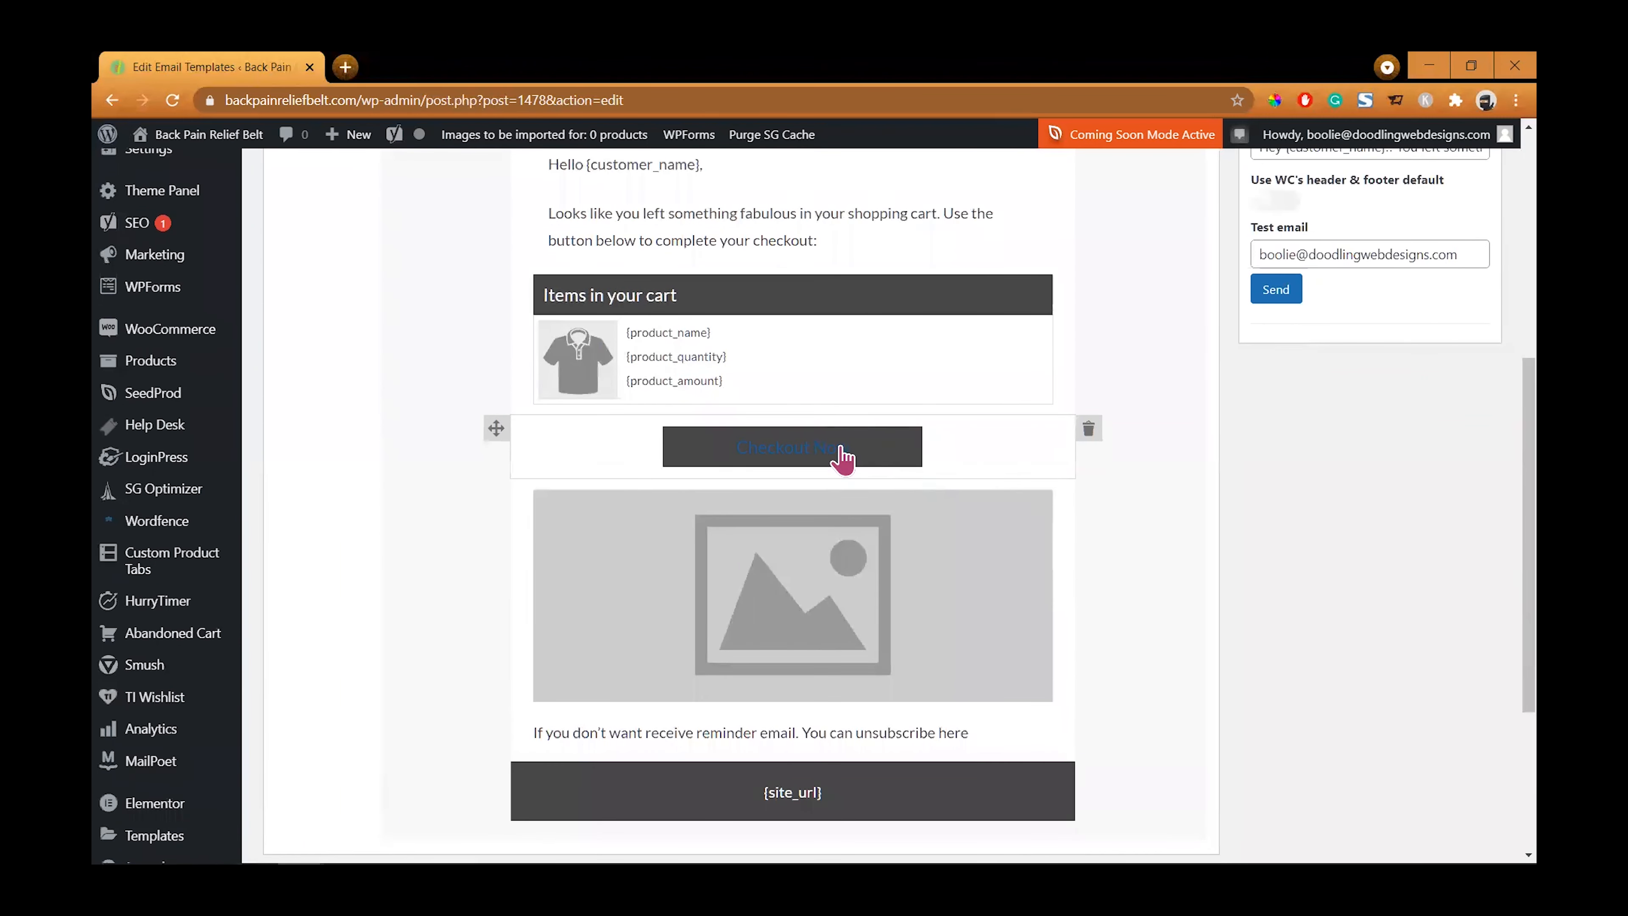
pyautogui.click(859, 457)
pyautogui.click(887, 461)
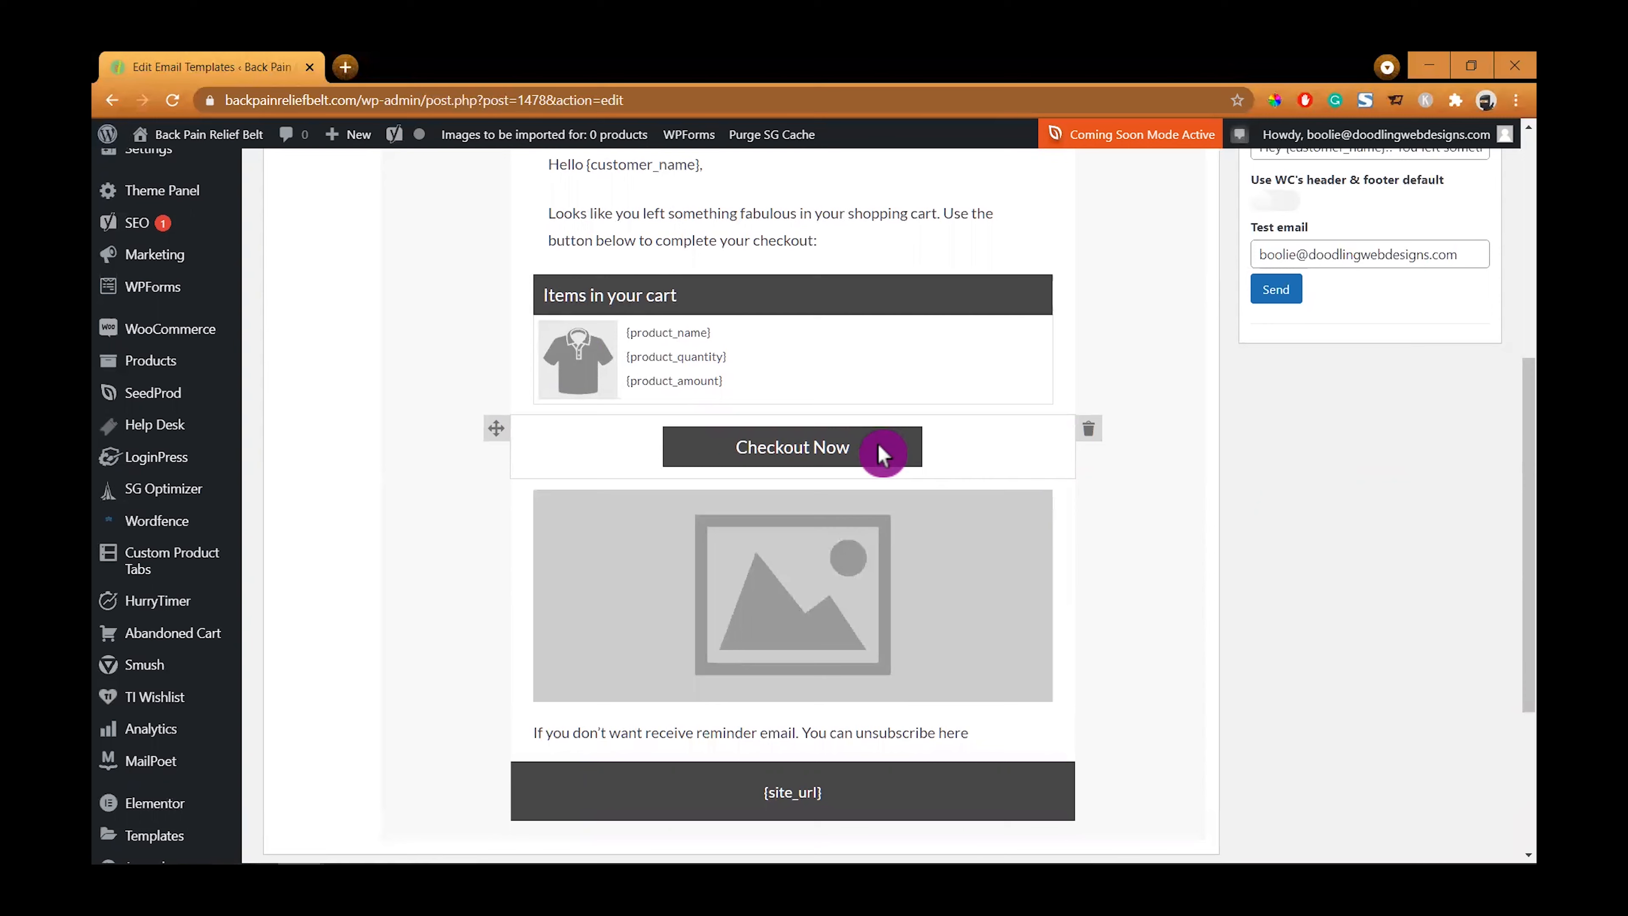
pyautogui.scroll(4, 326, 404)
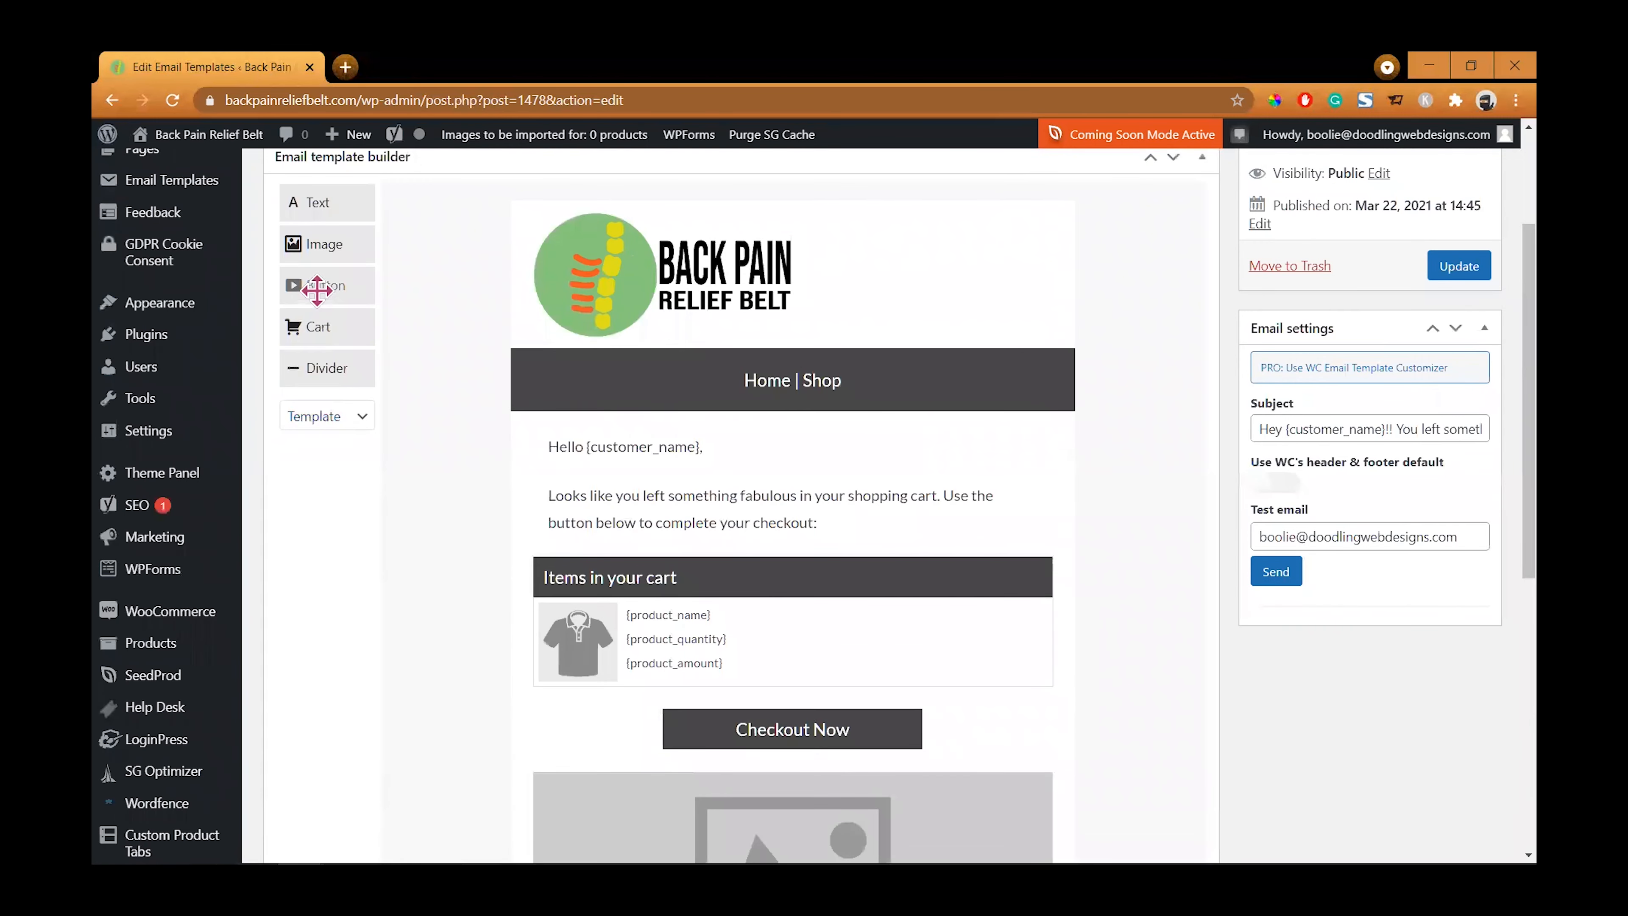
pyautogui.moveTo(317, 288); pyautogui.dragTo(587, 715)
pyautogui.scroll(-1, 609, 723)
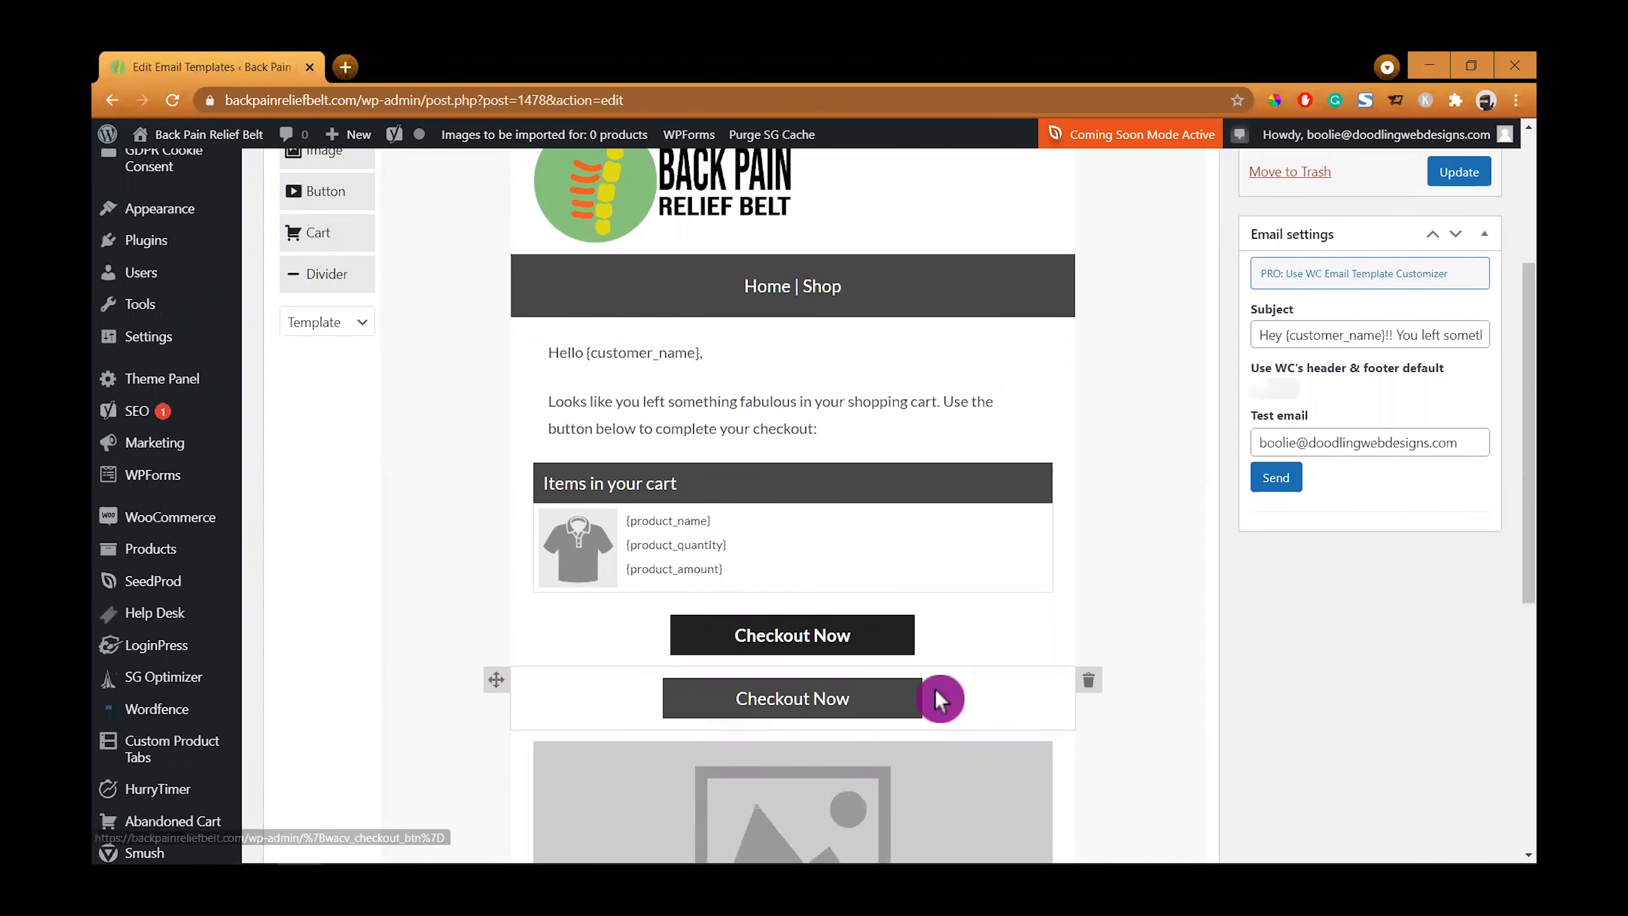
pyautogui.click(1088, 685)
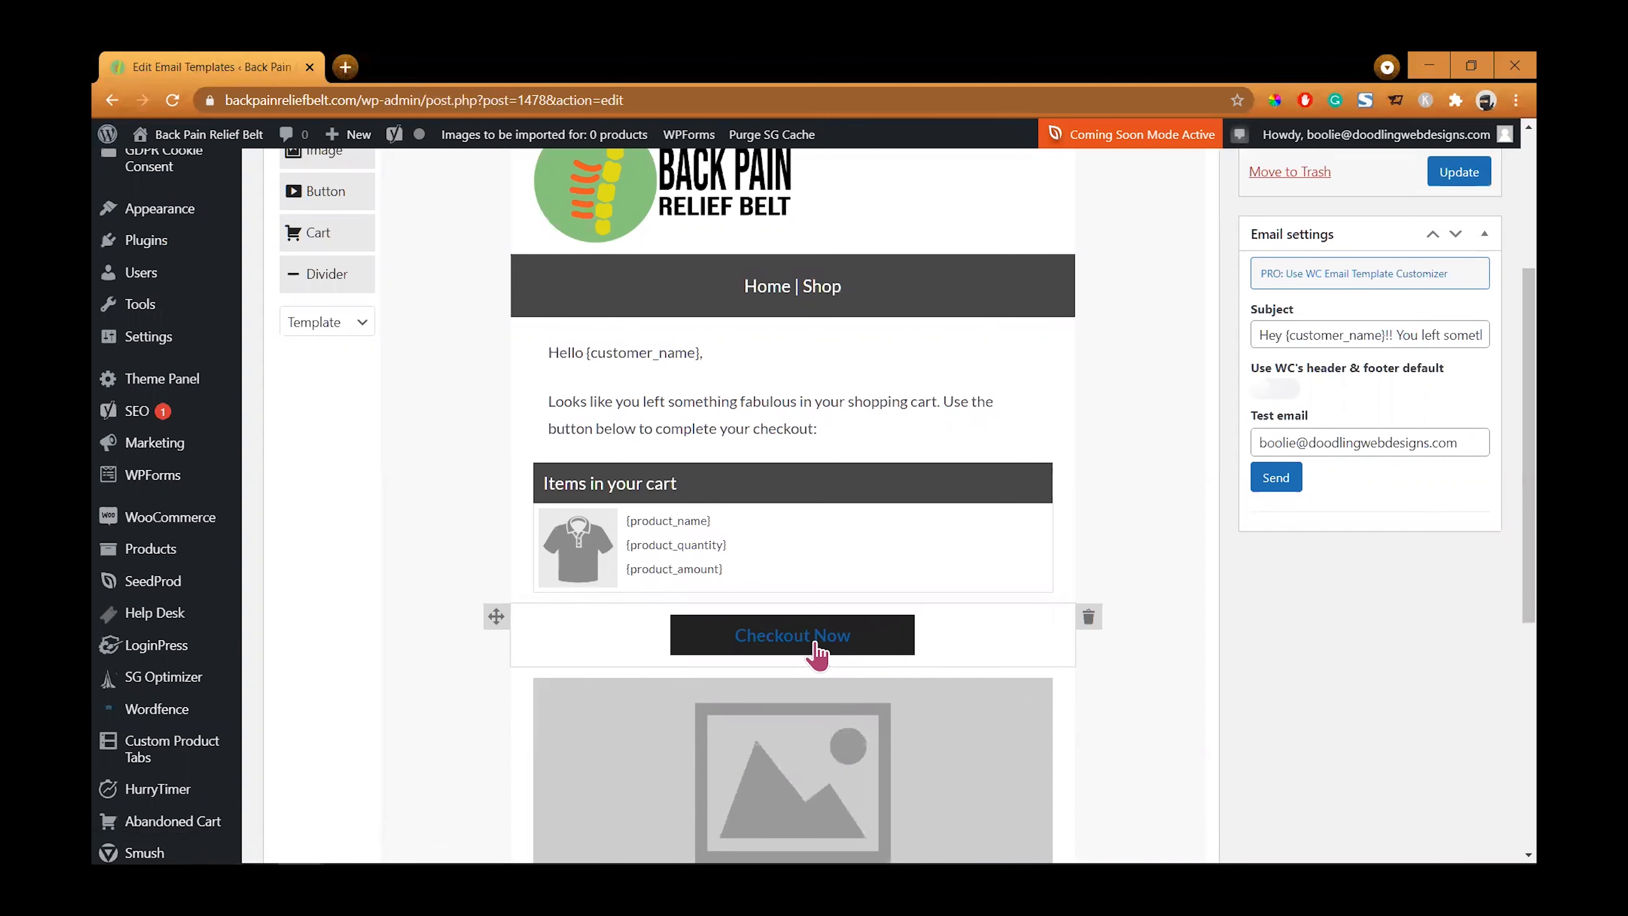
# - Set the new Checkout Now button's background color to the logo orange #F15822, sampled with the eyedropper
pyautogui.click(882, 635)
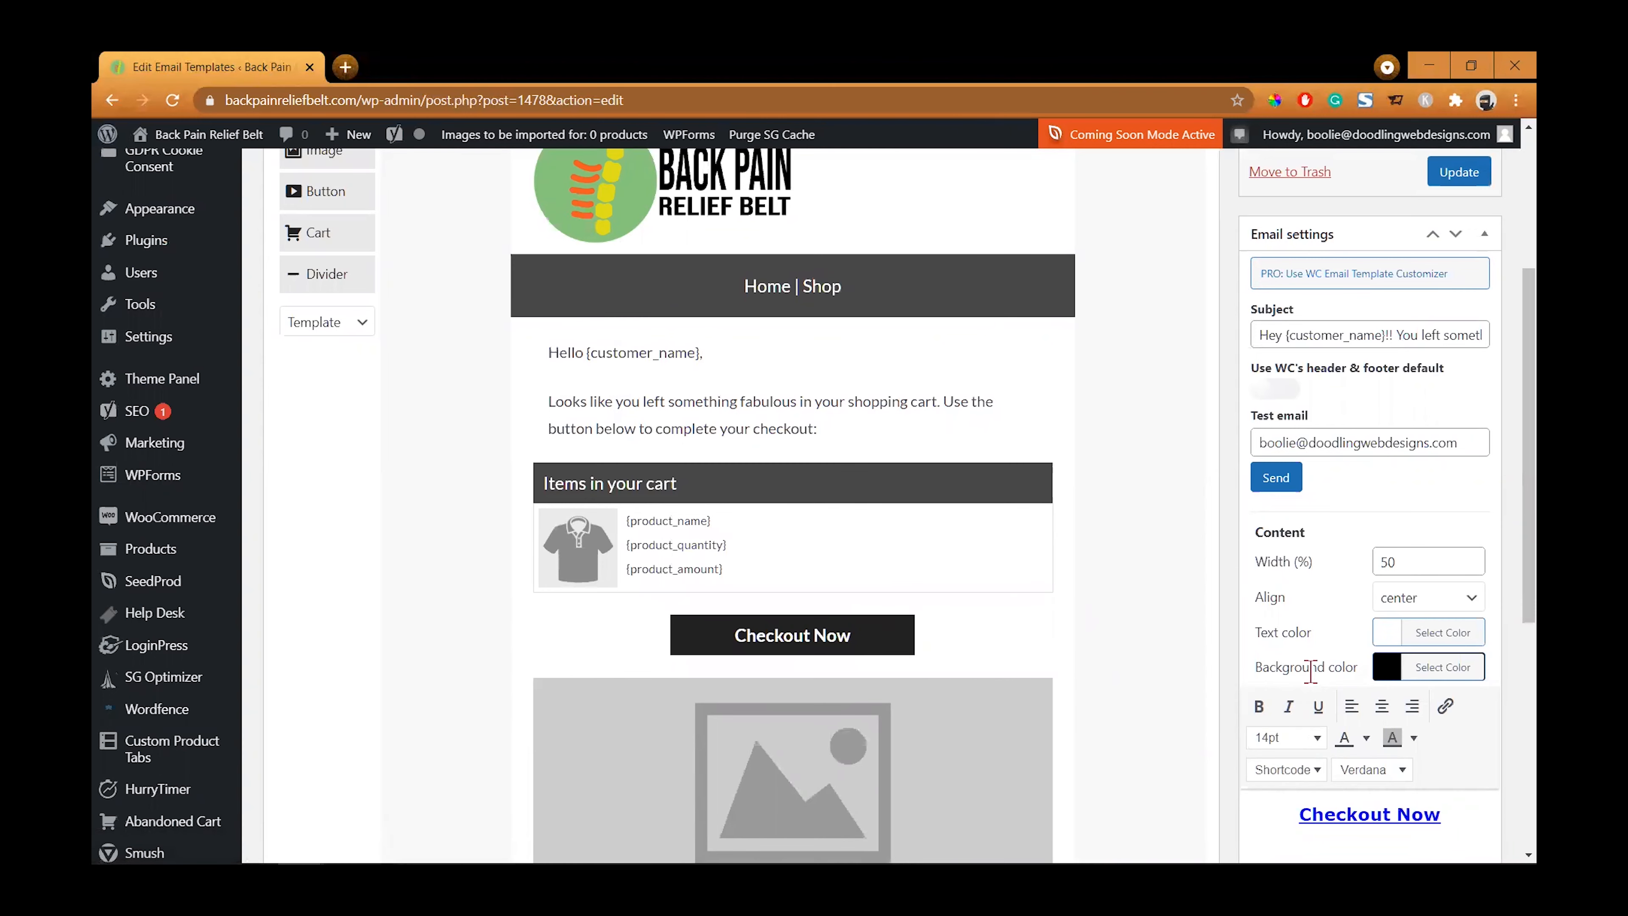
pyautogui.click(1345, 679)
pyautogui.scroll(-4, 1349, 674)
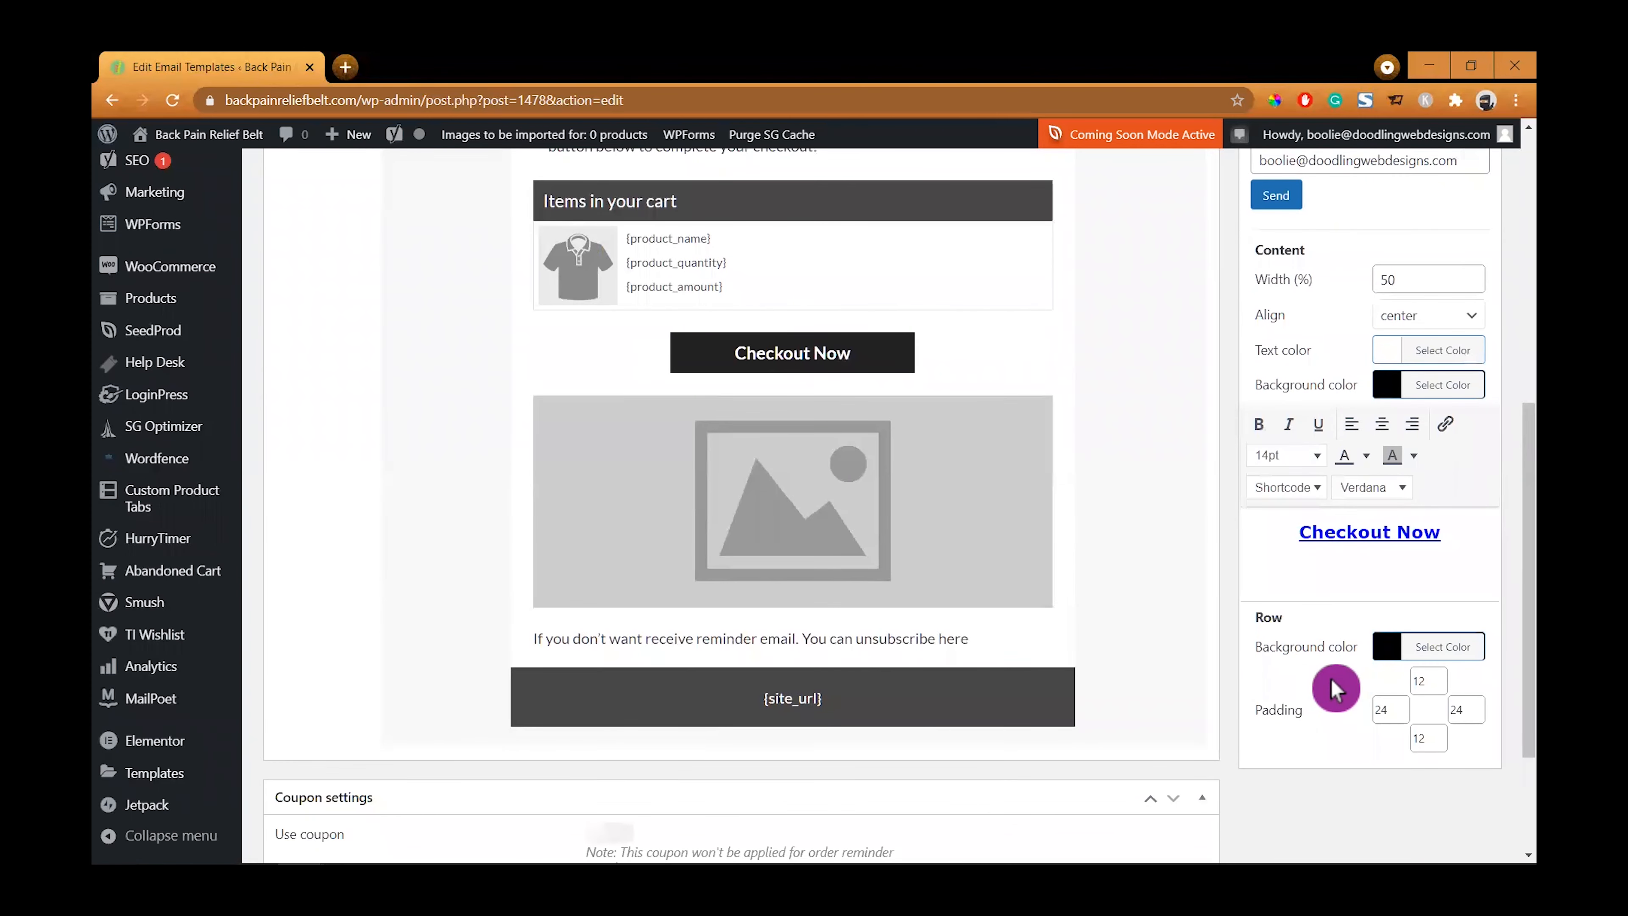
pyautogui.scroll(4, 1307, 646)
pyautogui.click(1338, 665)
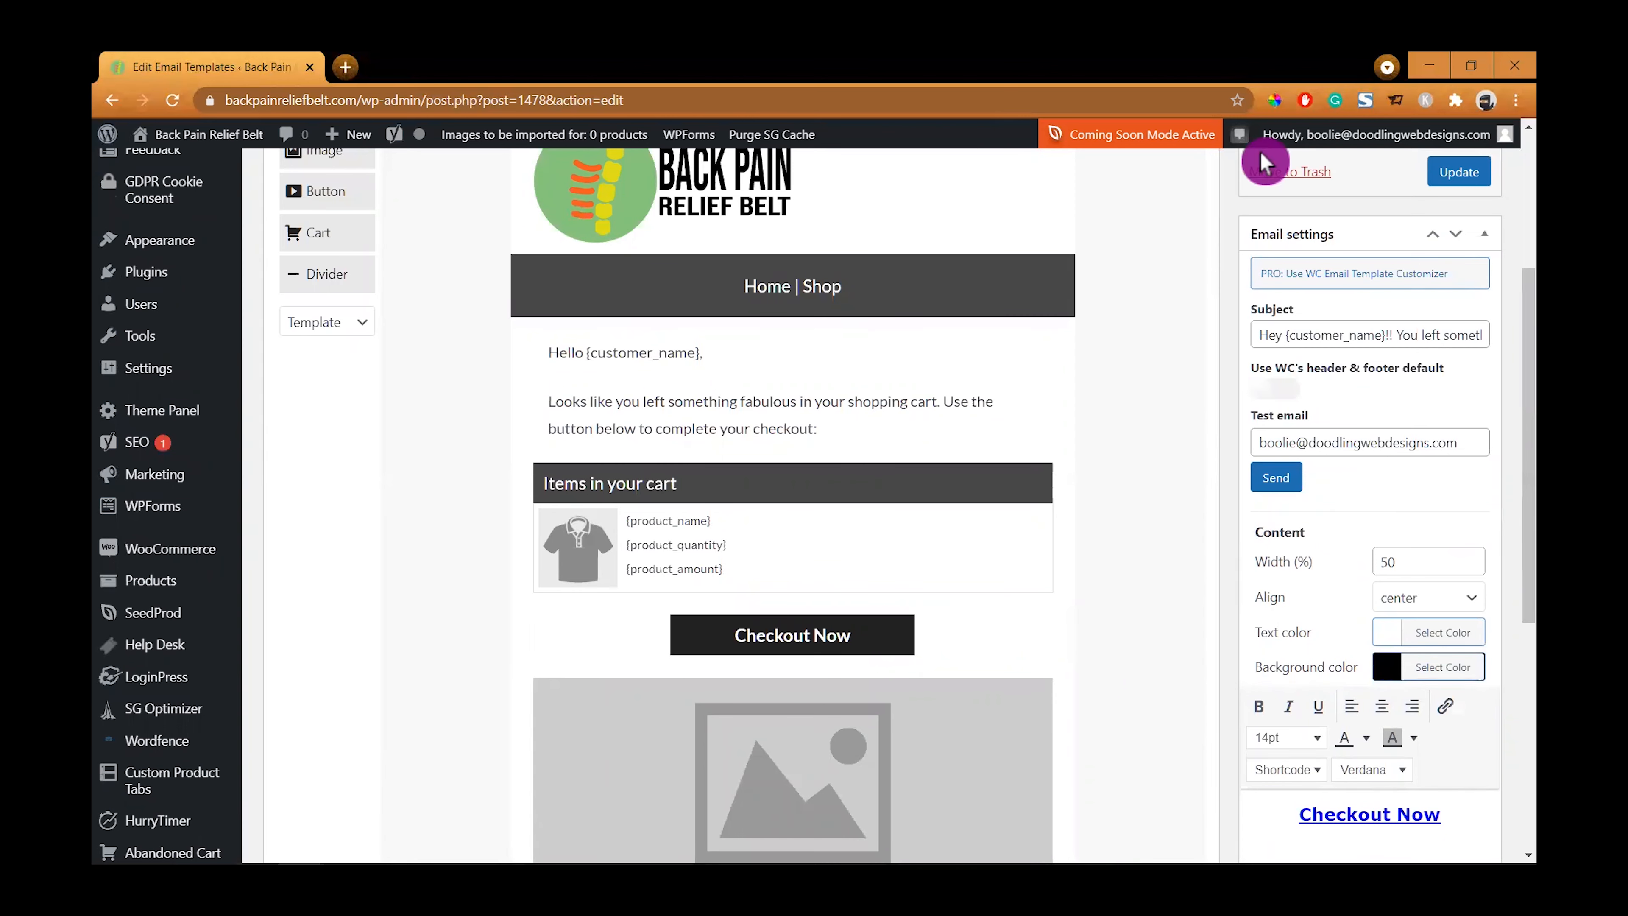
pyautogui.click(1278, 105)
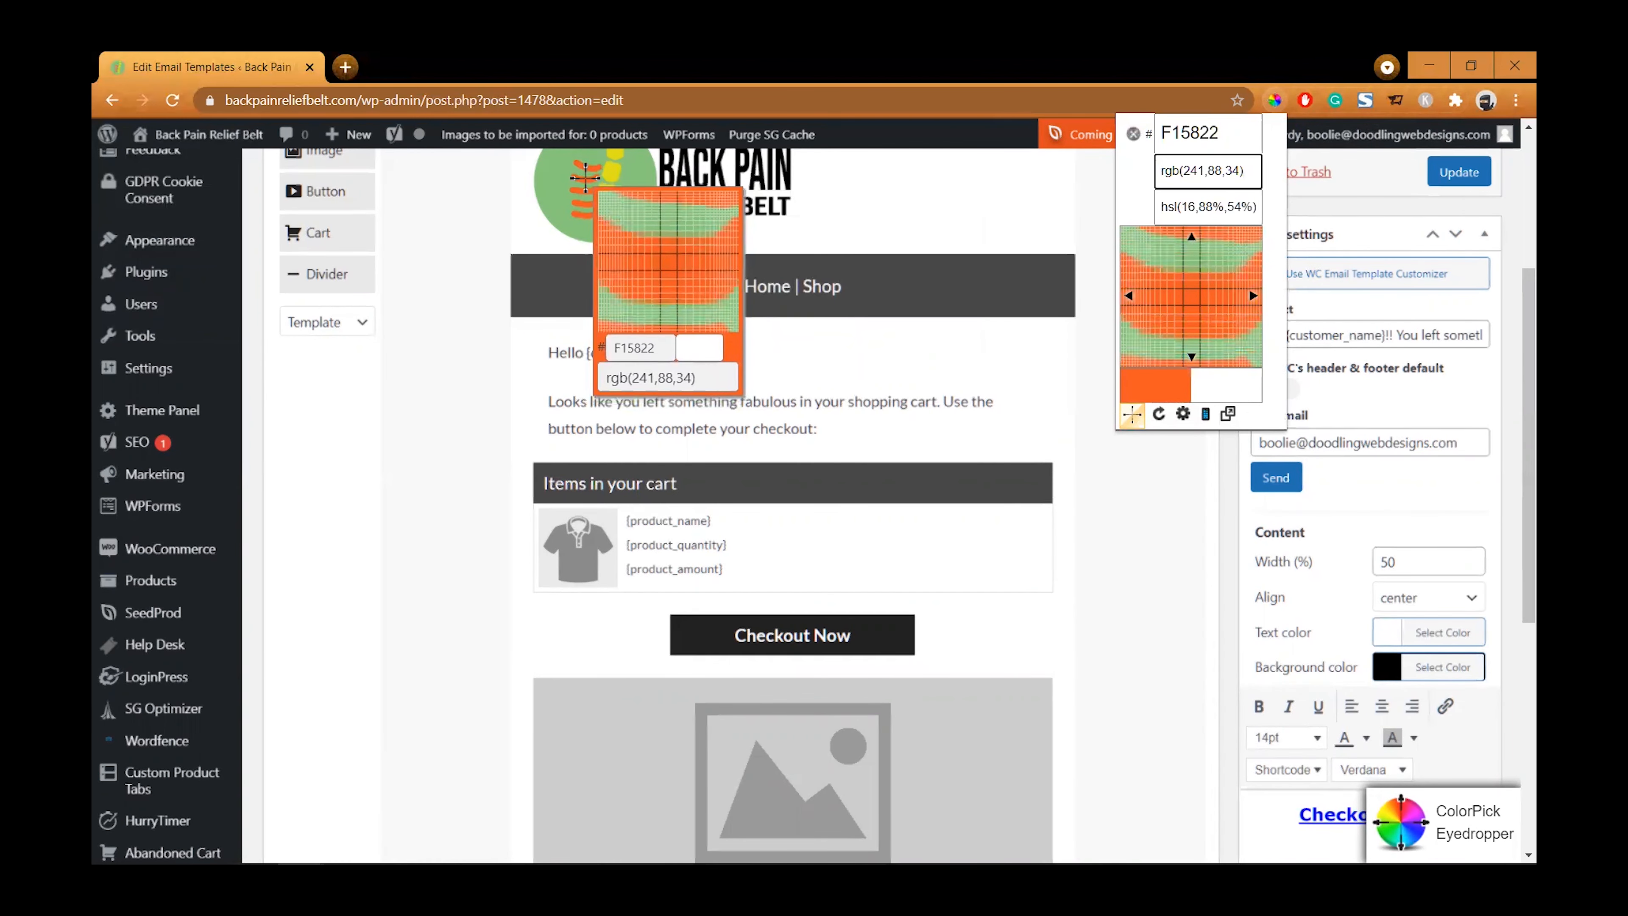
pyautogui.click(585, 177)
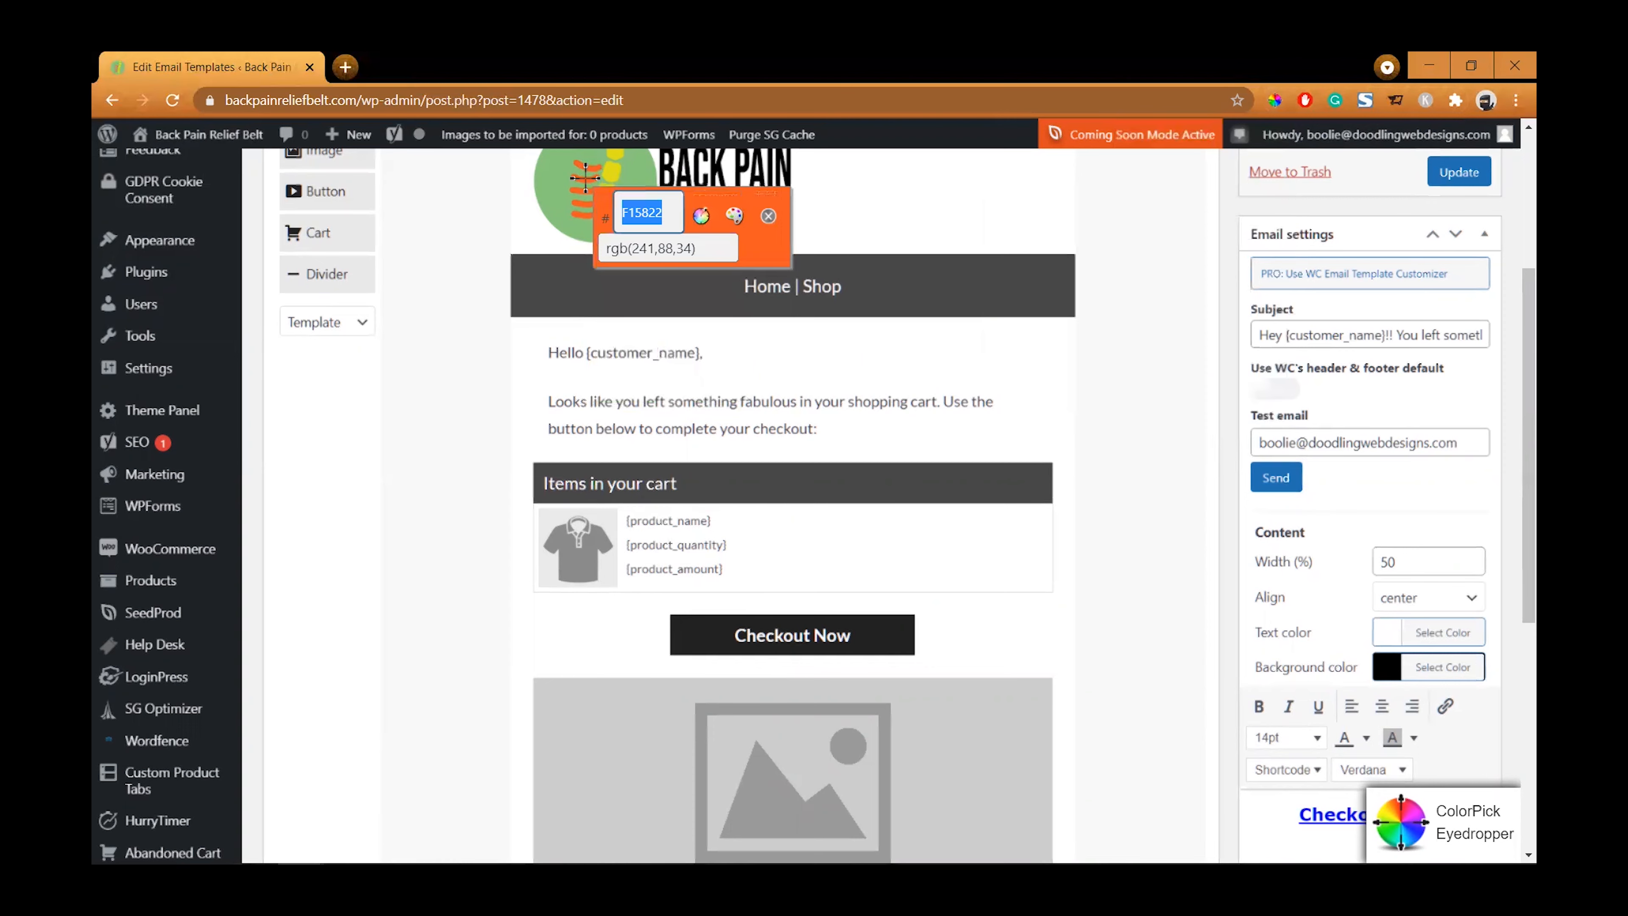
pyautogui.click(770, 218)
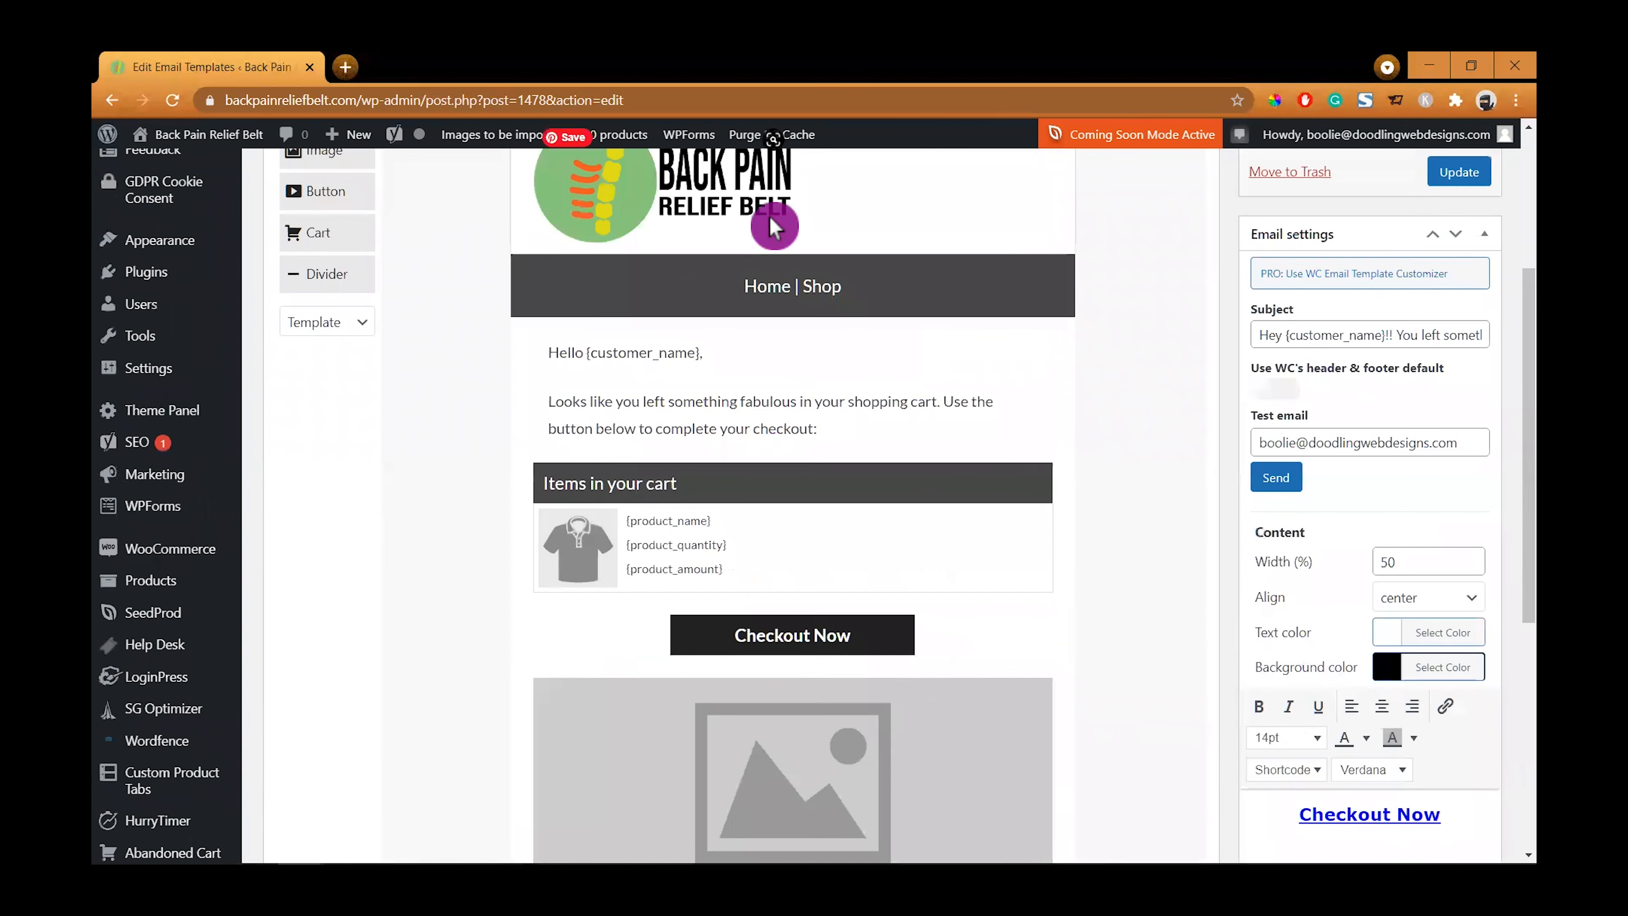
pyautogui.click(1386, 671)
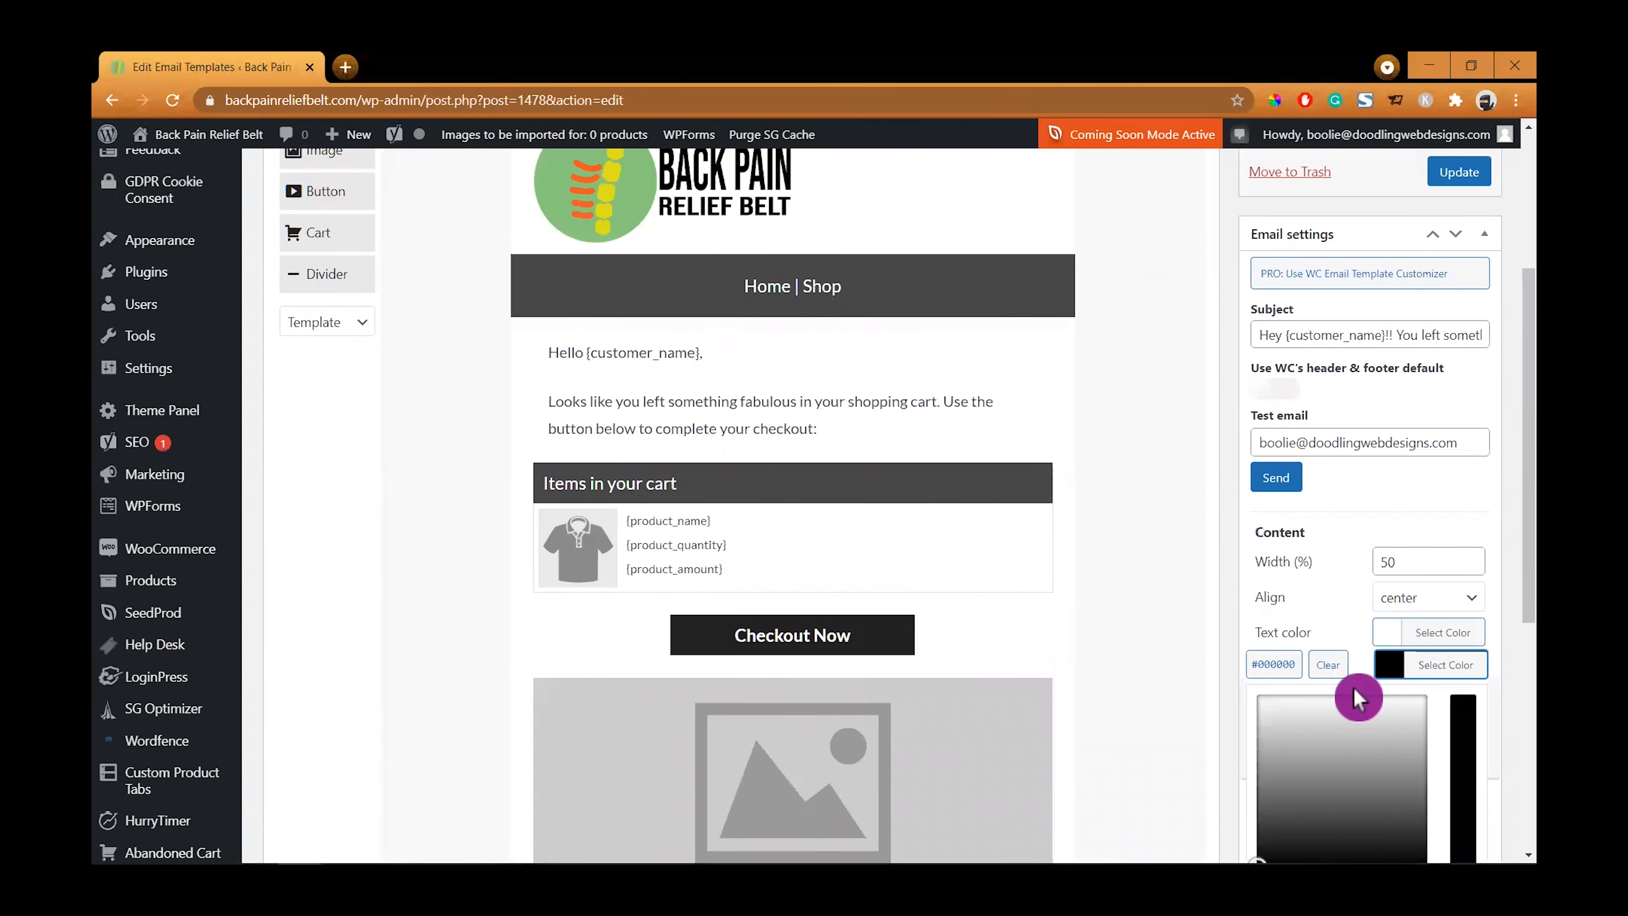
pyautogui.moveTo(1256, 668); pyautogui.dragTo(1297, 668)
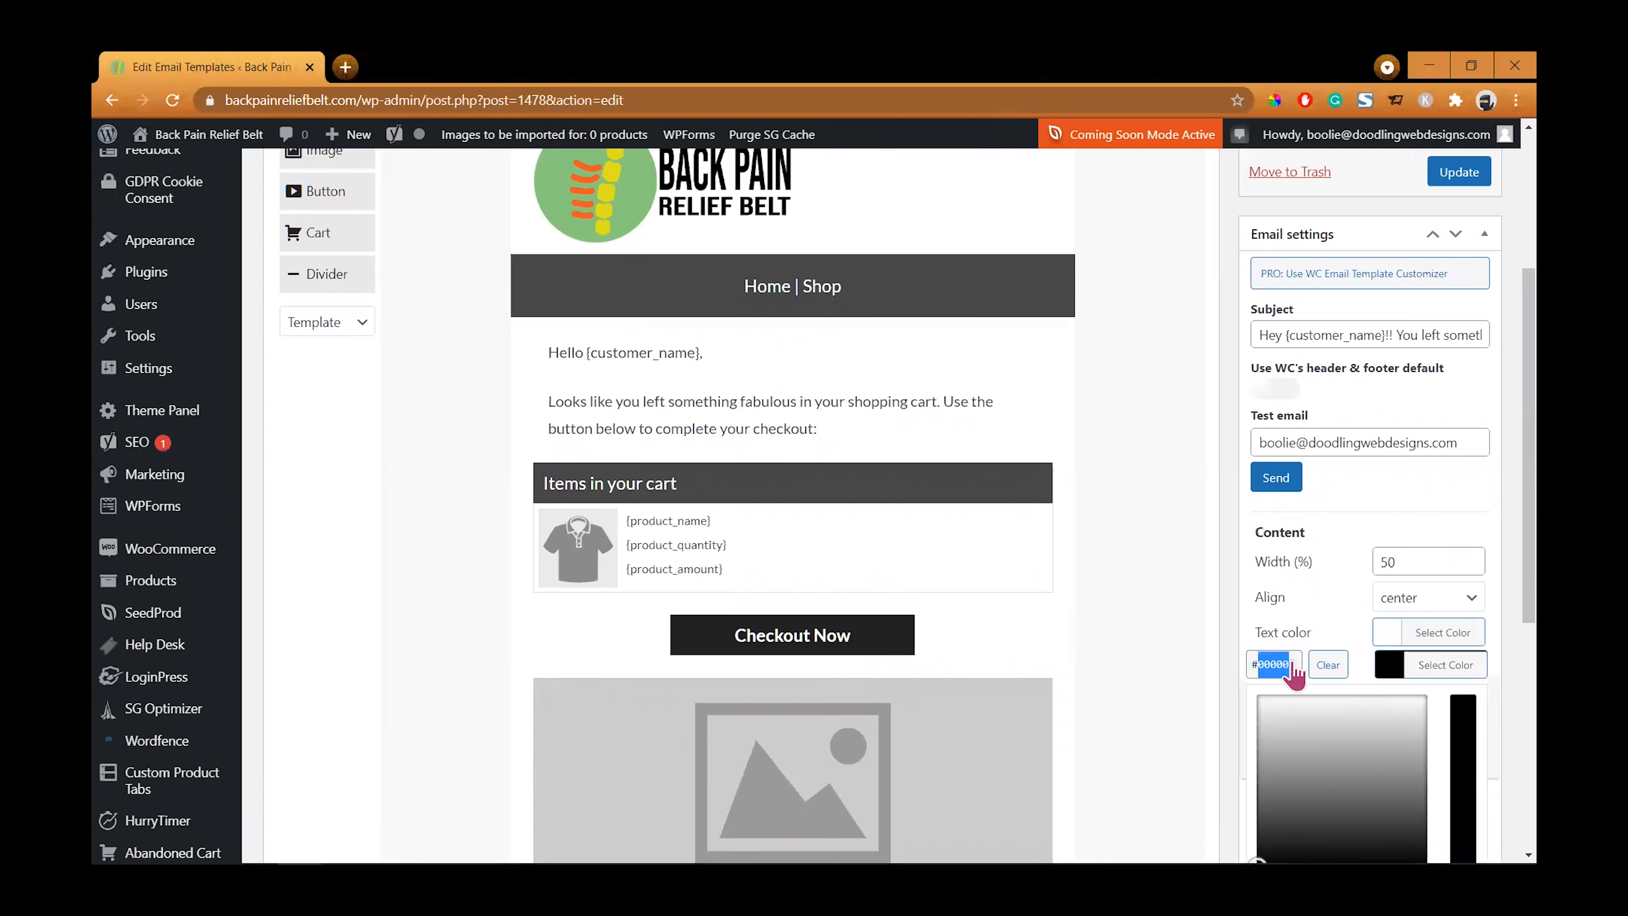
pyautogui.write('#f15822')
pyautogui.click(1307, 670)
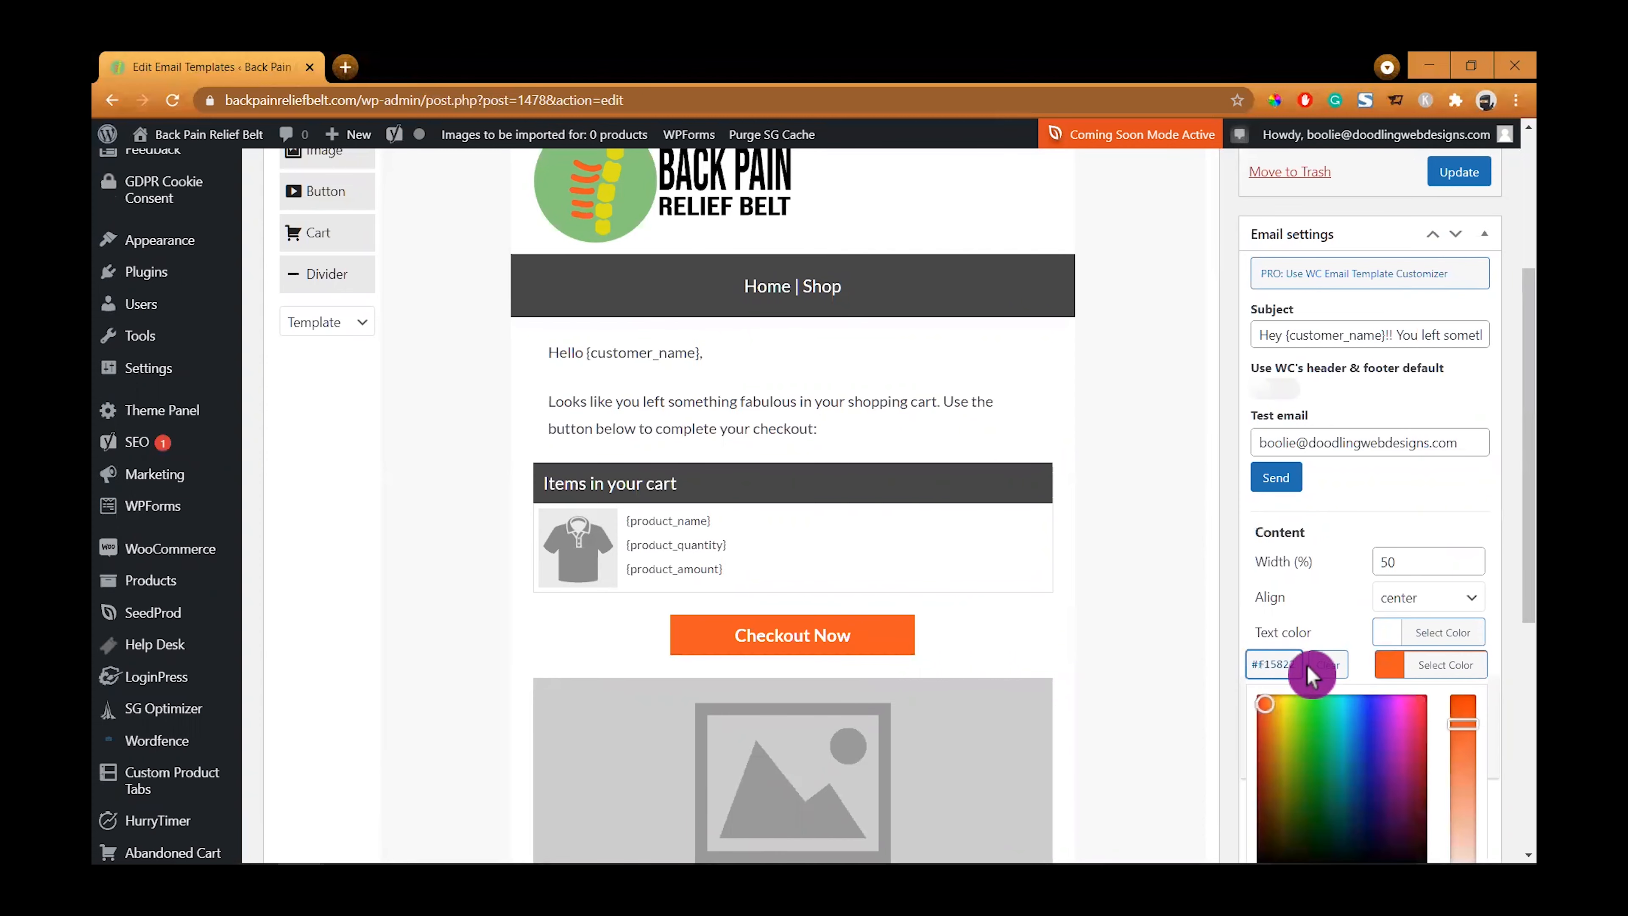
pyautogui.click(1338, 634)
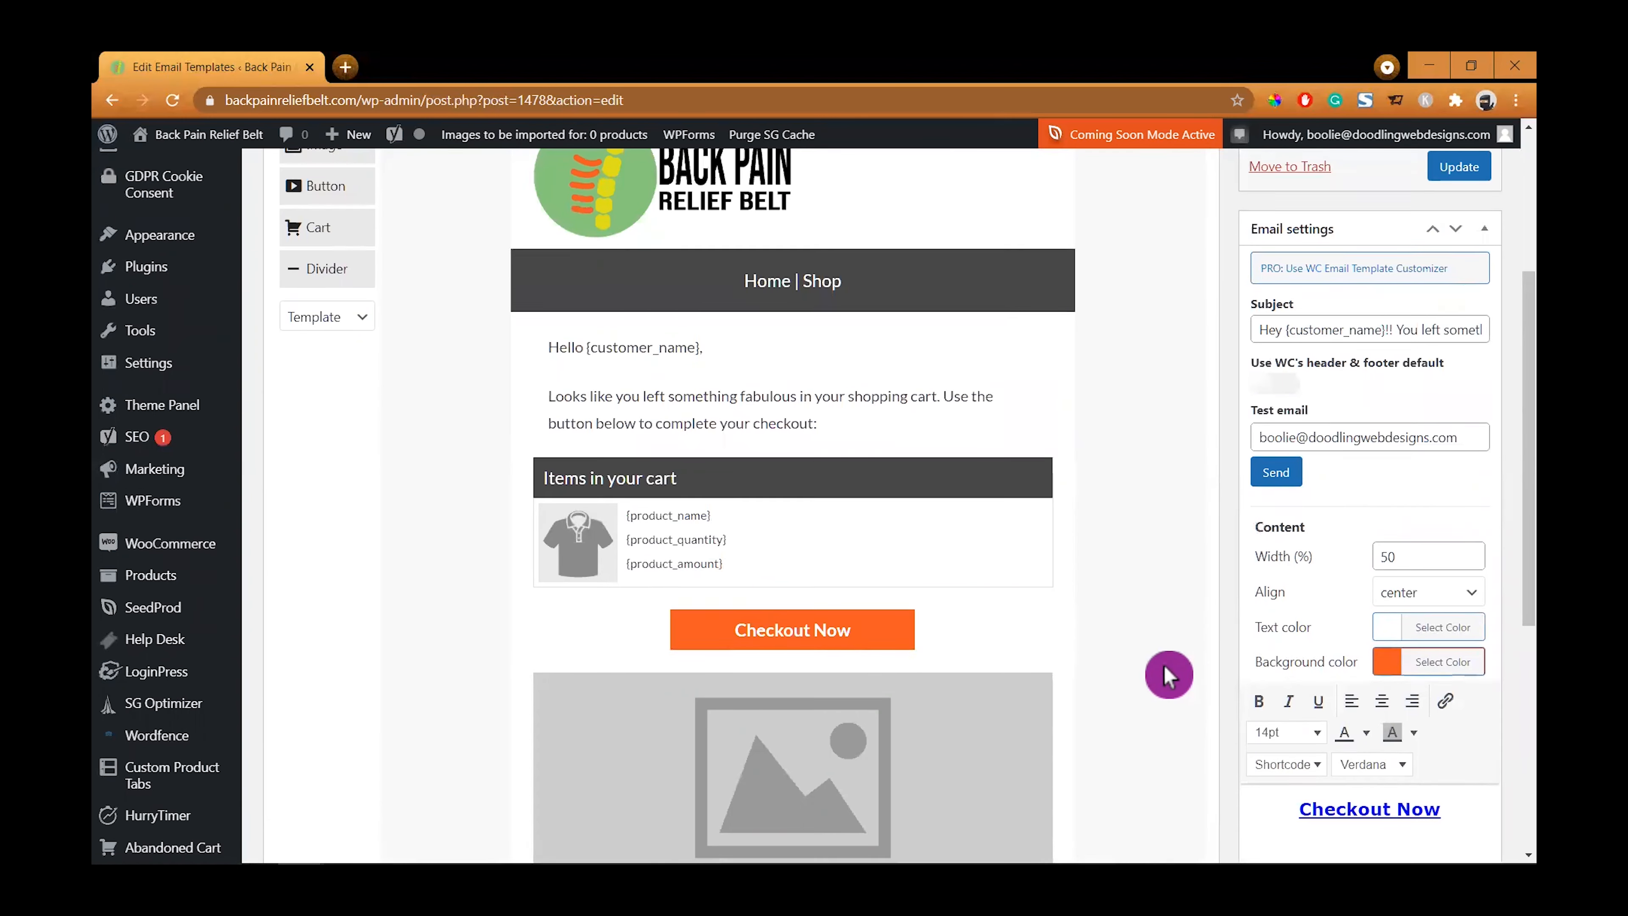
# - Delete the image placeholder block below the Checkout Now button
pyautogui.scroll(-3, 1153, 674)
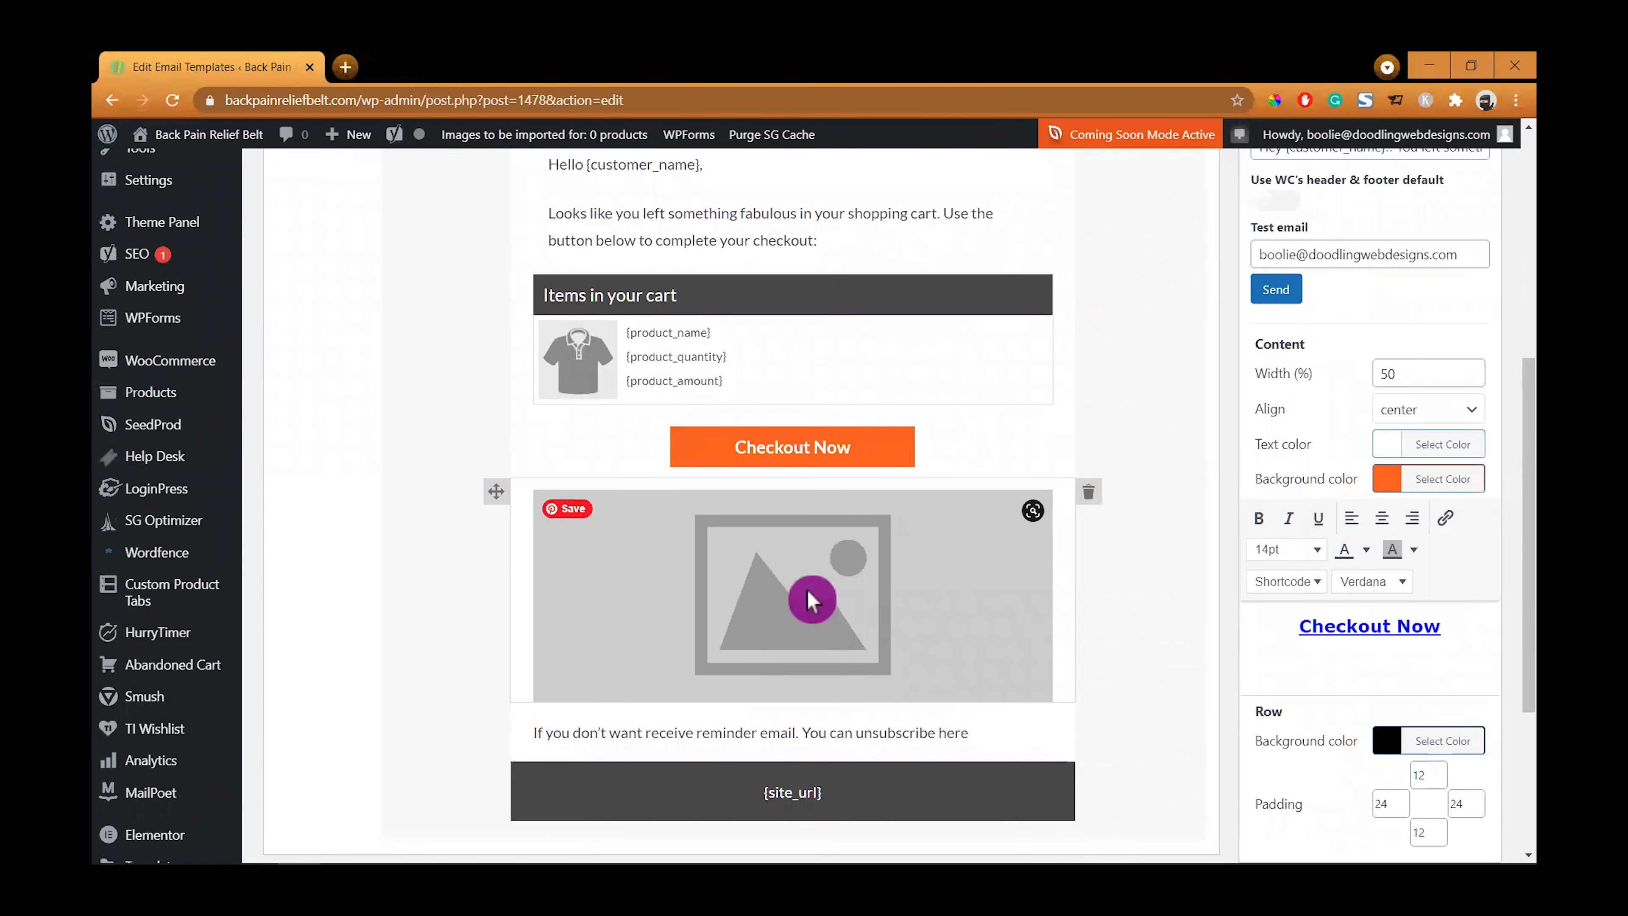
pyautogui.click(819, 566)
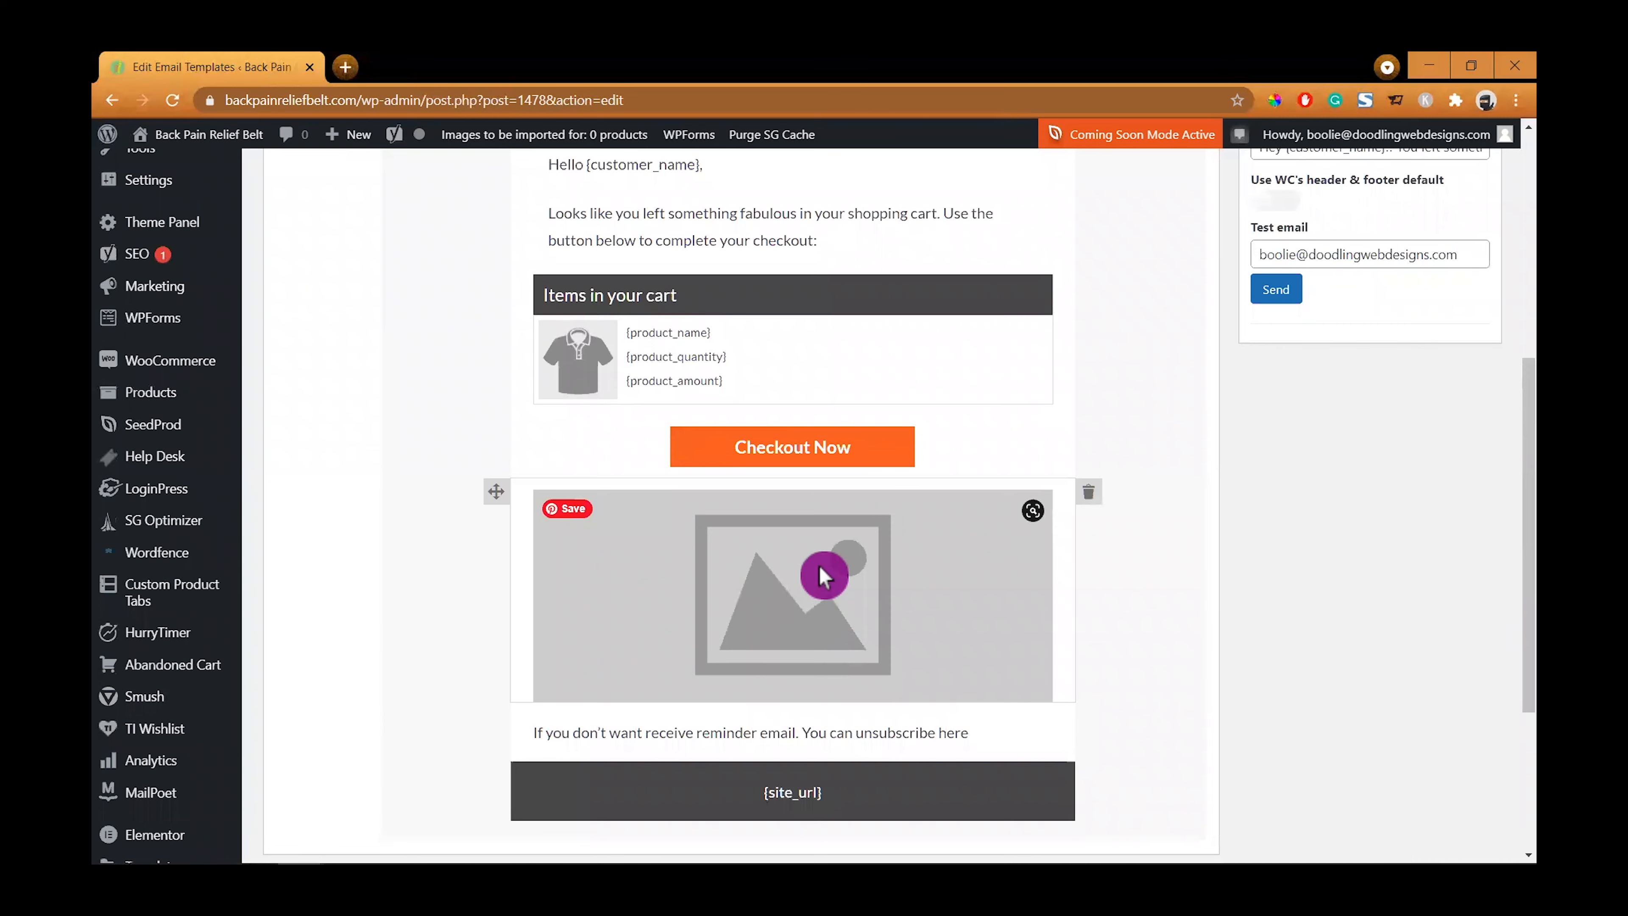
pyautogui.click(1095, 500)
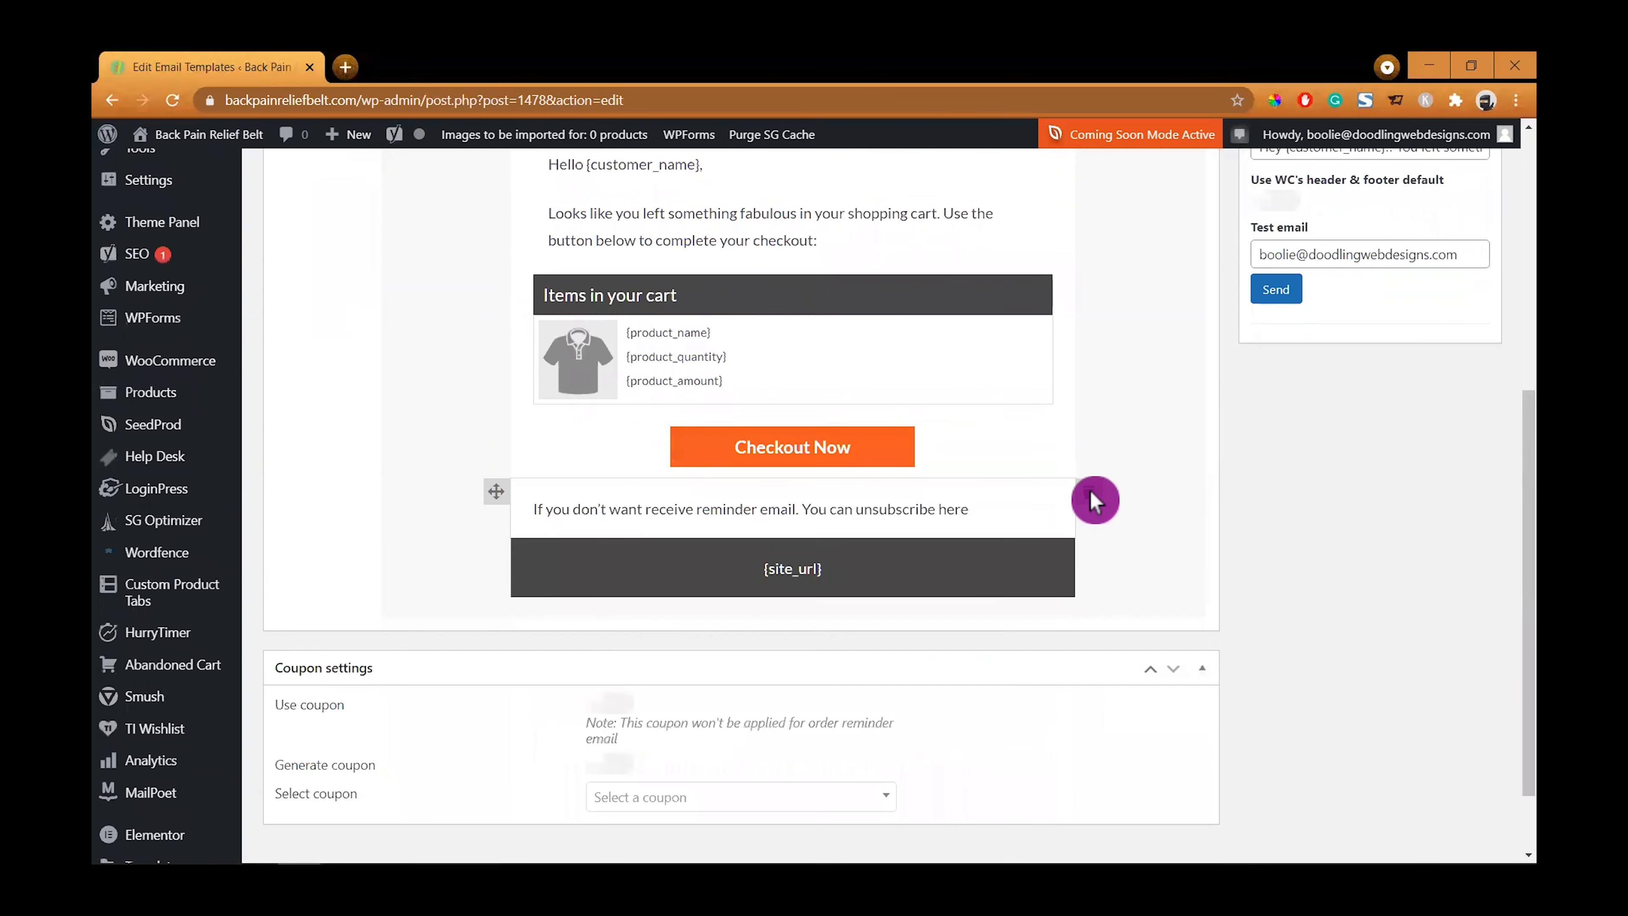
# - Add a Text block below the button reading "If you have any questions or concerns, we're here to help!"
pyautogui.scroll(2, 641, 417)
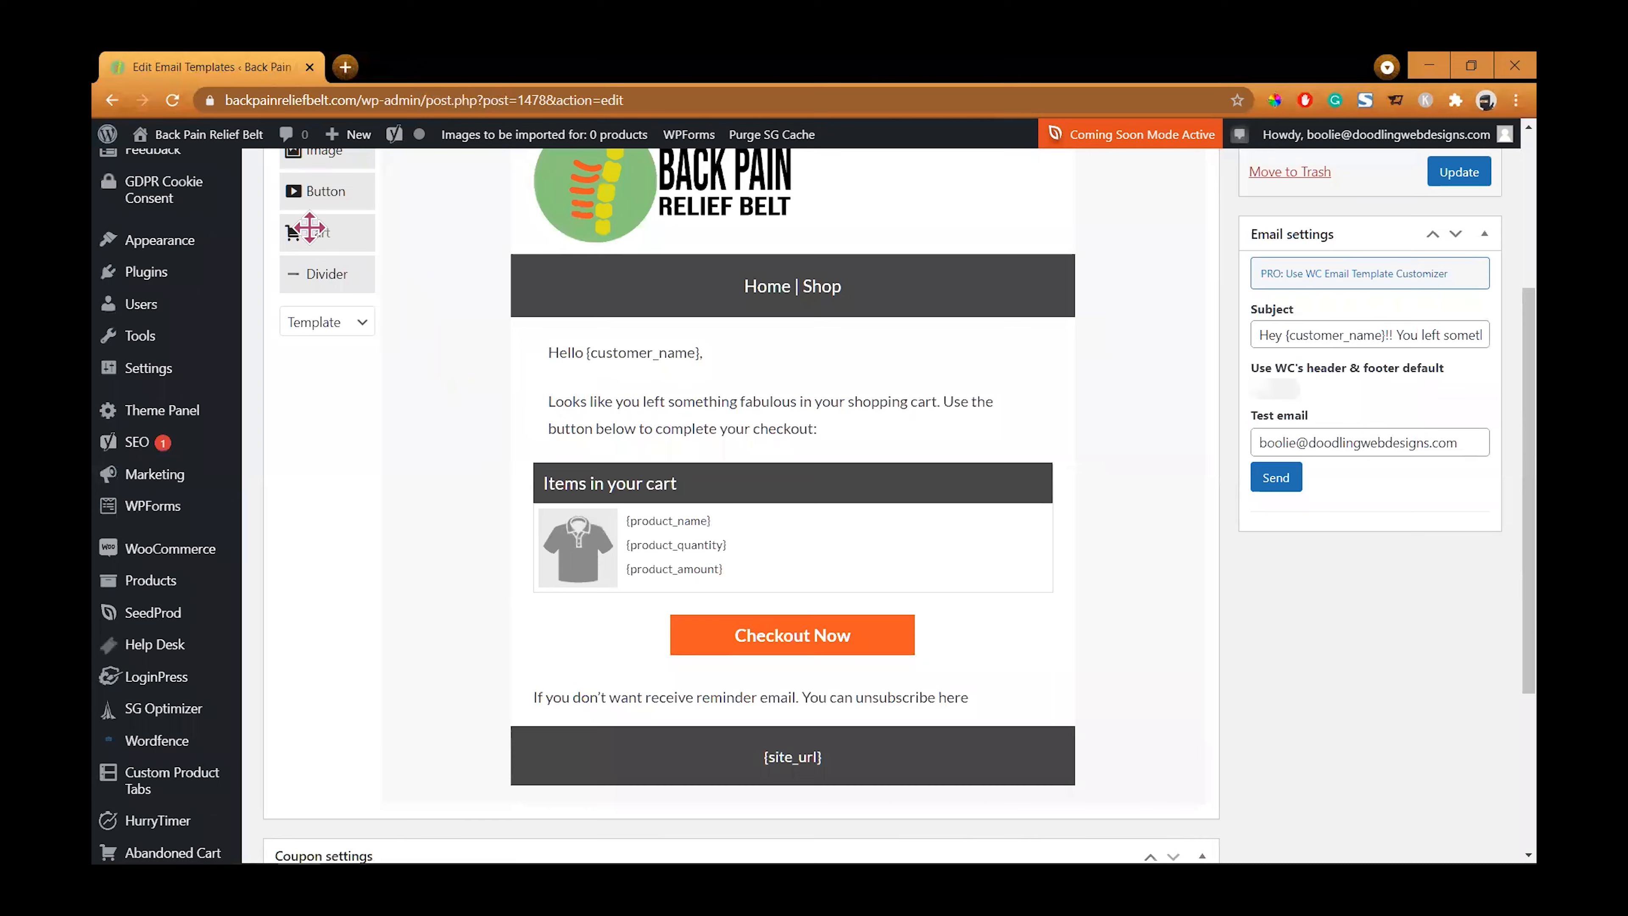
pyautogui.scroll(3, 385, 304)
pyautogui.moveTo(316, 293); pyautogui.dragTo(613, 697)
pyautogui.click(580, 698)
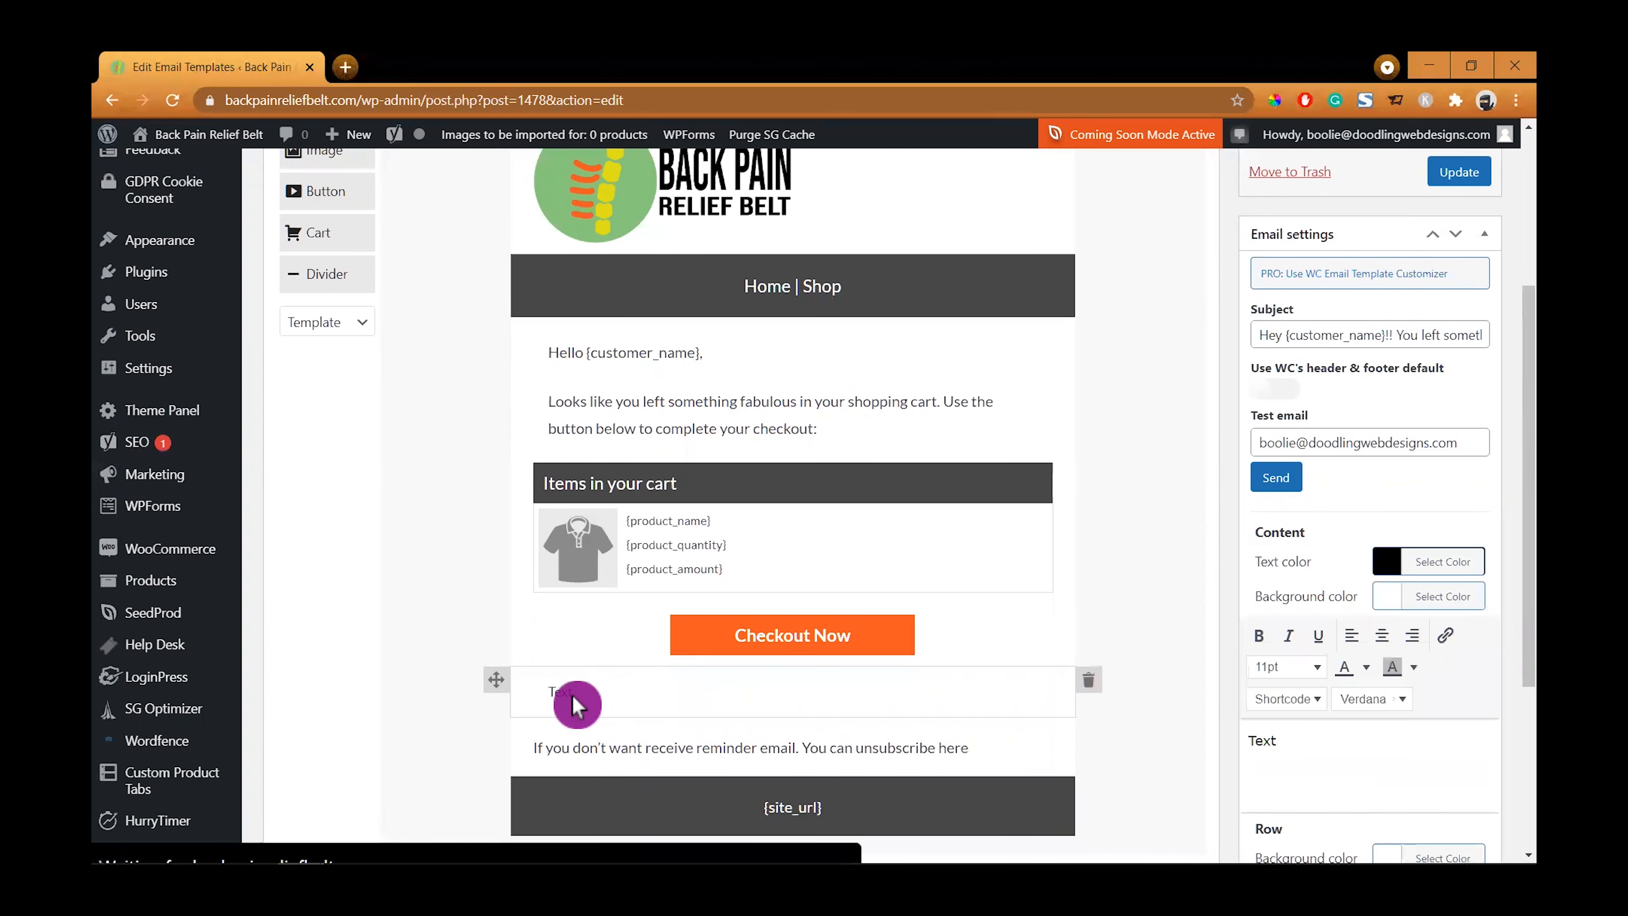
pyautogui.moveTo(1271, 742); pyautogui.dragTo(1218, 745)
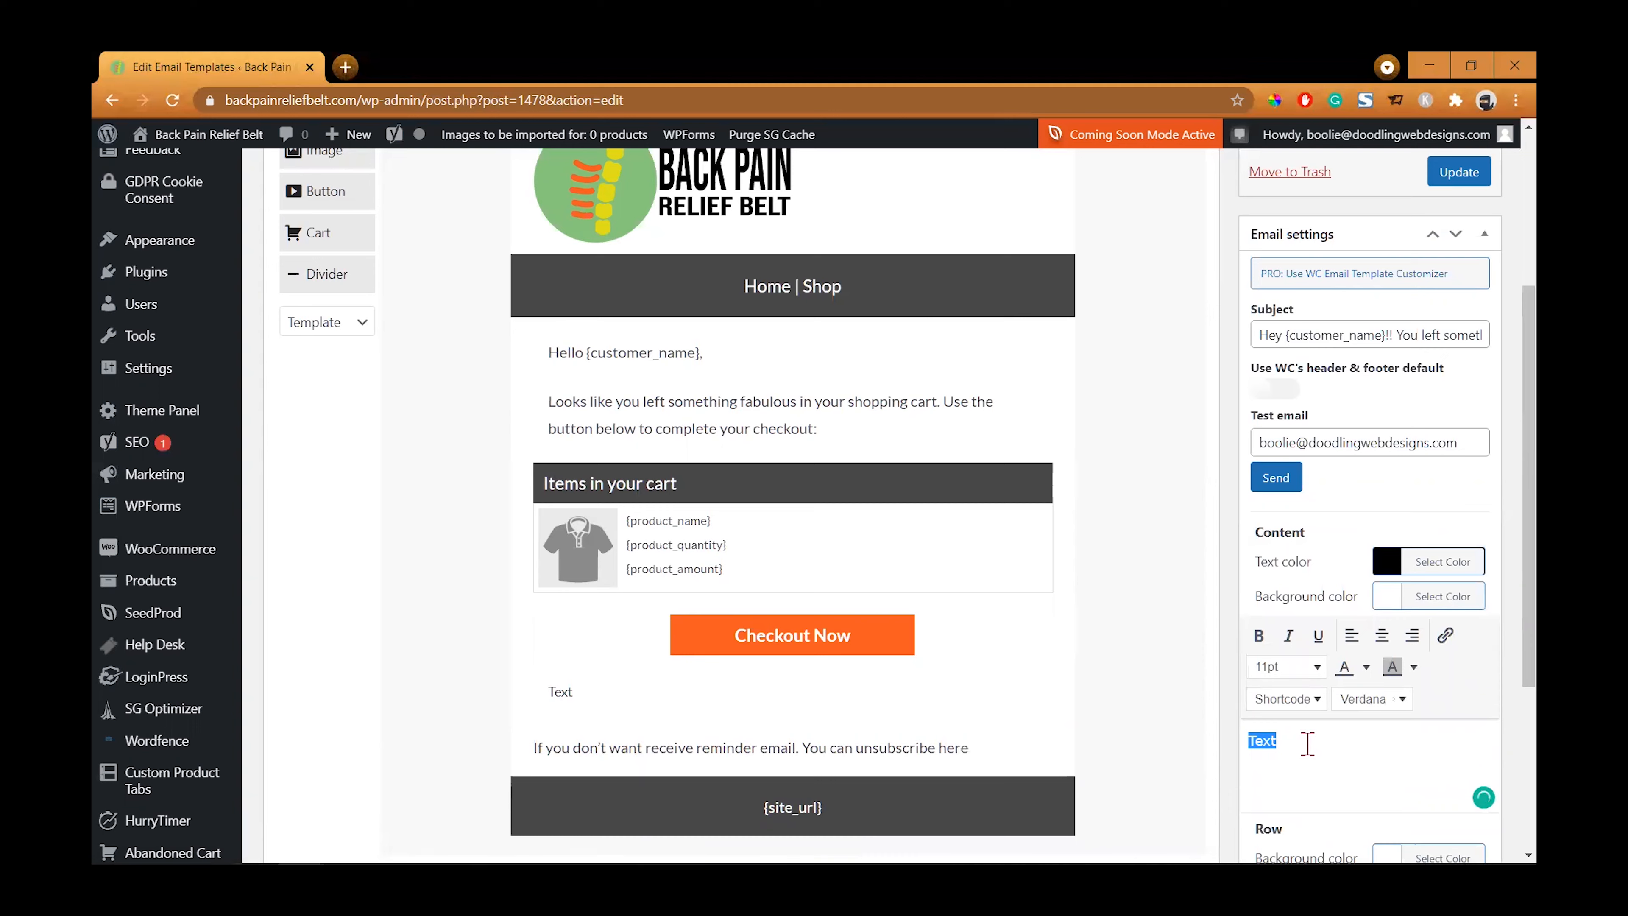
pyautogui.write('If')
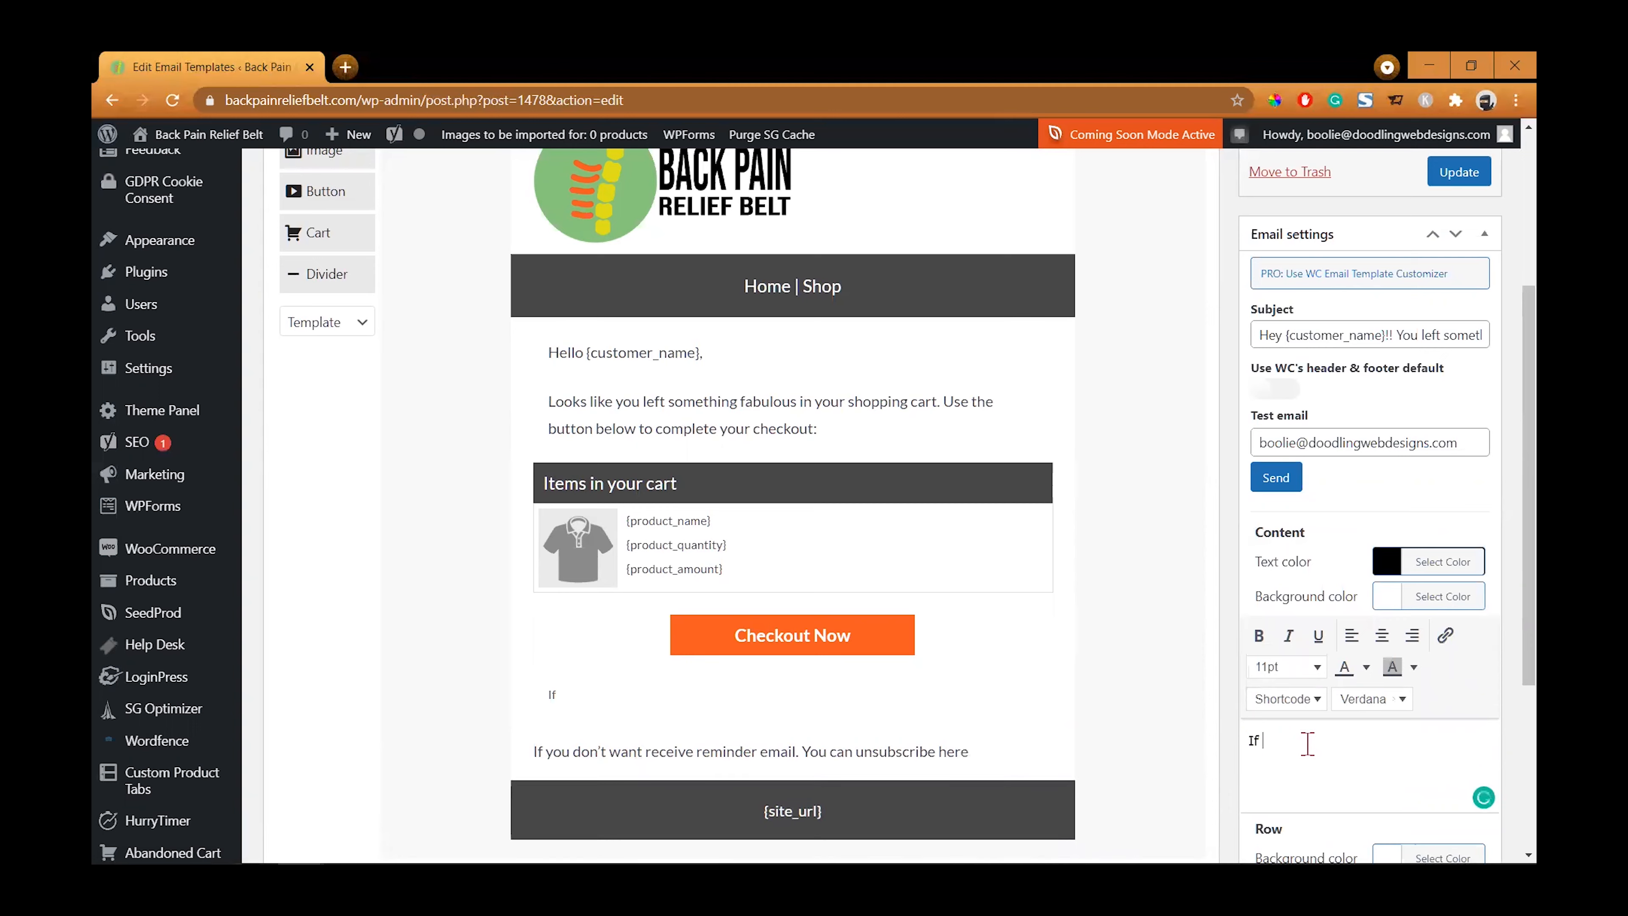
pyautogui.write(' you have any questi')
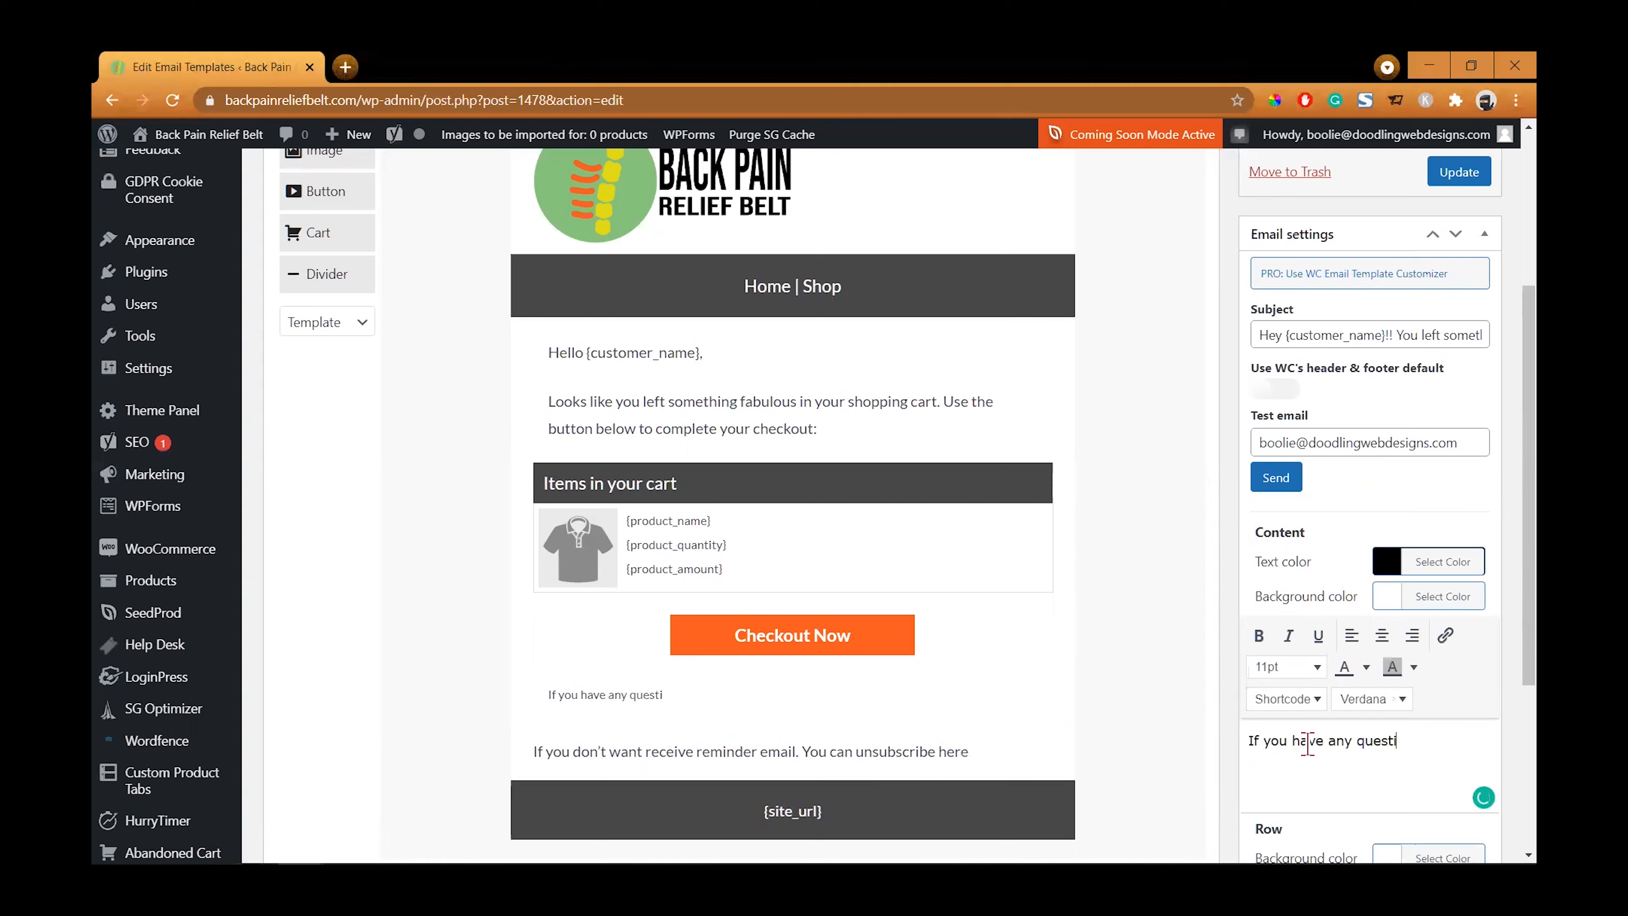
pyautogui.write('ons or concerns, w')
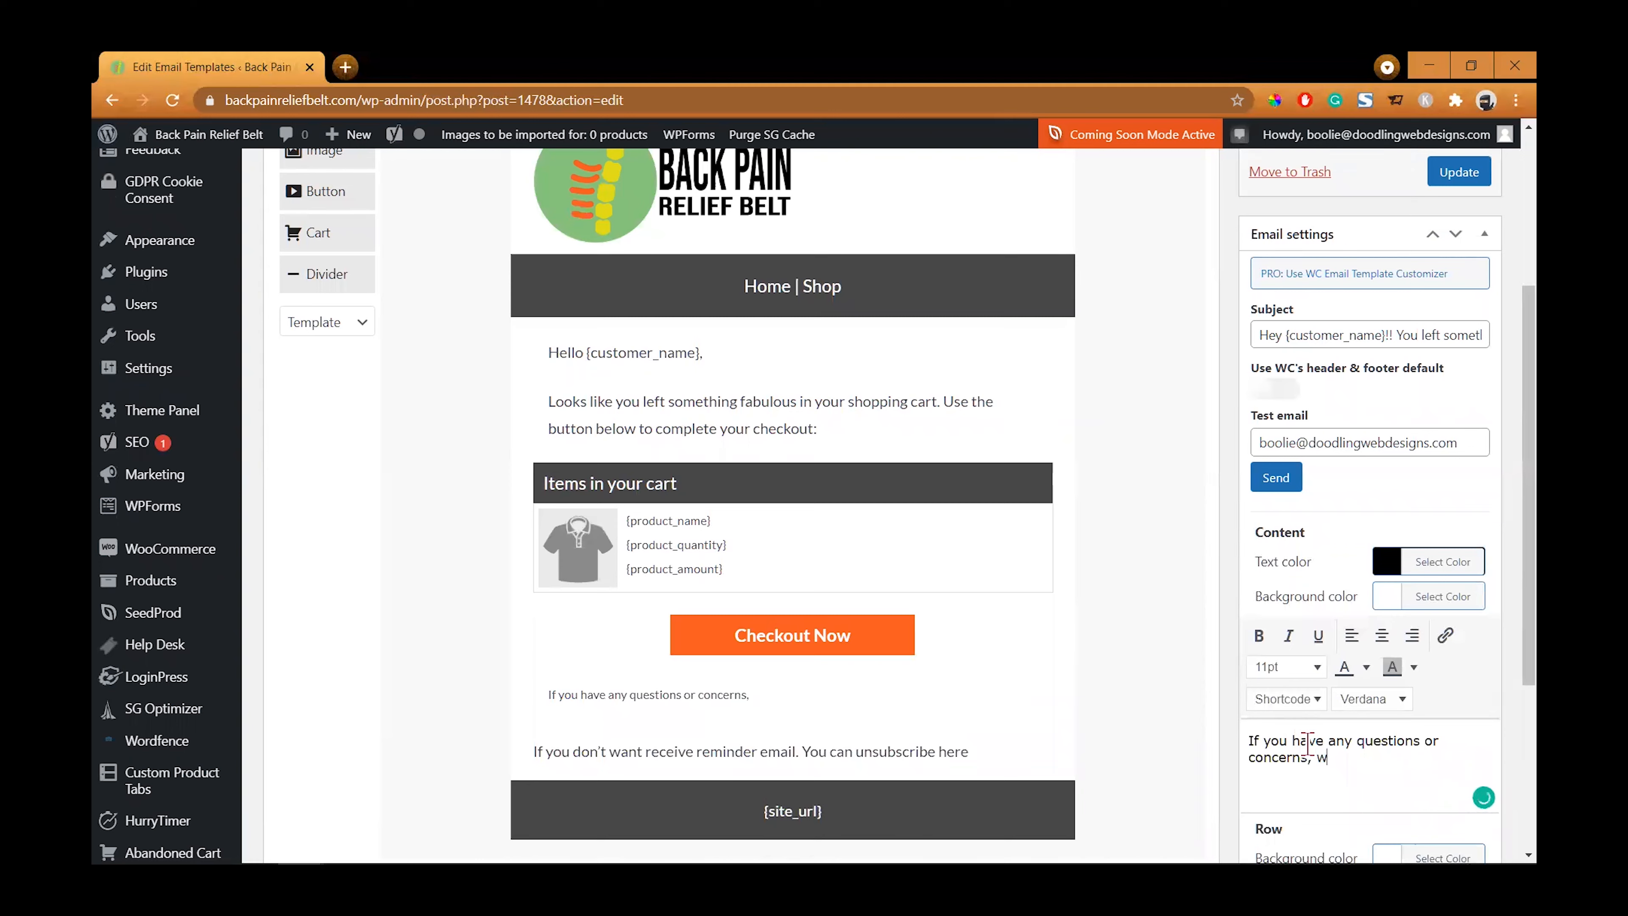
pyautogui.write("e're here to help!")
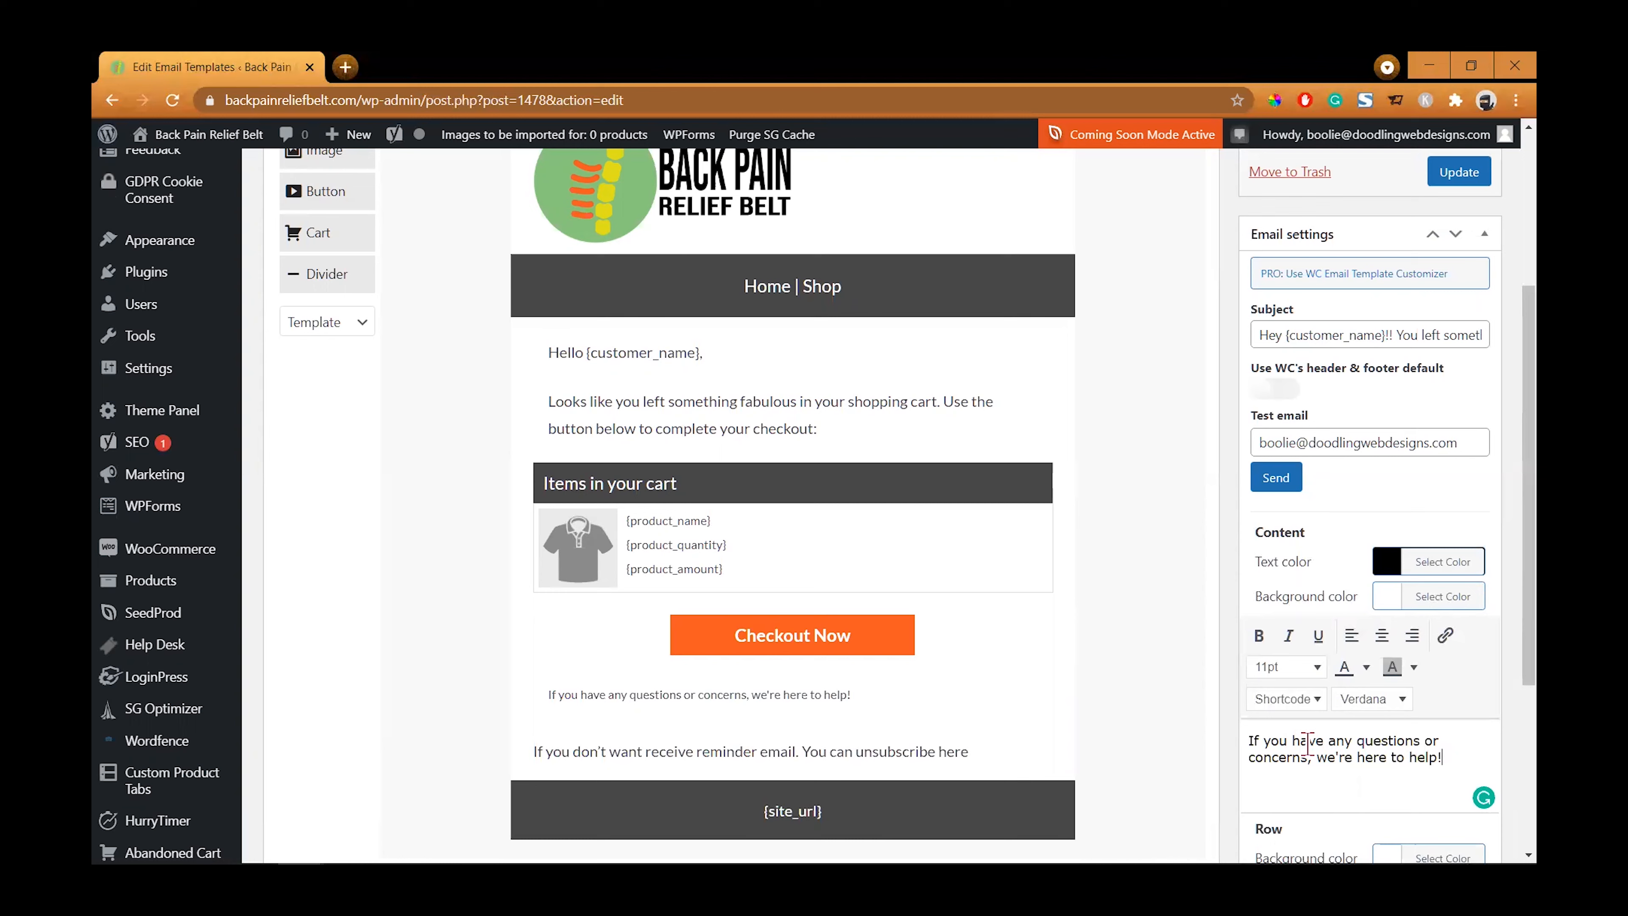
# - Add a sign-off below it with "Regards,", a dash and the sender's first name, and a "Customer" line
pyautogui.press('Return')
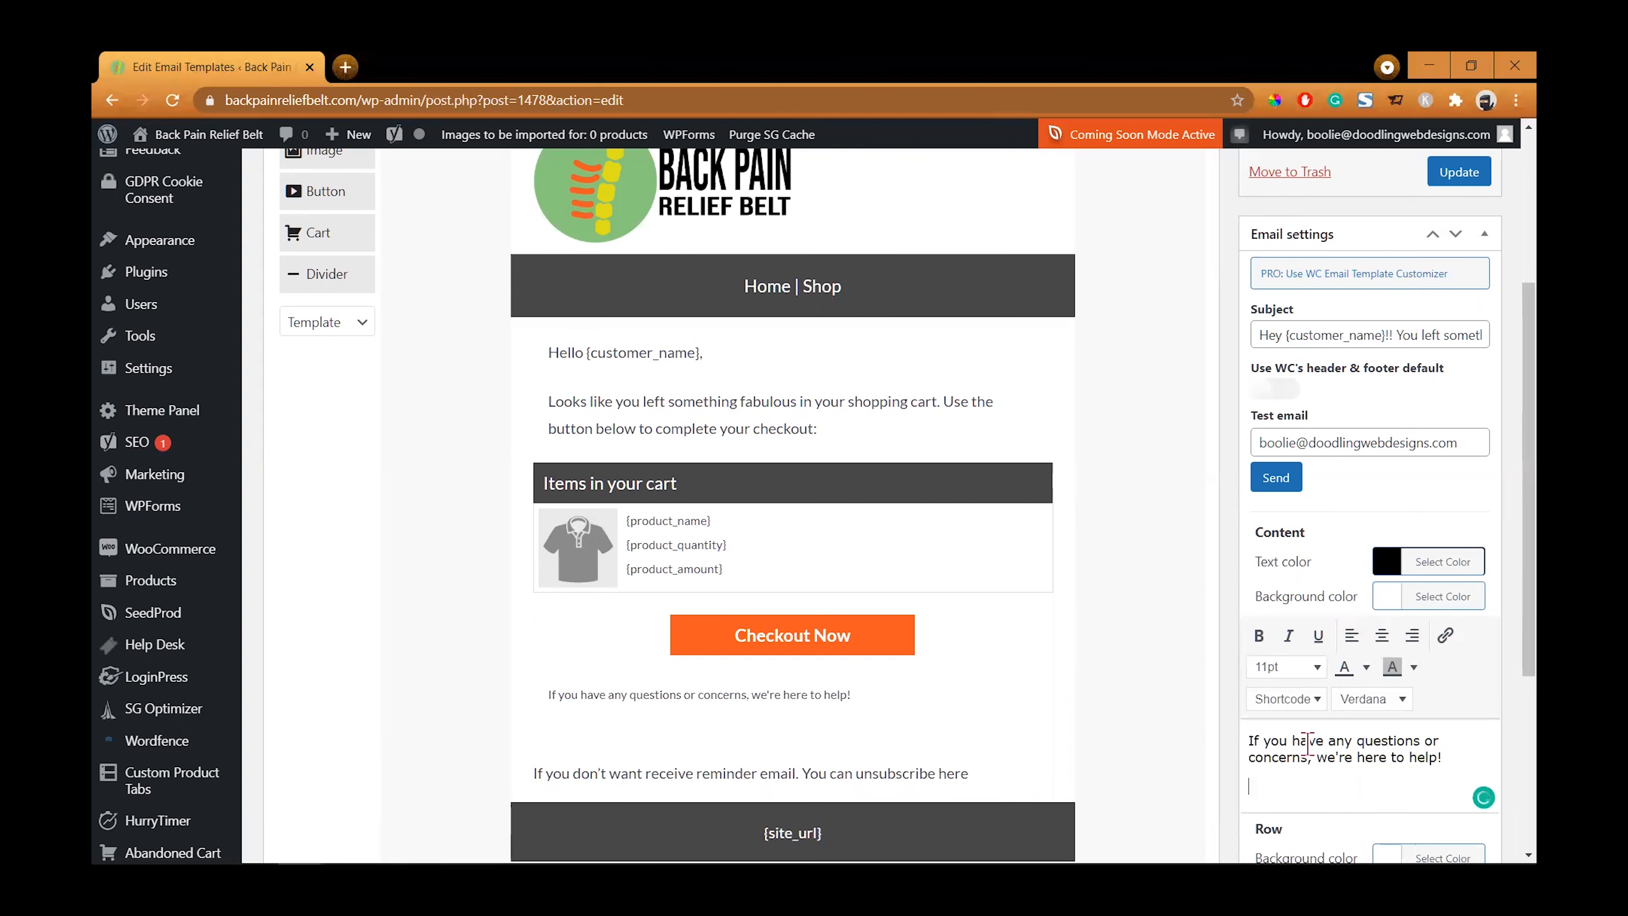
pyautogui.press('Return')
pyautogui.write('Regards,')
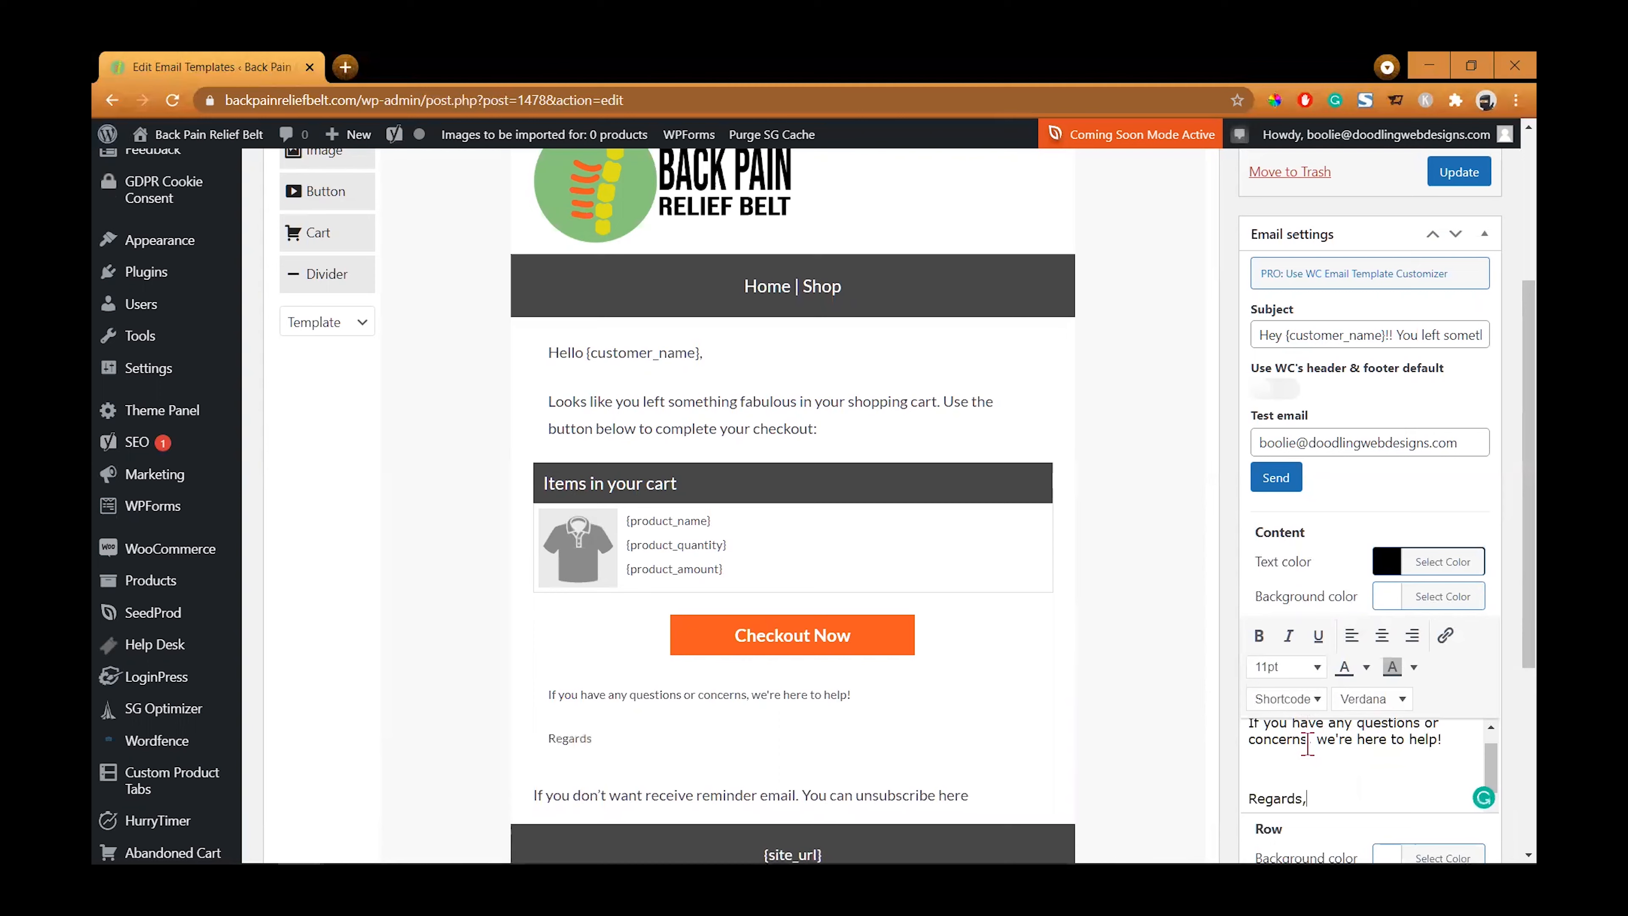
pyautogui.press('Return')
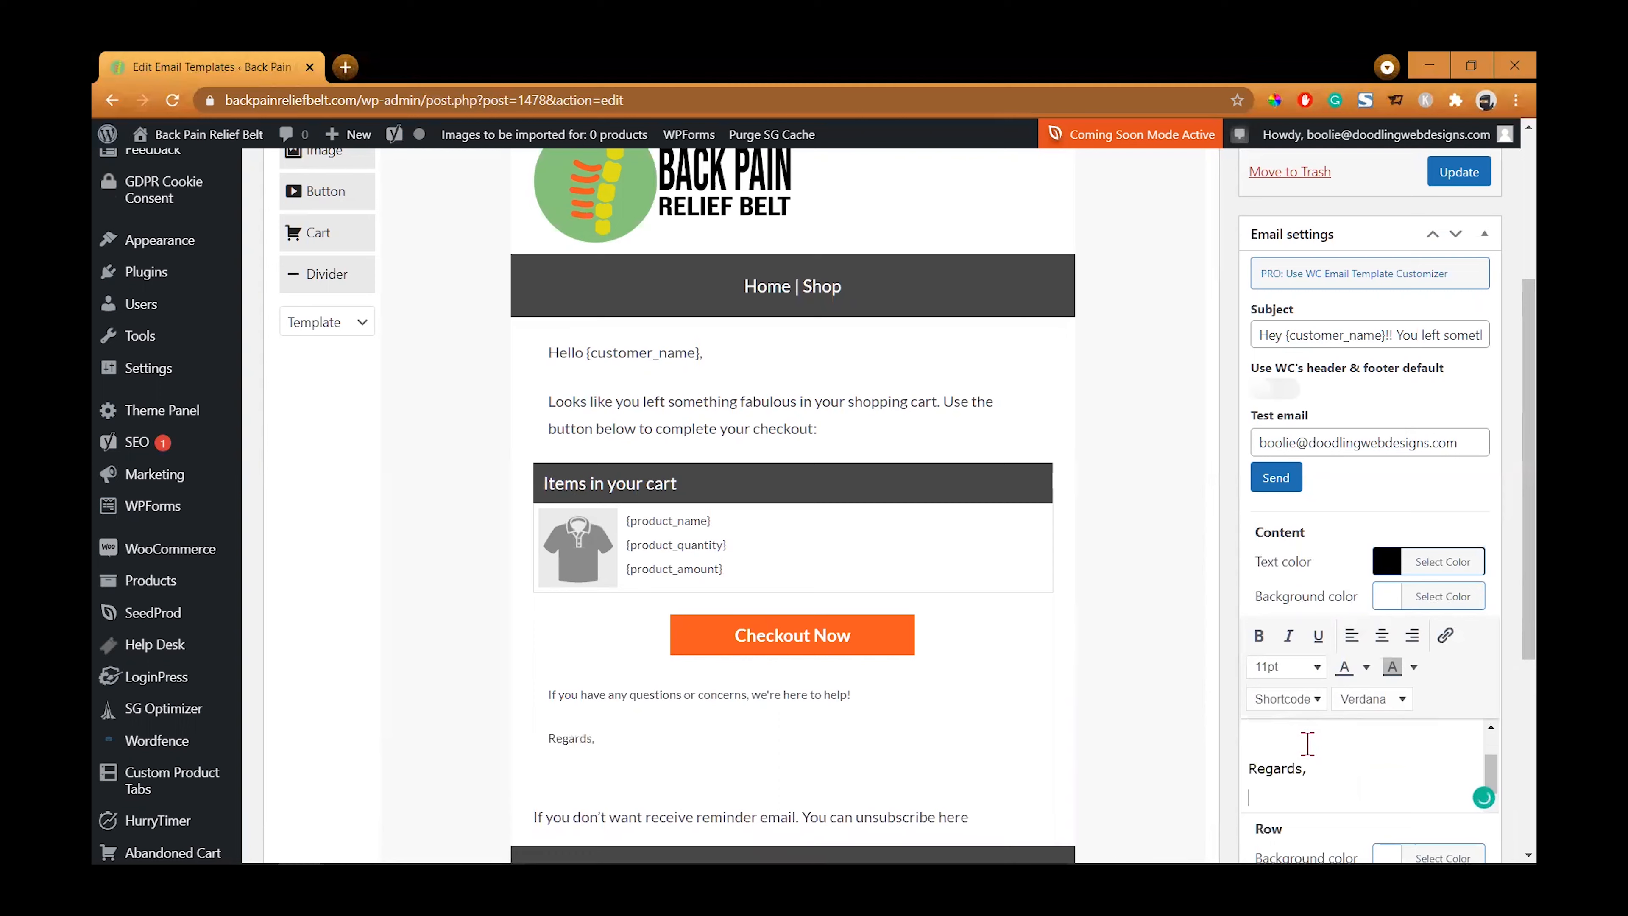
pyautogui.write('- Jessey')
pyautogui.press('Return')
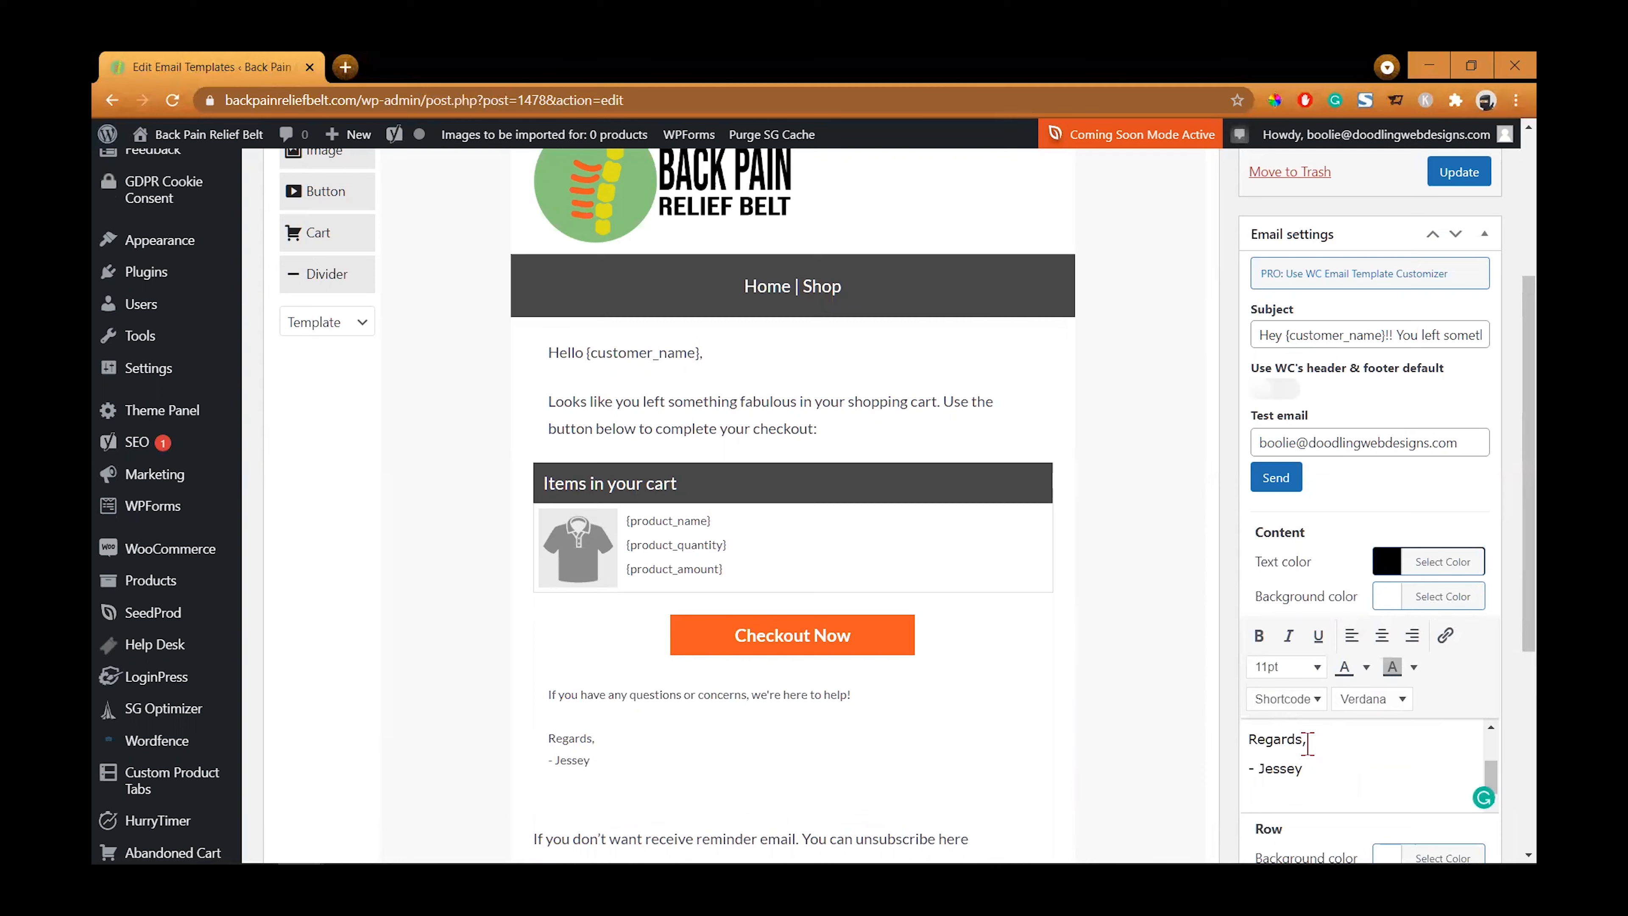
pyautogui.write('Customer')
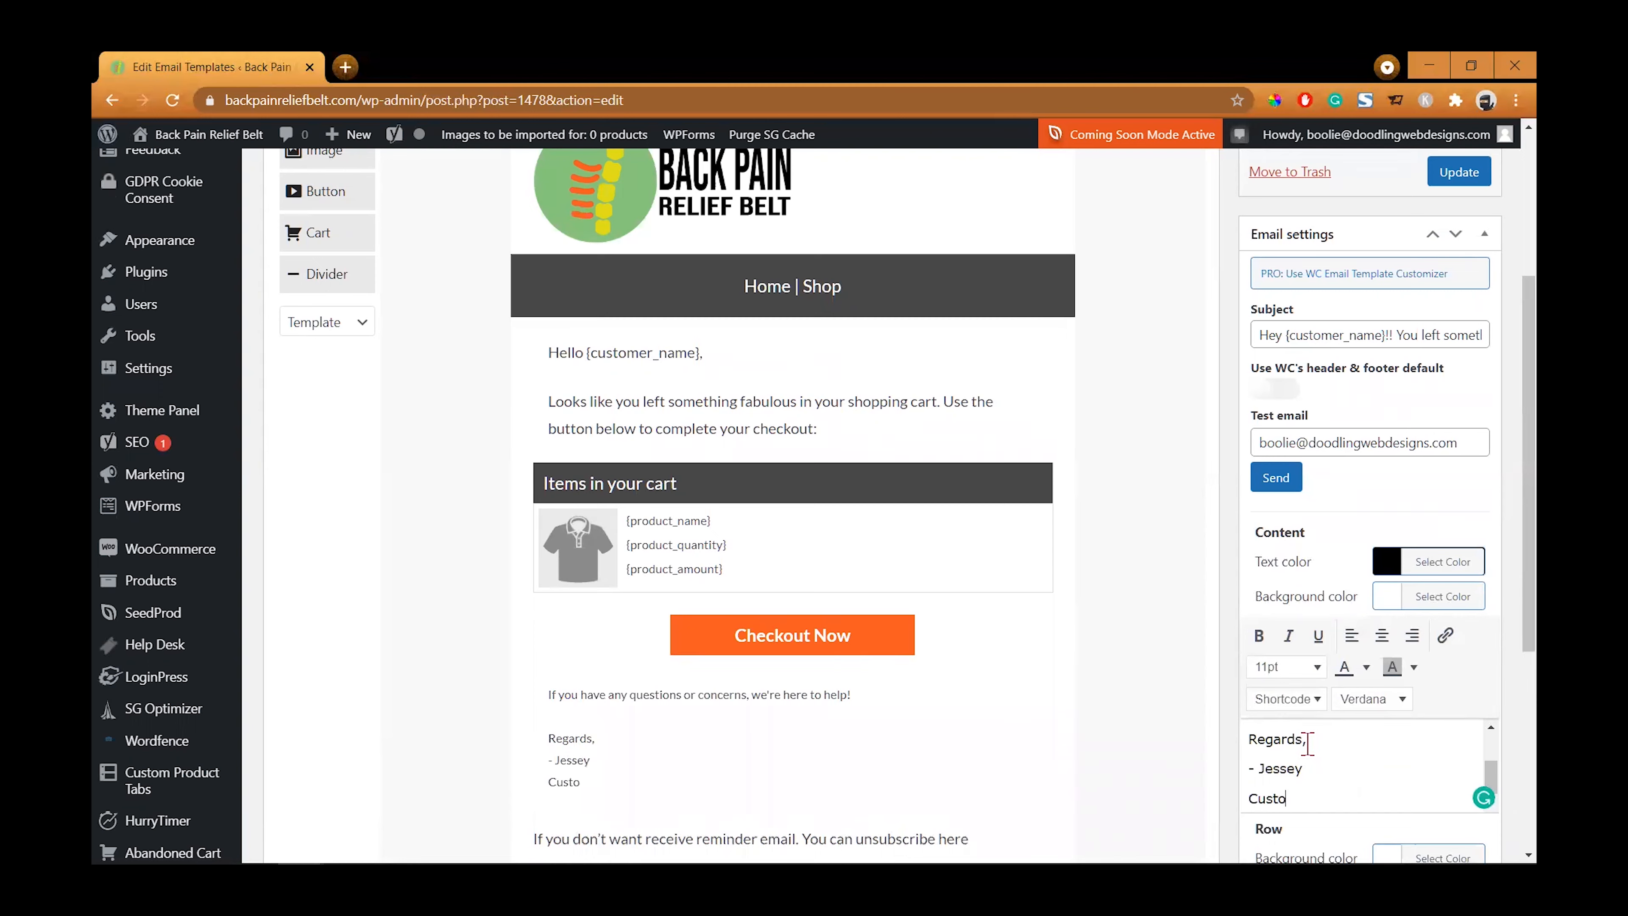
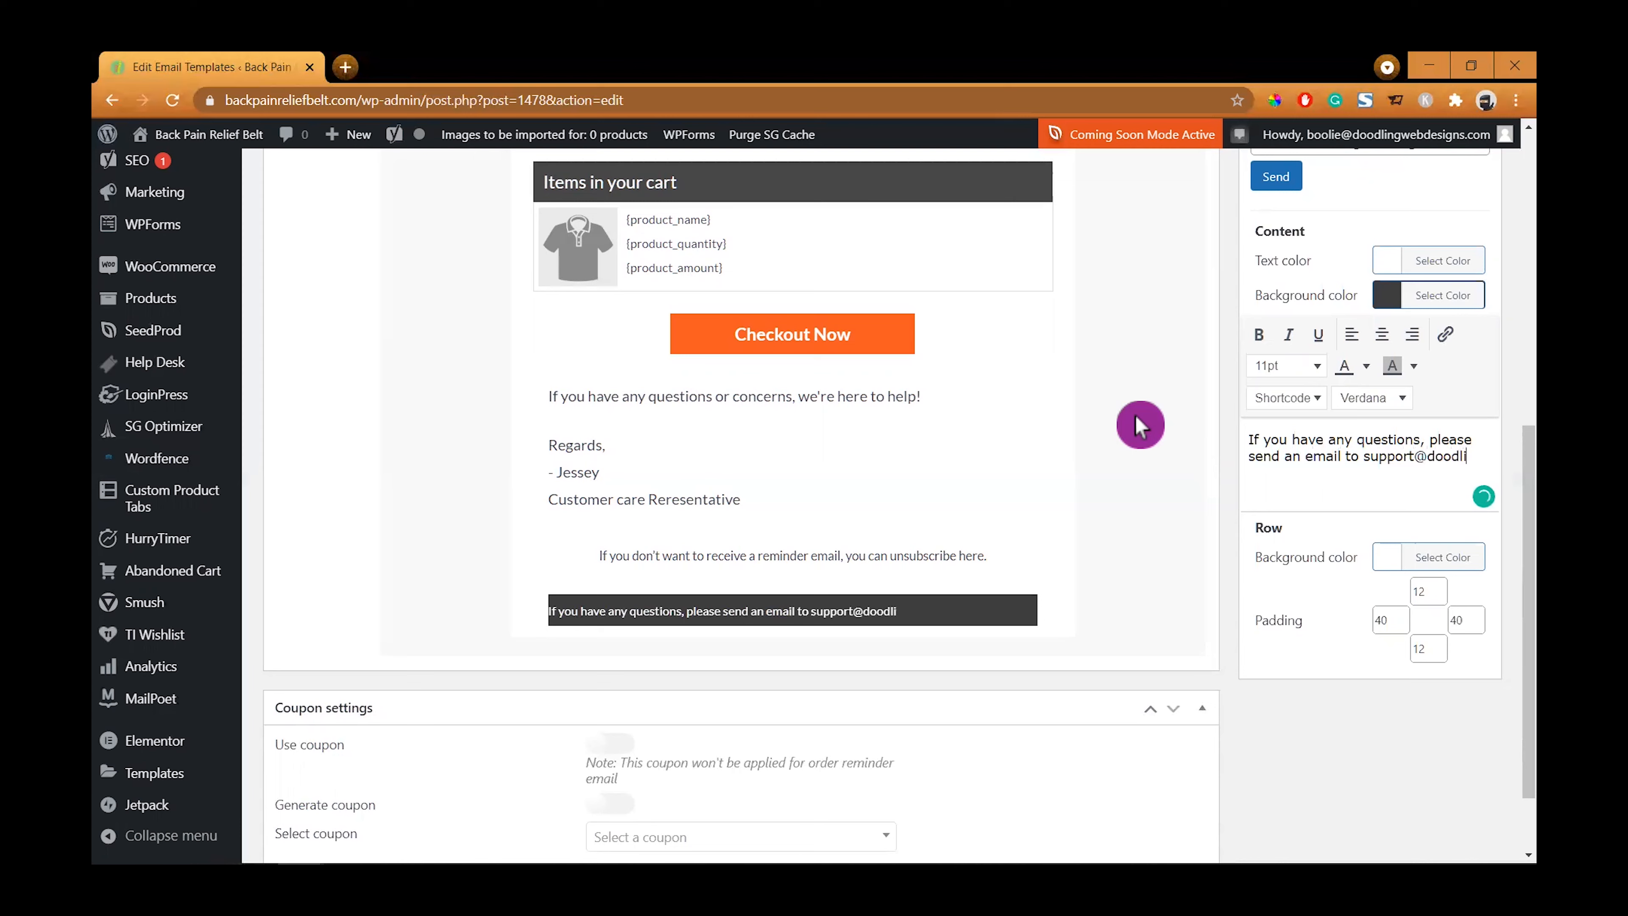
# - Change the footer's support e-mail address to the store's own domain and start a new line
pyautogui.press('BackSpace')
pyautogui.press('BackSpace')
pyautogui.press('BackSpace')
pyautogui.write('nreliefbelt.com')
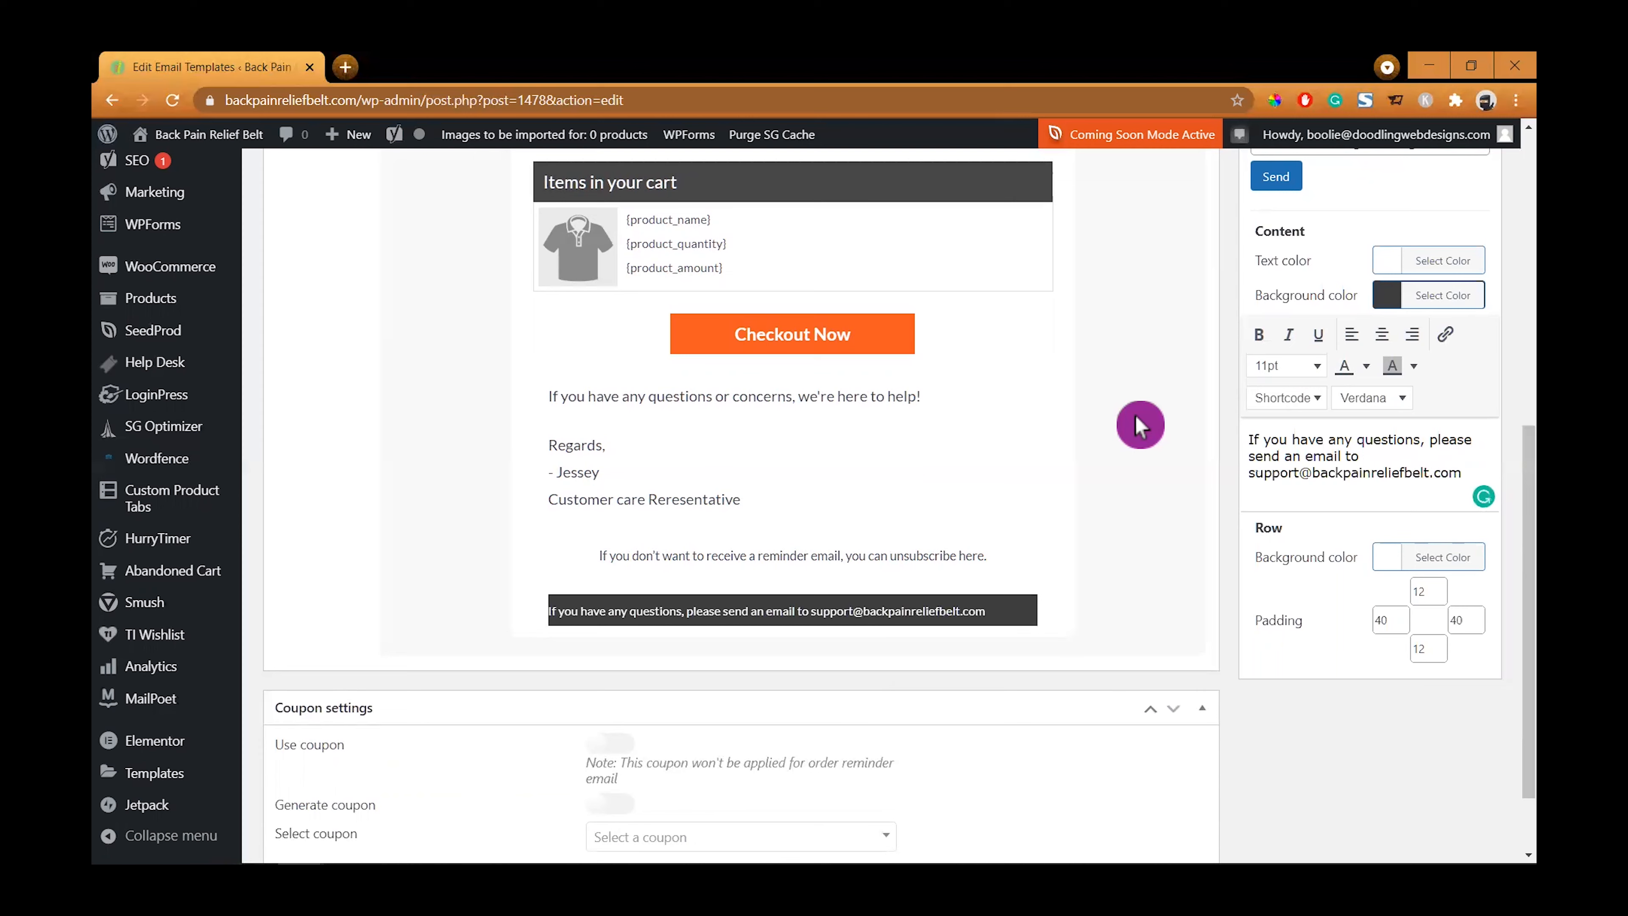
pyautogui.write('.')
pyautogui.press('Return')
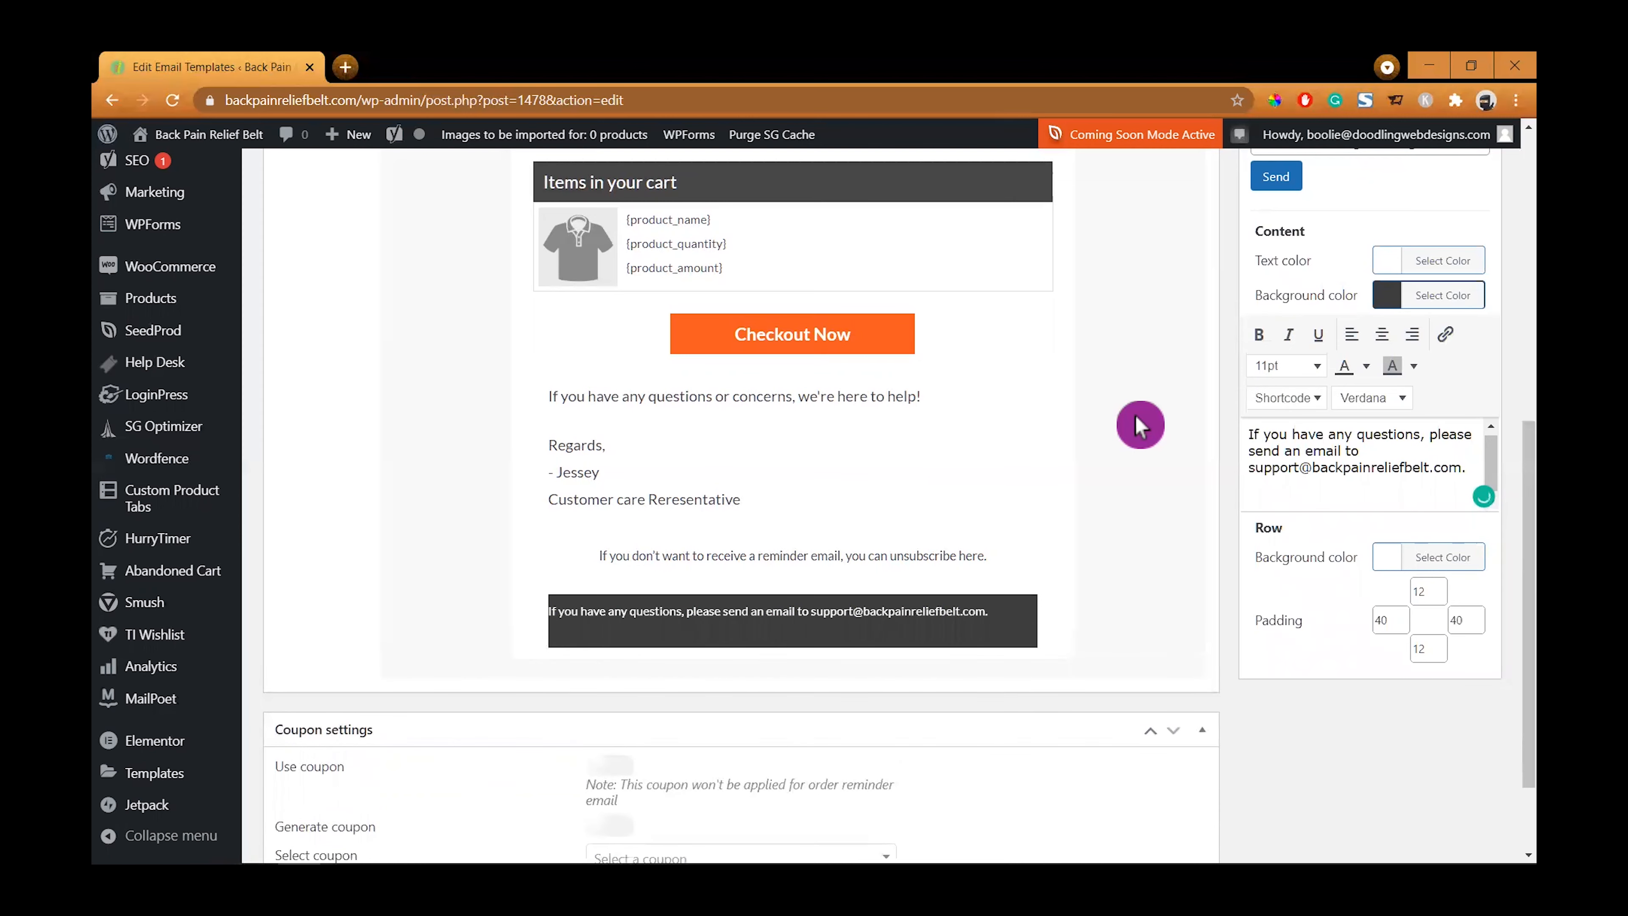
# - Add a "Privacy Policy | Help Center" line to the footer text
pyautogui.write('Privacy Policy | Help Center')
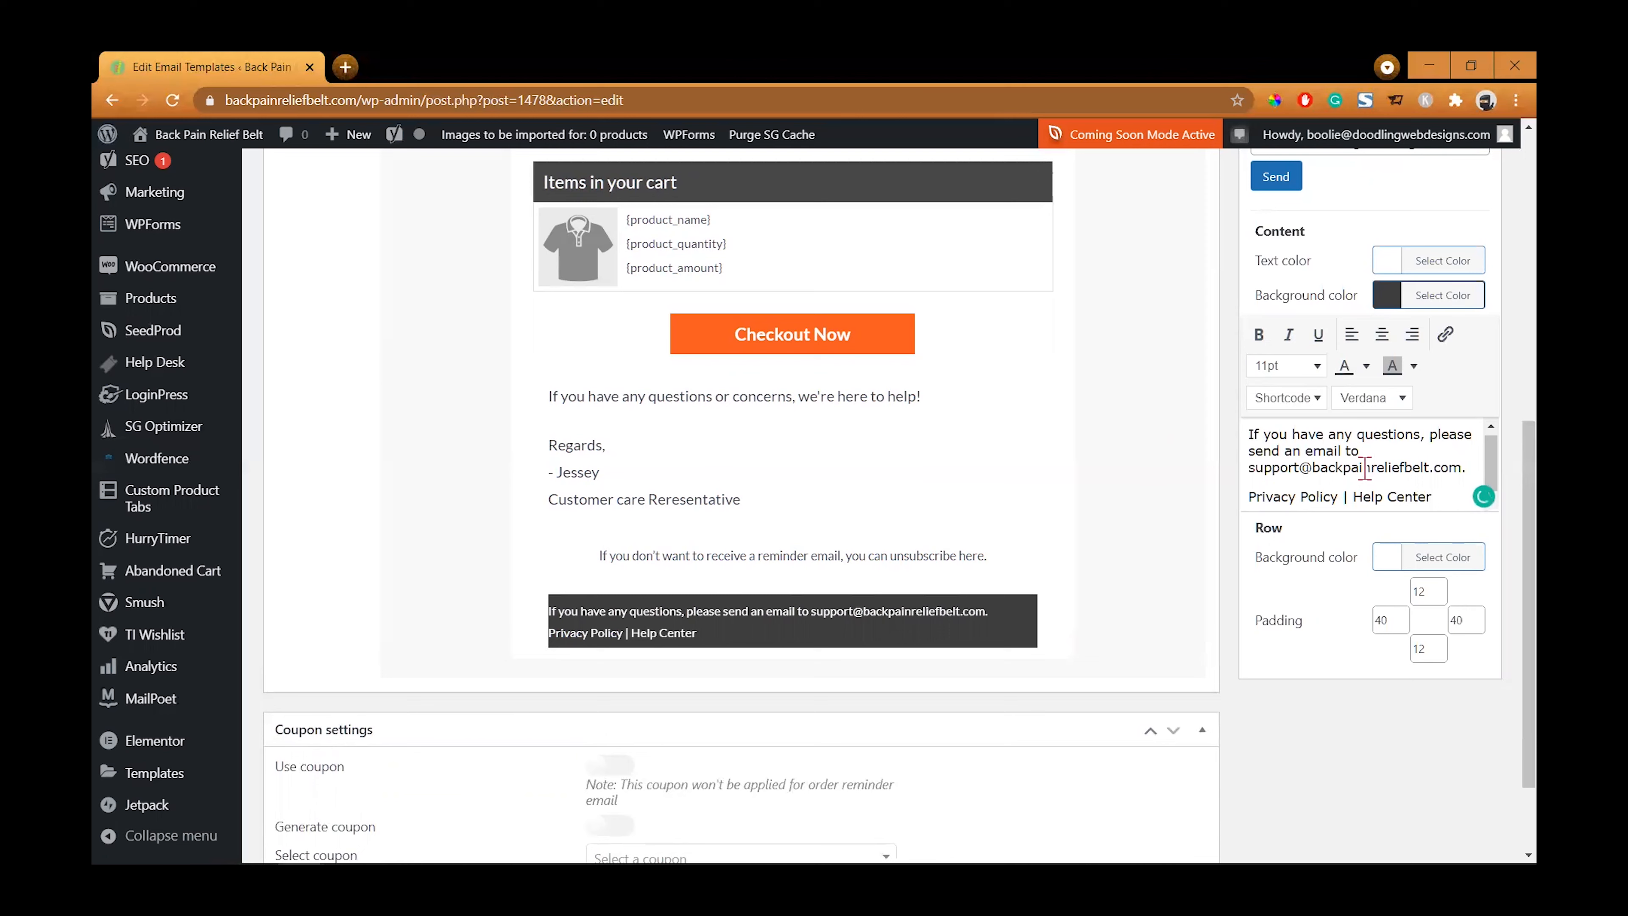
# - Center-align all of the footer text
pyautogui.hotkey('ctrl', 'a')
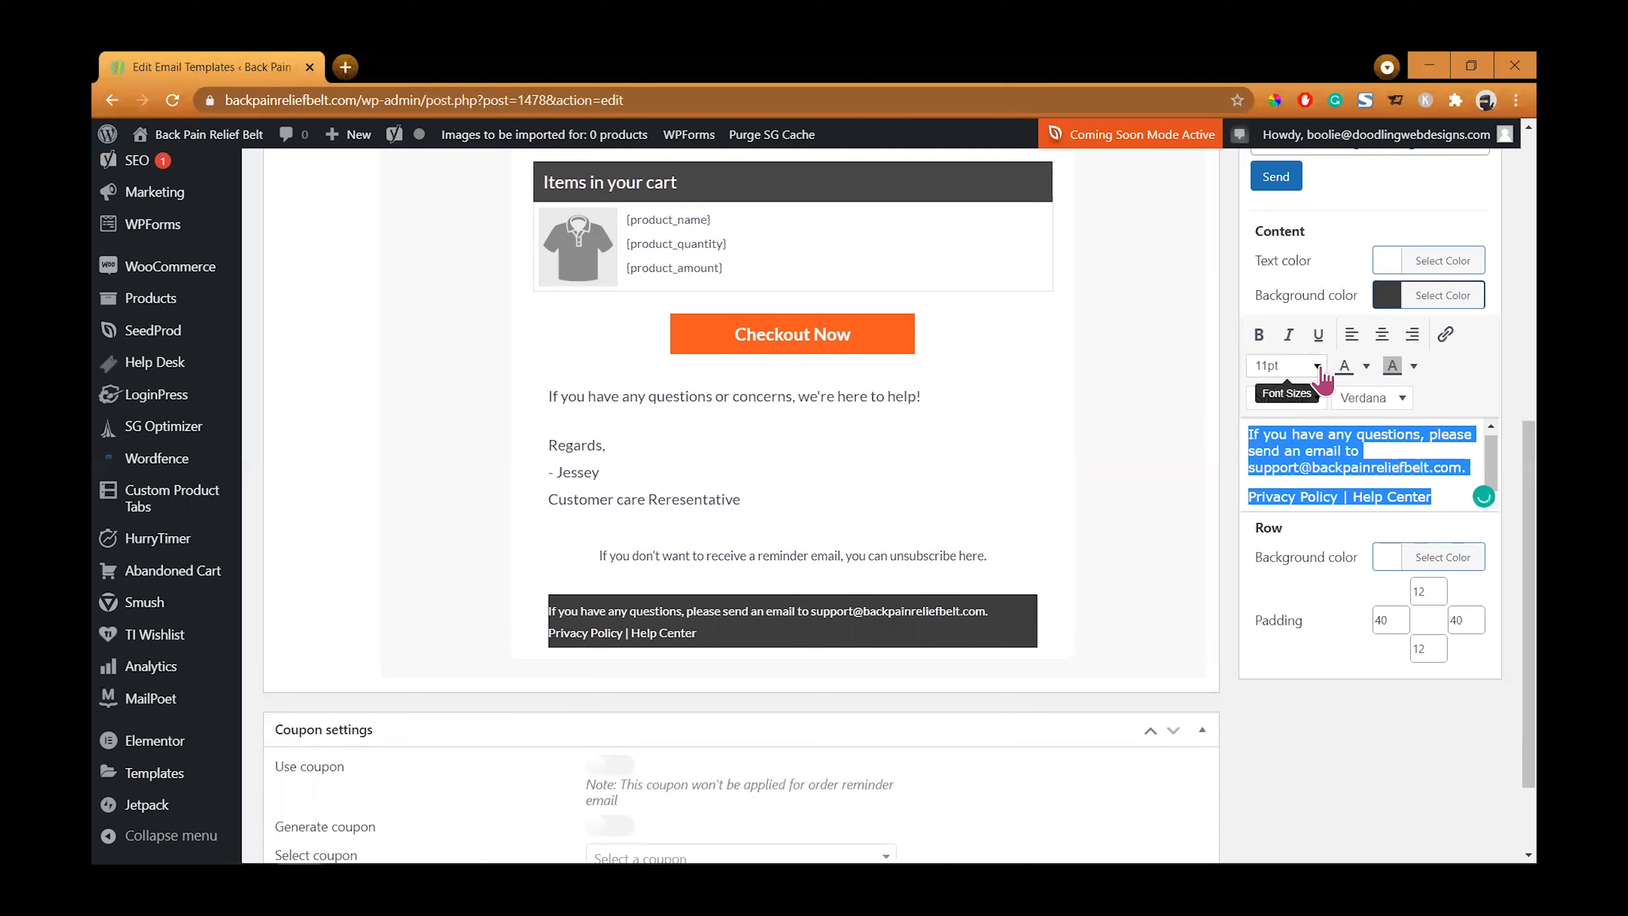
pyautogui.click(1381, 334)
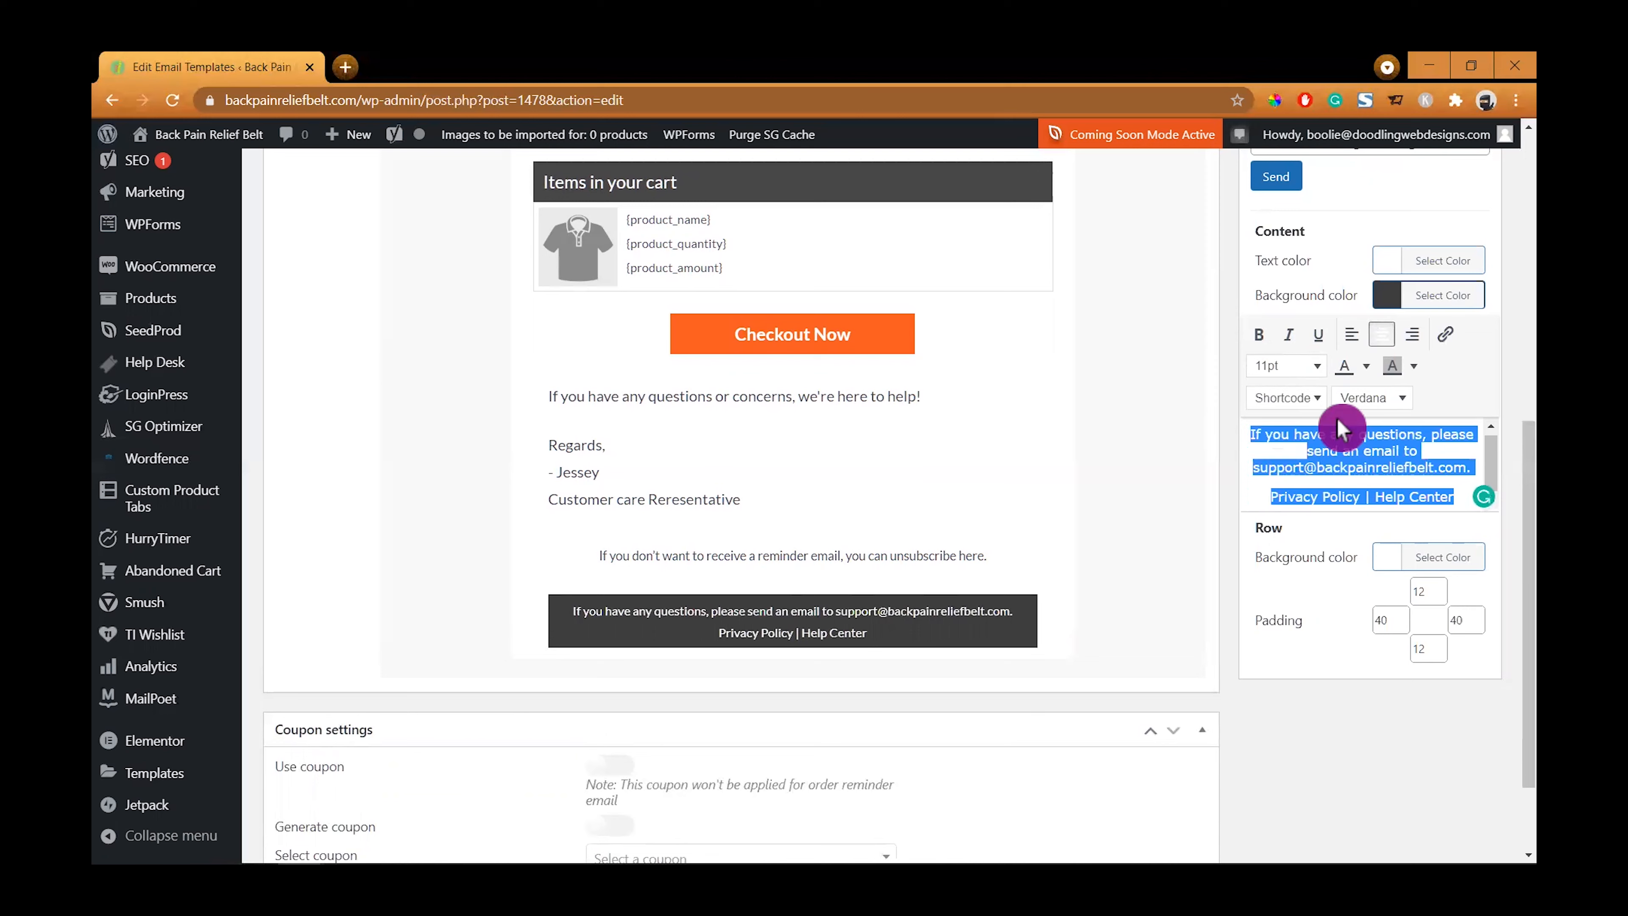
pyautogui.click(1344, 490)
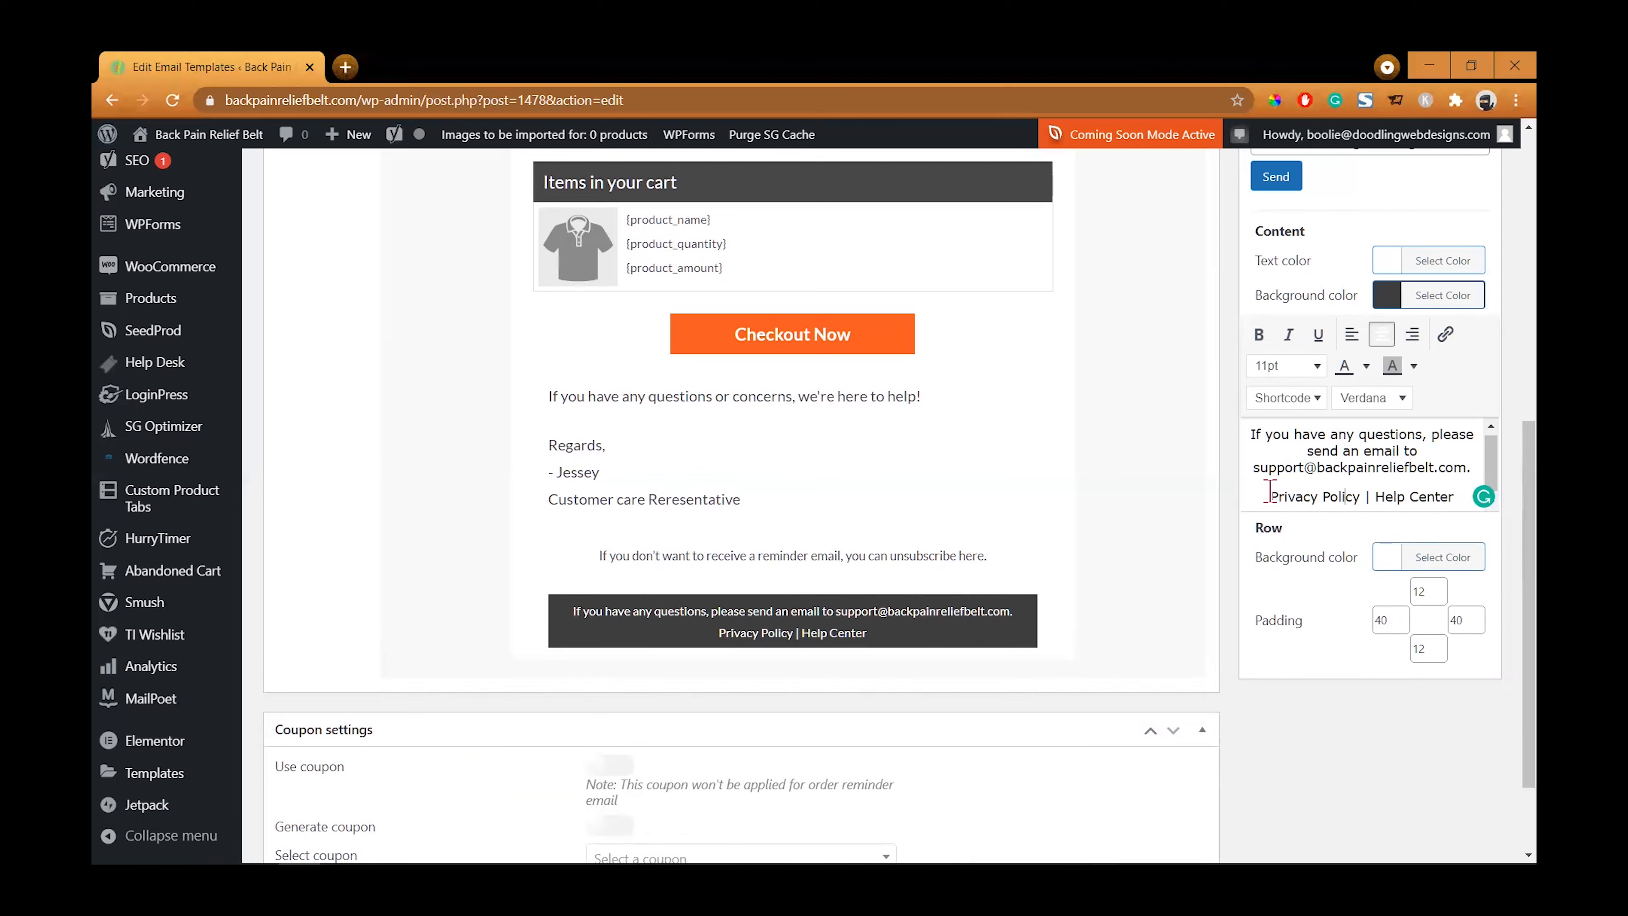
# - Turn "Privacy Policy" into a link titled Privacy Policy that opens in a new window
pyautogui.moveTo(1271, 495); pyautogui.dragTo(1362, 494)
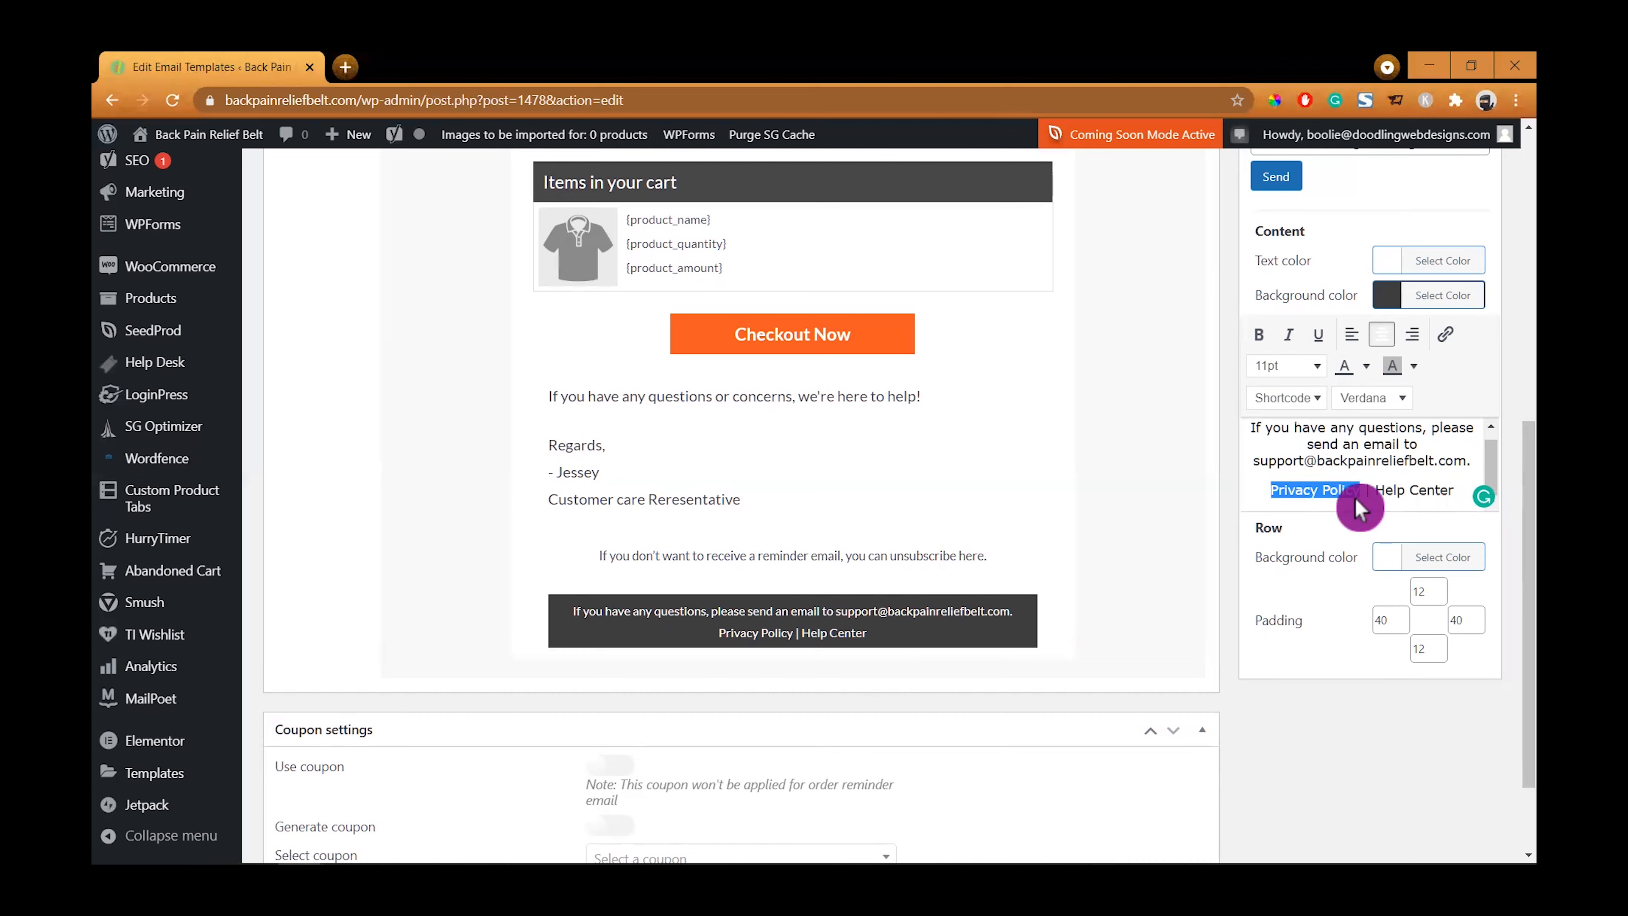
pyautogui.click(1444, 334)
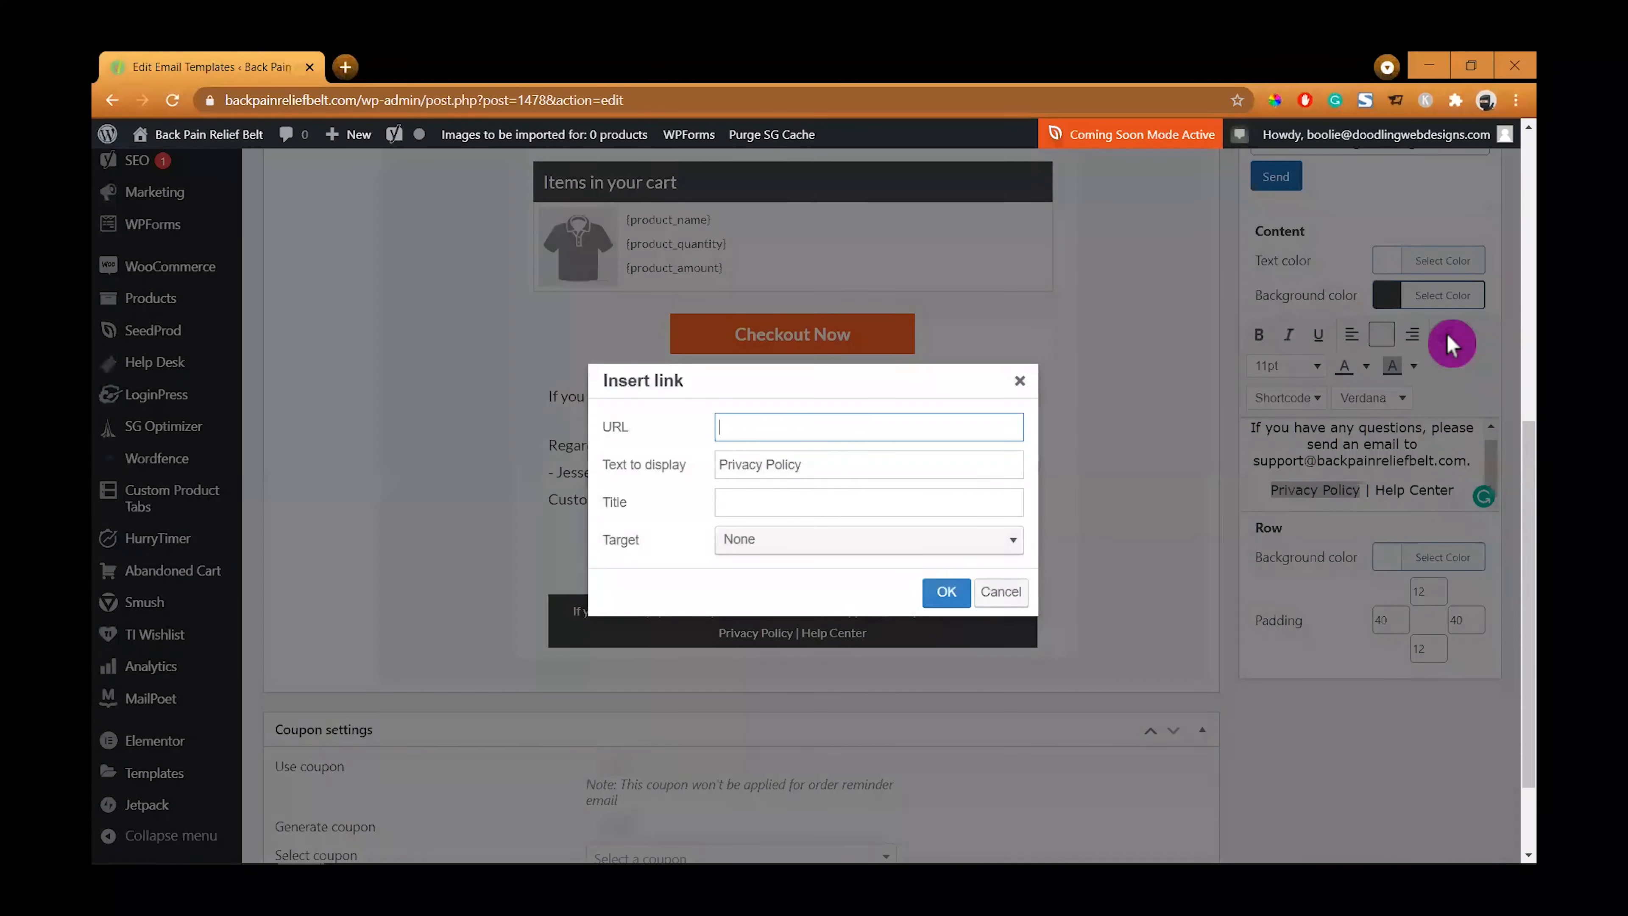
pyautogui.click(776, 433)
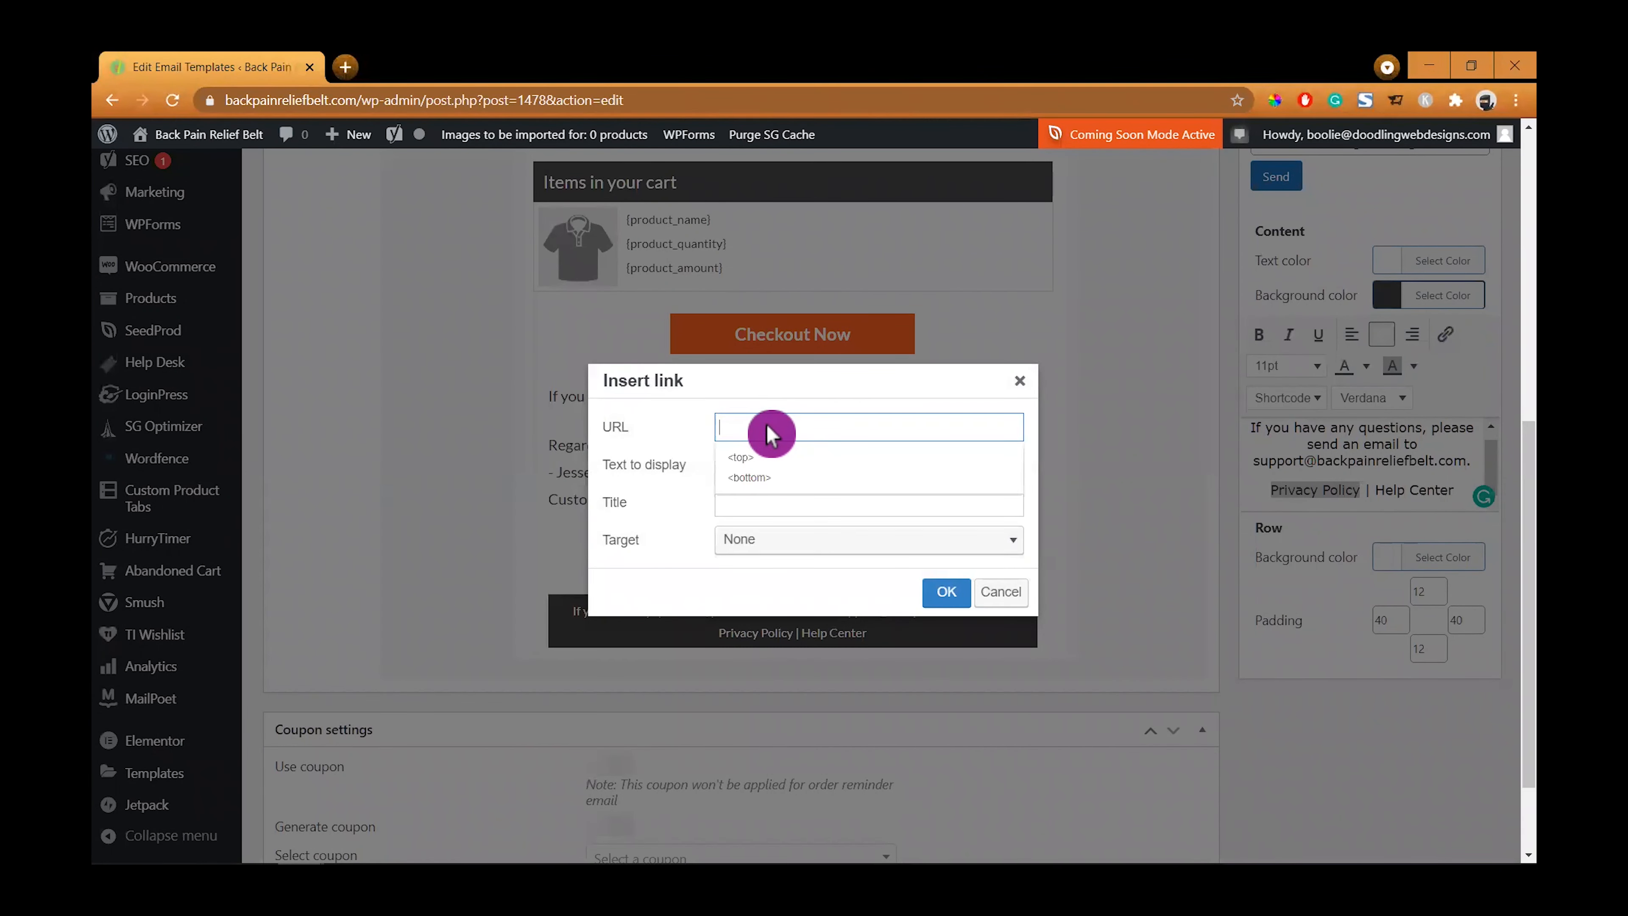
pyautogui.click(699, 415)
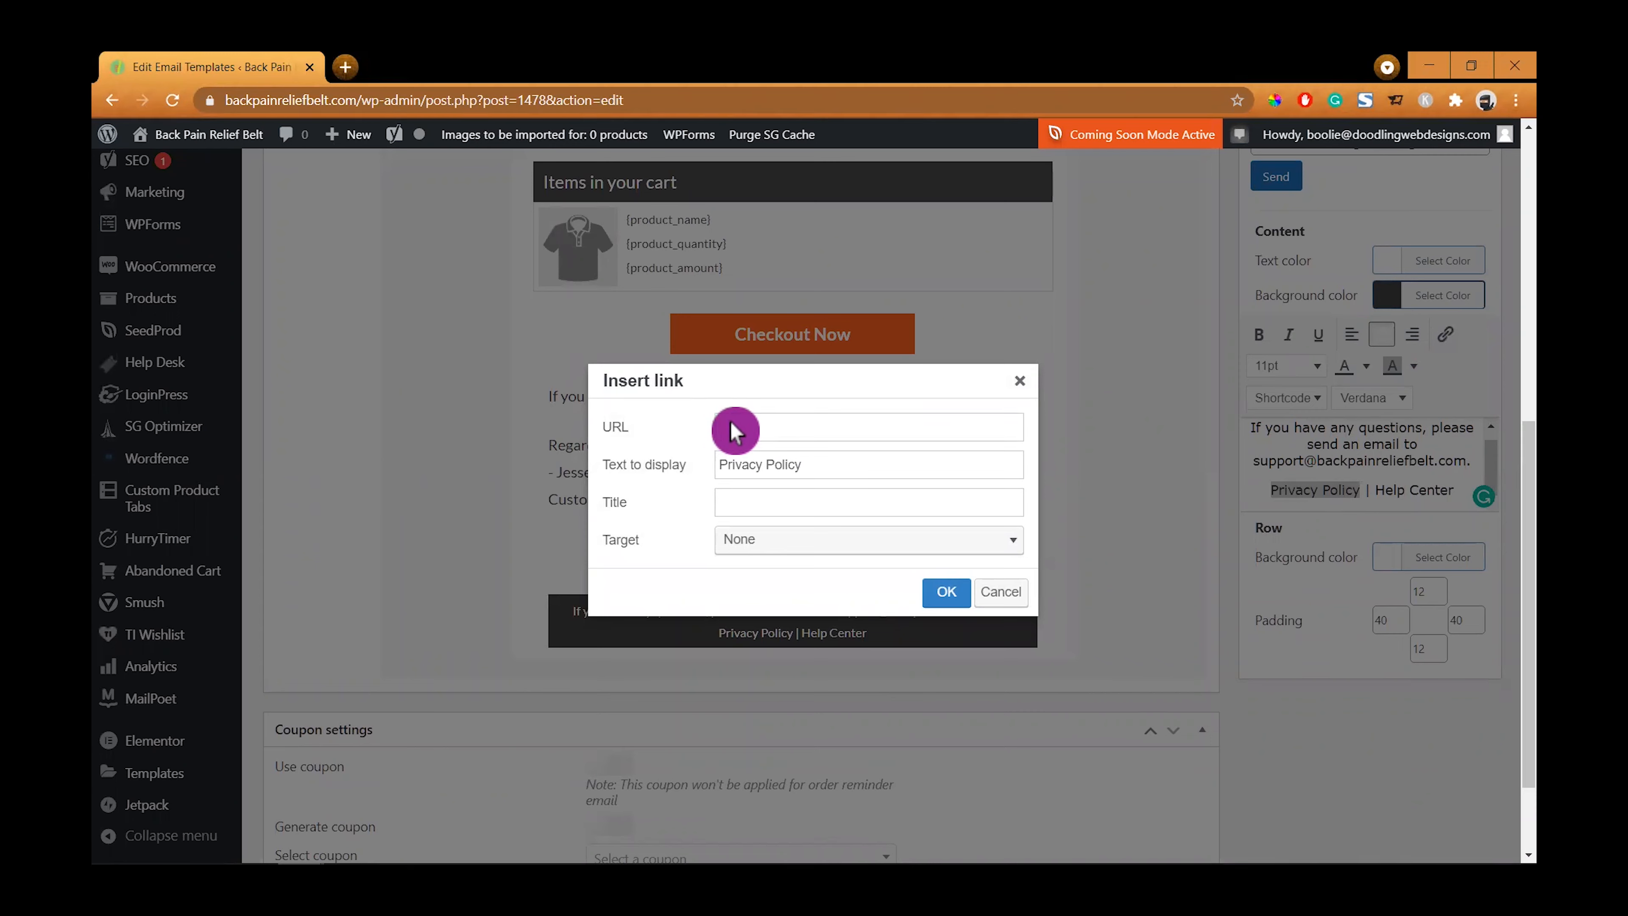
pyautogui.click(776, 502)
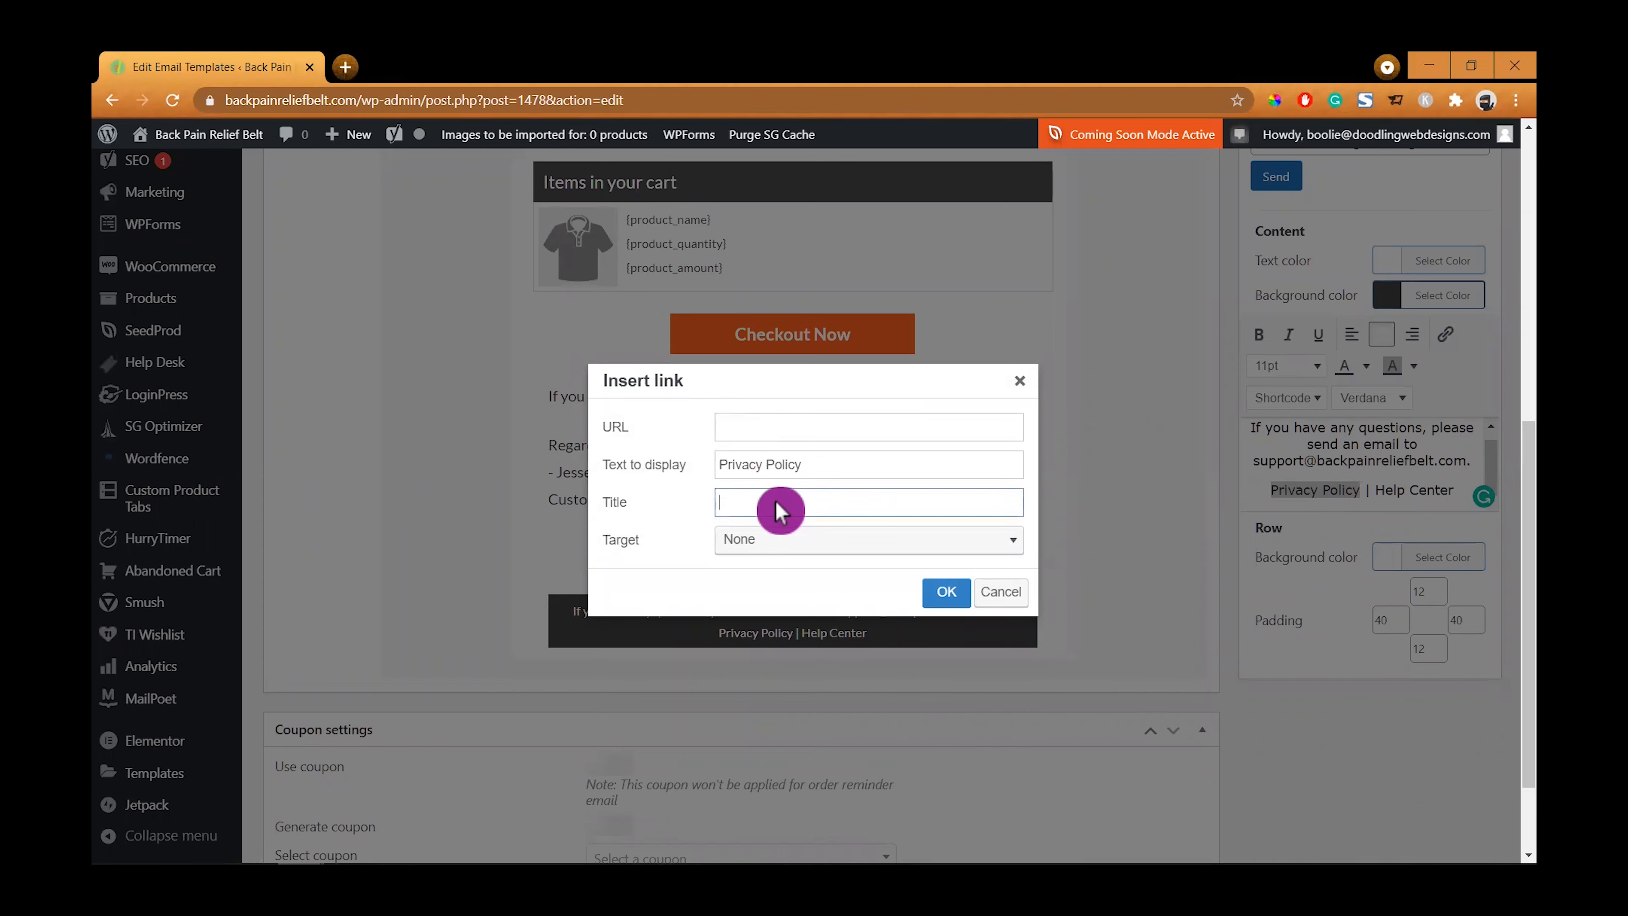
pyautogui.moveTo(813, 472); pyautogui.dragTo(714, 474)
pyautogui.hotkey('ctrl', 'c')
pyautogui.click(730, 506)
pyautogui.hotkey('ctrl', 'v')
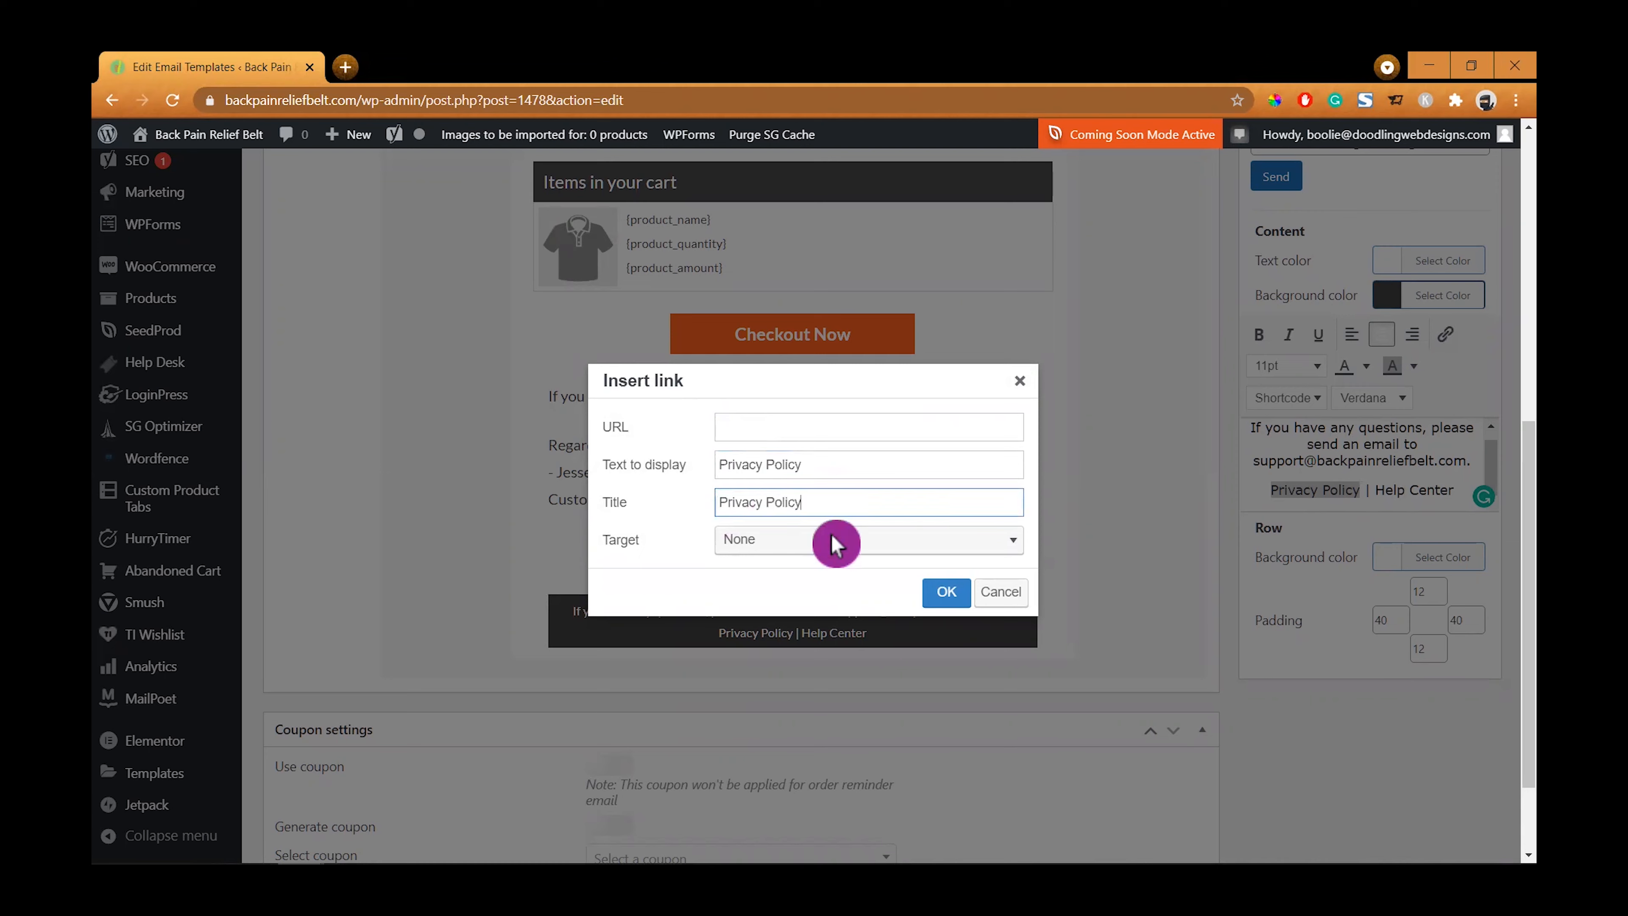
pyautogui.click(1012, 546)
pyautogui.click(819, 602)
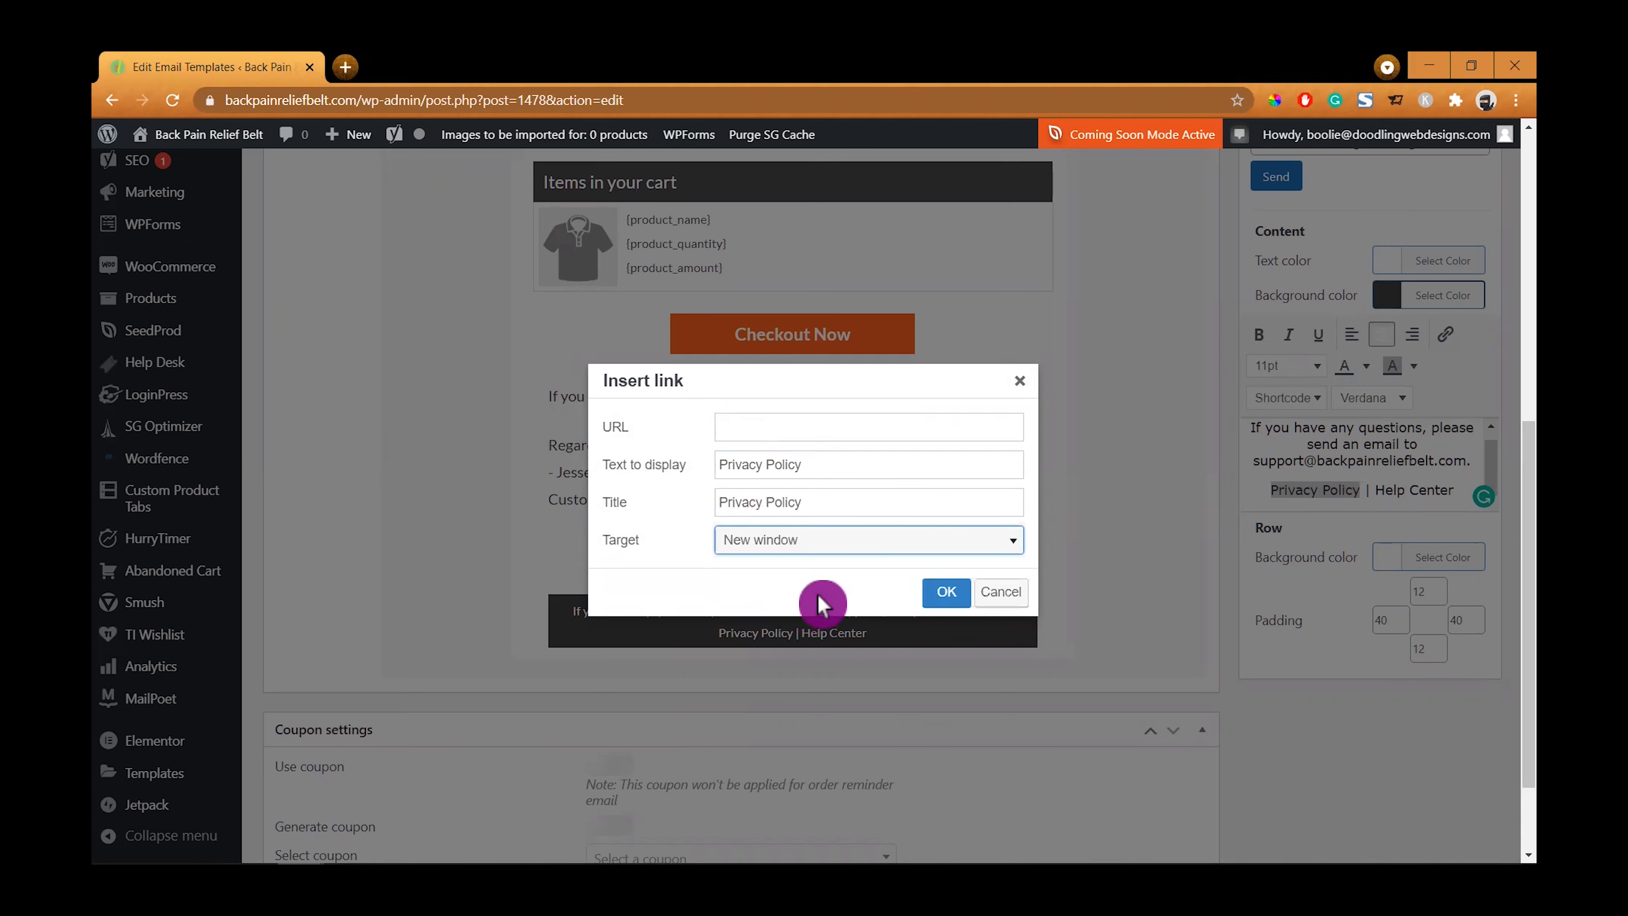
pyautogui.click(948, 596)
pyautogui.click(1394, 495)
pyautogui.moveTo(1377, 490); pyautogui.dragTo(1451, 489)
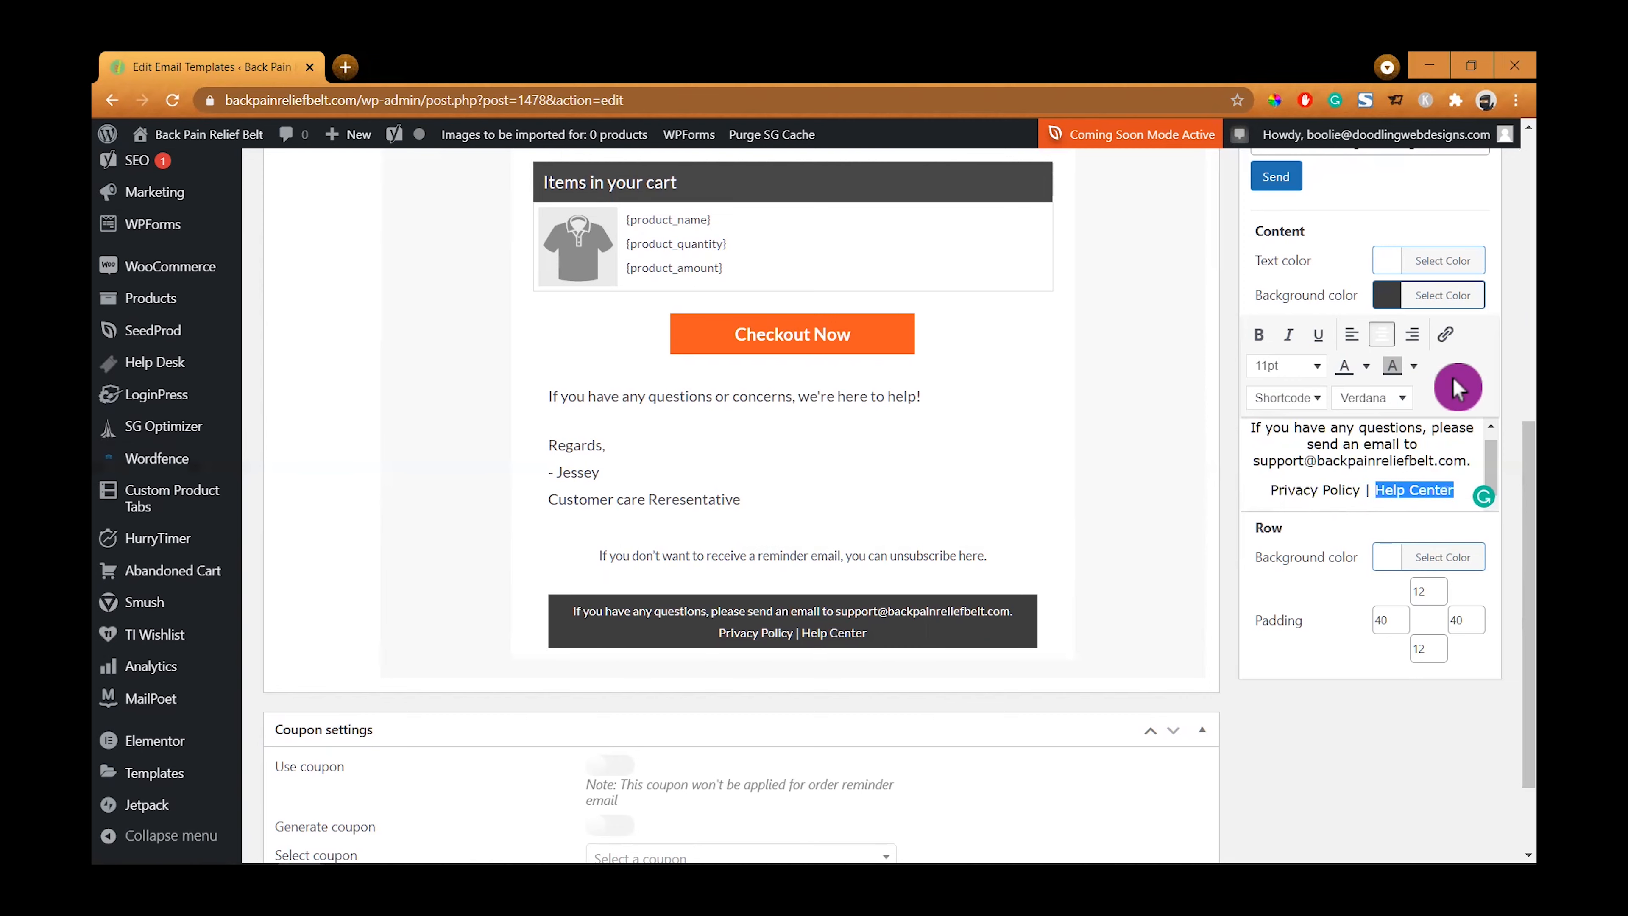
pyautogui.click(1445, 334)
pyautogui.click(746, 433)
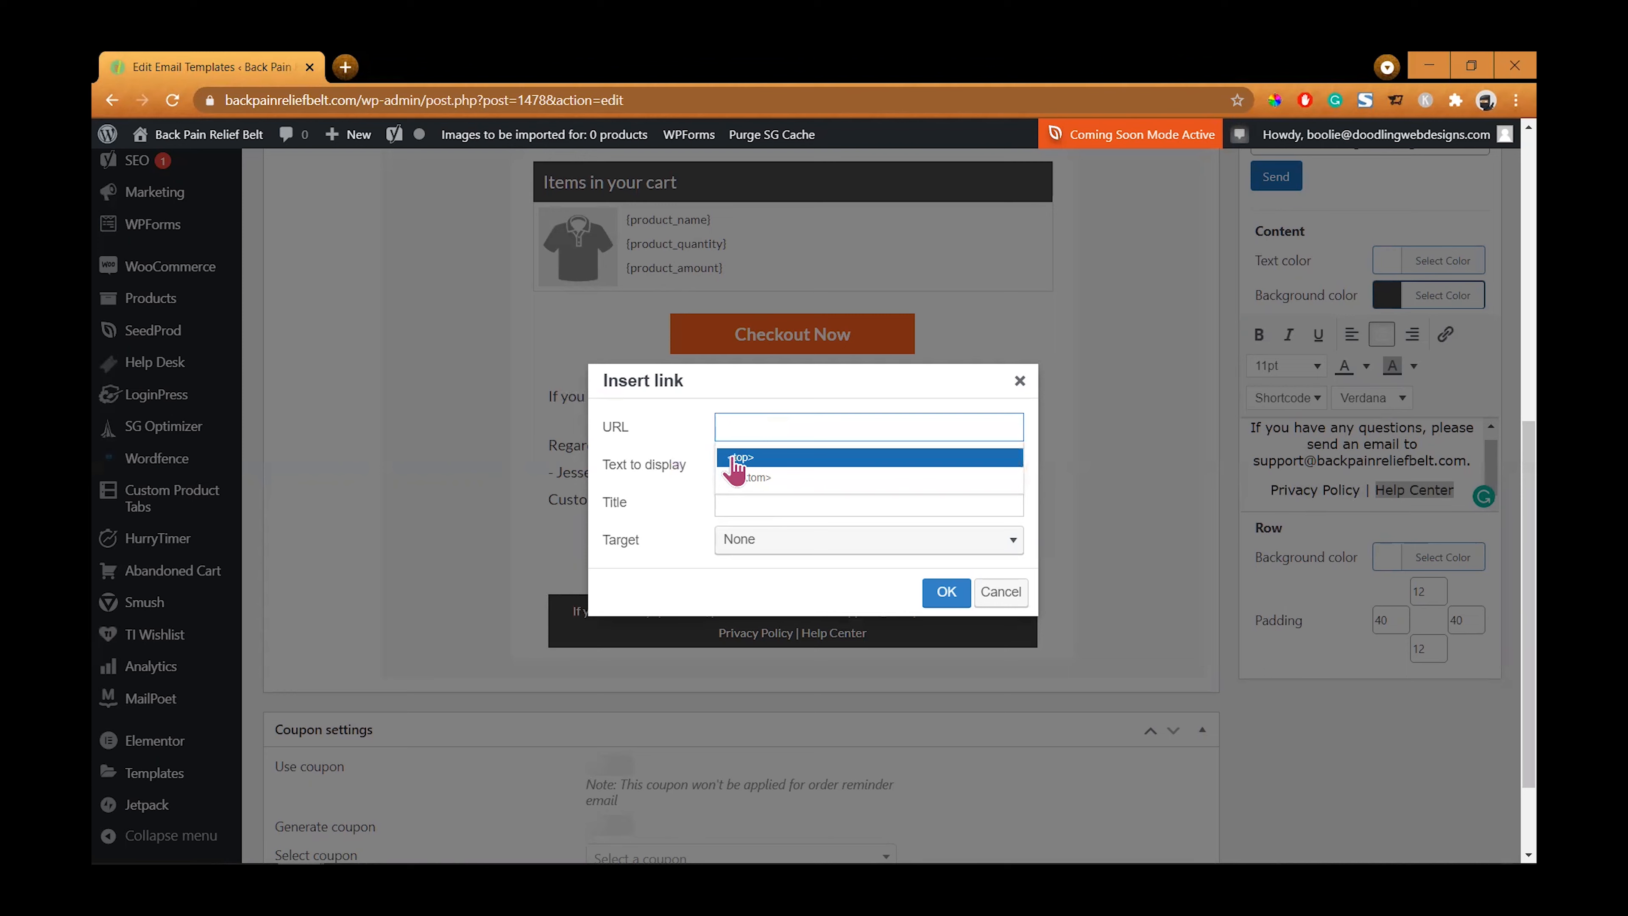
pyautogui.click(744, 441)
pyautogui.write('w')
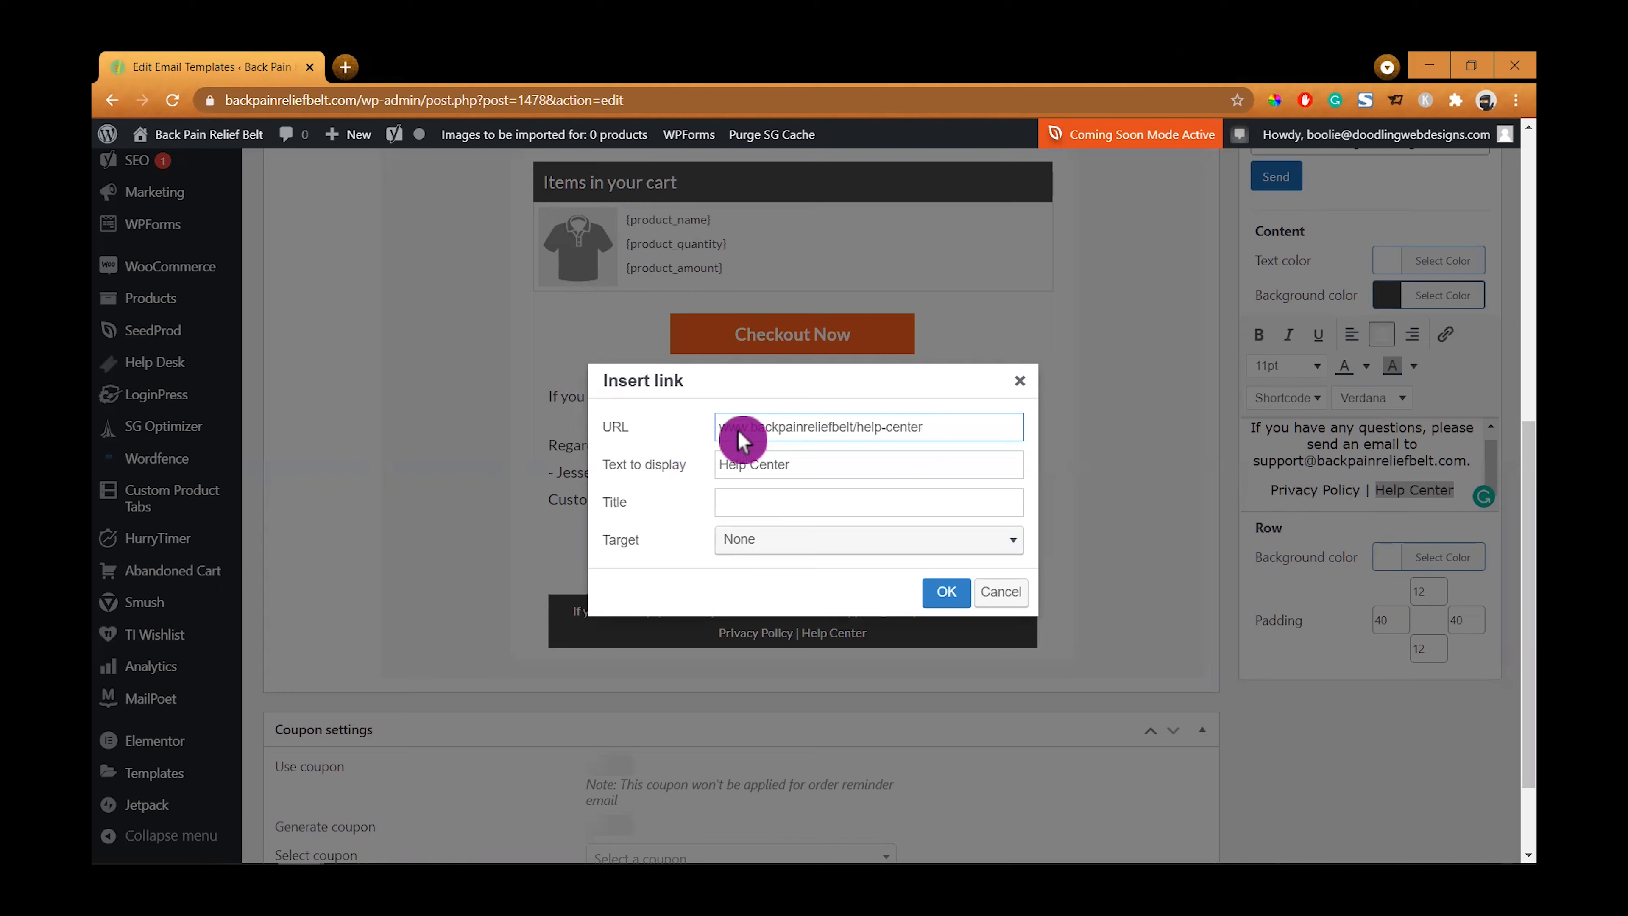
pyautogui.moveTo(810, 466); pyautogui.dragTo(705, 468)
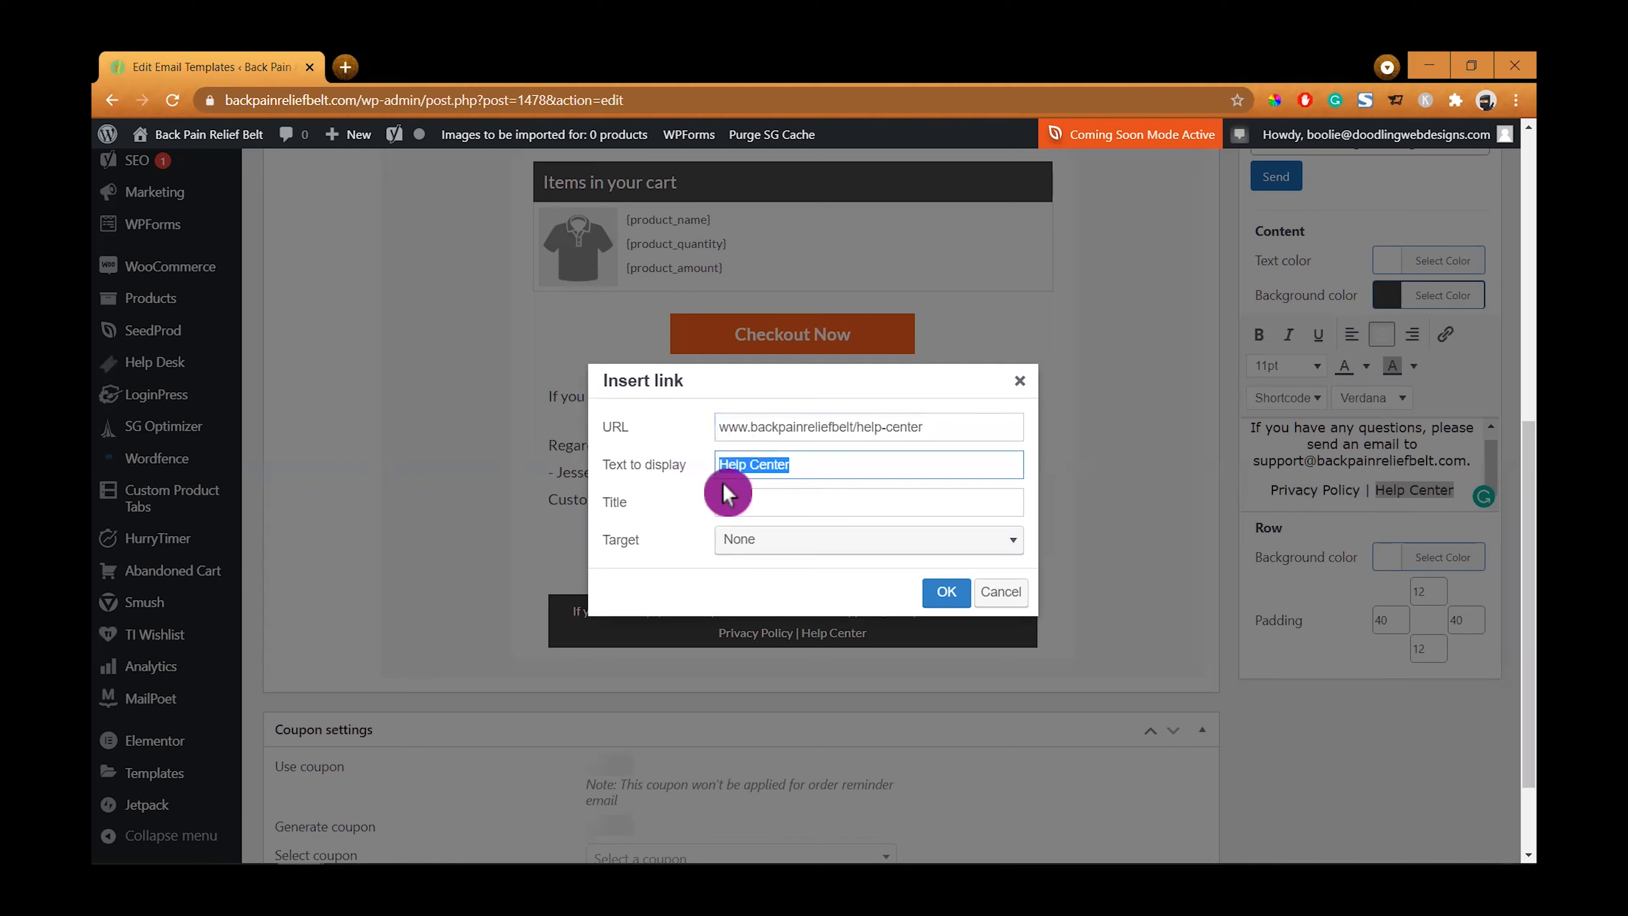
pyautogui.hotkey('ctrl', 'c')
pyautogui.click(745, 504)
pyautogui.hotkey('ctrl', 'v')
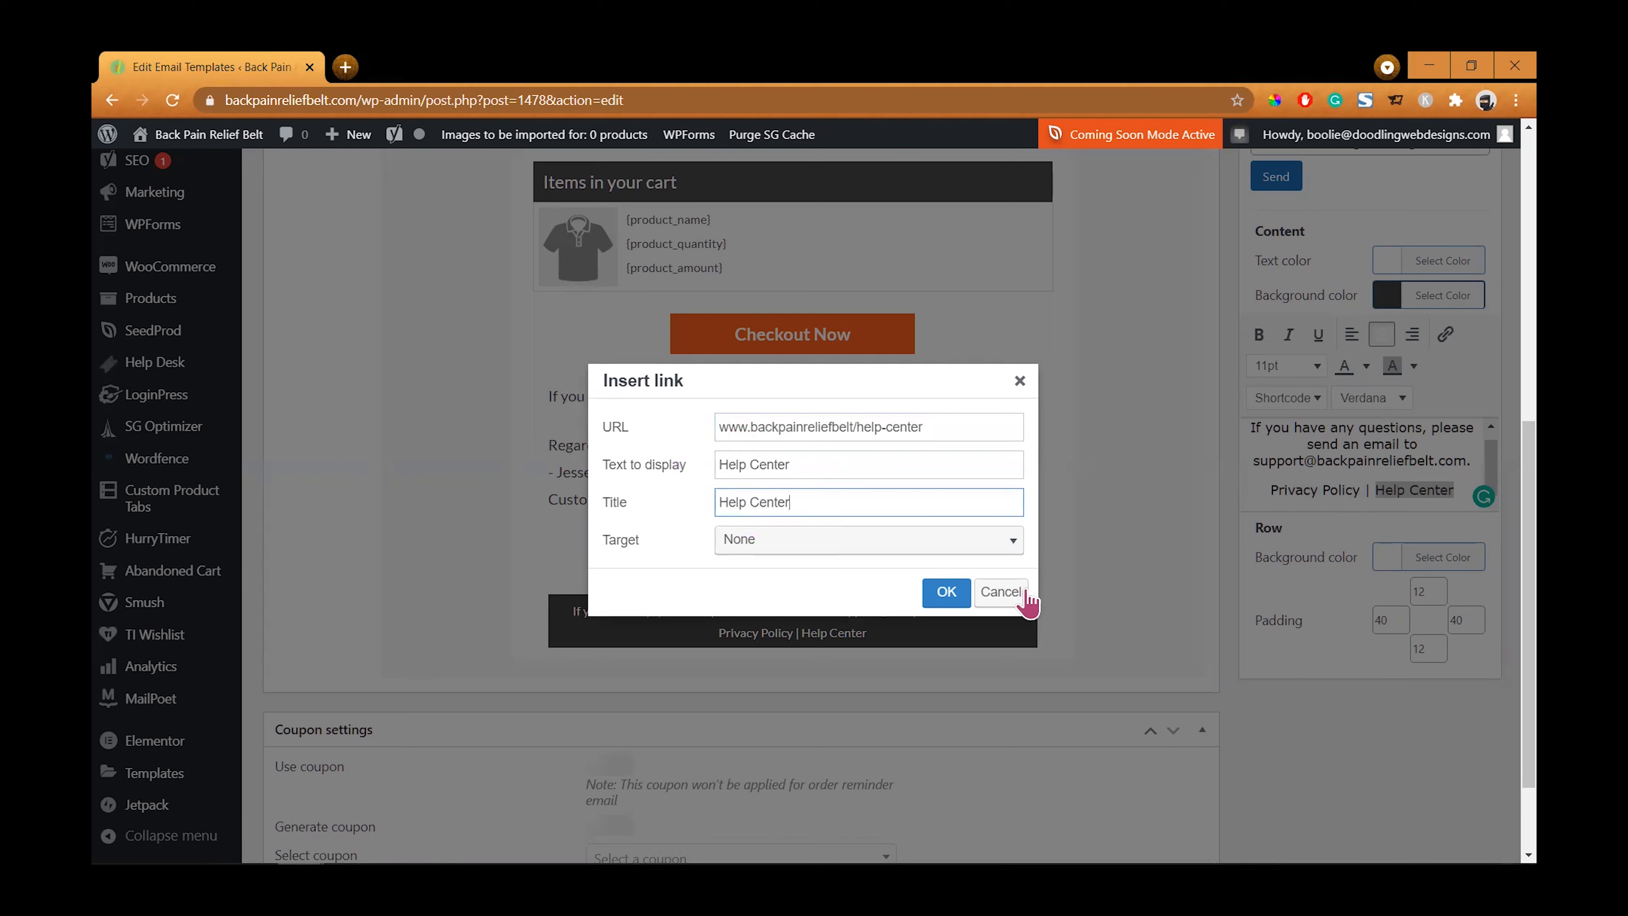
pyautogui.click(1011, 541)
pyautogui.click(845, 602)
pyautogui.click(719, 426)
pyautogui.press('Delete')
pyautogui.press('Delete')
pyautogui.press('Delete')
pyautogui.press('Delete')
pyautogui.write('https://')
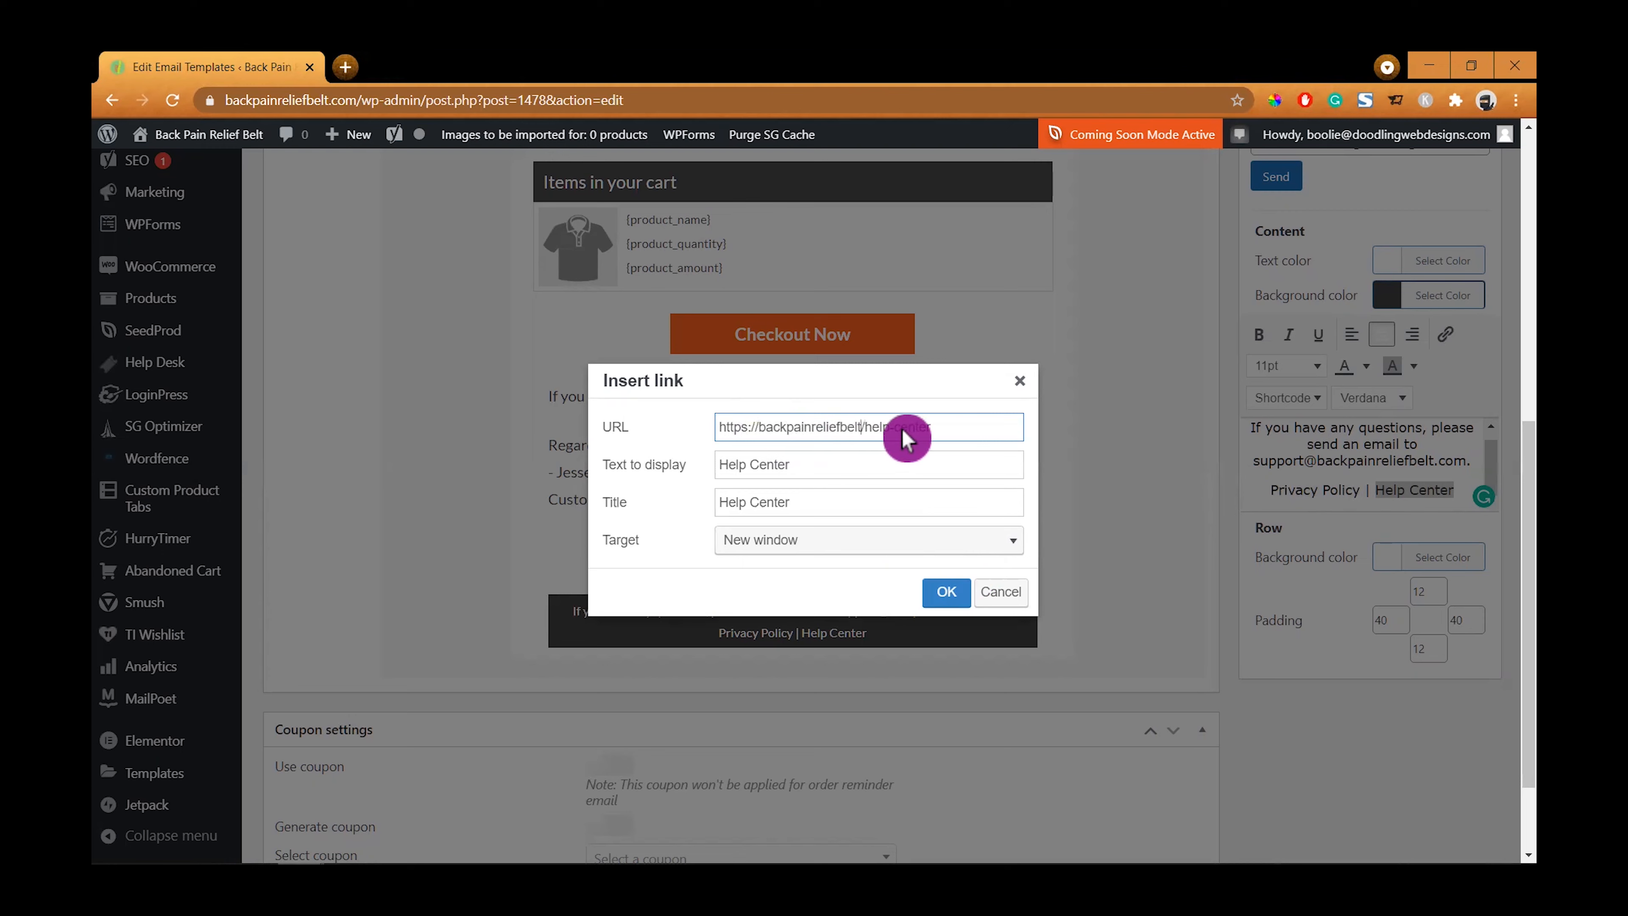
pyautogui.write('.com')
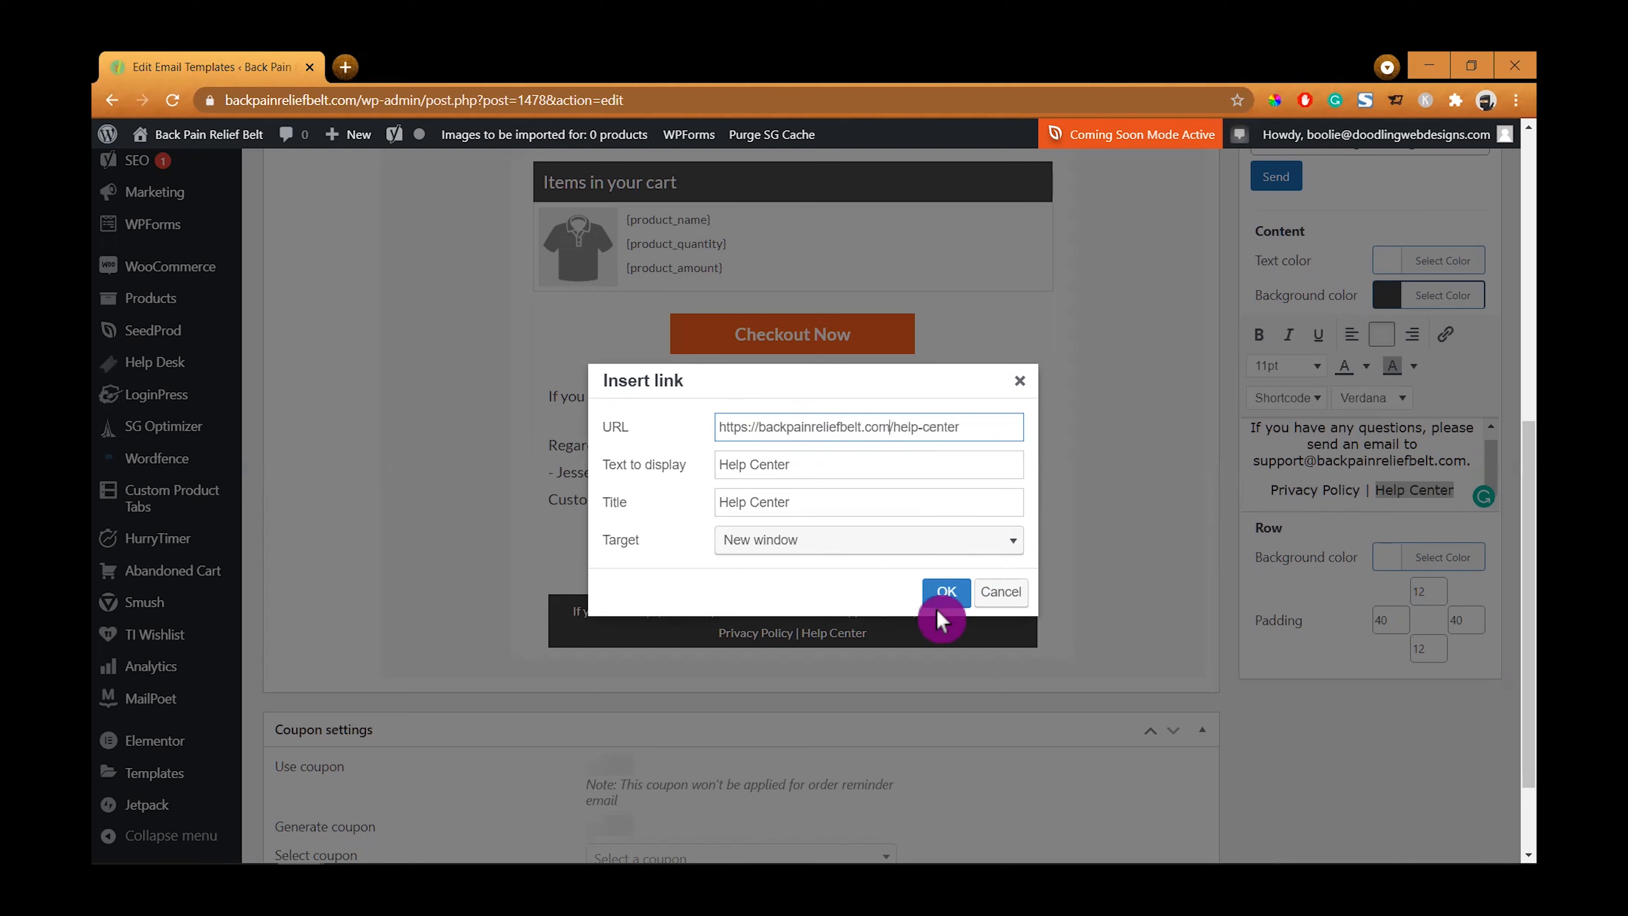
pyautogui.click(944, 595)
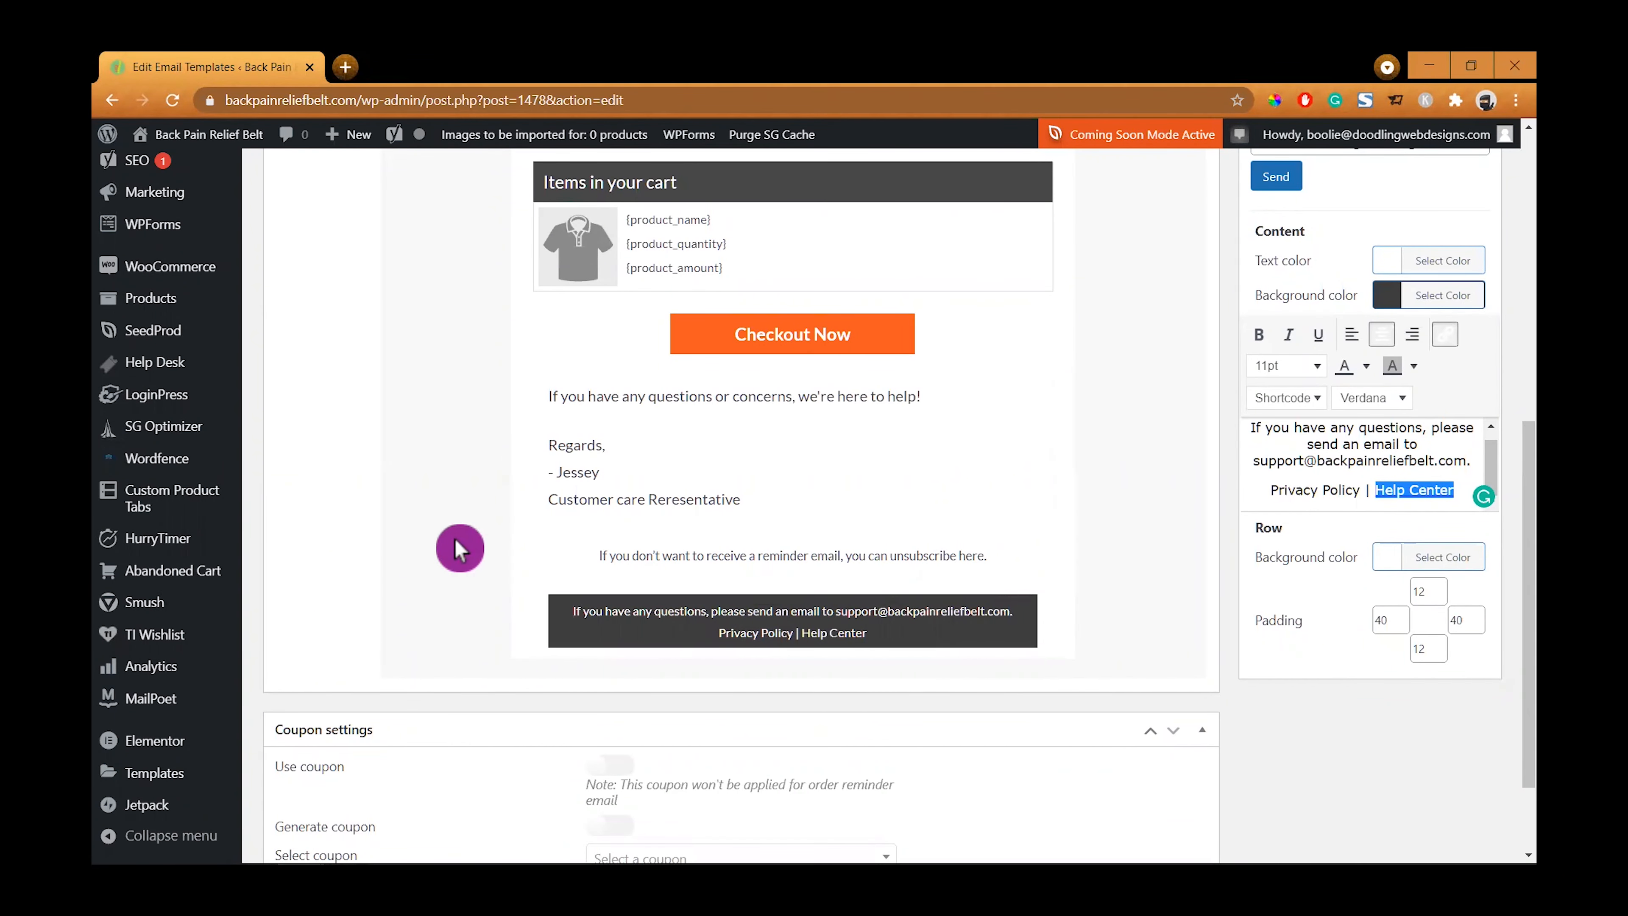
# - Set the left and right padding of the divider row above the unsubscribe line to 0
pyautogui.scroll(5, 454, 539)
pyautogui.moveTo(314, 349)
pyautogui.mouseDown()
pyautogui.moveTo(527, 658)
pyautogui.moveTo(654, 771)
pyautogui.moveTo(612, 837)
pyautogui.moveTo(631, 660)
pyautogui.moveTo(614, 691)
pyautogui.mouseUp()
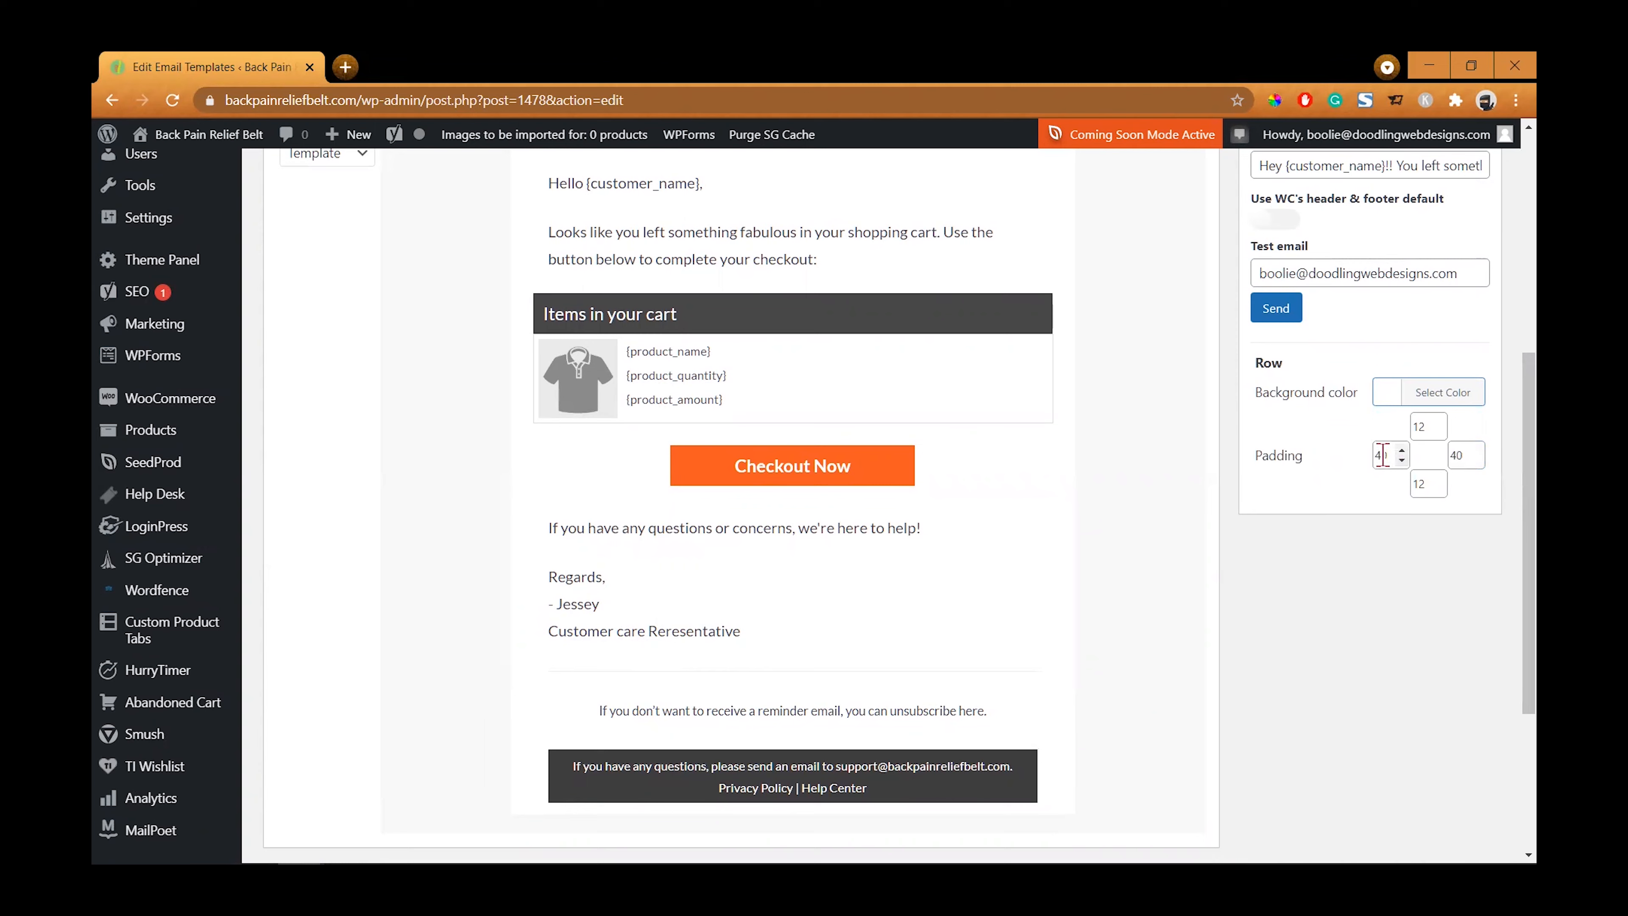
pyautogui.moveTo(1382, 455); pyautogui.dragTo(1341, 478)
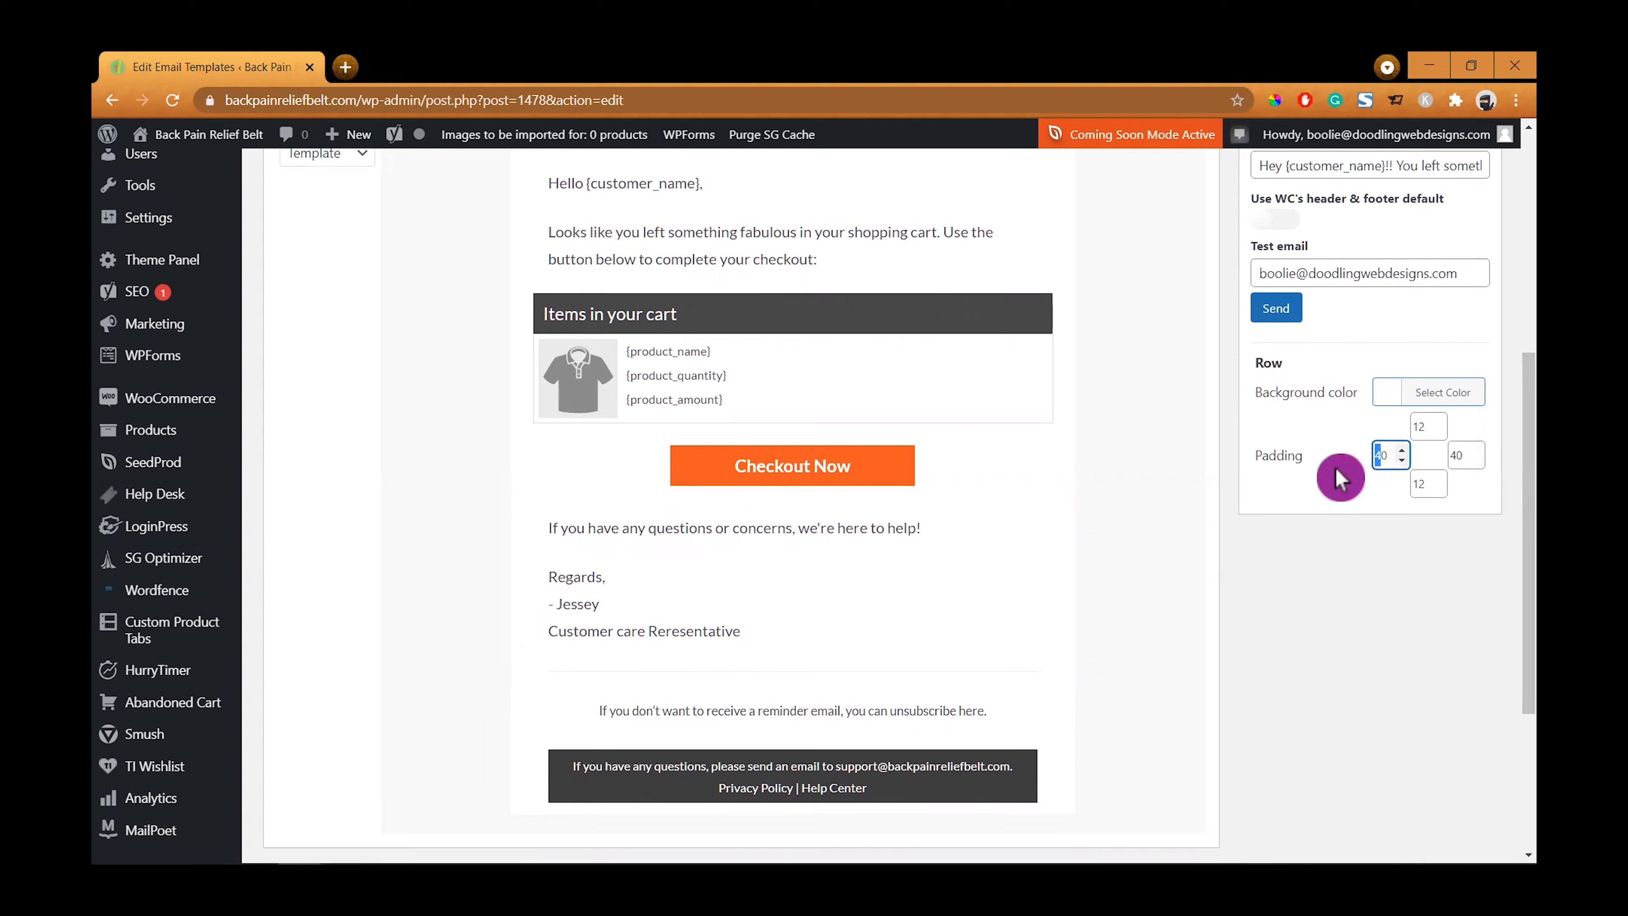
pyautogui.press('BackSpace')
pyautogui.moveTo(1461, 455); pyautogui.dragTo(1442, 472)
pyautogui.press('BackSpace')
pyautogui.moveTo(890, 696)
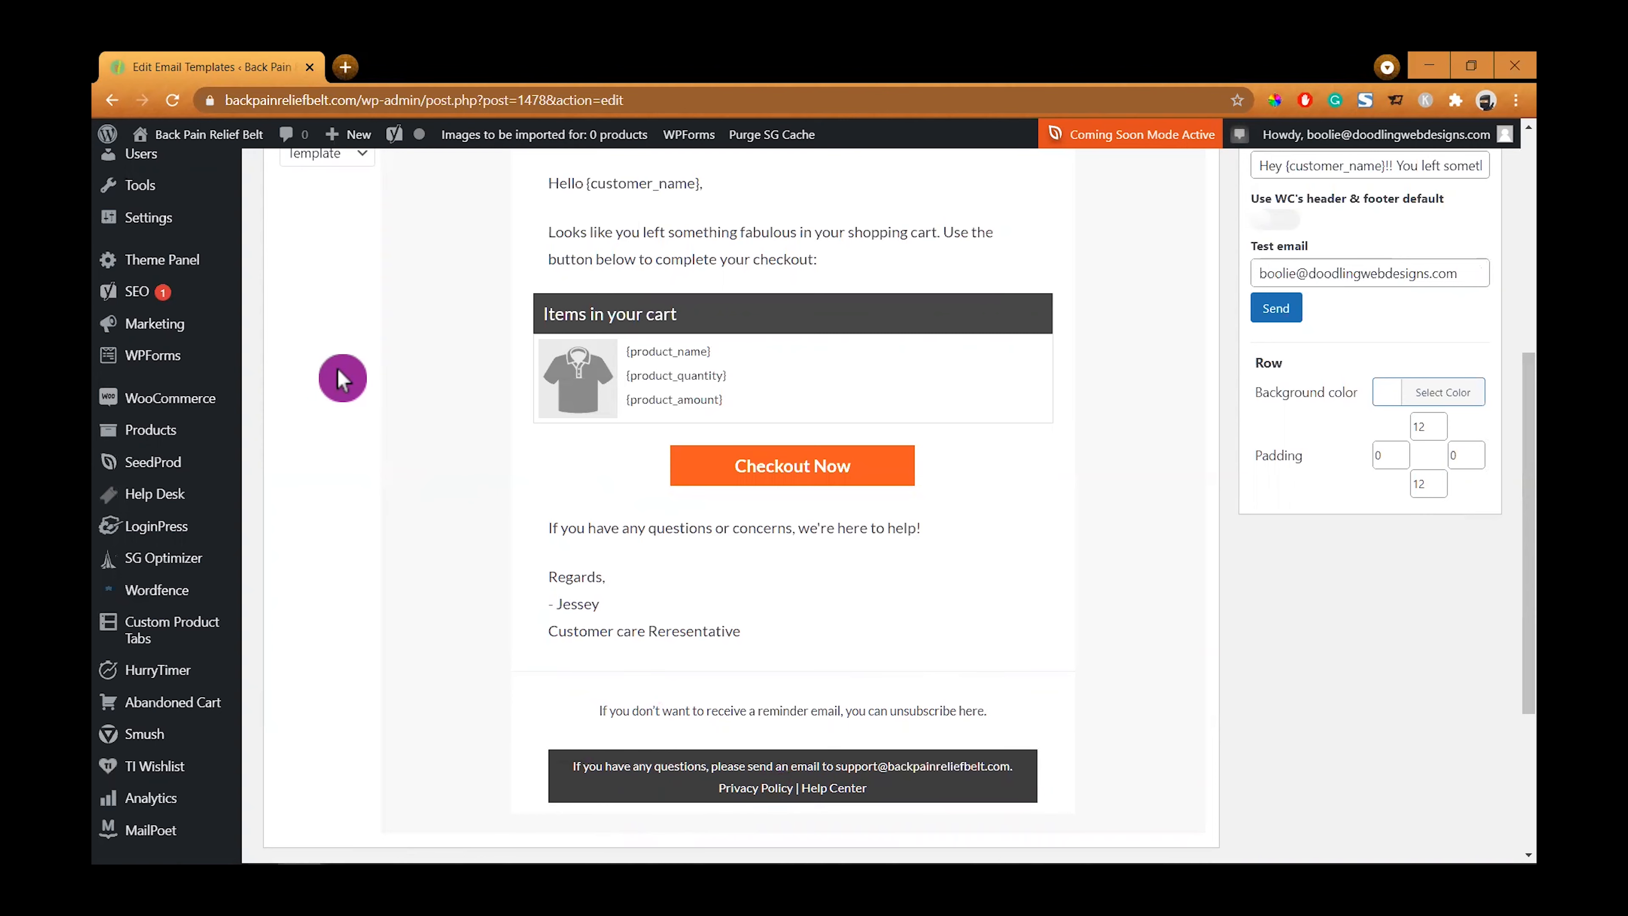
# - Set the left and right padding of the divider row below the unsubscribe line to 0
pyautogui.scroll(3, 345, 334)
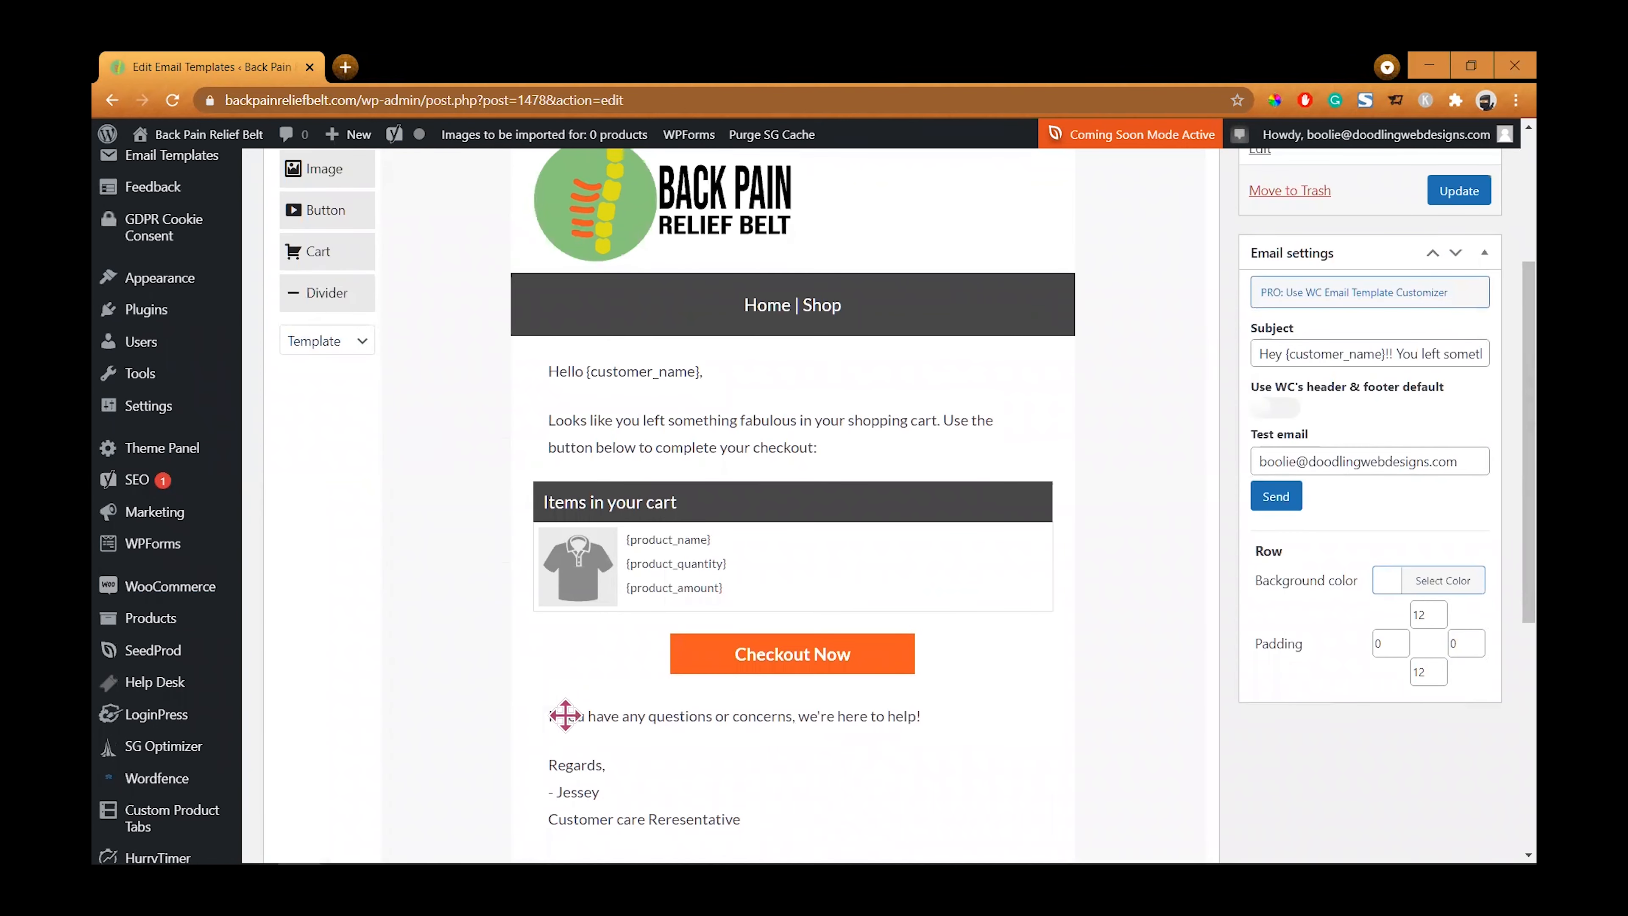
pyautogui.scroll(-5, 596, 705)
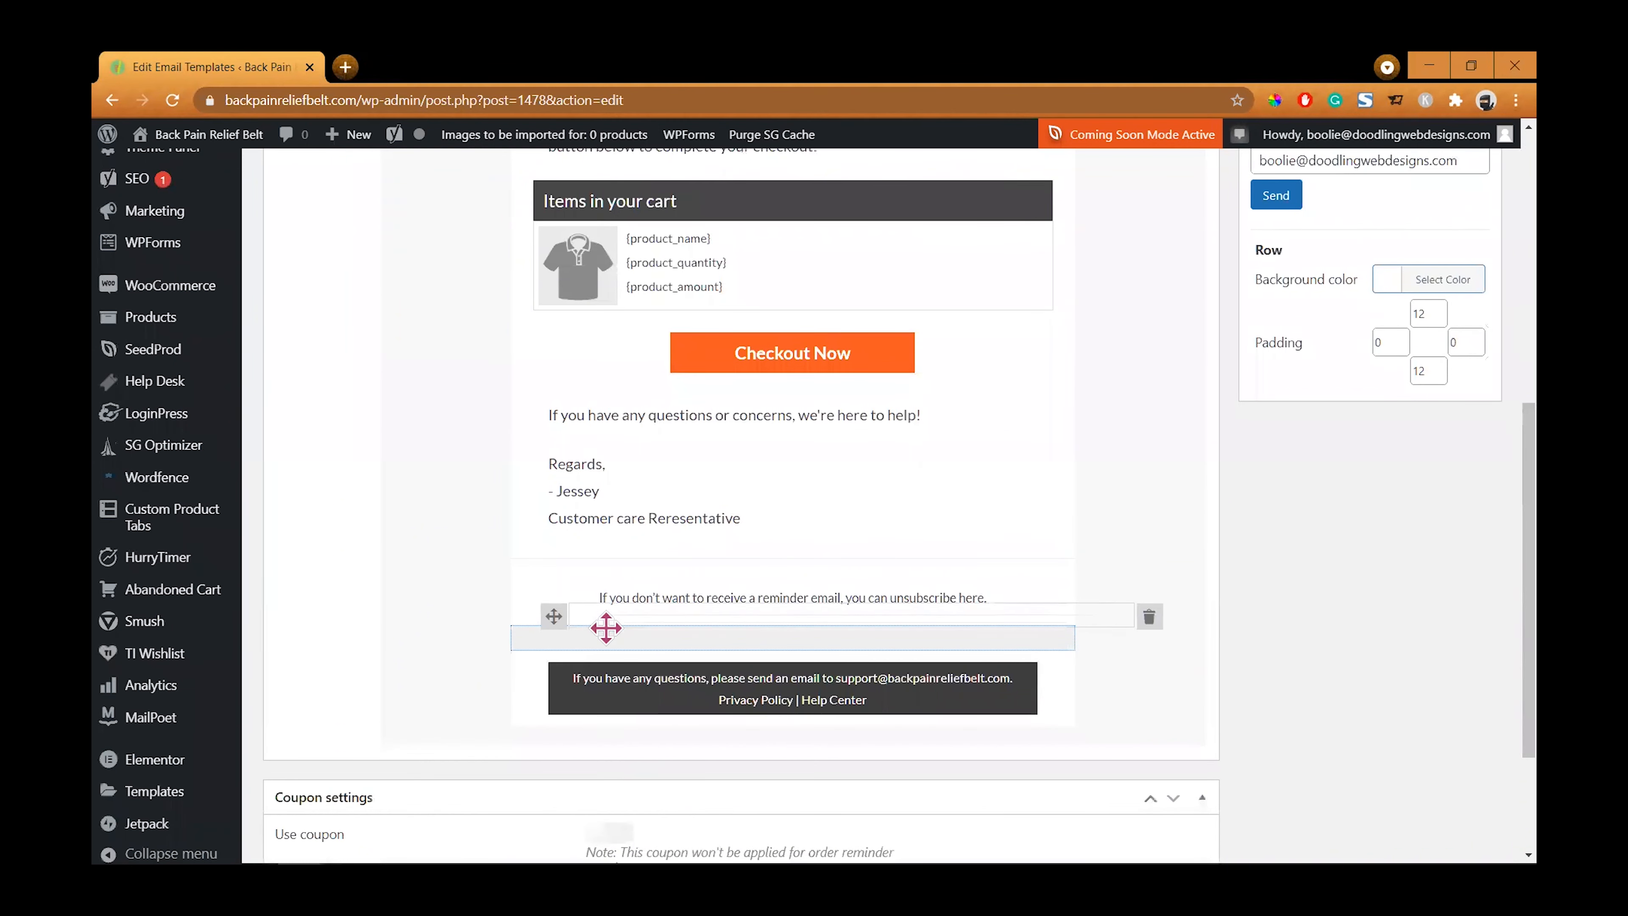
pyautogui.moveTo(606, 627); pyautogui.dragTo(603, 645)
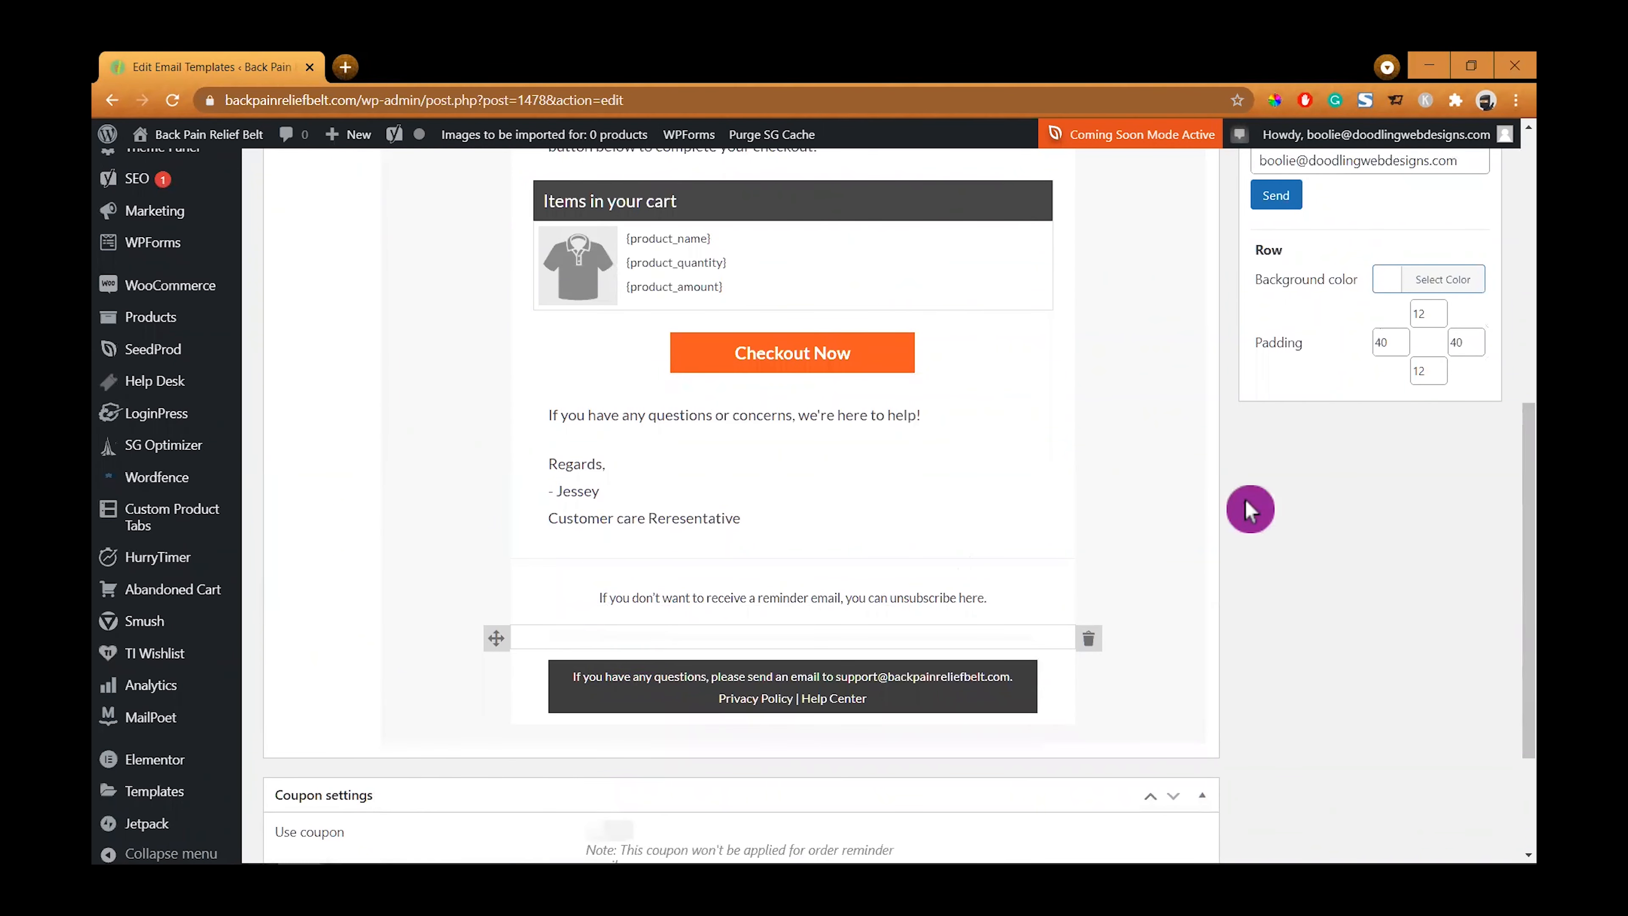
pyautogui.moveTo(1391, 344); pyautogui.dragTo(1445, 346)
pyautogui.press('BackSpace')
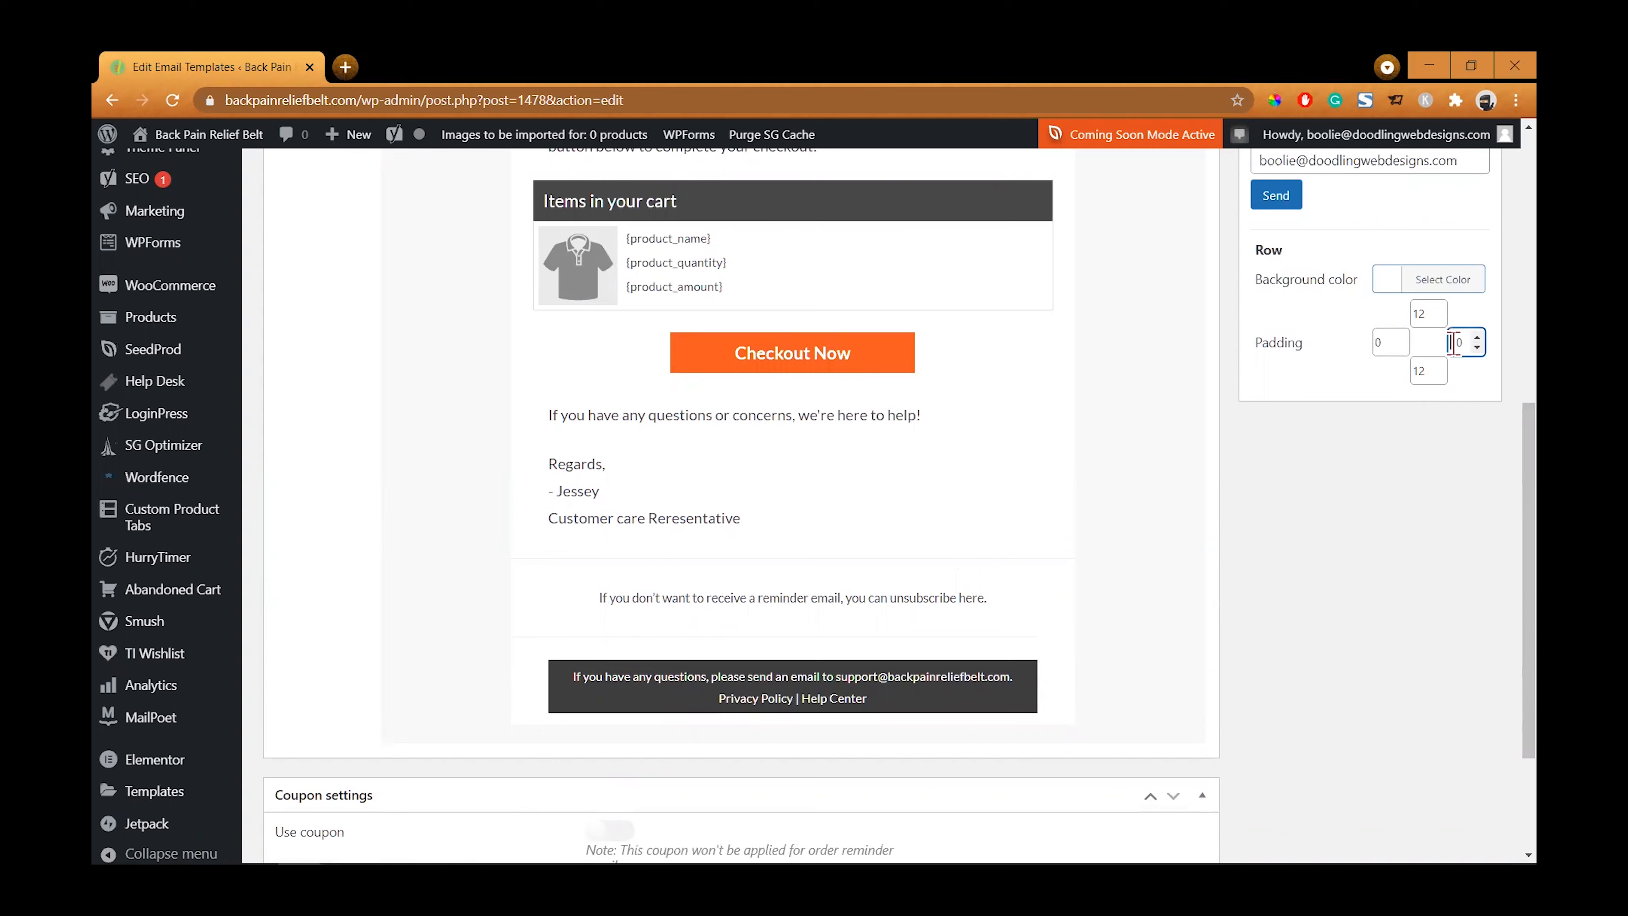
pyautogui.click(1433, 444)
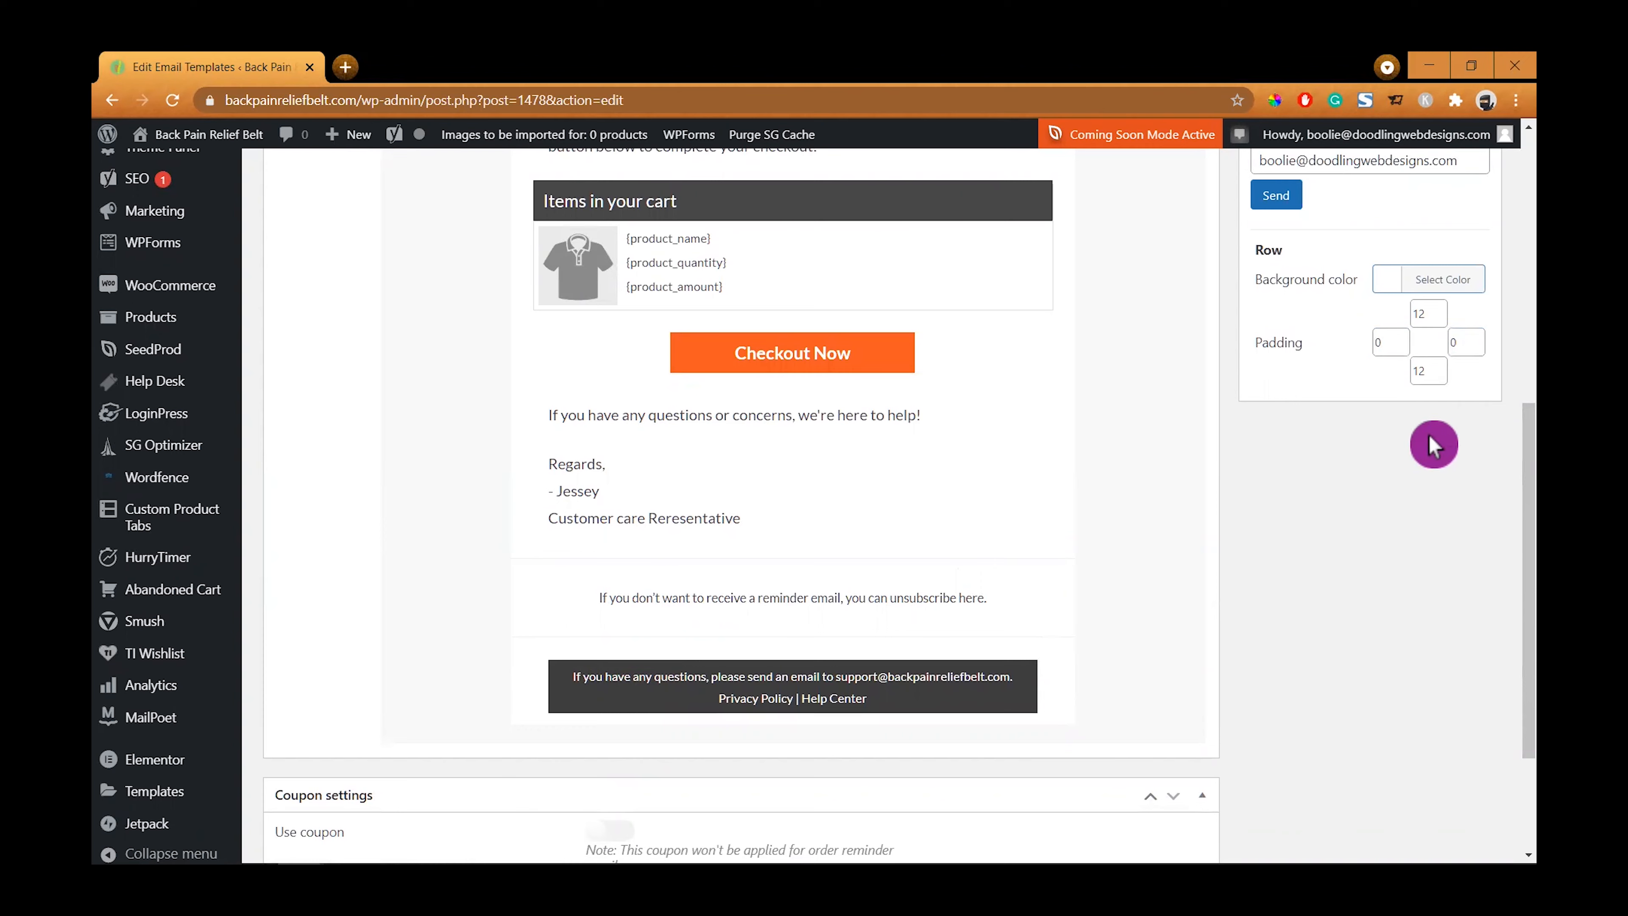
# - Set the footer row's top and bottom padding to 0
pyautogui.moveTo(625, 710)
pyautogui.click(589, 718)
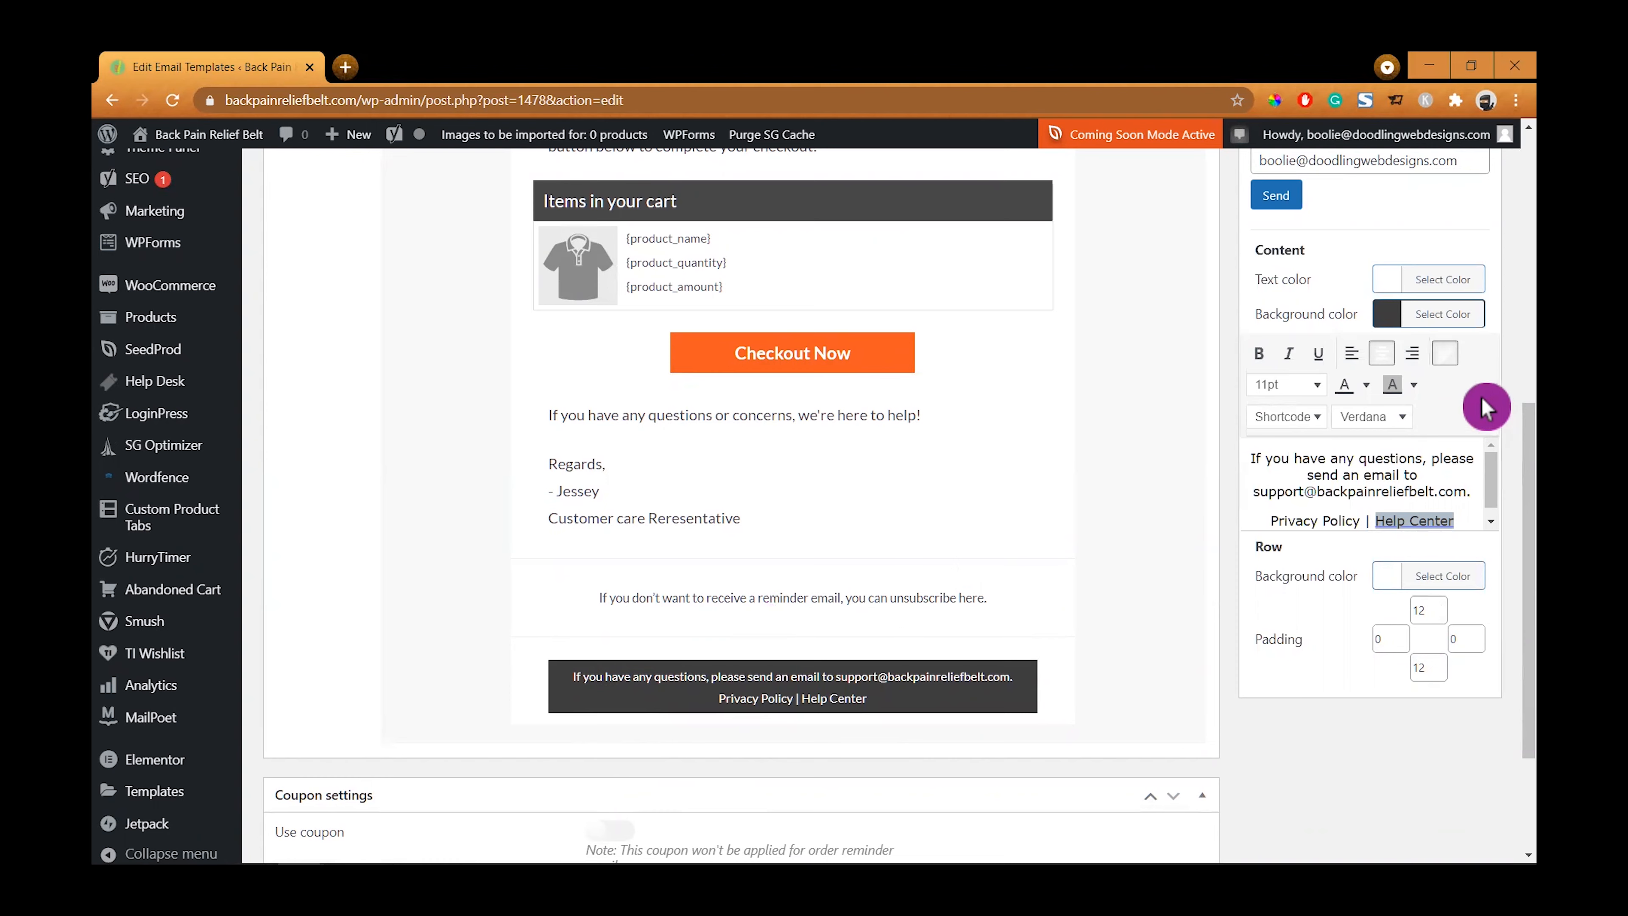
pyautogui.scroll(1, 1483, 405)
pyautogui.scroll(-1, 1481, 405)
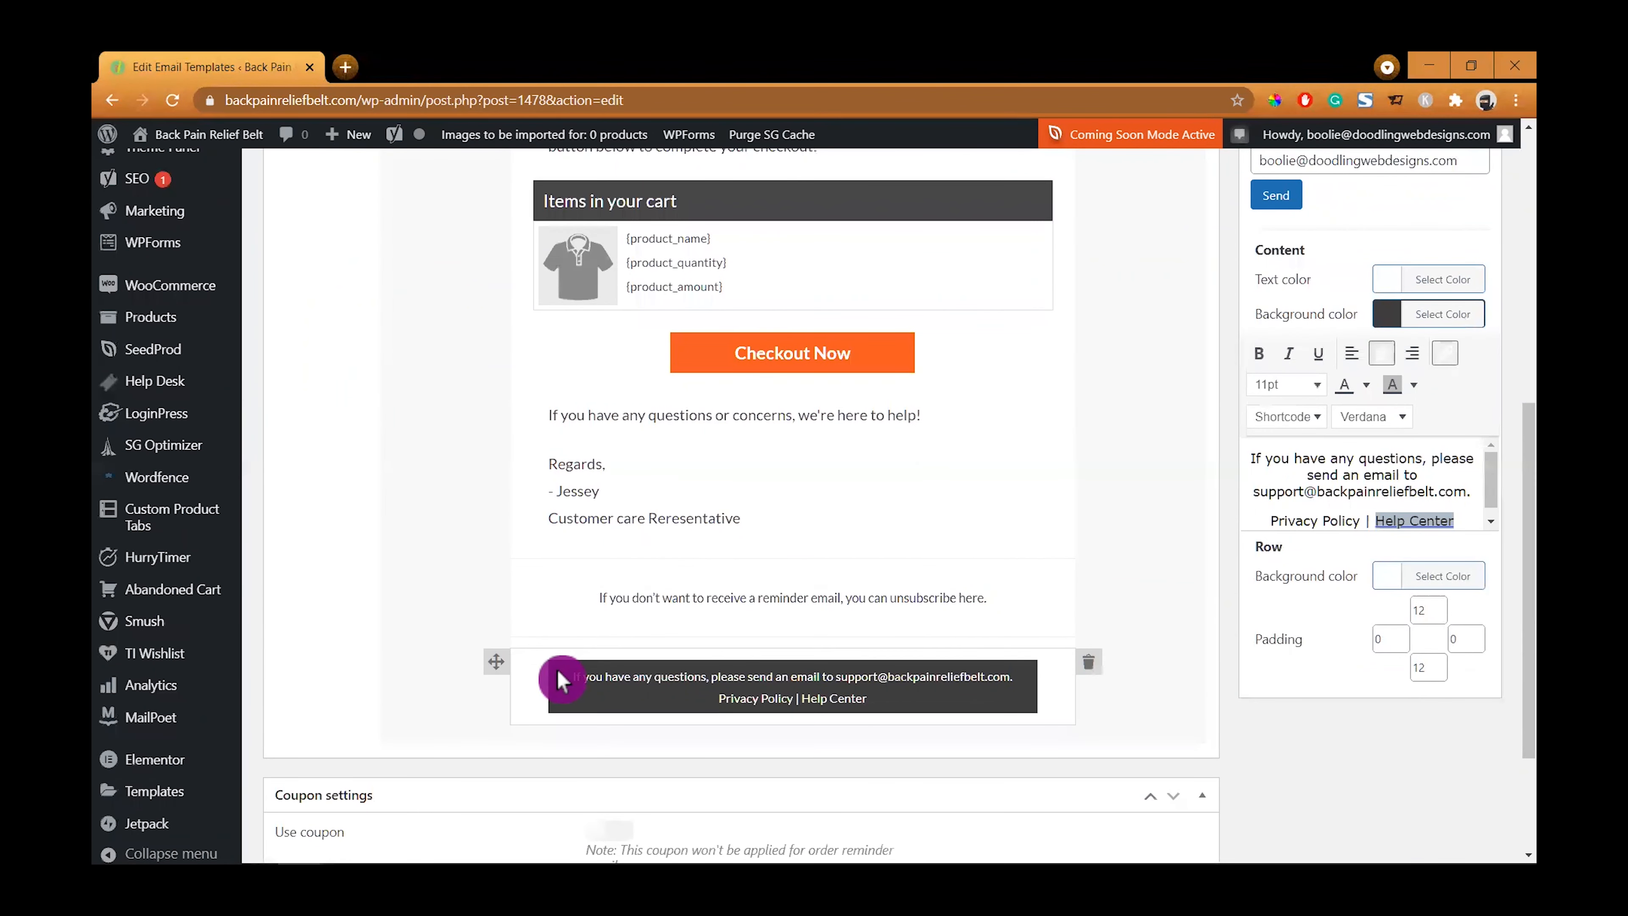
pyautogui.click(530, 675)
pyautogui.scroll(5, 400, 628)
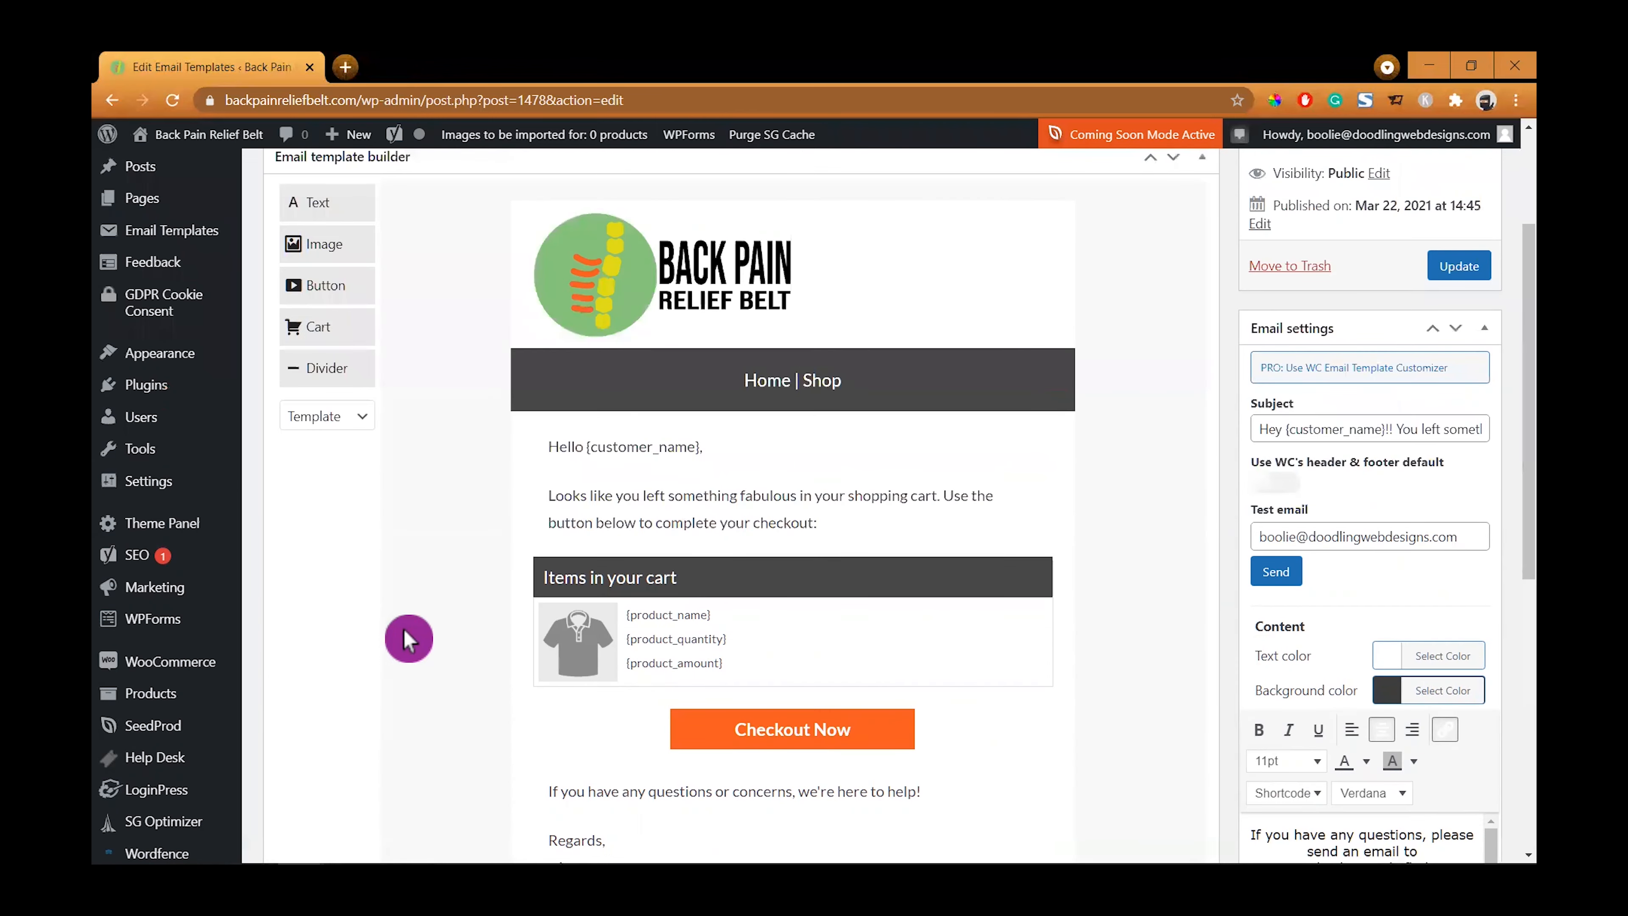
pyautogui.scroll(-5, 403, 628)
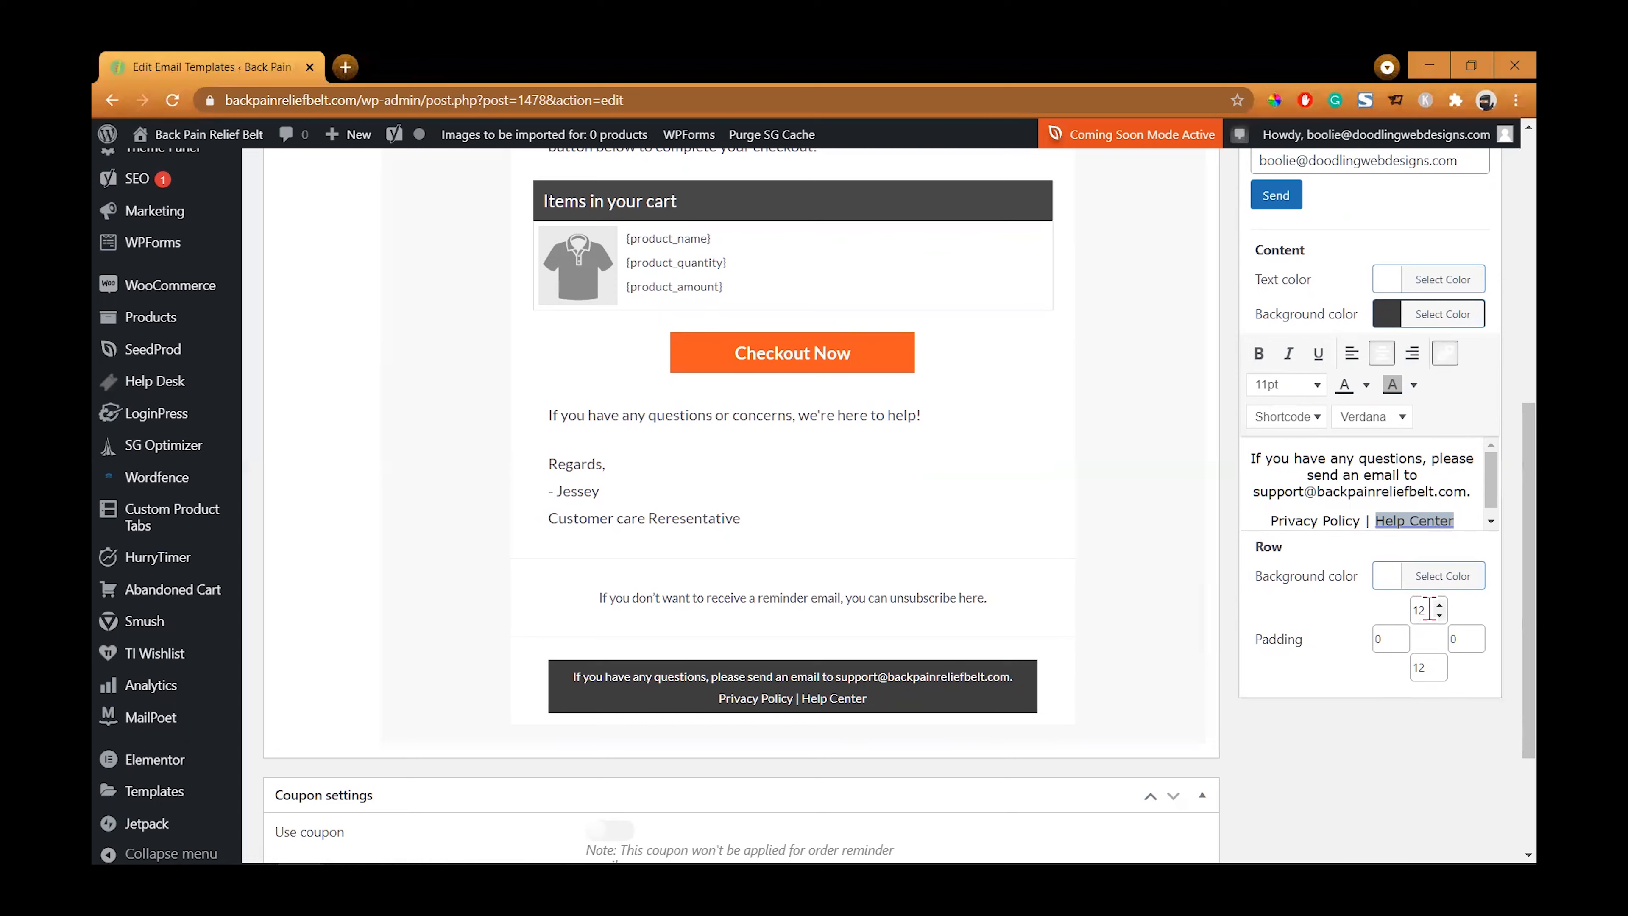
pyautogui.doubleClick(1412, 619)
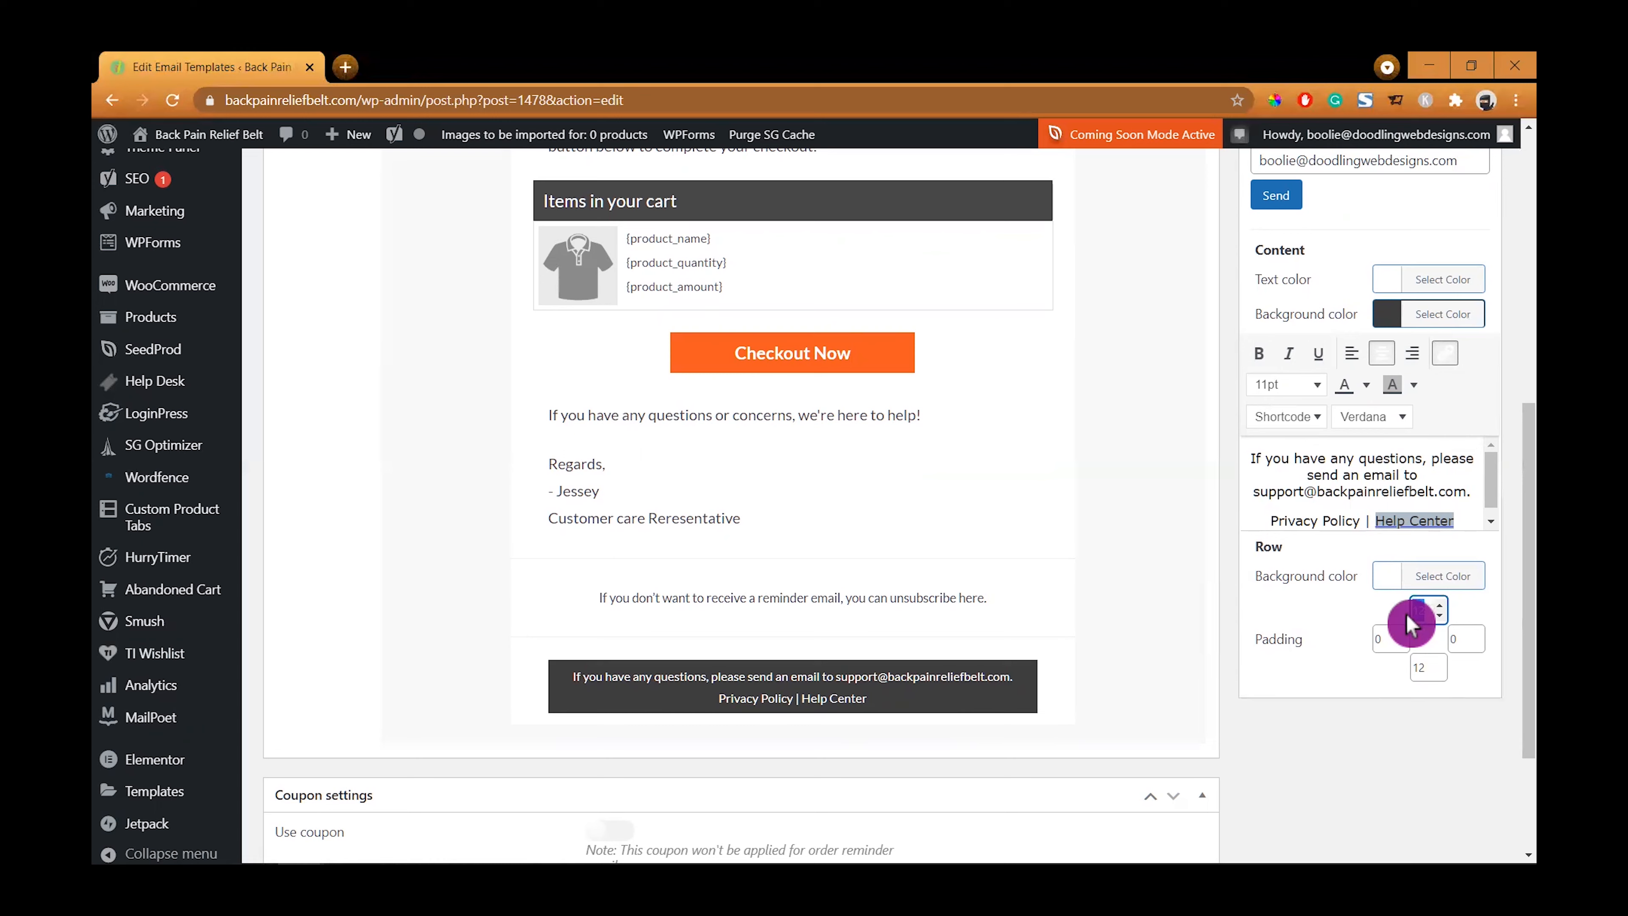
pyautogui.write('0')
pyautogui.doubleClick(1403, 673)
pyautogui.write('0')
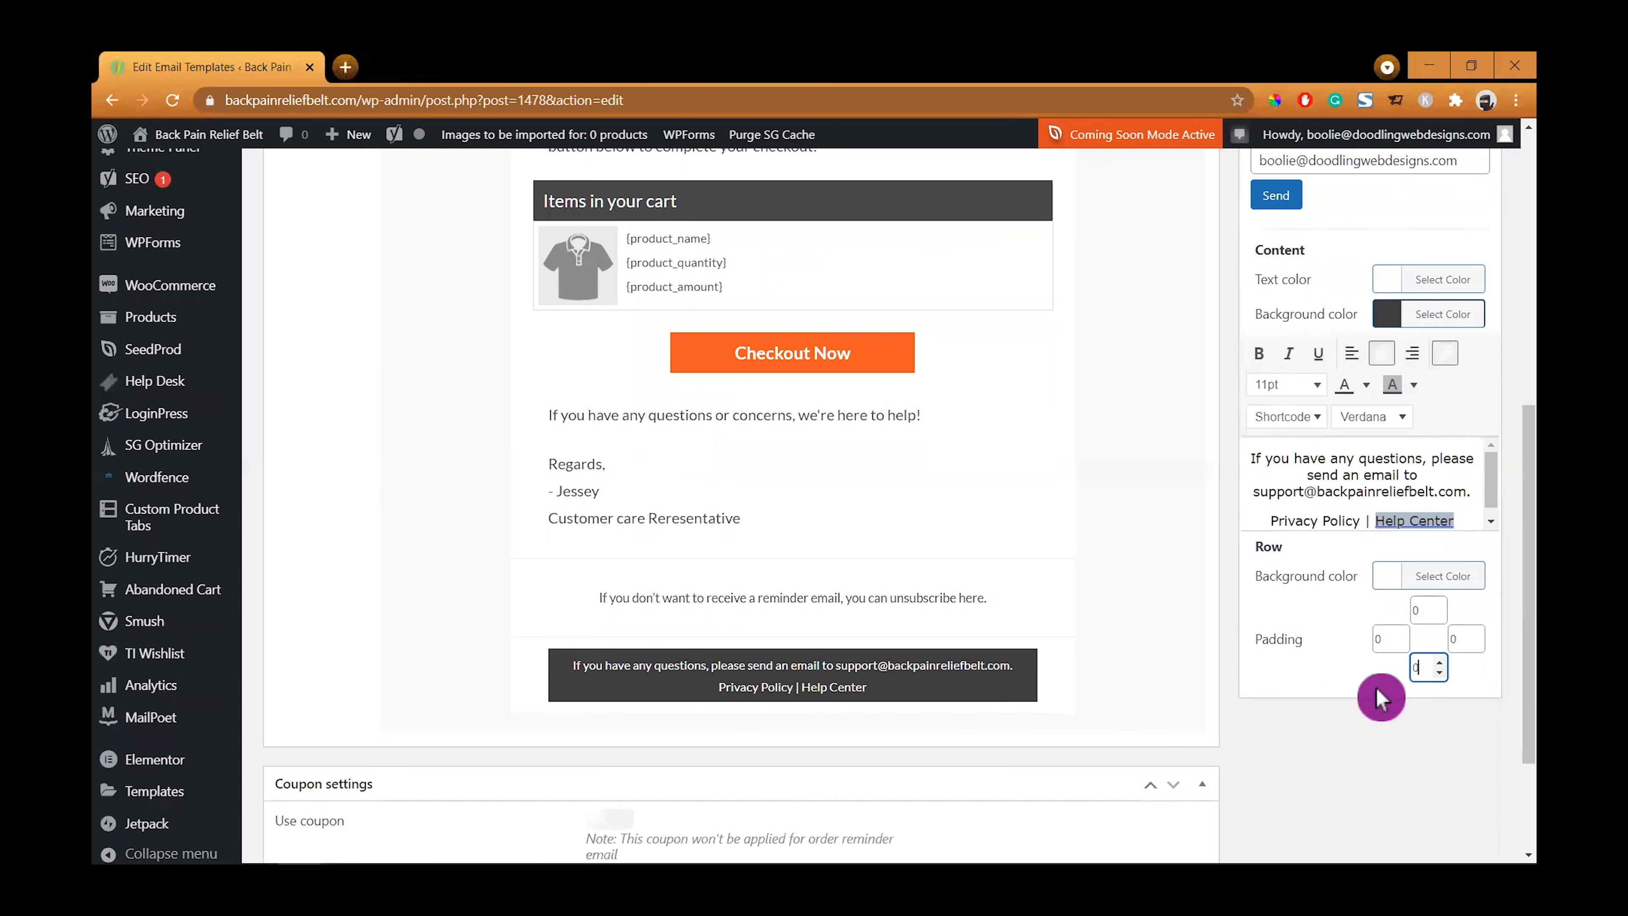
# - Update the email template to save the changes
pyautogui.click(1367, 692)
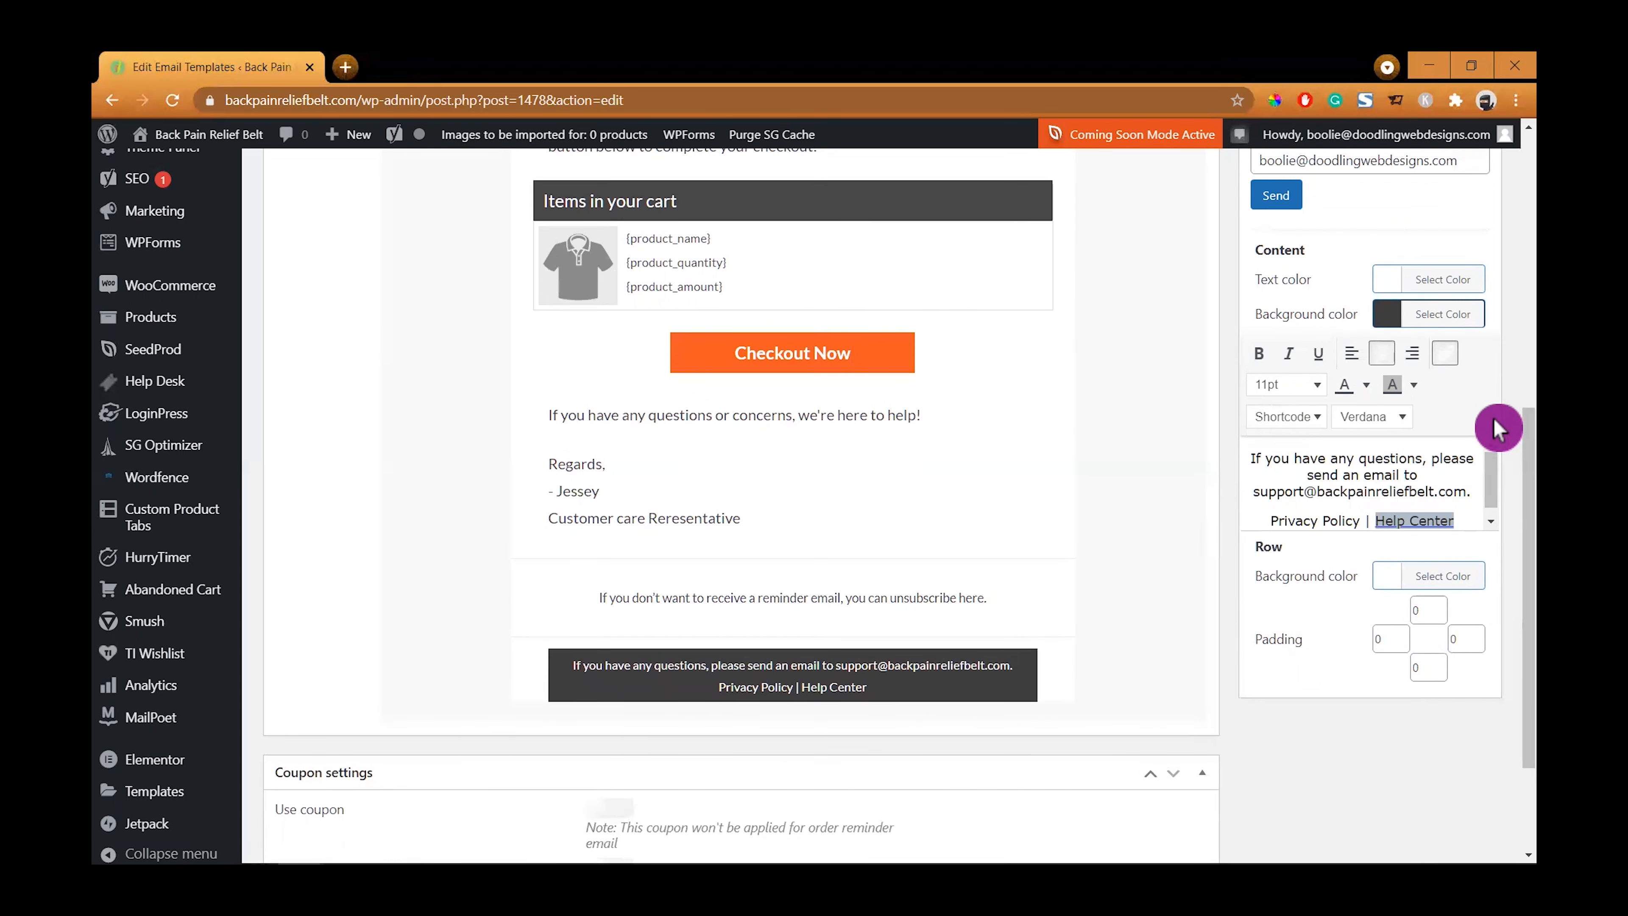
pyautogui.moveTo(1492, 469); pyautogui.dragTo(1491, 477)
pyautogui.scroll(4, 1485, 393)
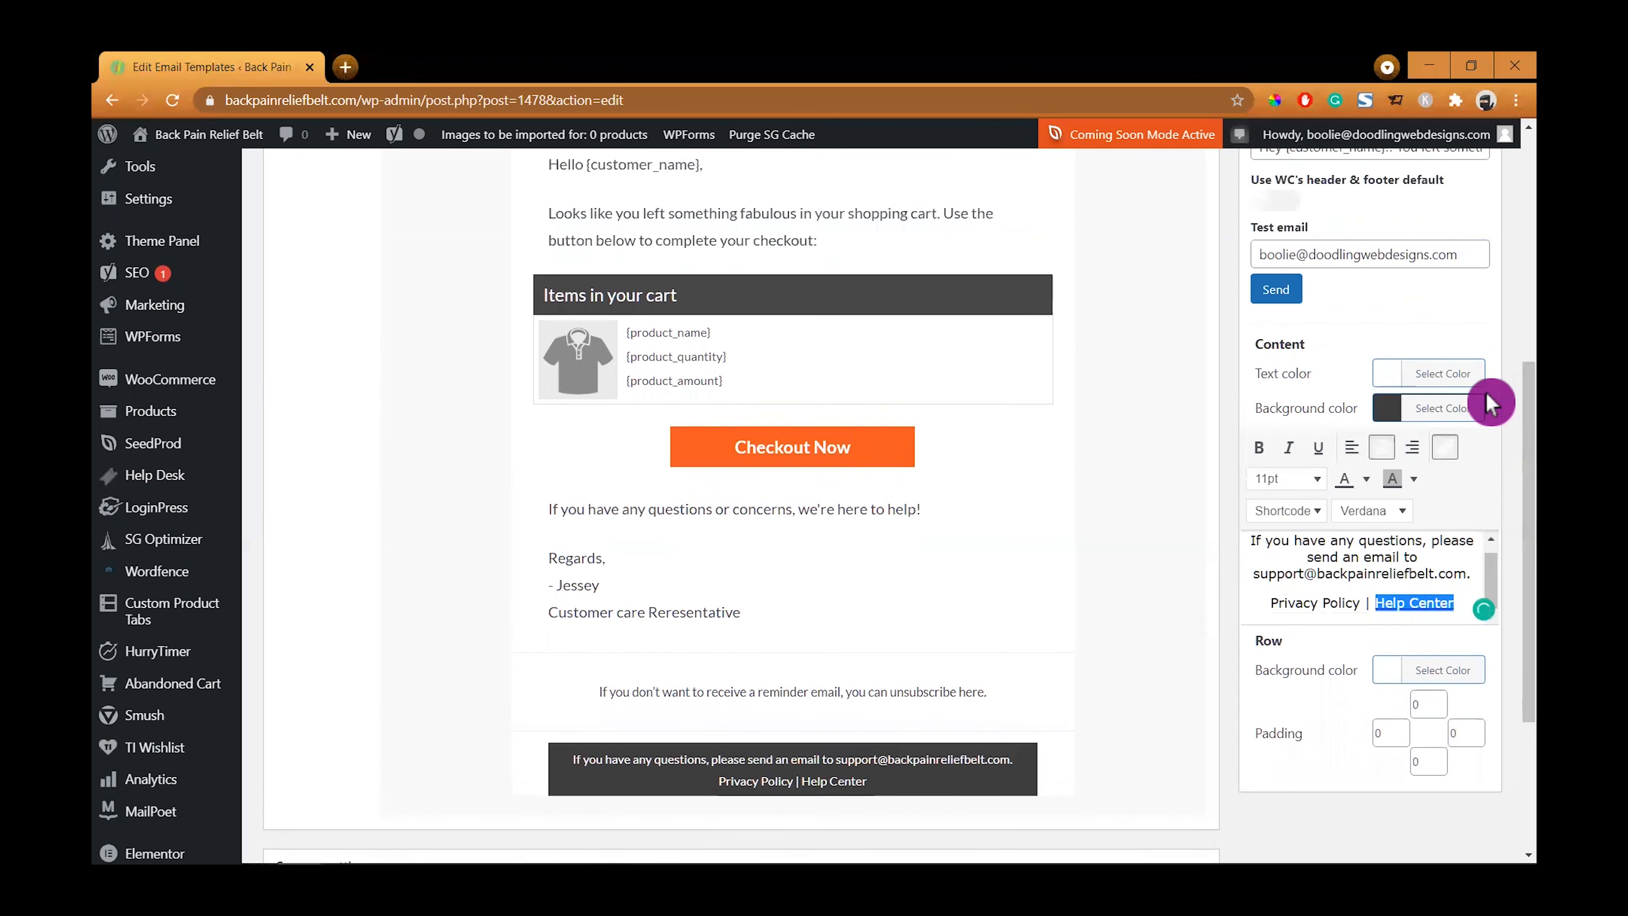
pyautogui.scroll(-5, 1228, 582)
pyautogui.click(1010, 595)
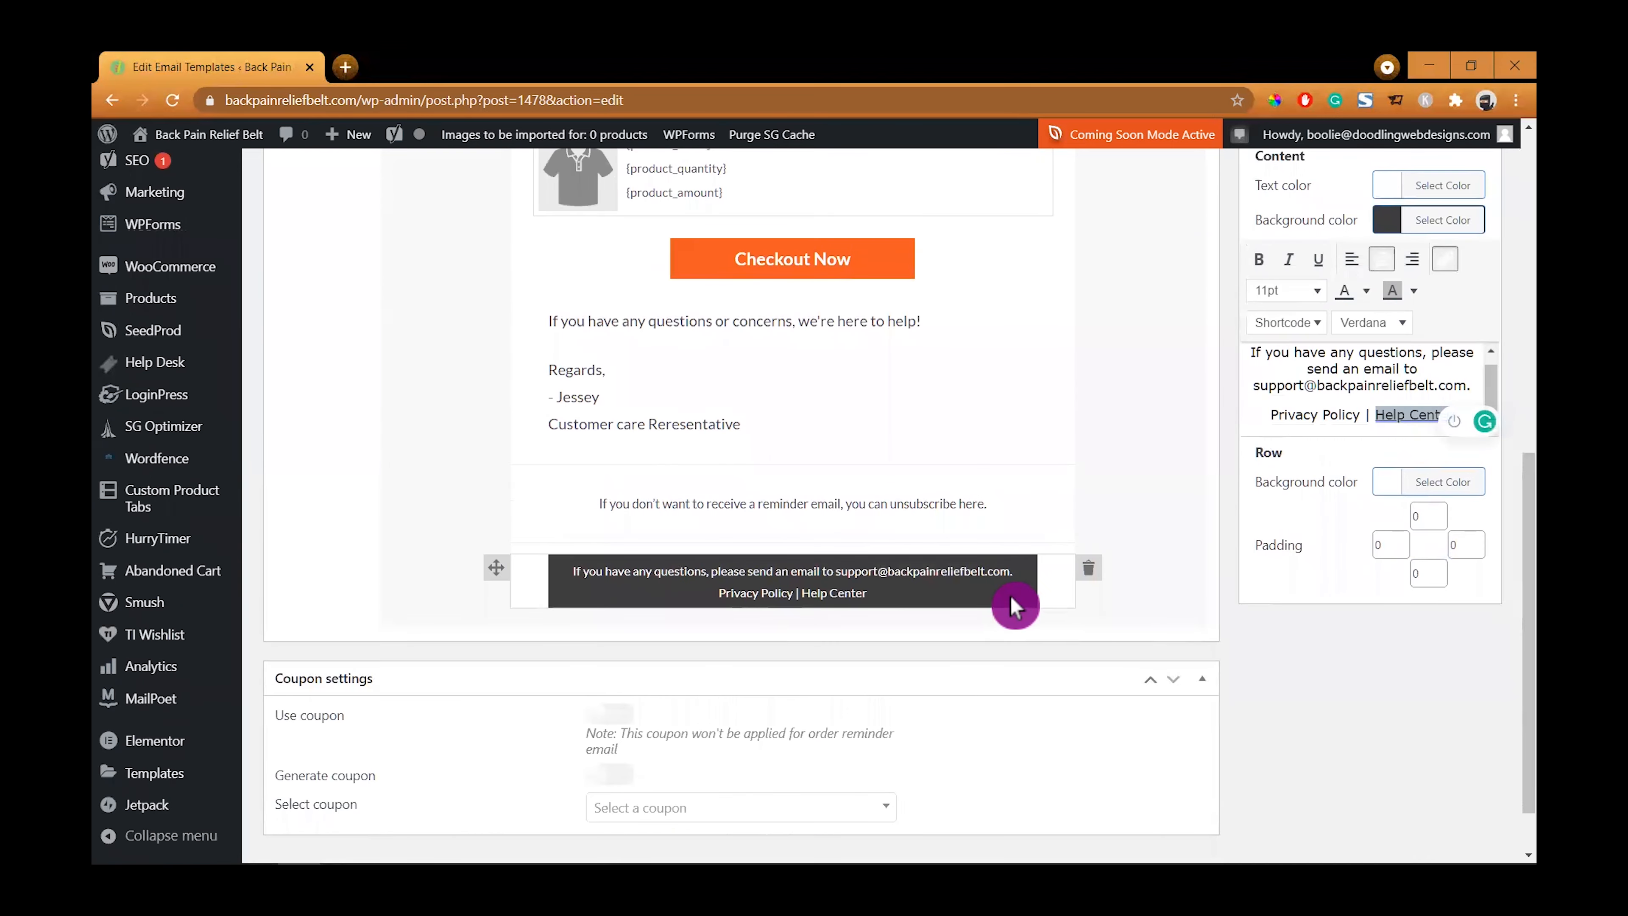
pyautogui.scroll(5, 1204, 460)
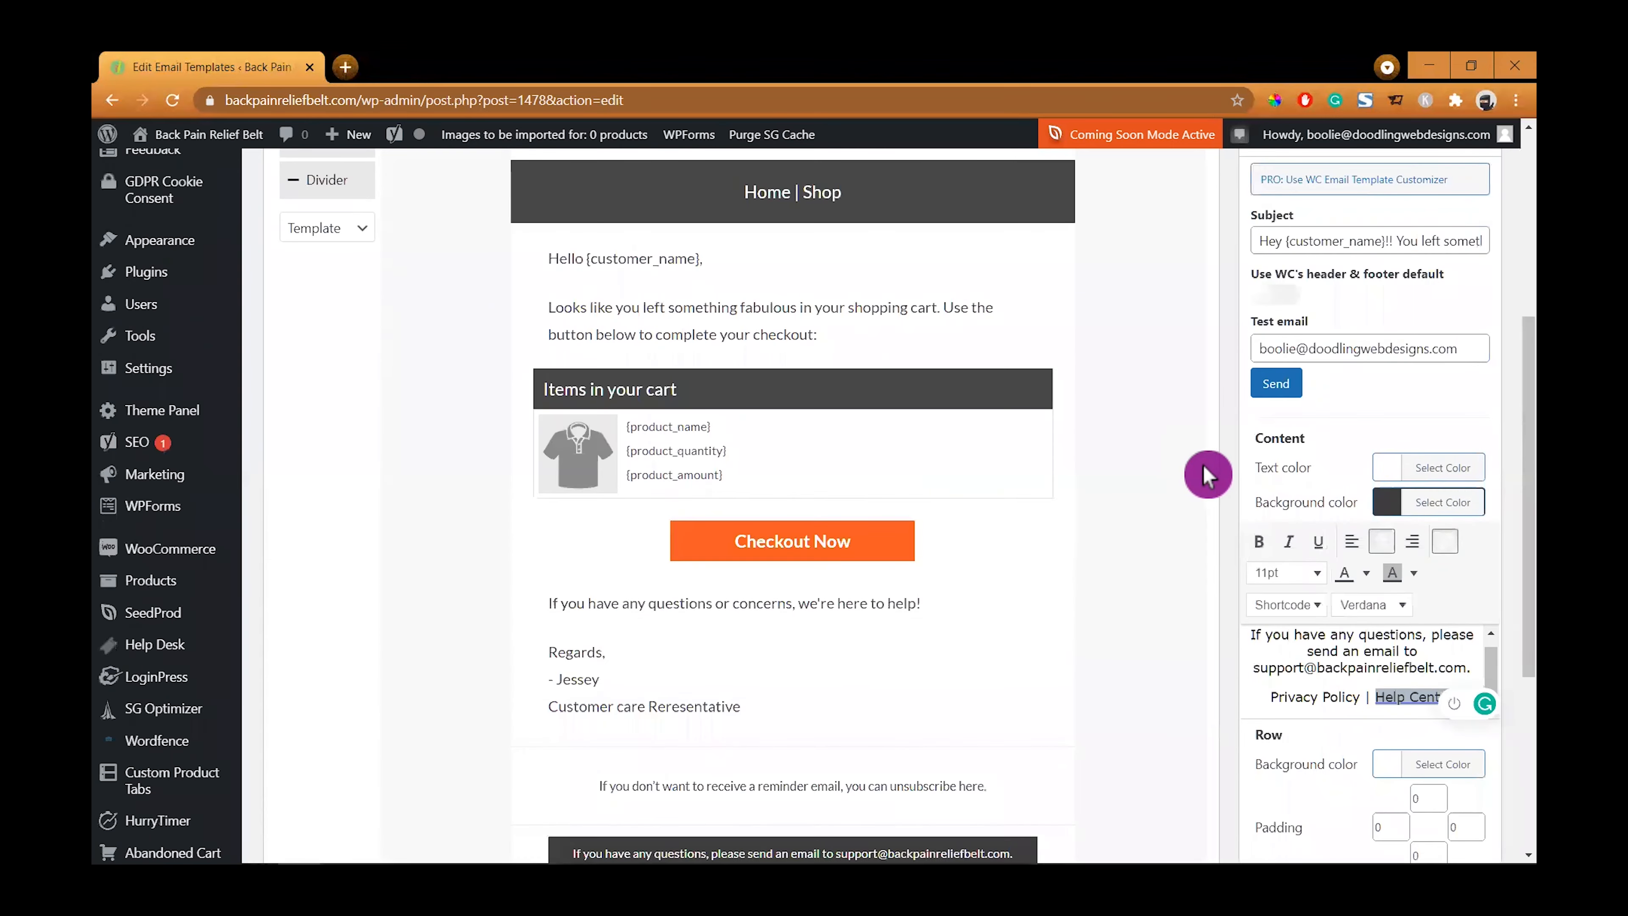
pyautogui.scroll(-4, 1204, 478)
pyautogui.scroll(3, 1206, 472)
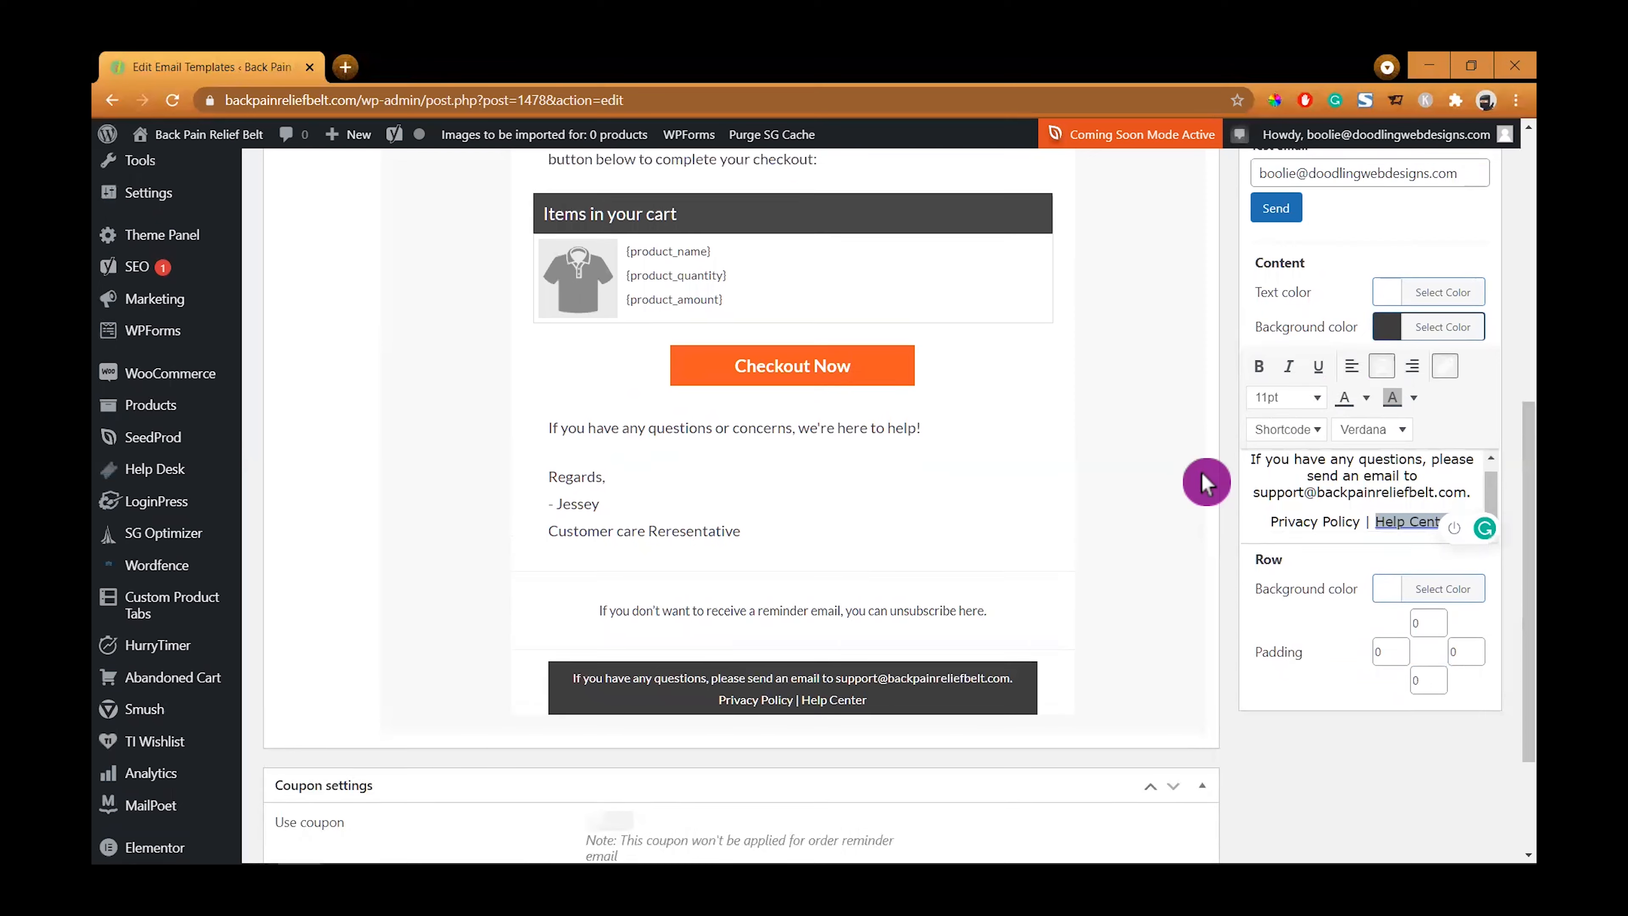
pyautogui.scroll(3, 1206, 469)
pyautogui.scroll(-1, 1206, 469)
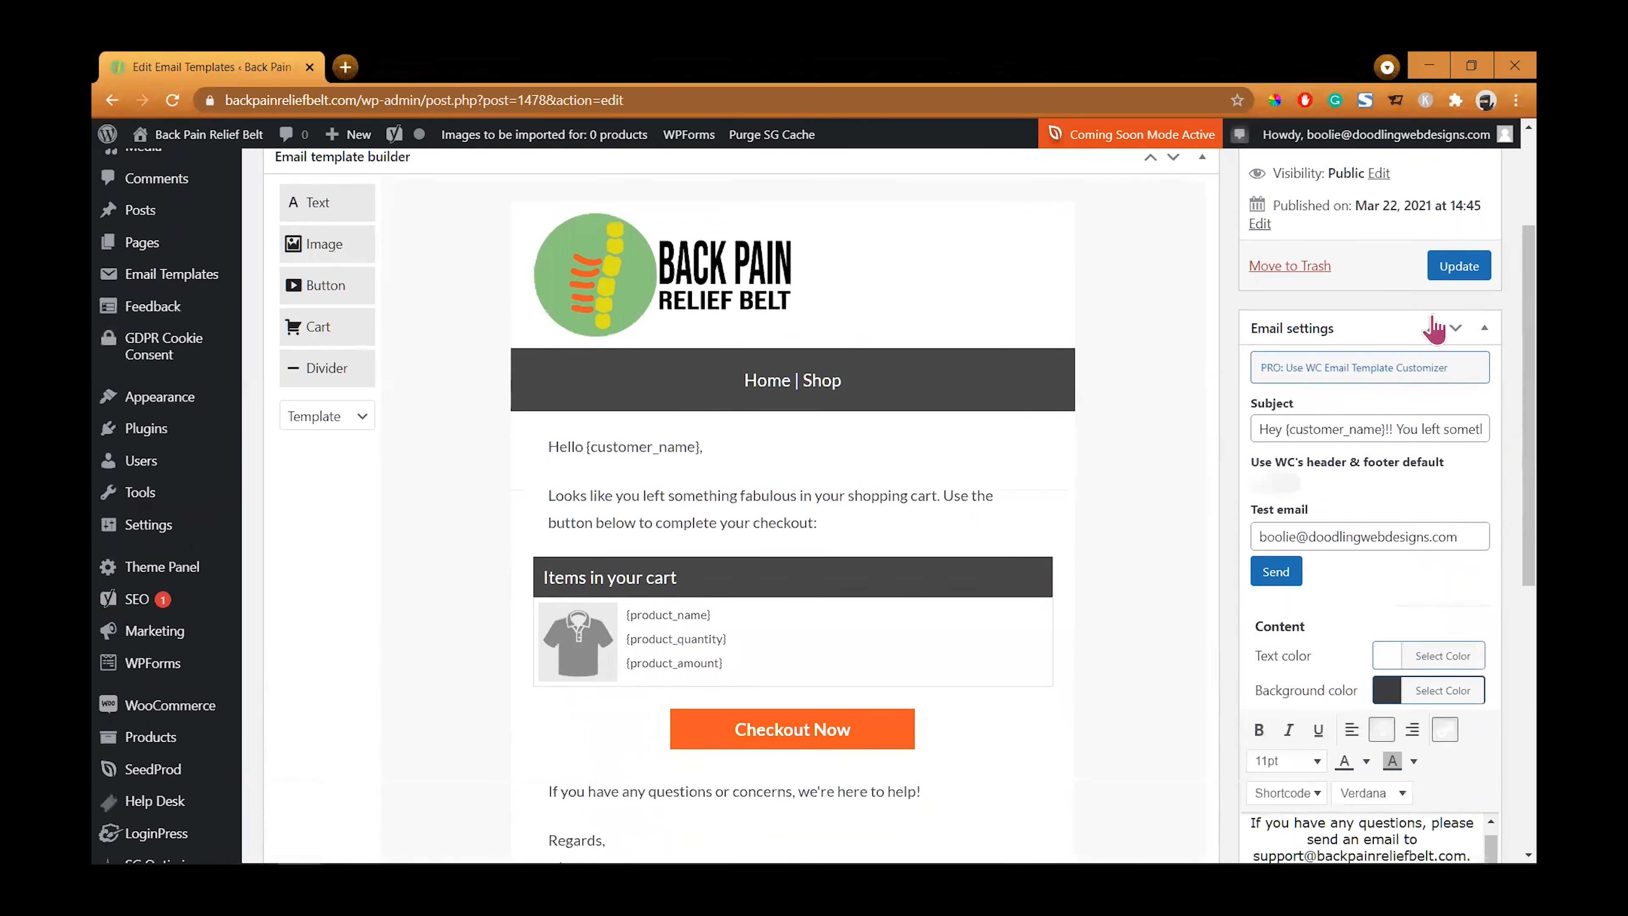
pyautogui.click(1459, 267)
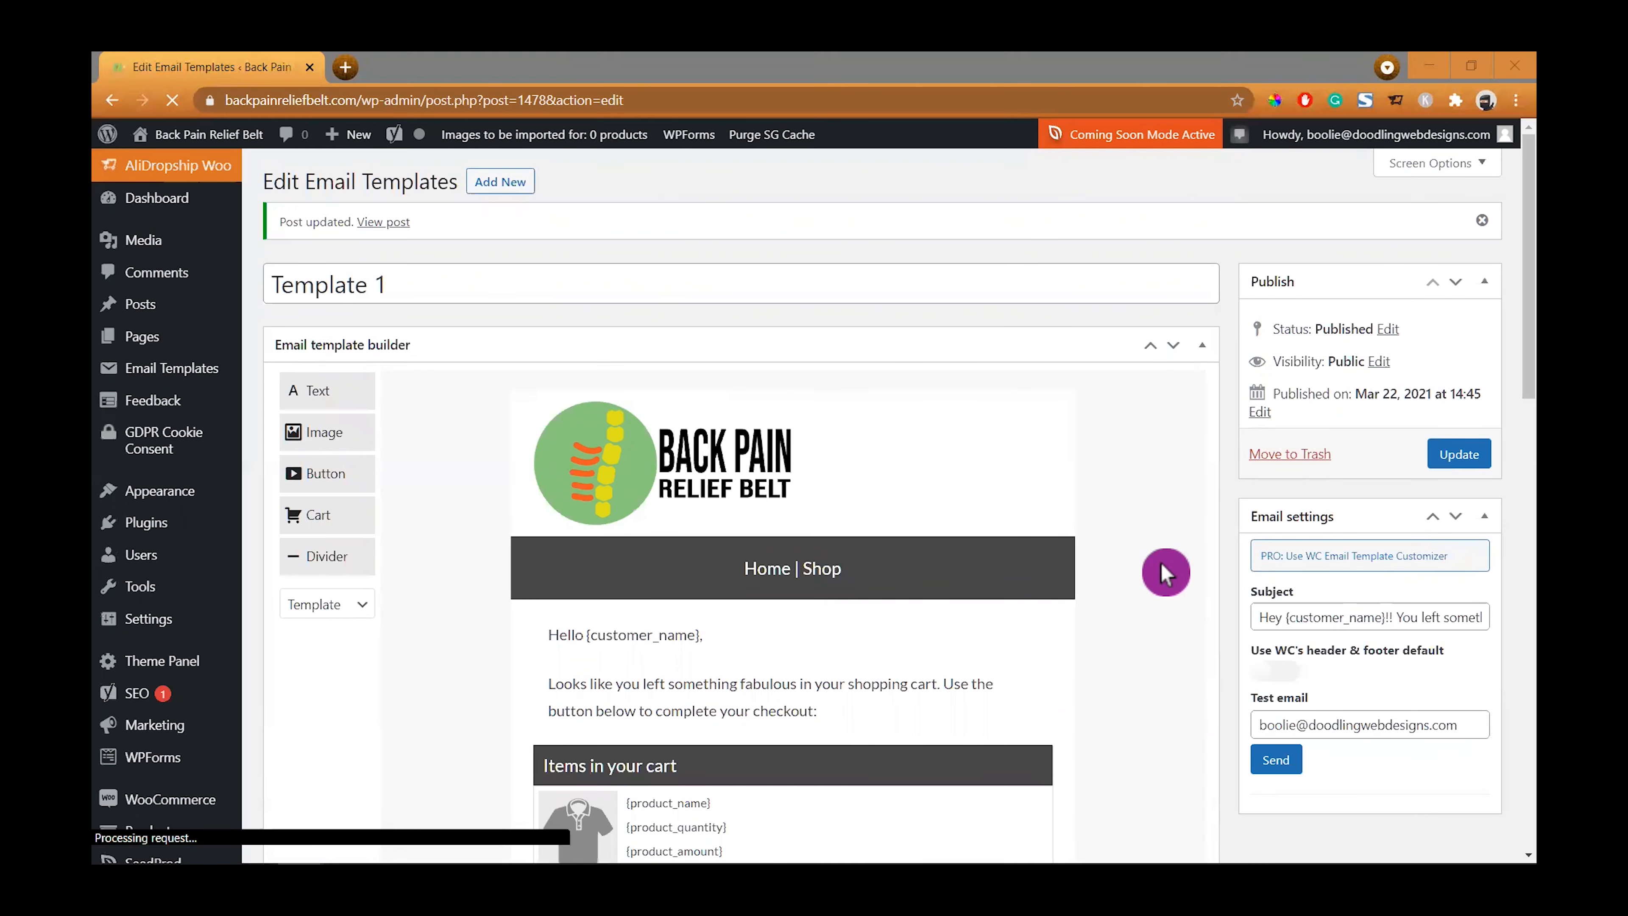
# - Set the footer row's background color to #3d3d3d, matching the footer content's background color
pyautogui.scroll(-9, 1161, 565)
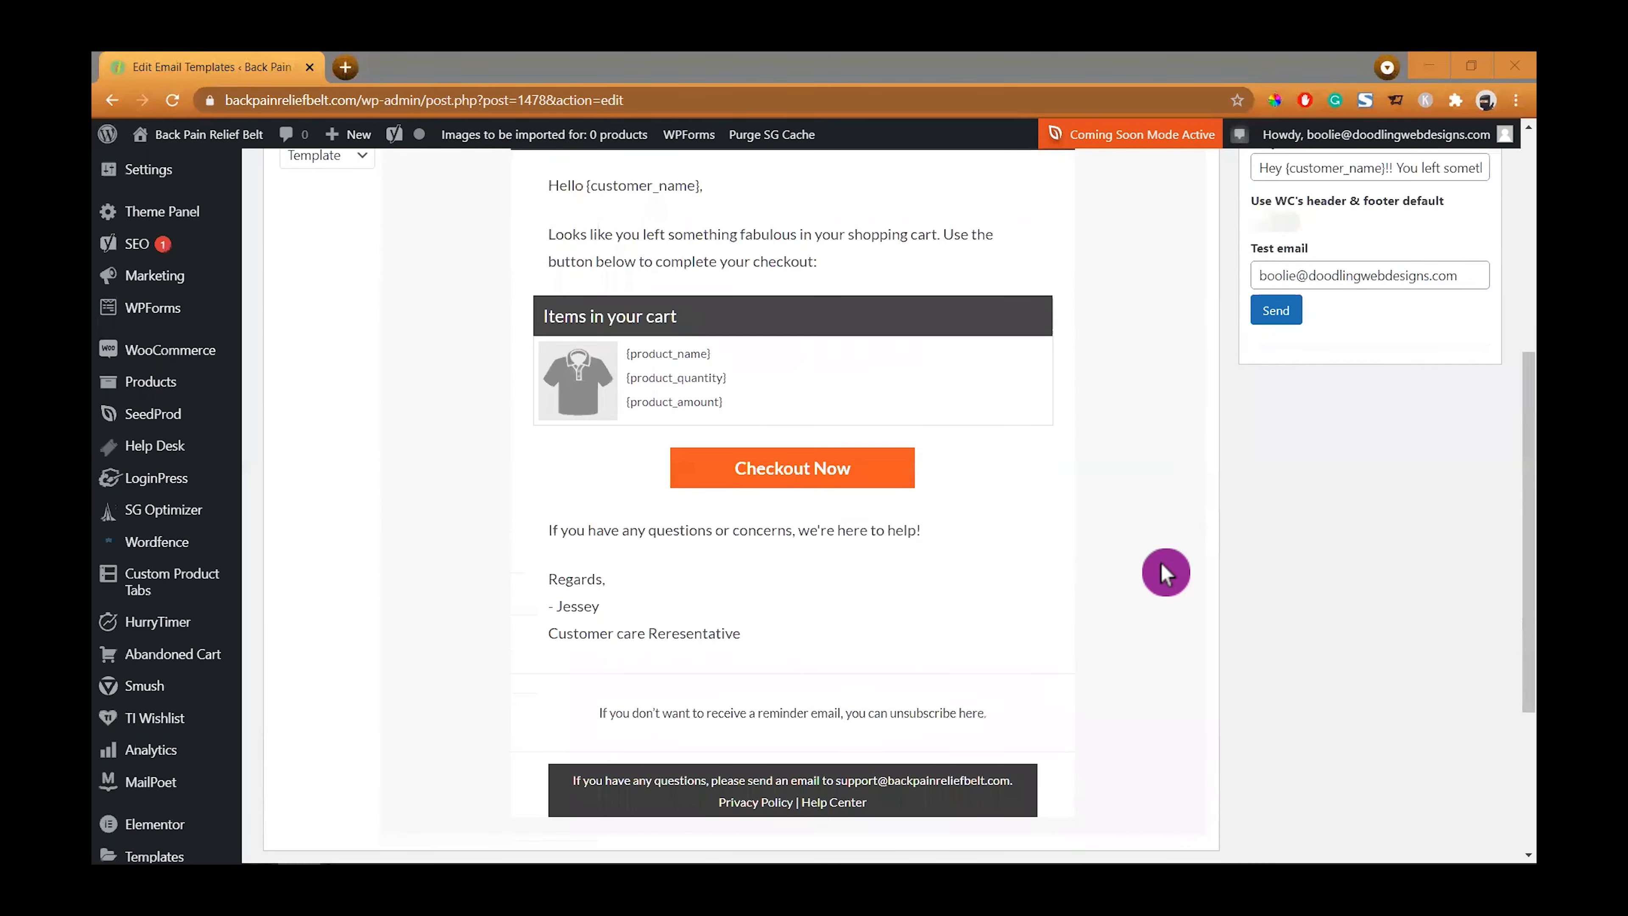
pyautogui.click(1028, 680)
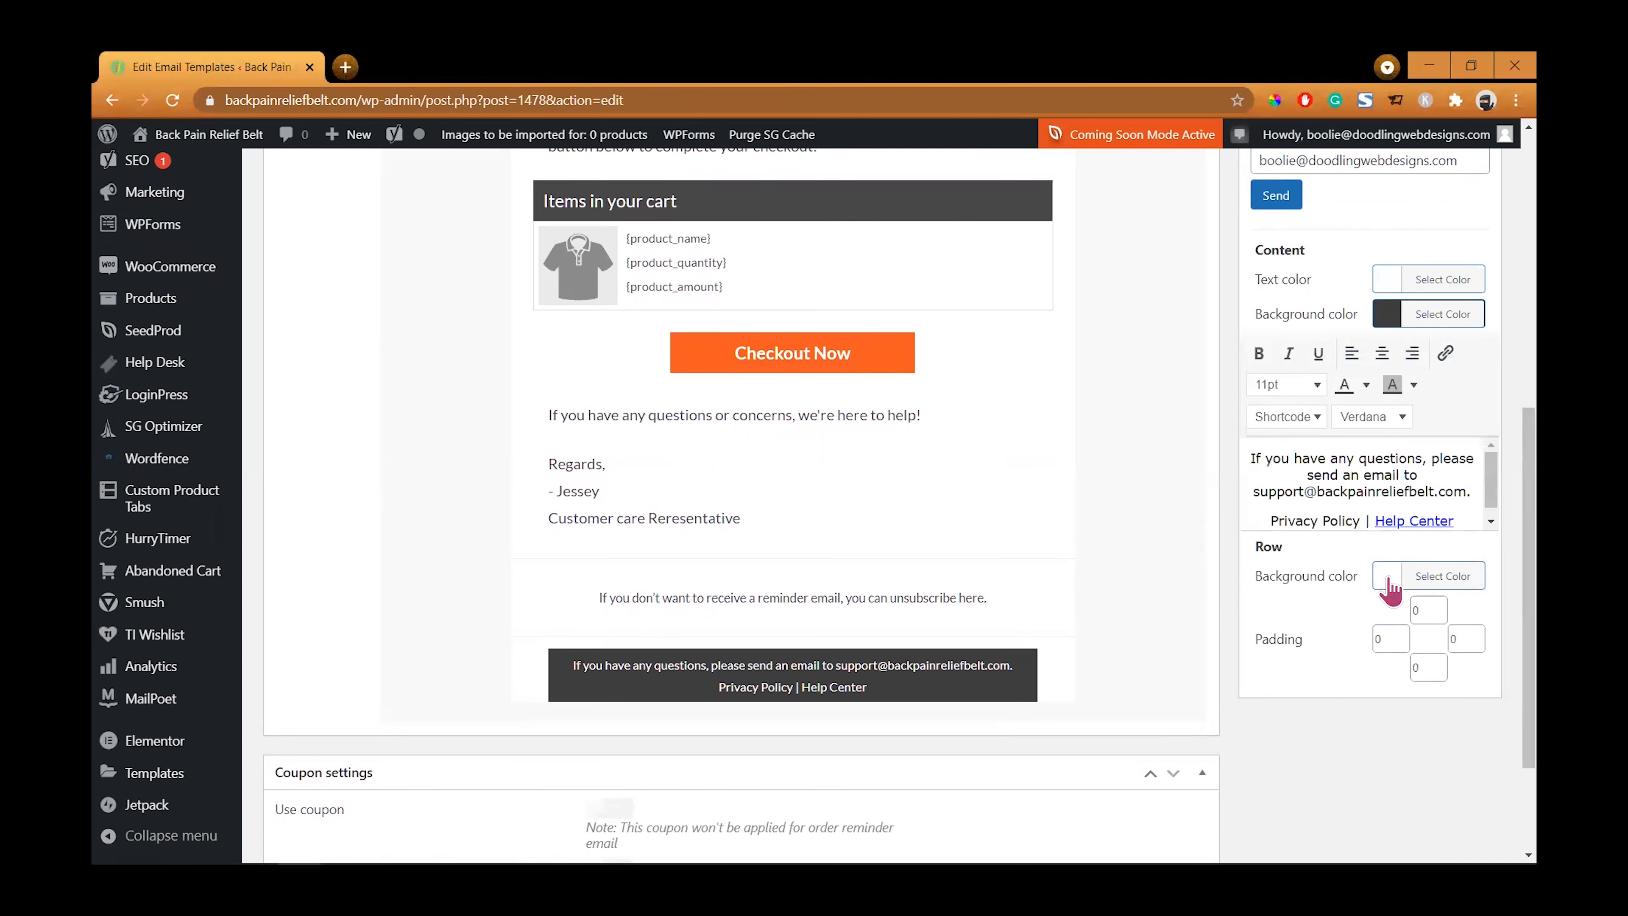
pyautogui.click(1387, 313)
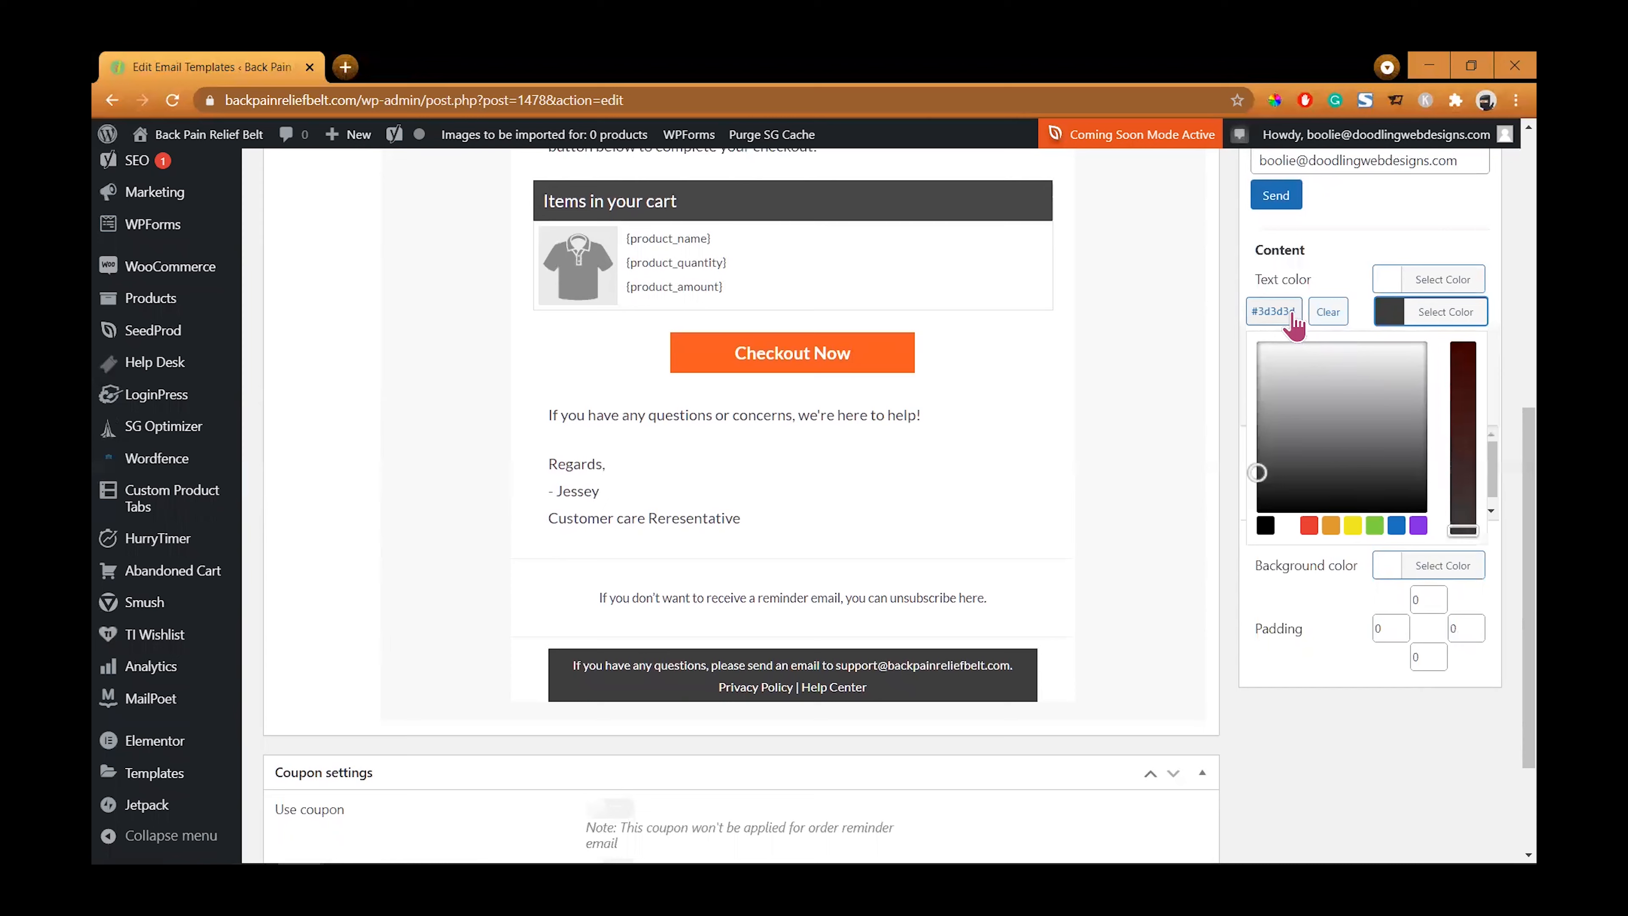
pyautogui.click(1243, 314)
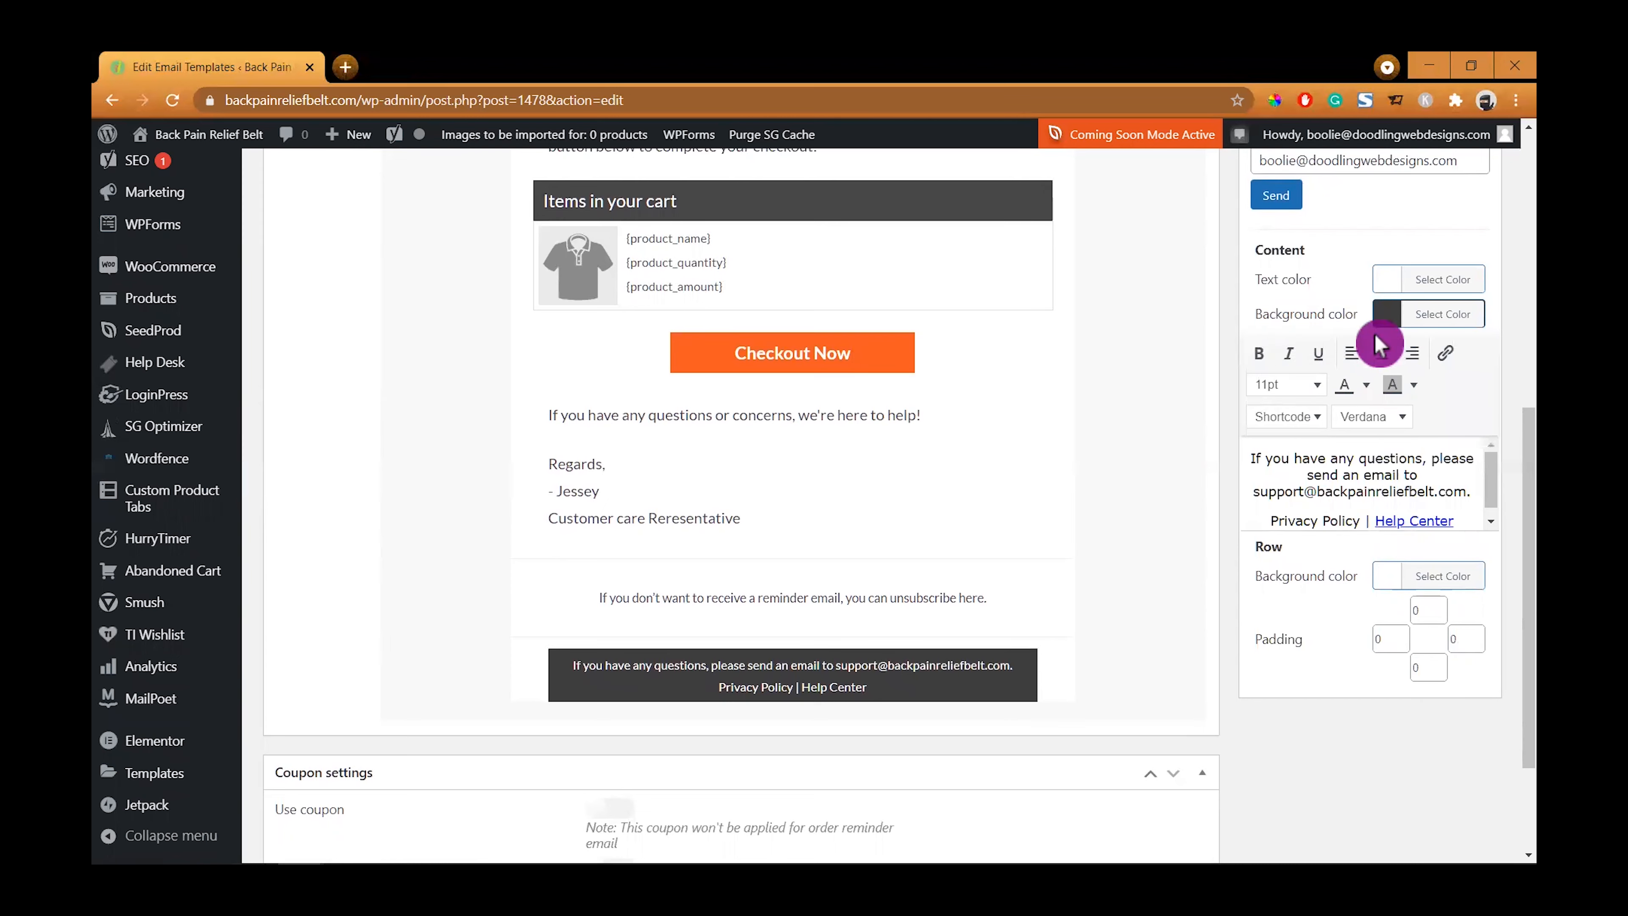
pyautogui.click(1387, 320)
pyautogui.moveTo(1288, 312); pyautogui.dragTo(1217, 309)
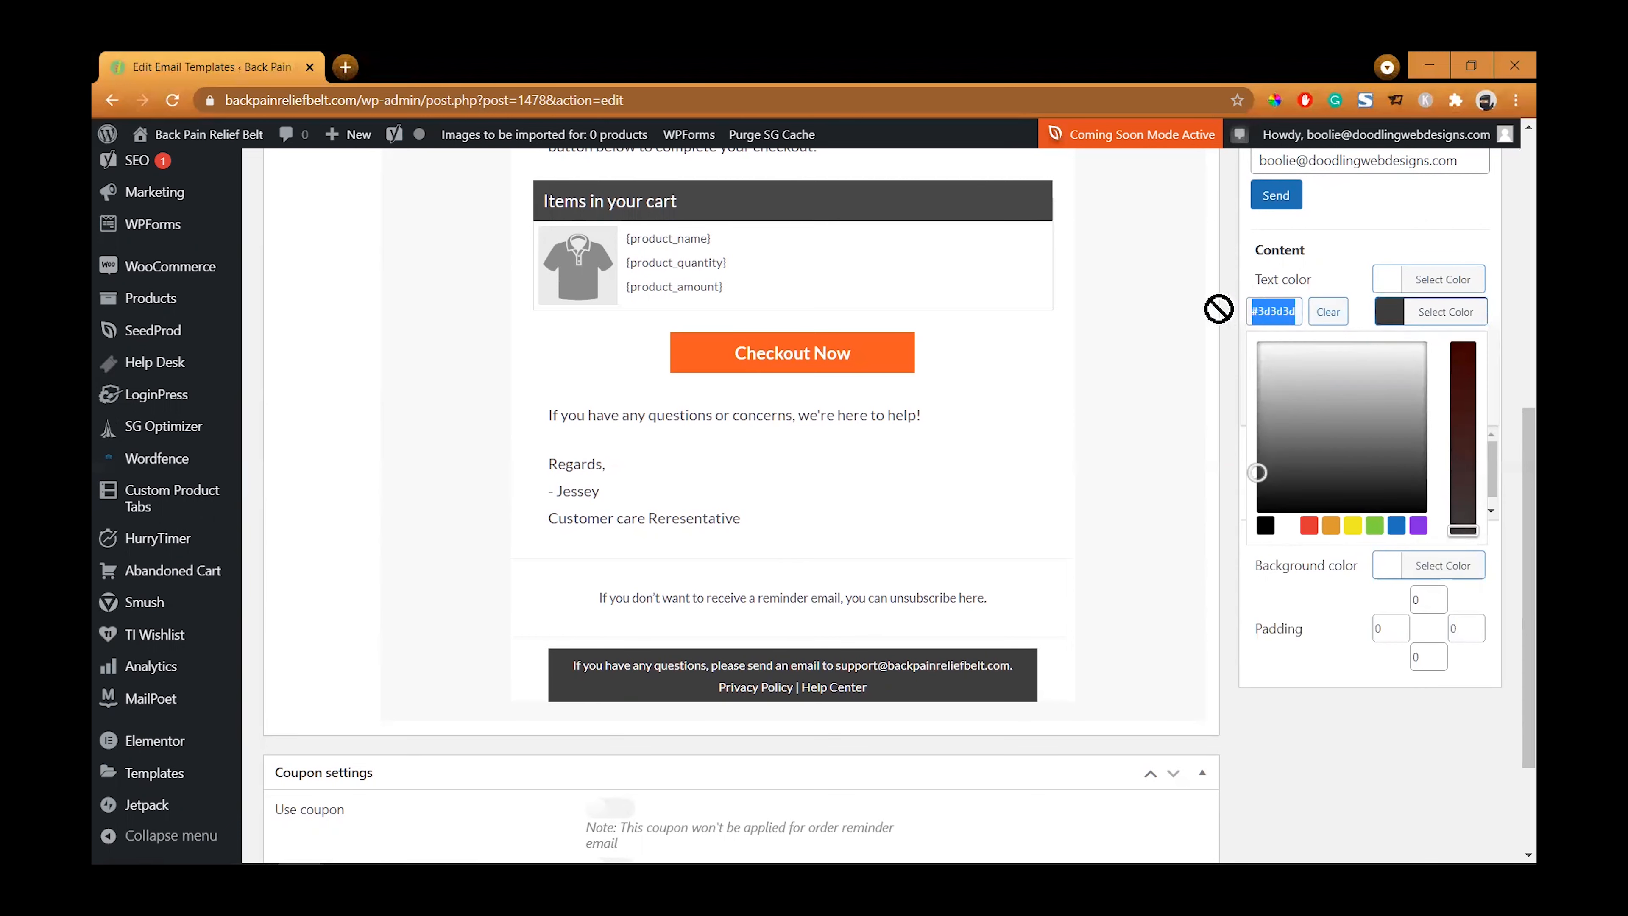
pyautogui.click(1330, 685)
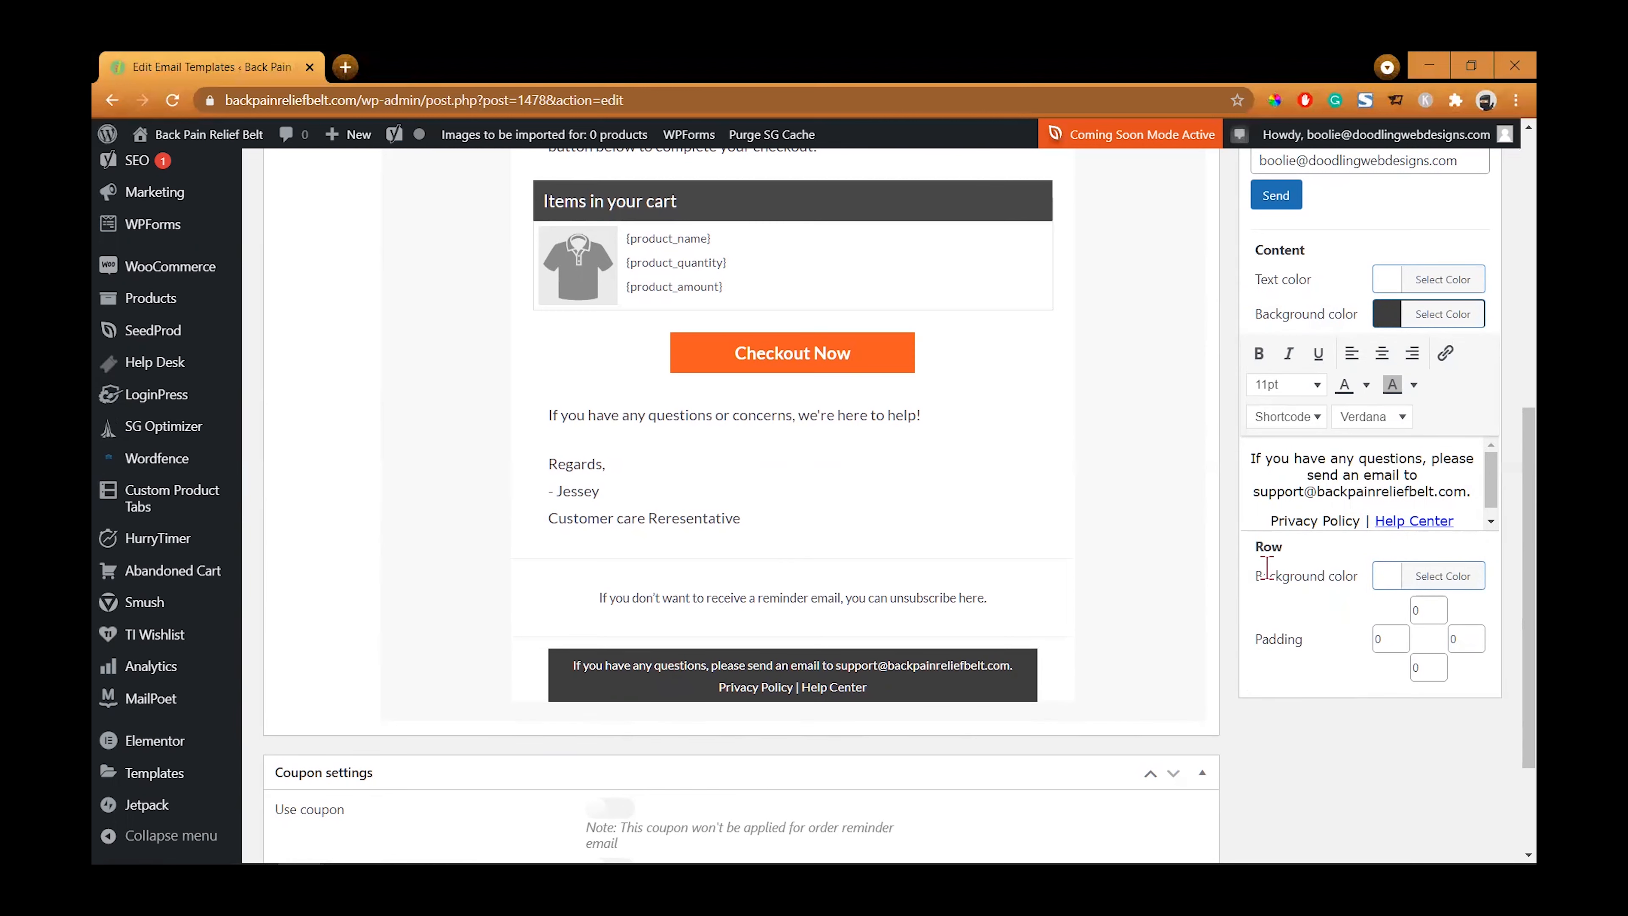
pyautogui.click(1387, 593)
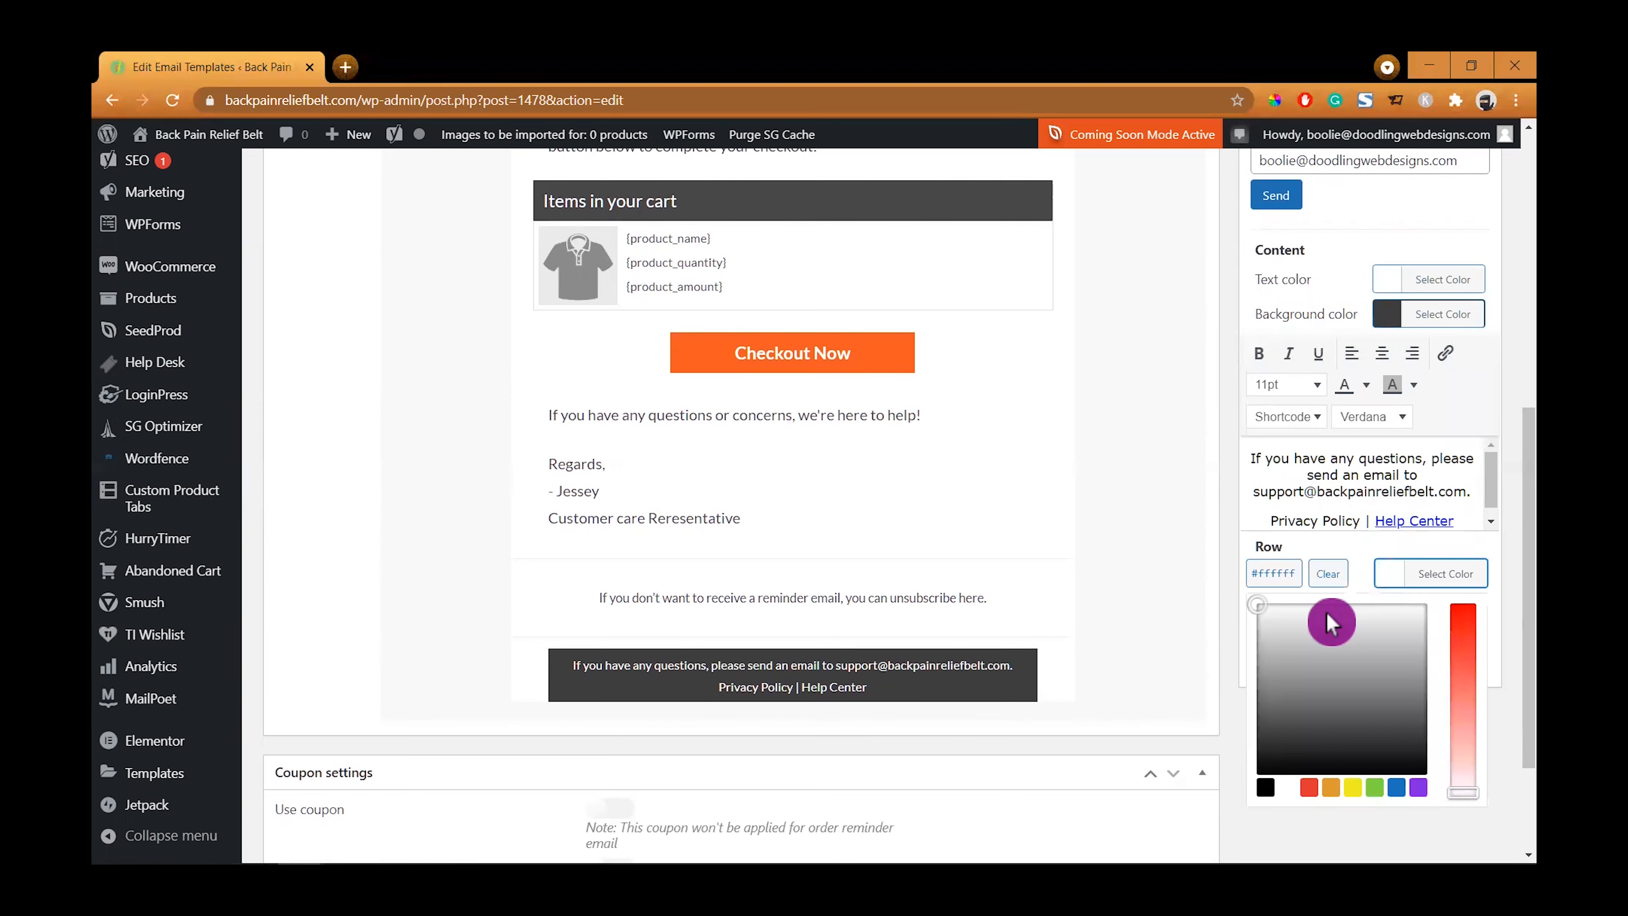
pyautogui.moveTo(1290, 582); pyautogui.dragTo(1232, 580)
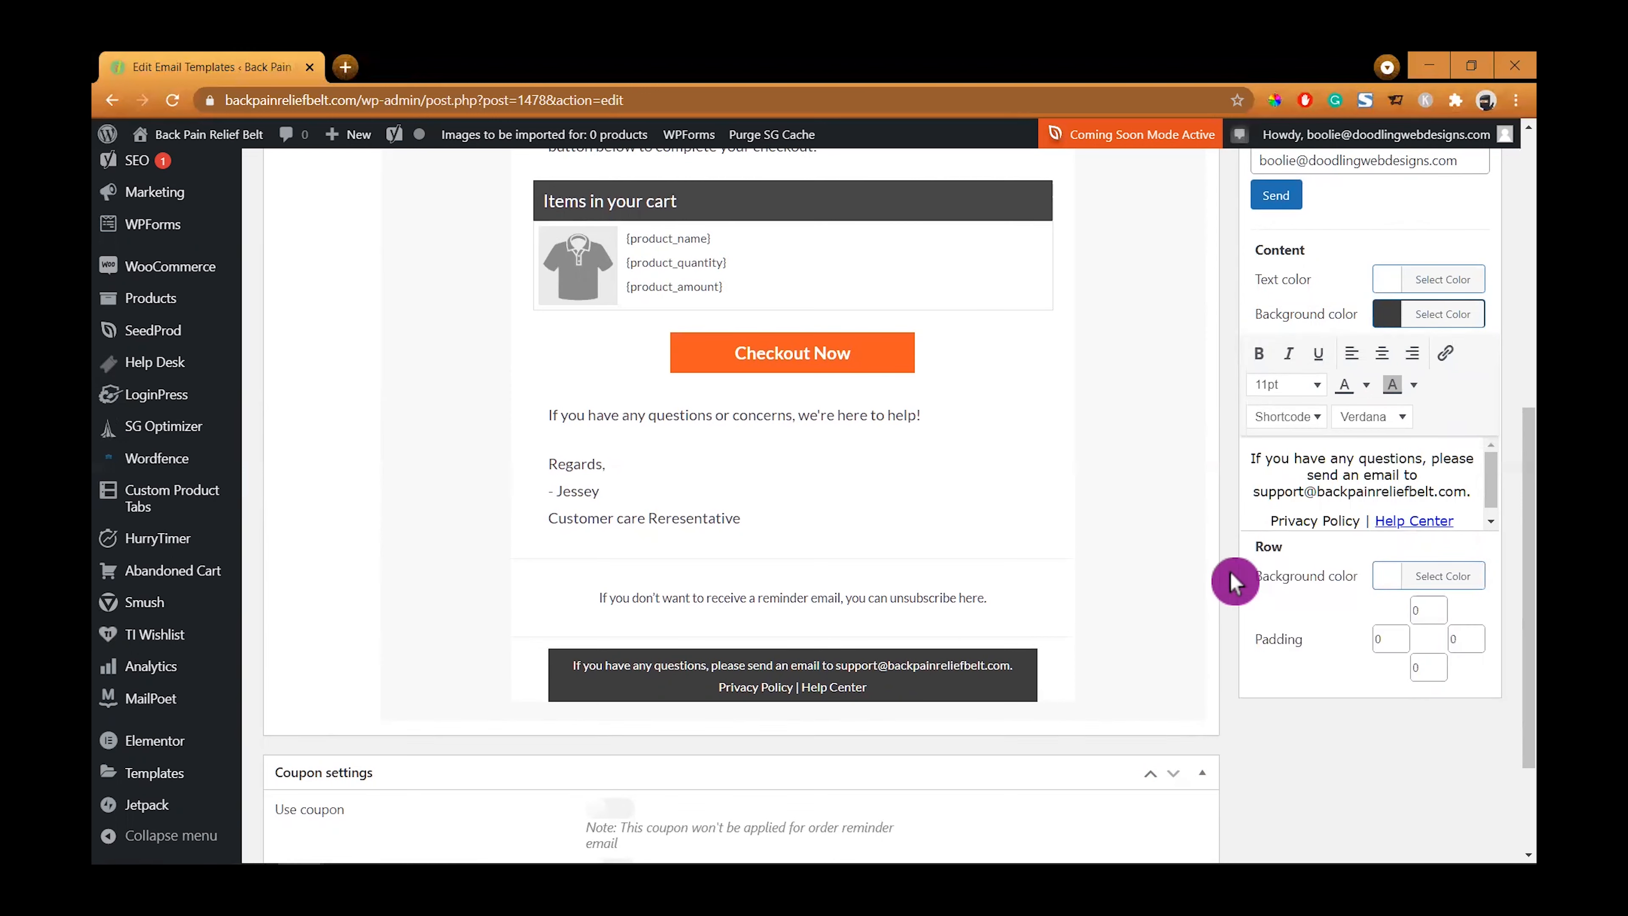
pyautogui.click(1384, 589)
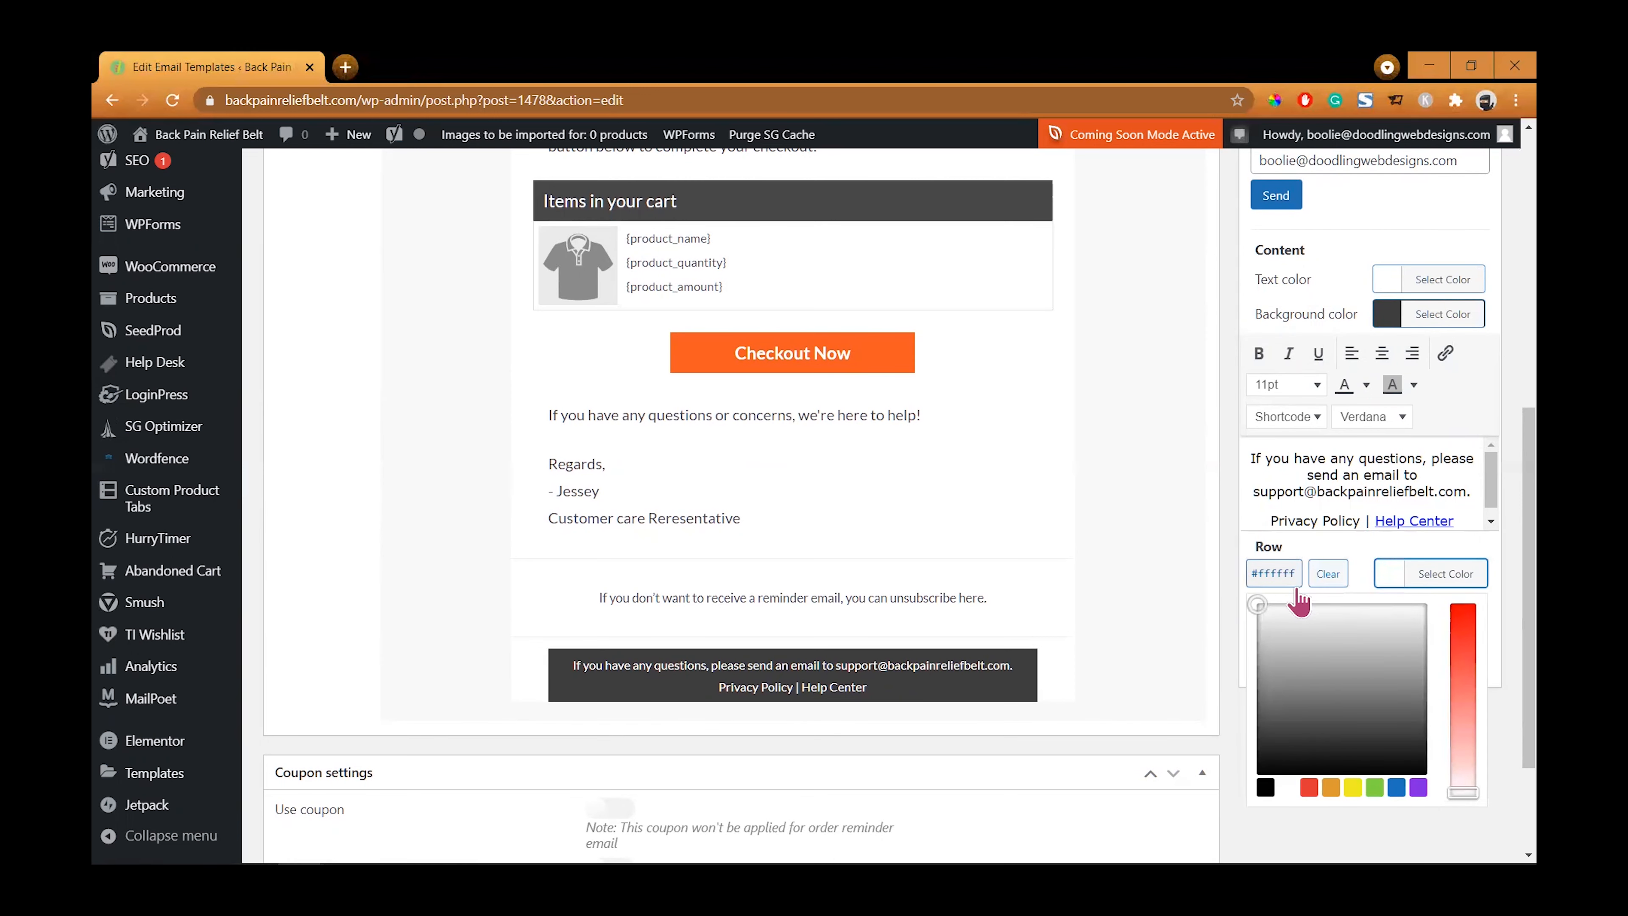
pyautogui.click(1246, 580)
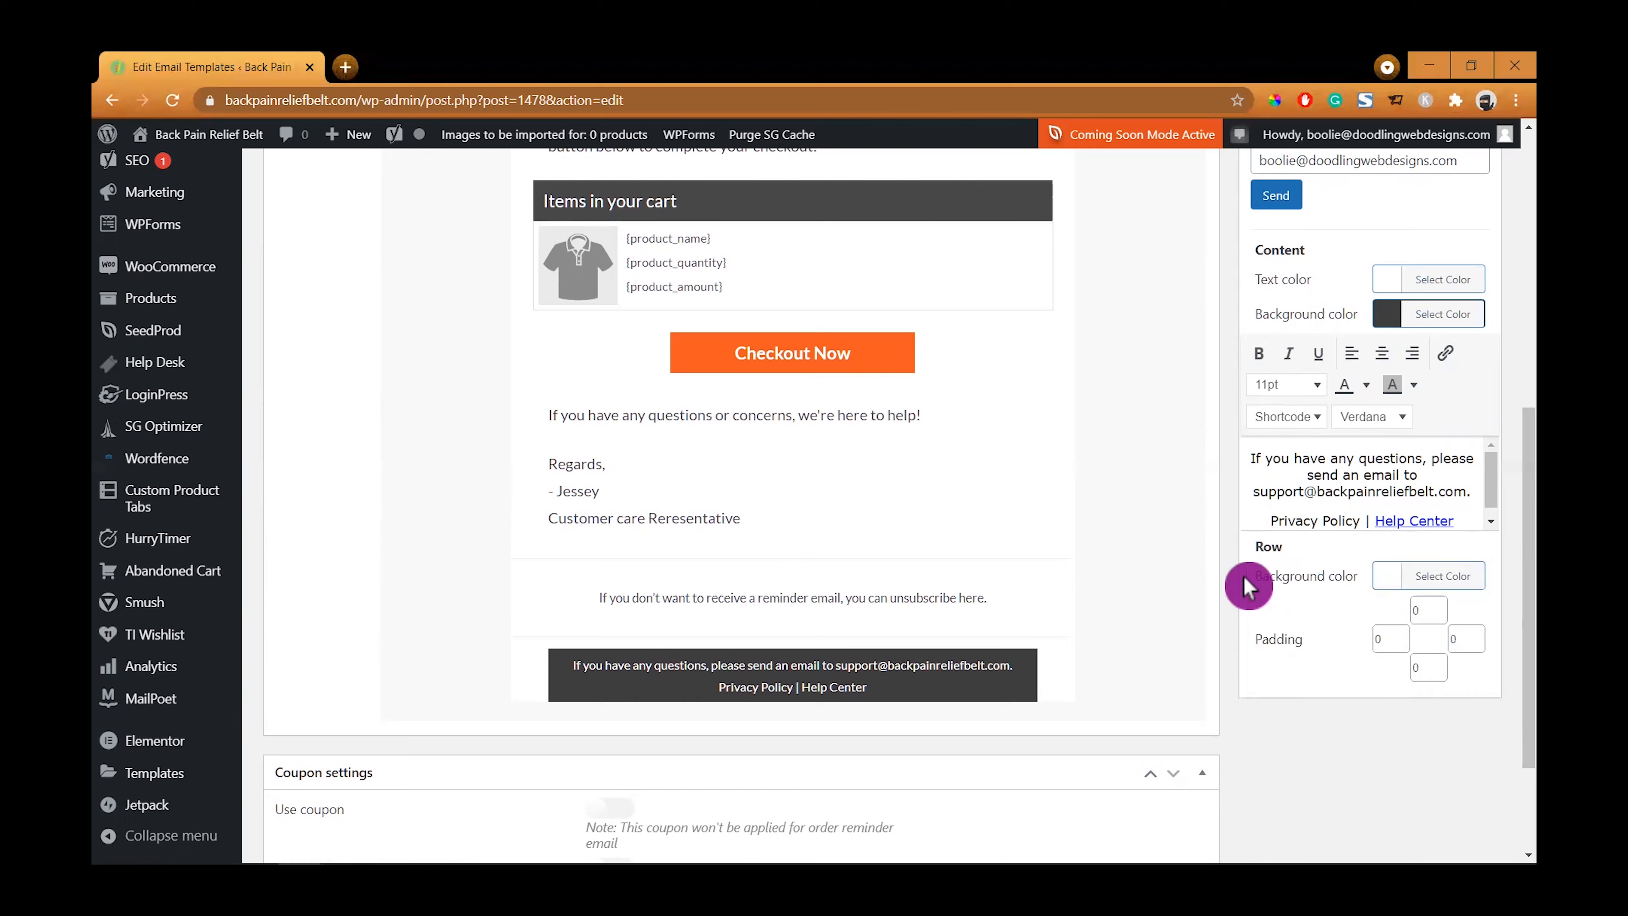
pyautogui.click(1388, 584)
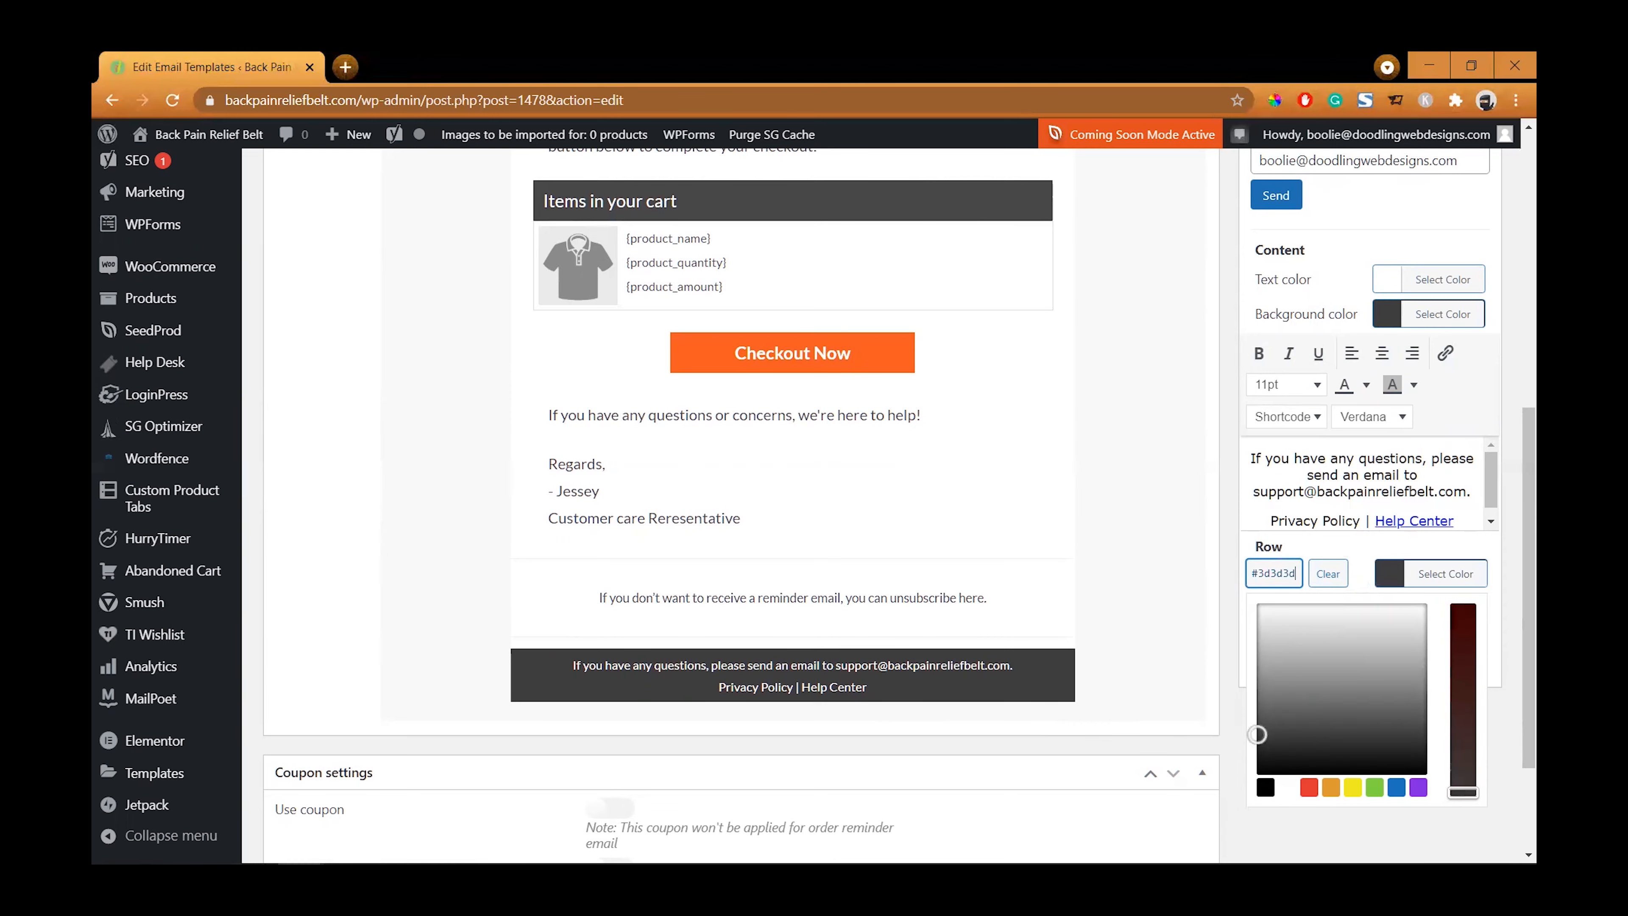
pyautogui.click(1289, 809)
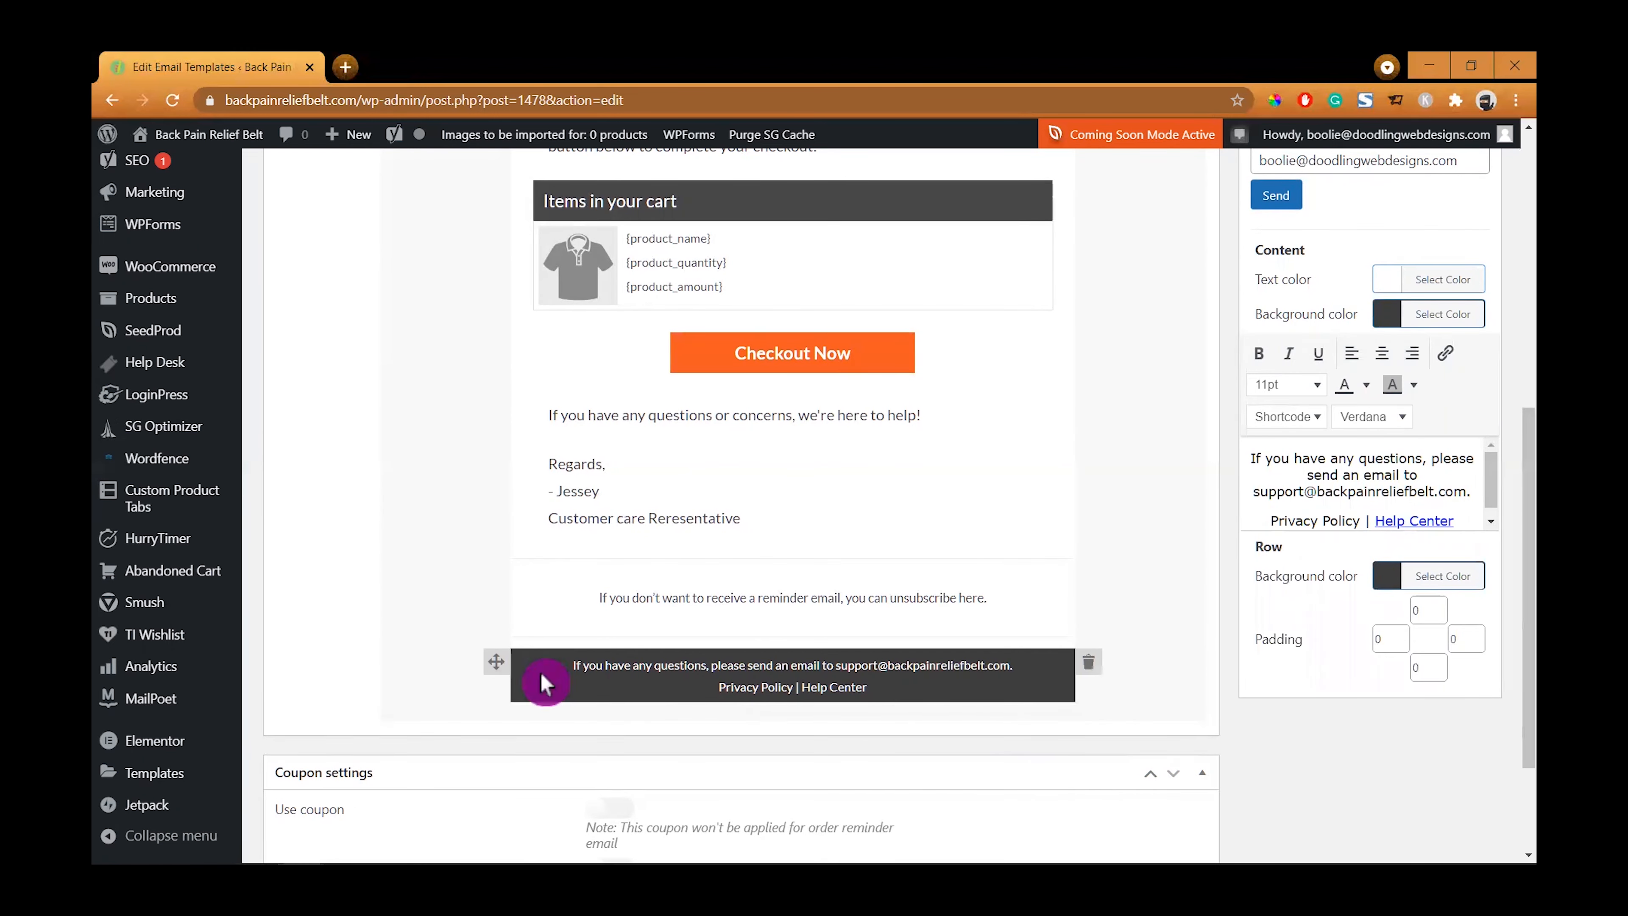
# - Make the word "here" in the unsubscribe line bold and underlined
pyautogui.scroll(1, 1180, 659)
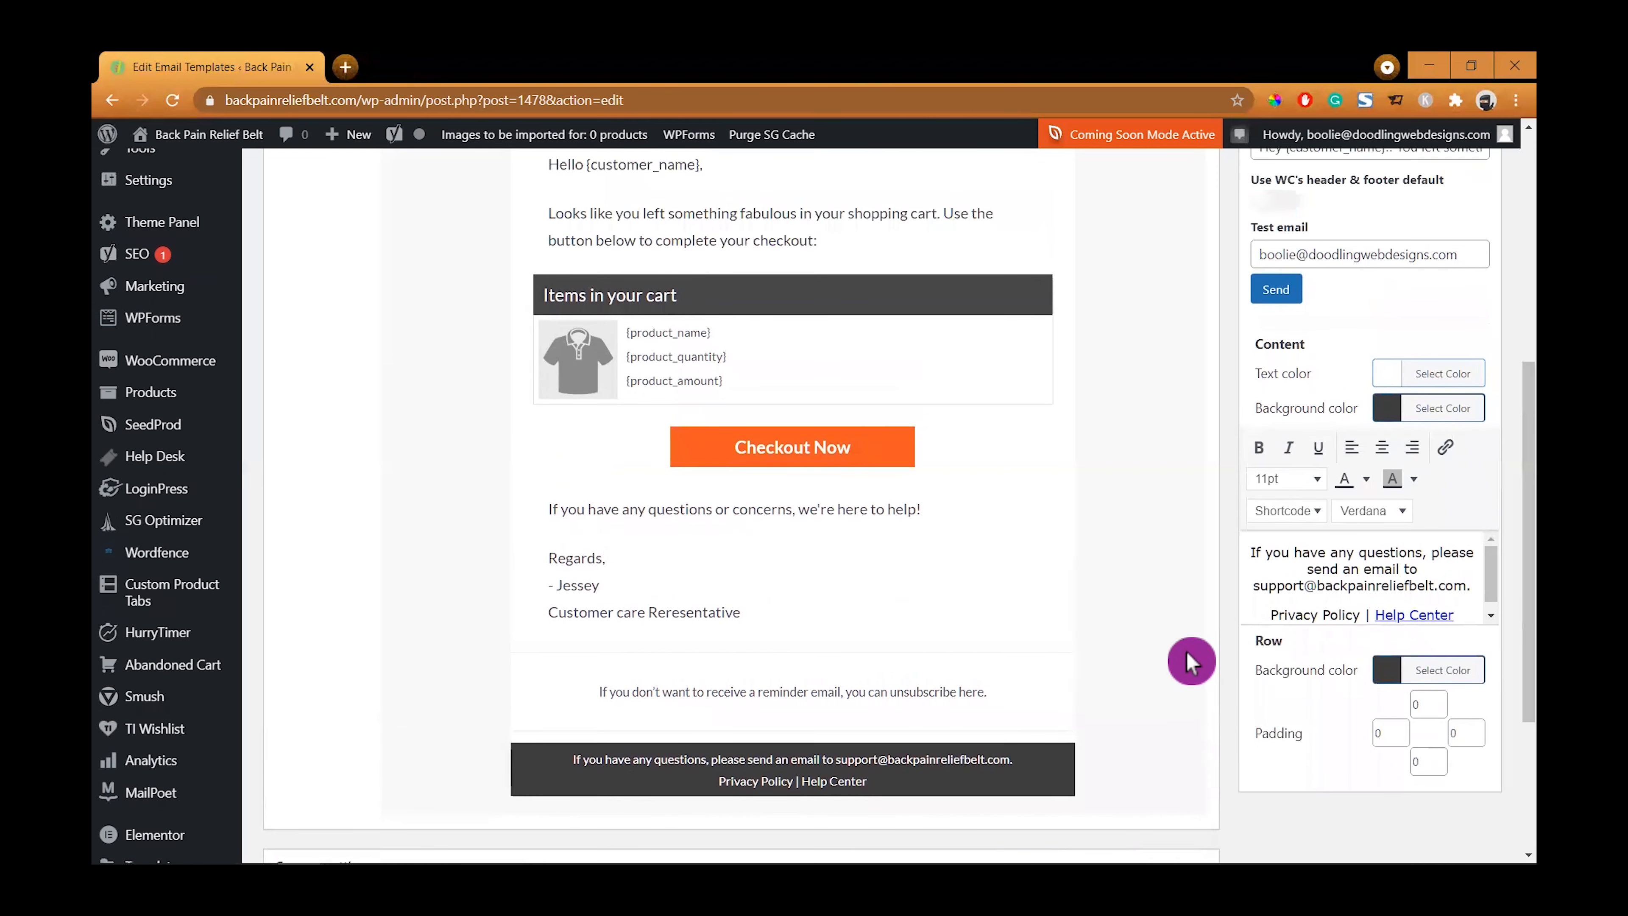
pyautogui.scroll(3, 1186, 652)
pyautogui.scroll(-4, 1186, 651)
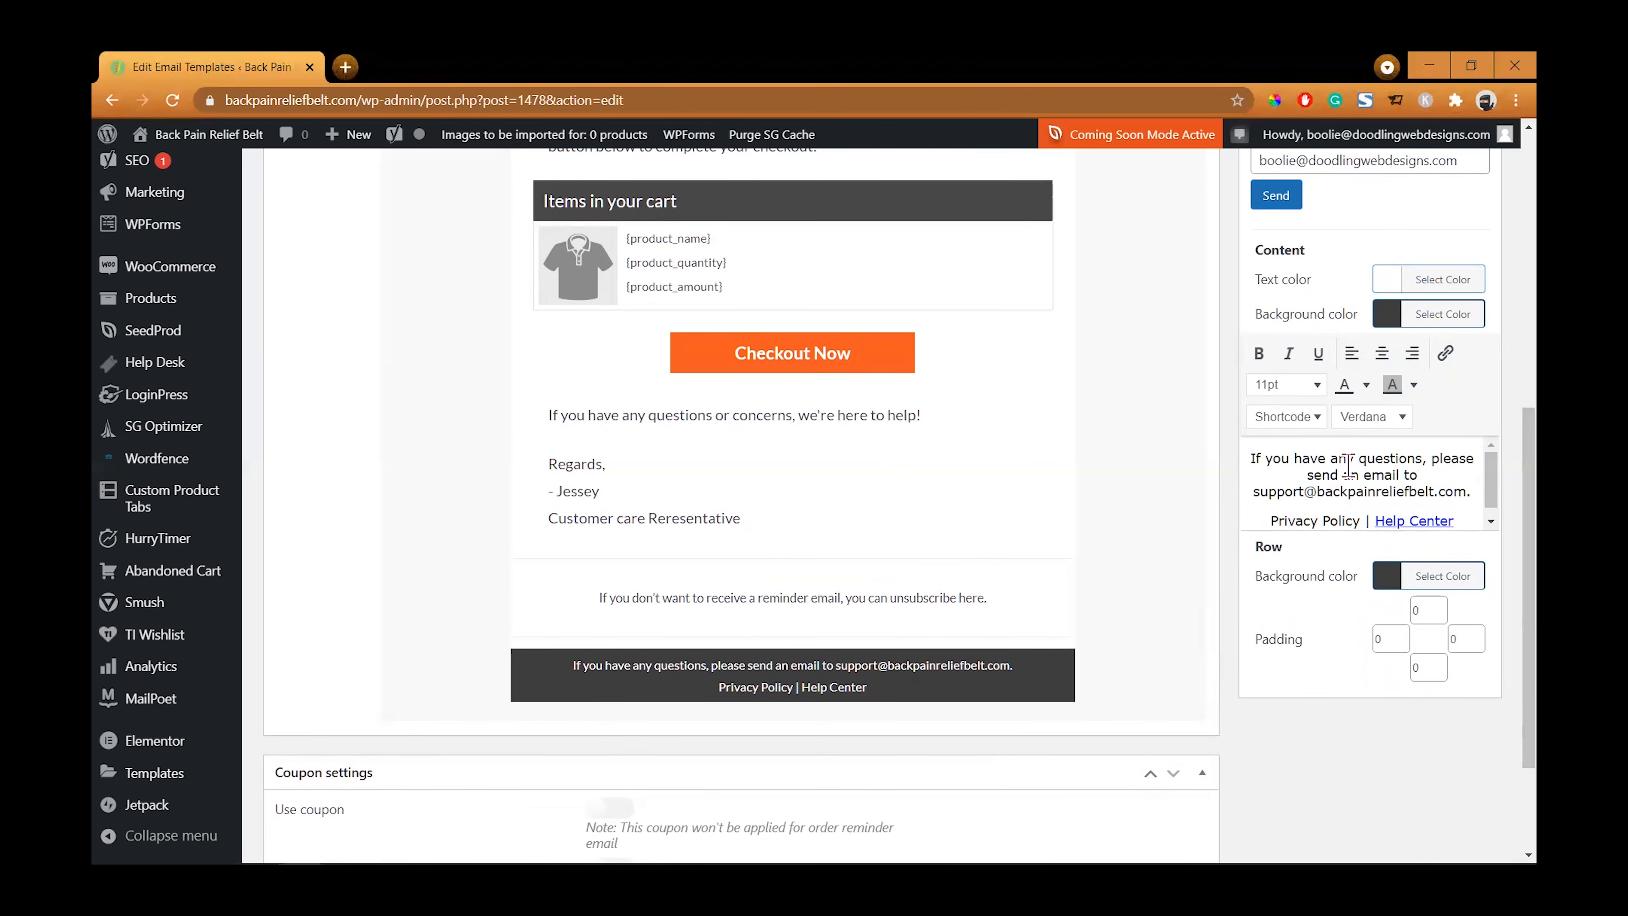
pyautogui.click(885, 589)
pyautogui.click(1444, 478)
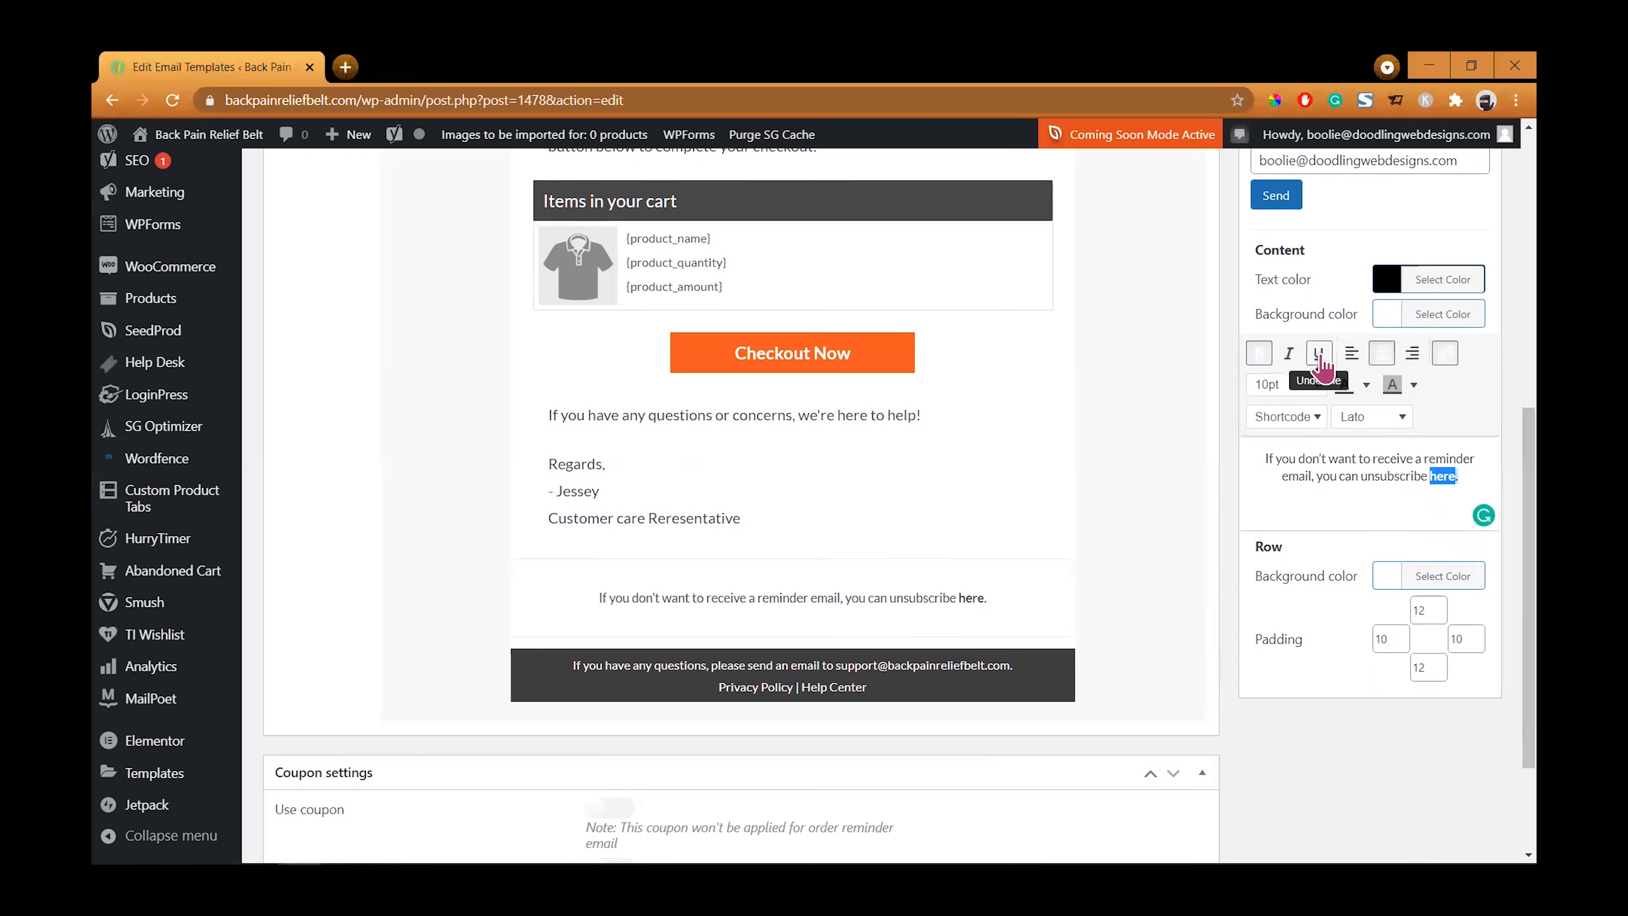
pyautogui.click(1319, 354)
pyautogui.click(1335, 516)
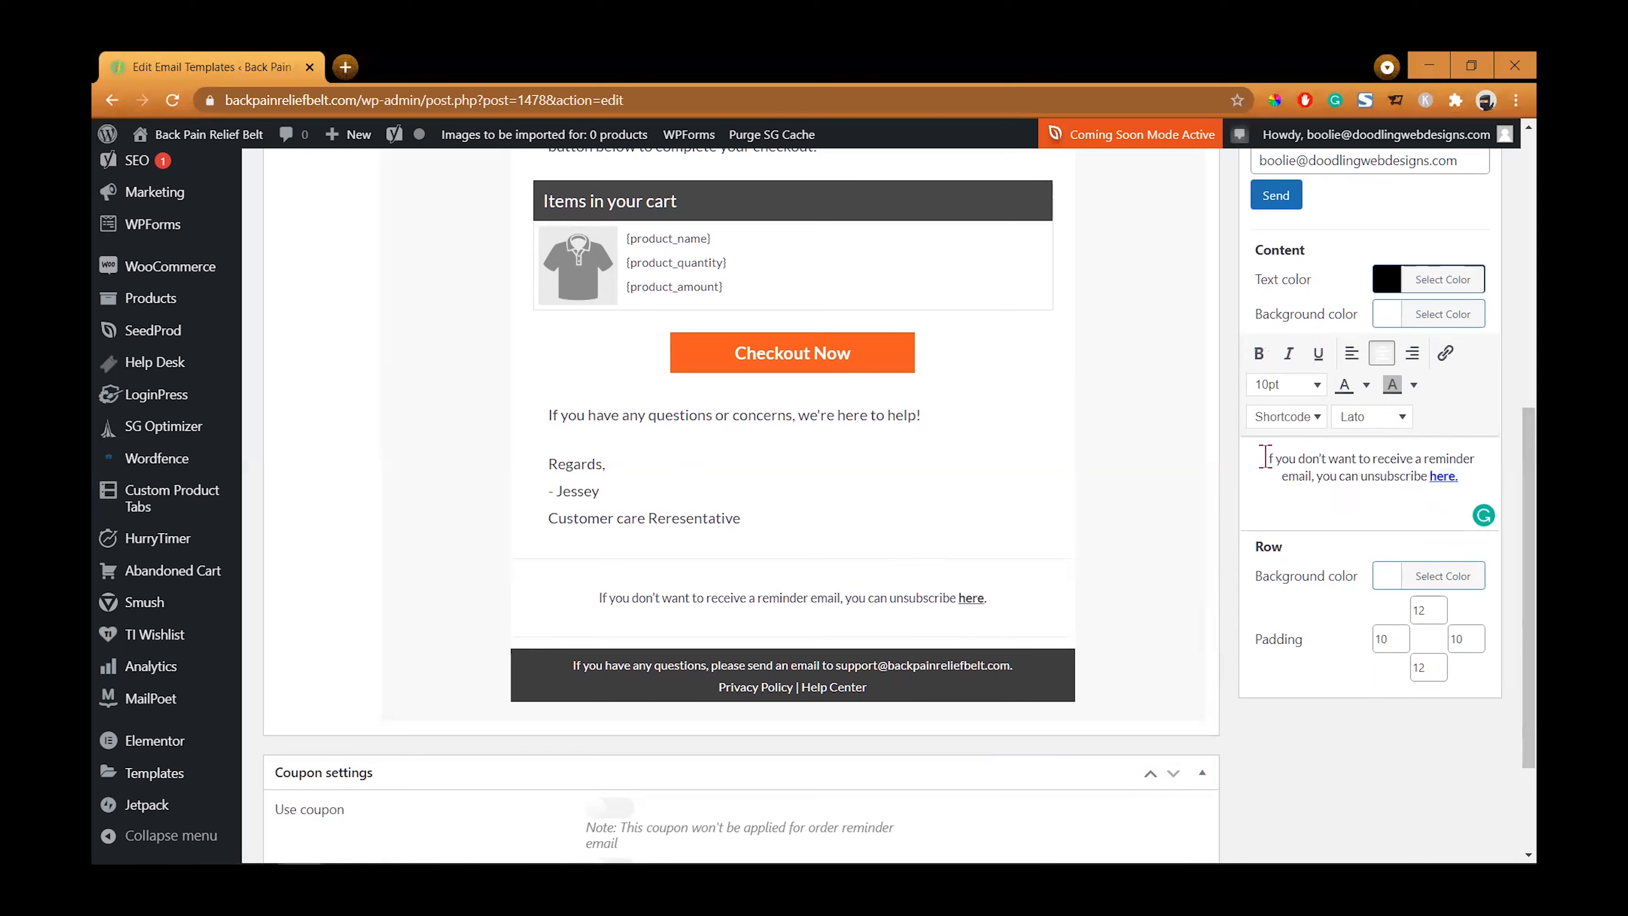
# - Italicize the entire unsubscribe line
pyautogui.moveTo(1346, 476); pyautogui.dragTo(1449, 499)
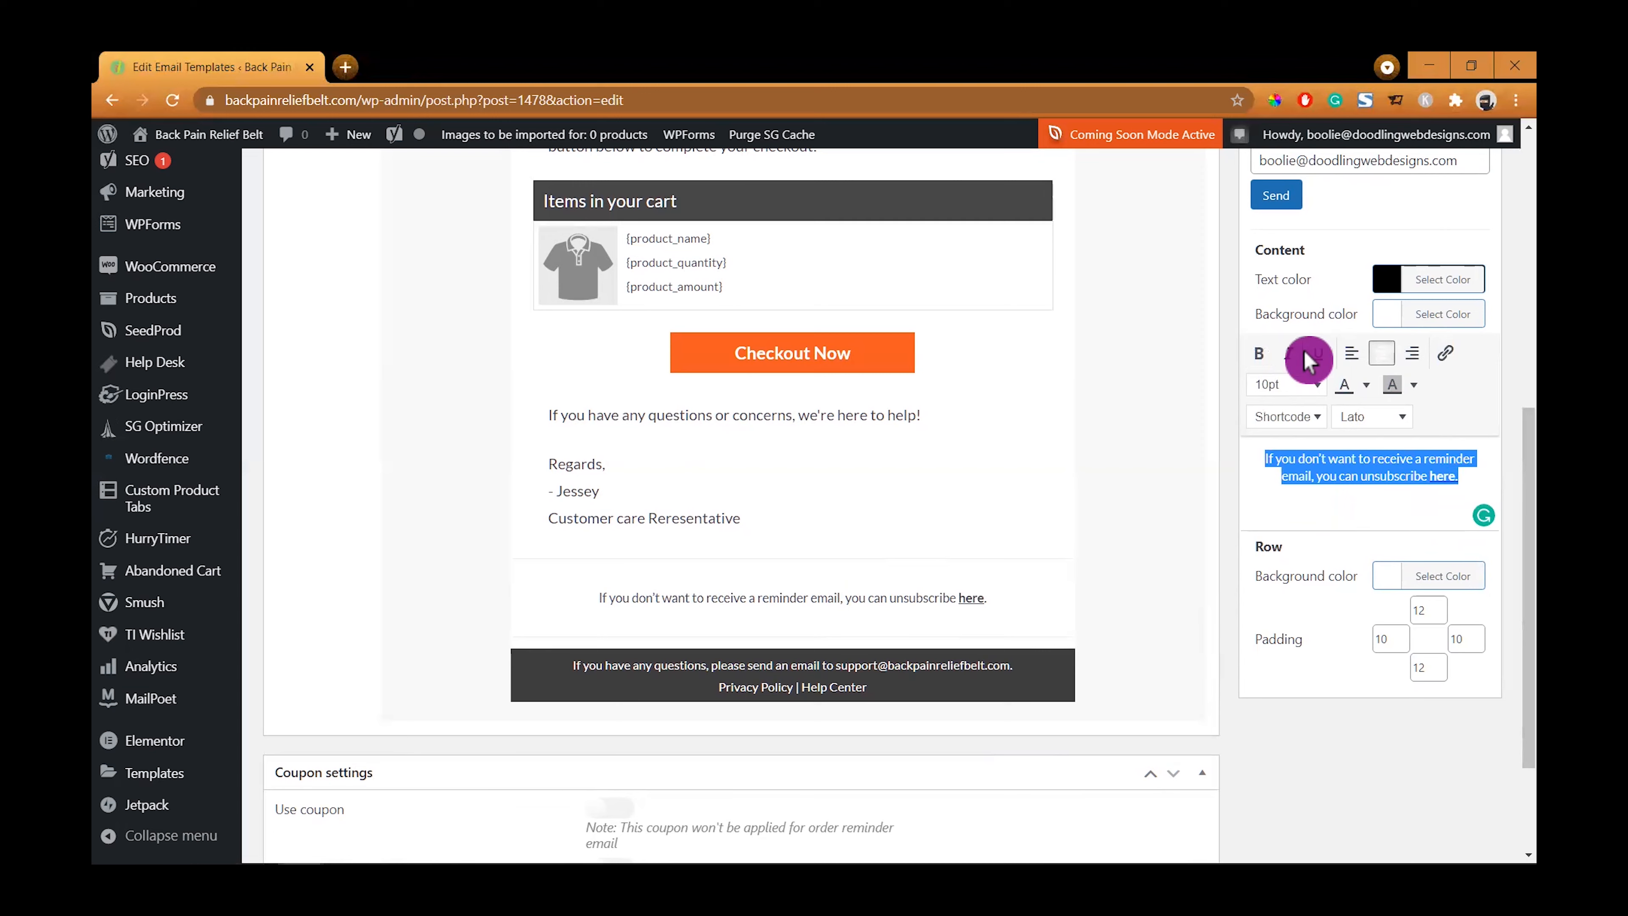
pyautogui.click(1289, 352)
pyautogui.click(1354, 500)
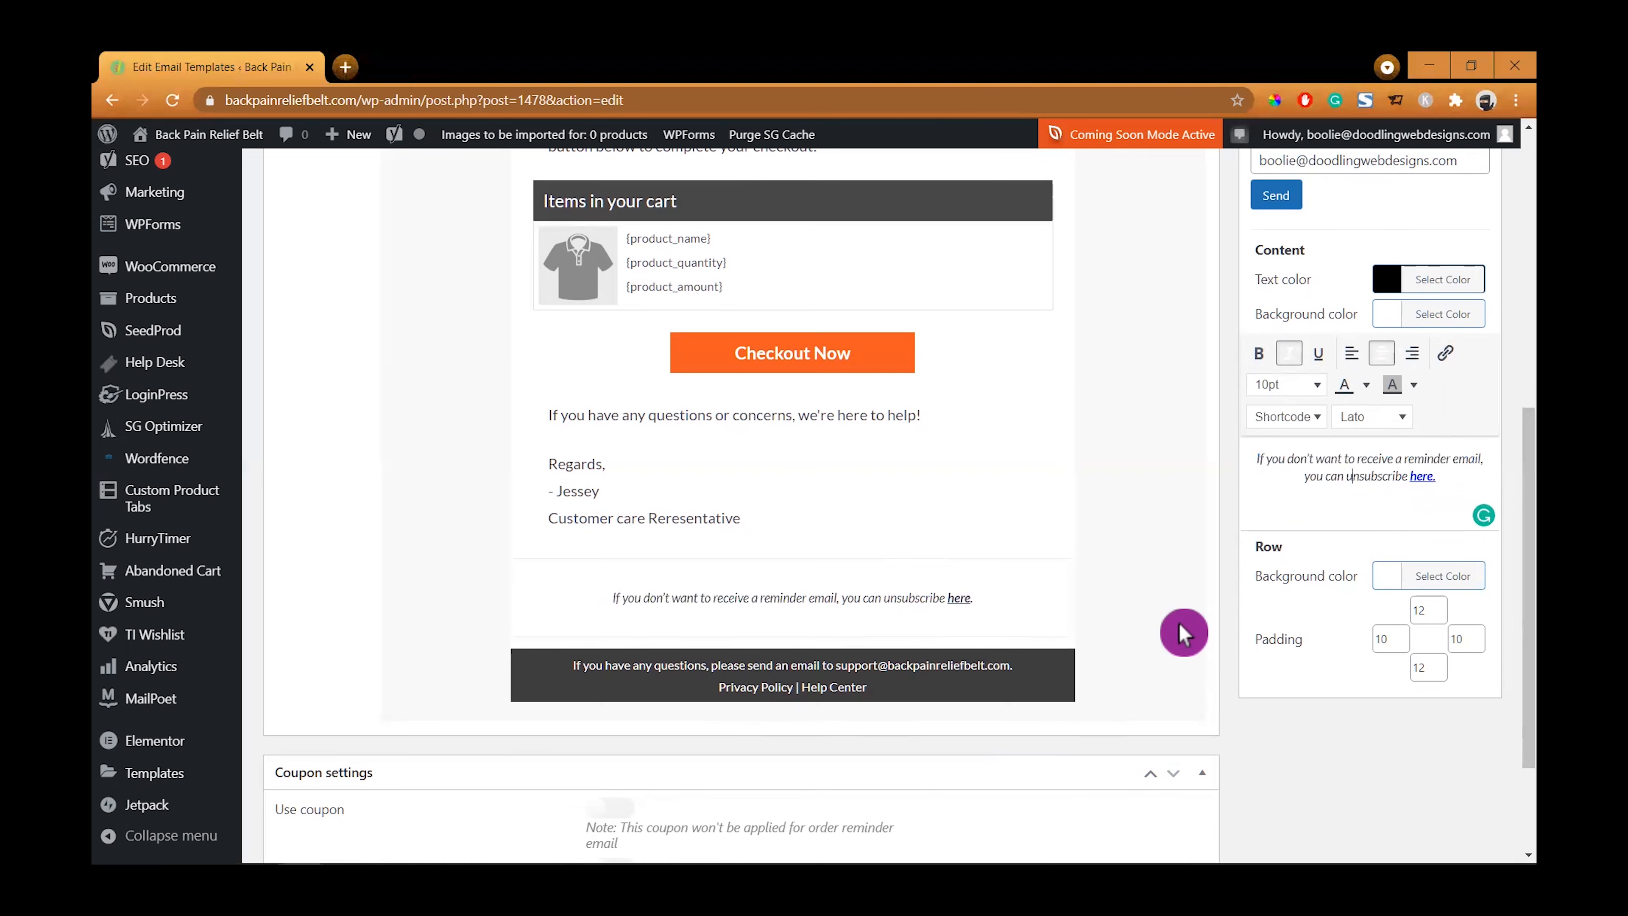
# - Update the template again to save the footer and unsubscribe styling
pyautogui.scroll(3, 1179, 638)
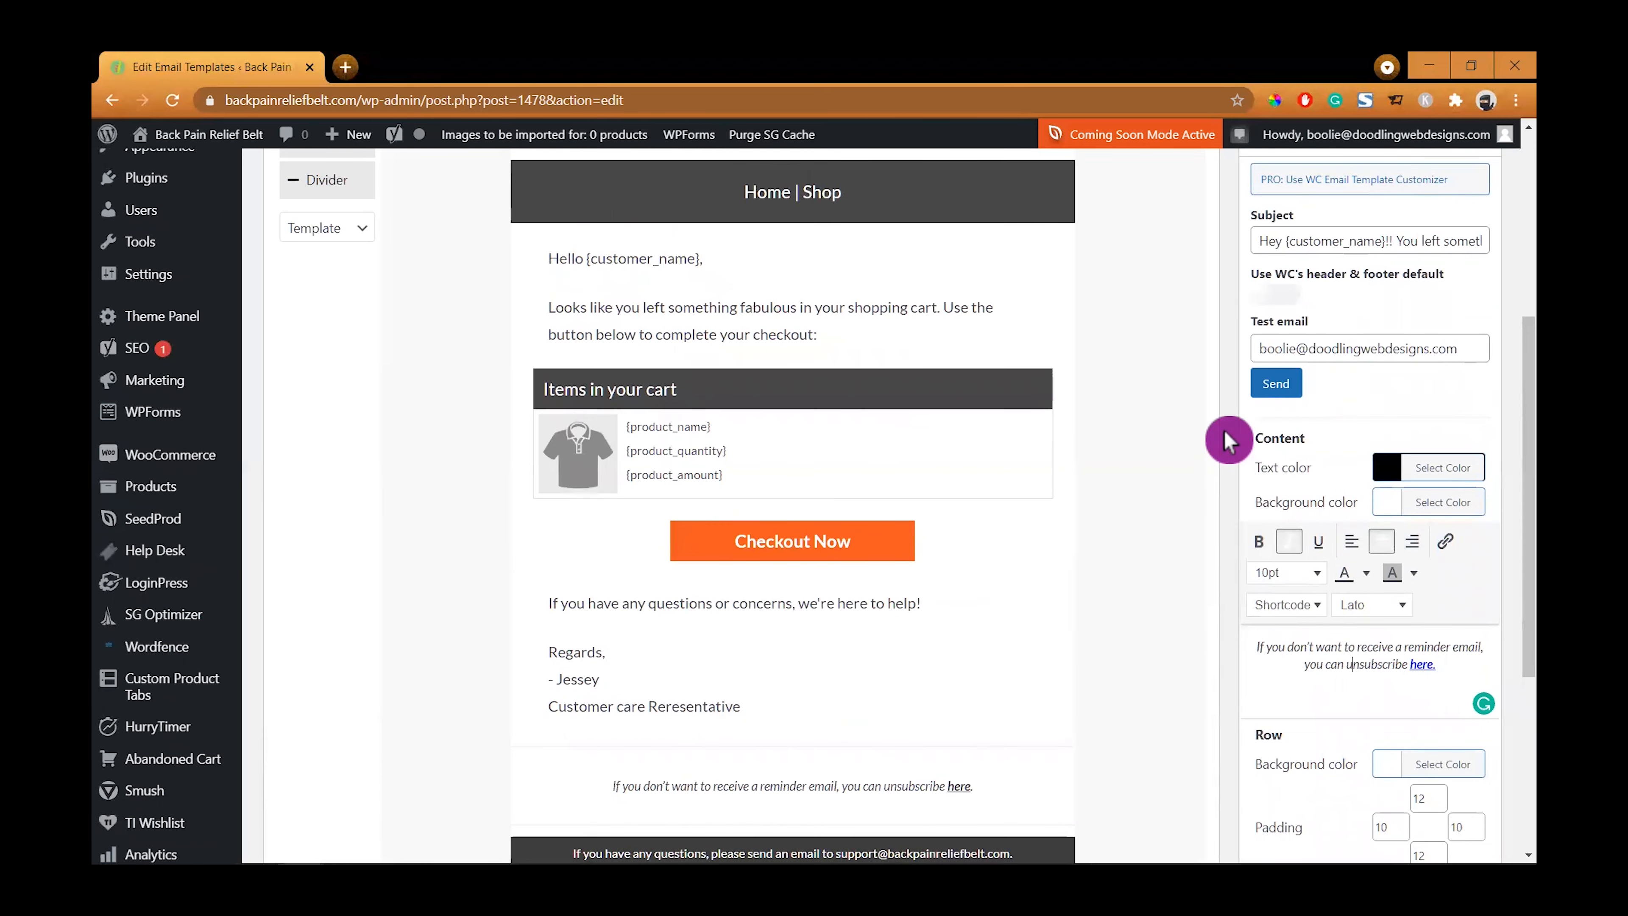
pyautogui.scroll(5, 1211, 437)
pyautogui.click(1458, 361)
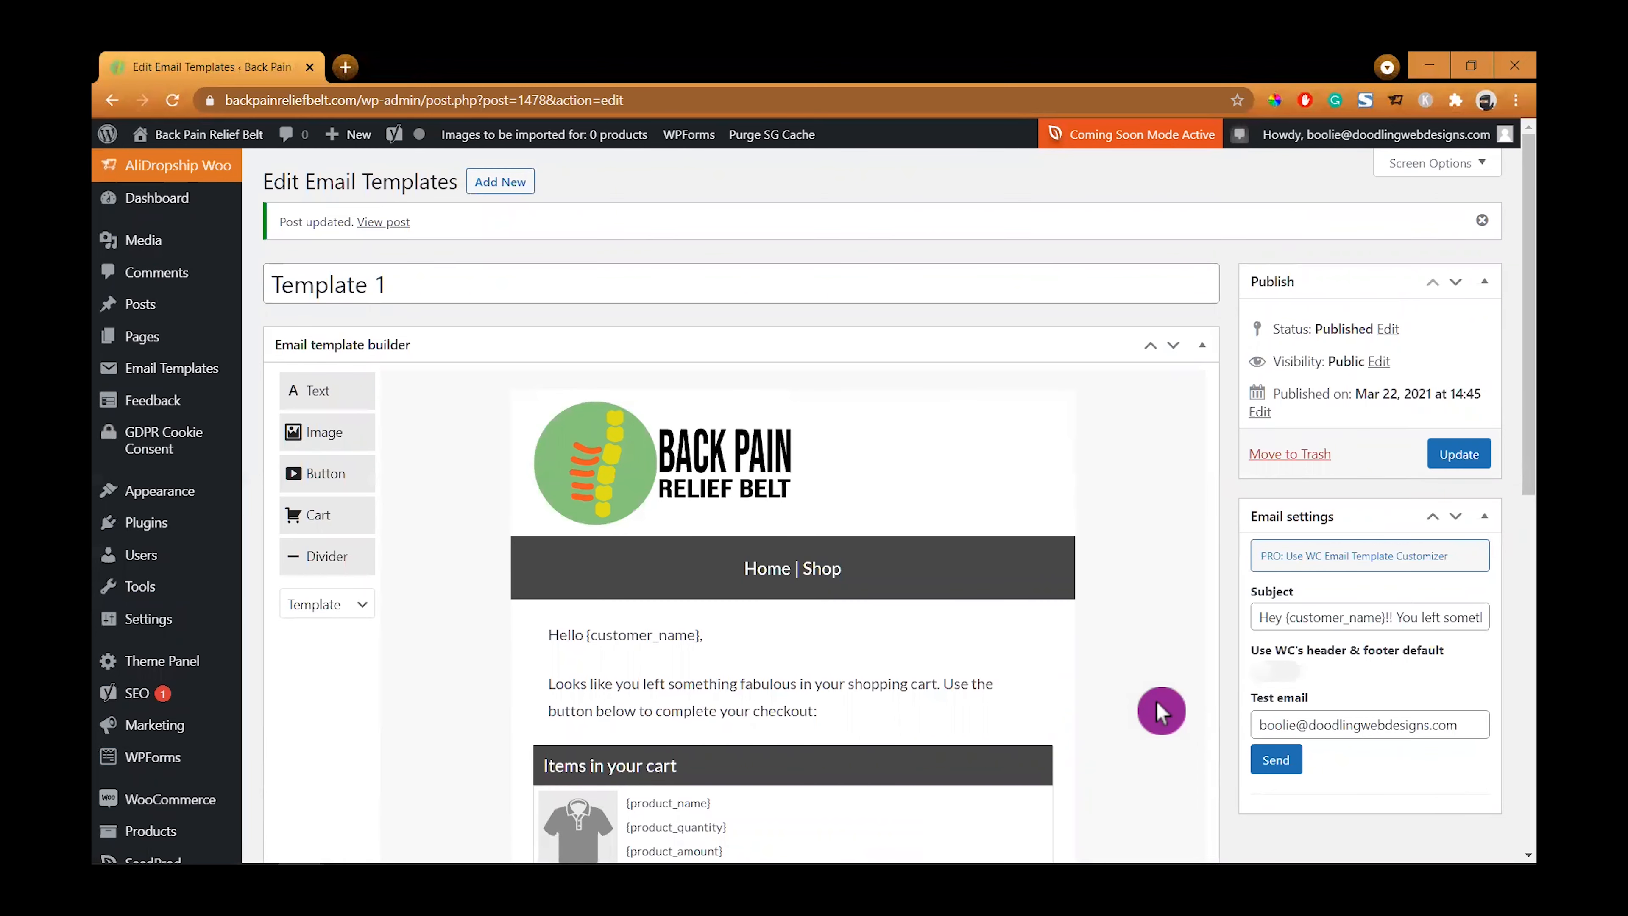
# - Scroll through the template preview to review the finished email
pyautogui.scroll(-3, 1156, 700)
pyautogui.scroll(-8, 1132, 527)
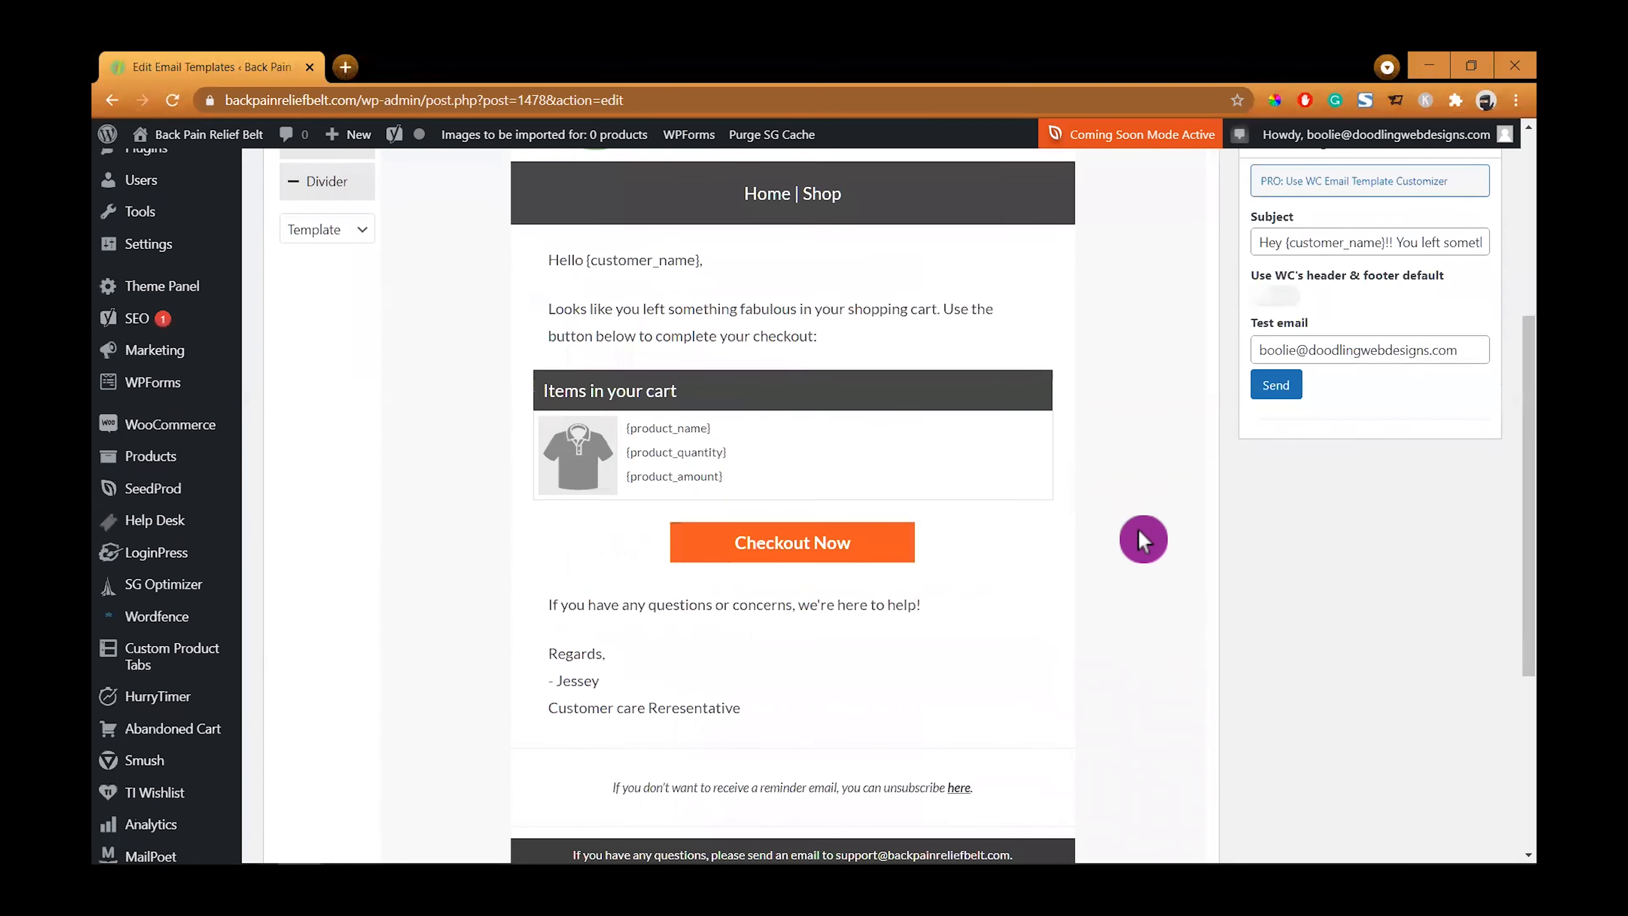
pyautogui.scroll(6, 1162, 563)
pyautogui.scroll(4, 1165, 567)
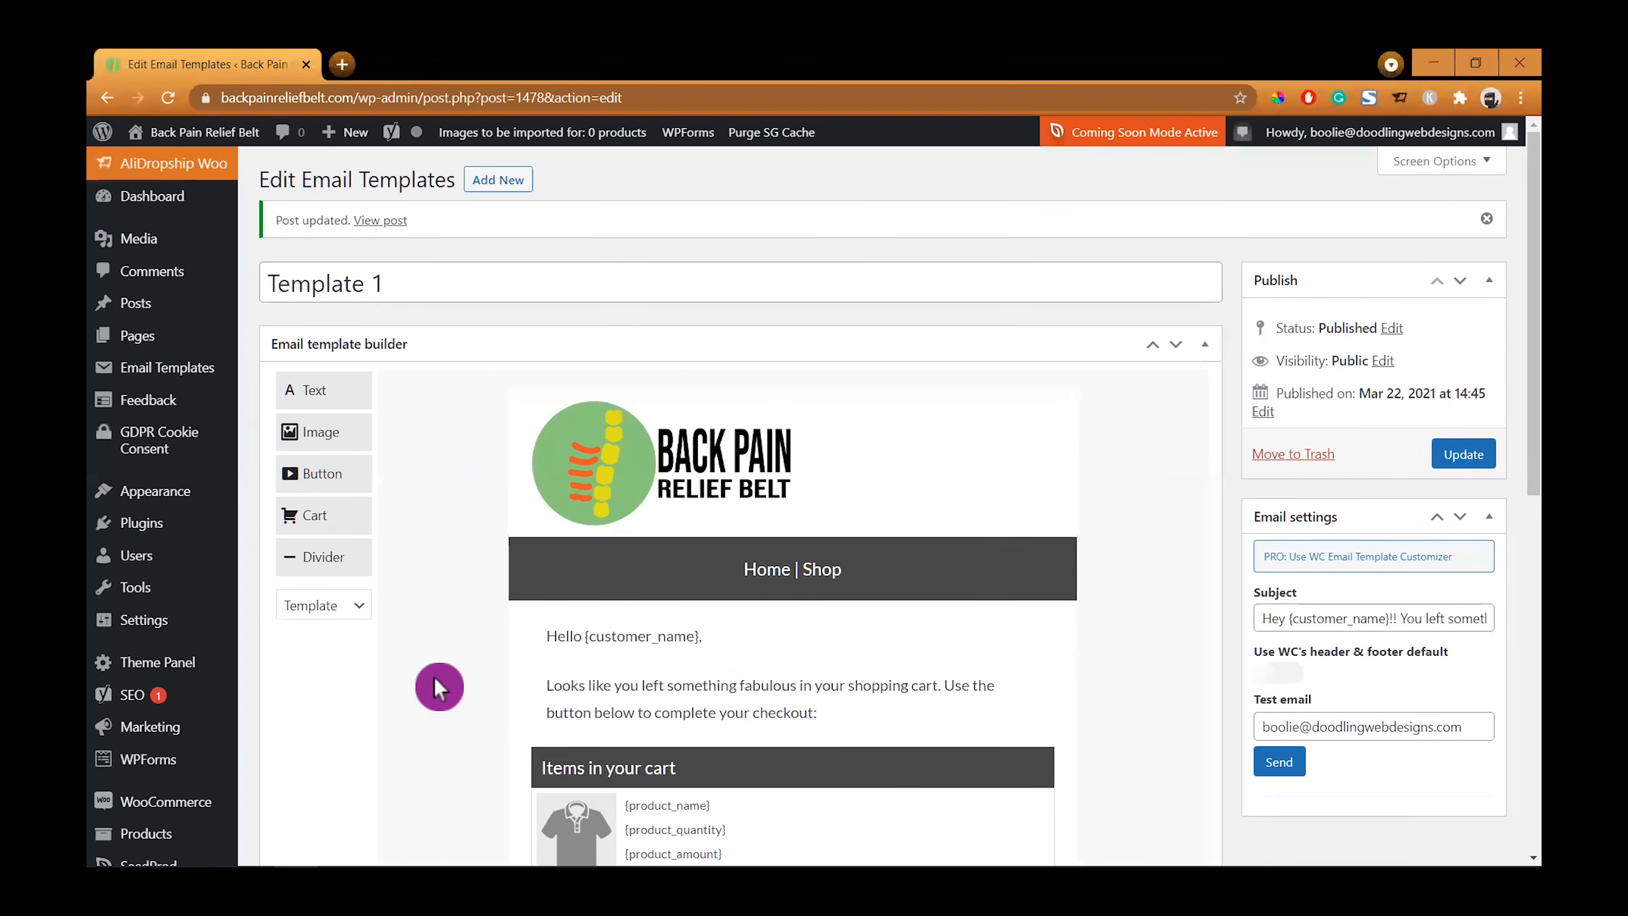
pyautogui.moveTo(163, 759)
pyautogui.scroll(-10, 164, 759)
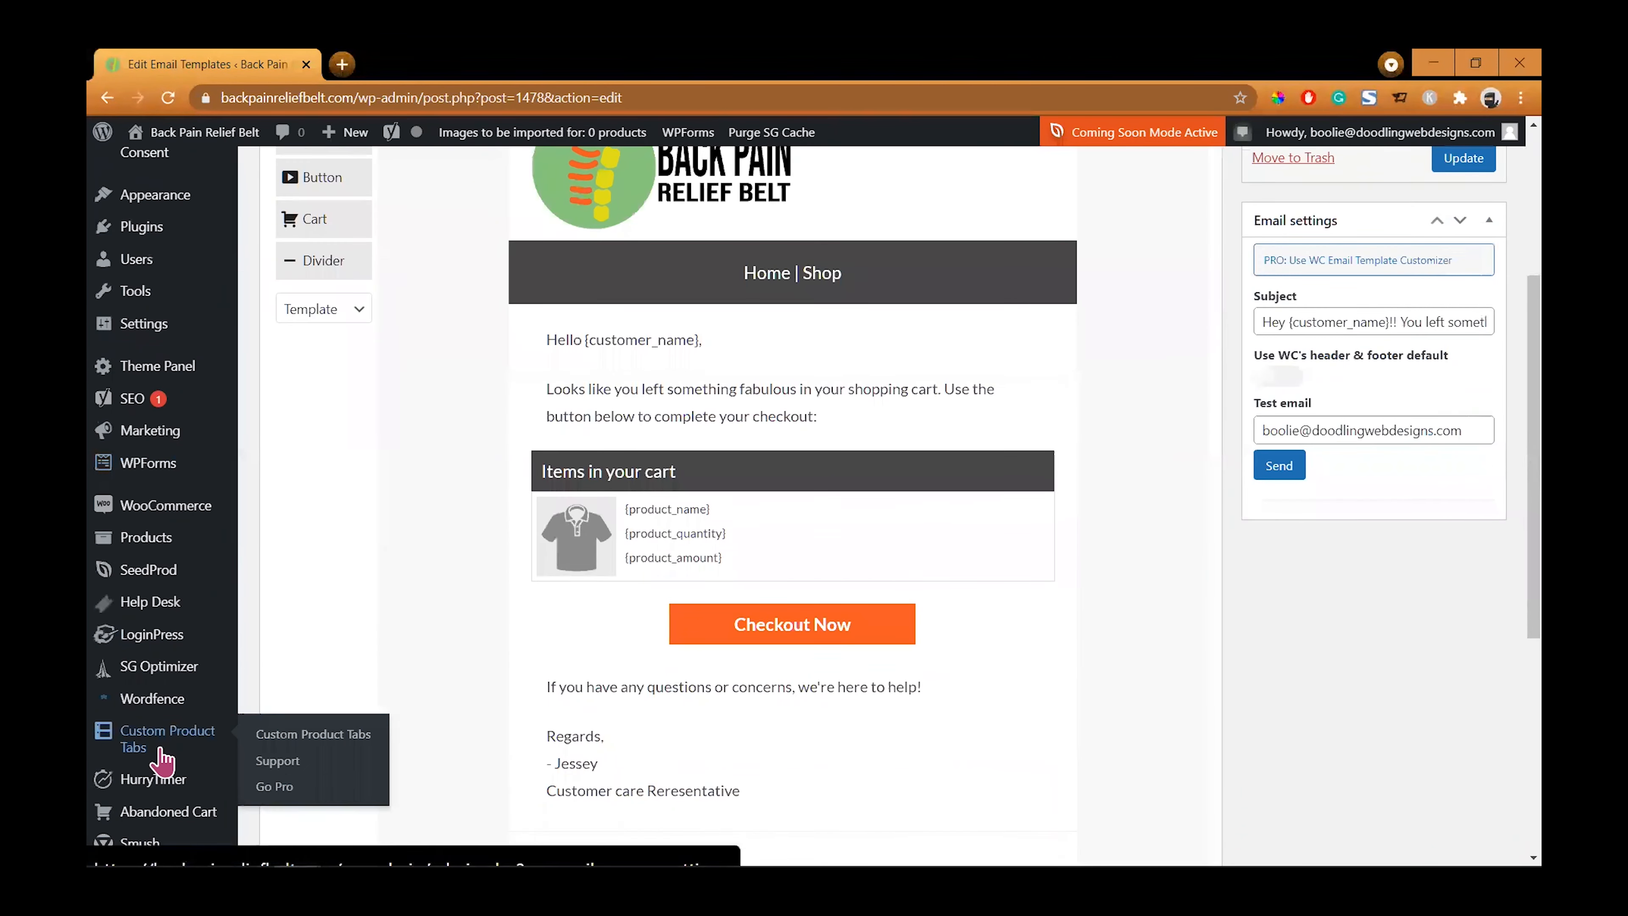
pyautogui.scroll(-1, 423, 657)
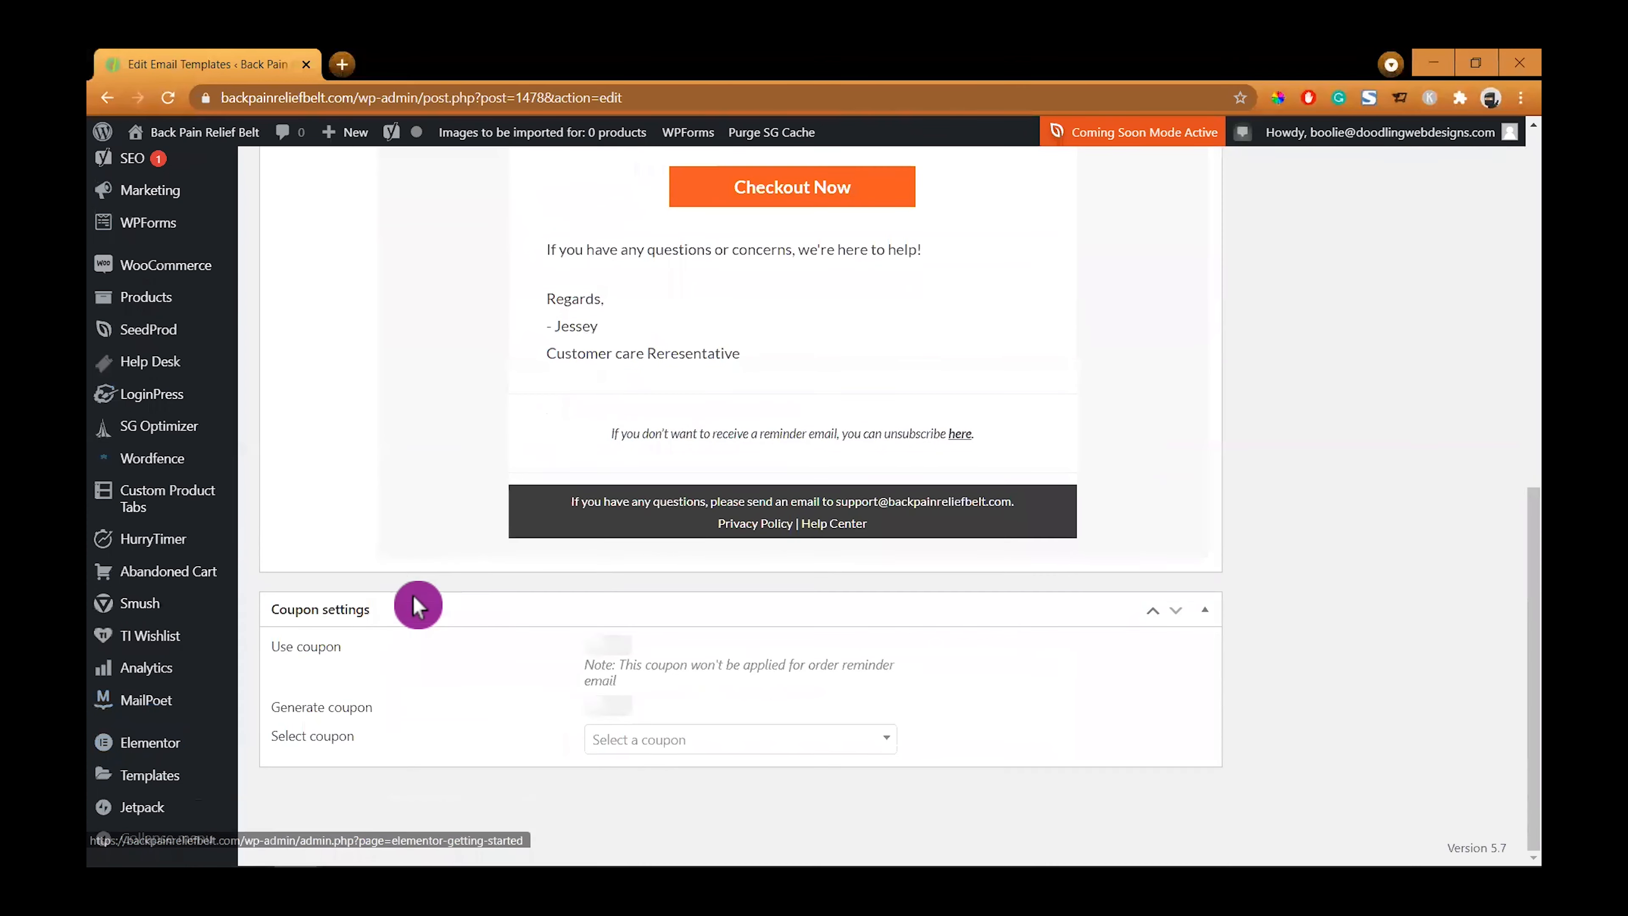
# - Go to the Abandoned Cart email templates list and start adding a new email template
pyautogui.moveTo(154, 581)
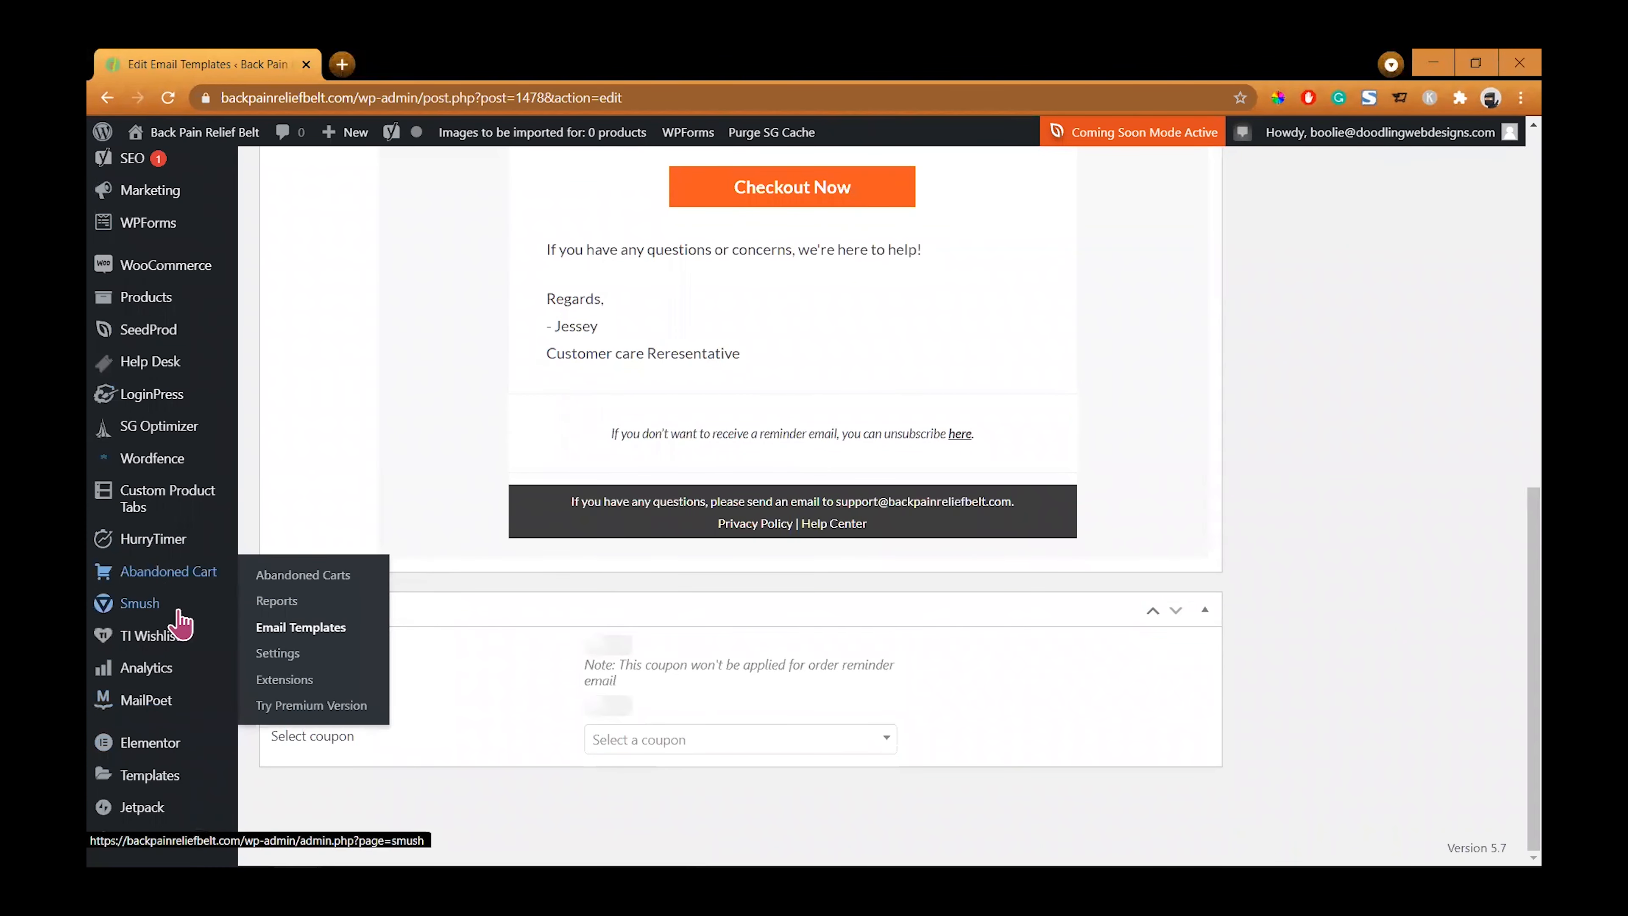
pyautogui.click(296, 632)
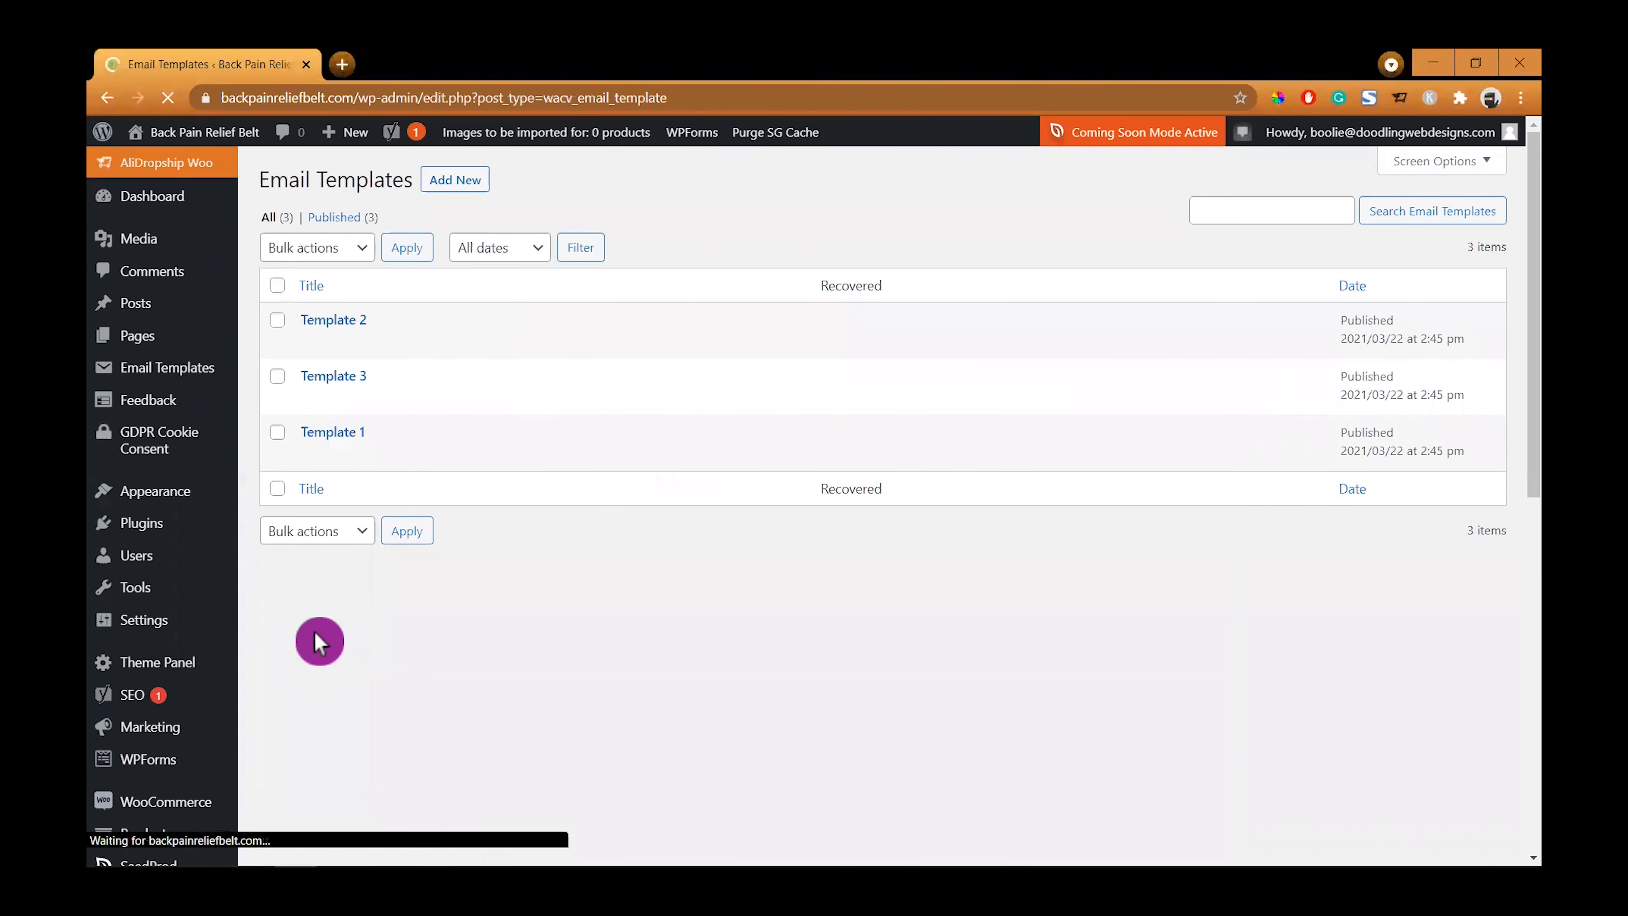
pyautogui.moveTo(345, 387)
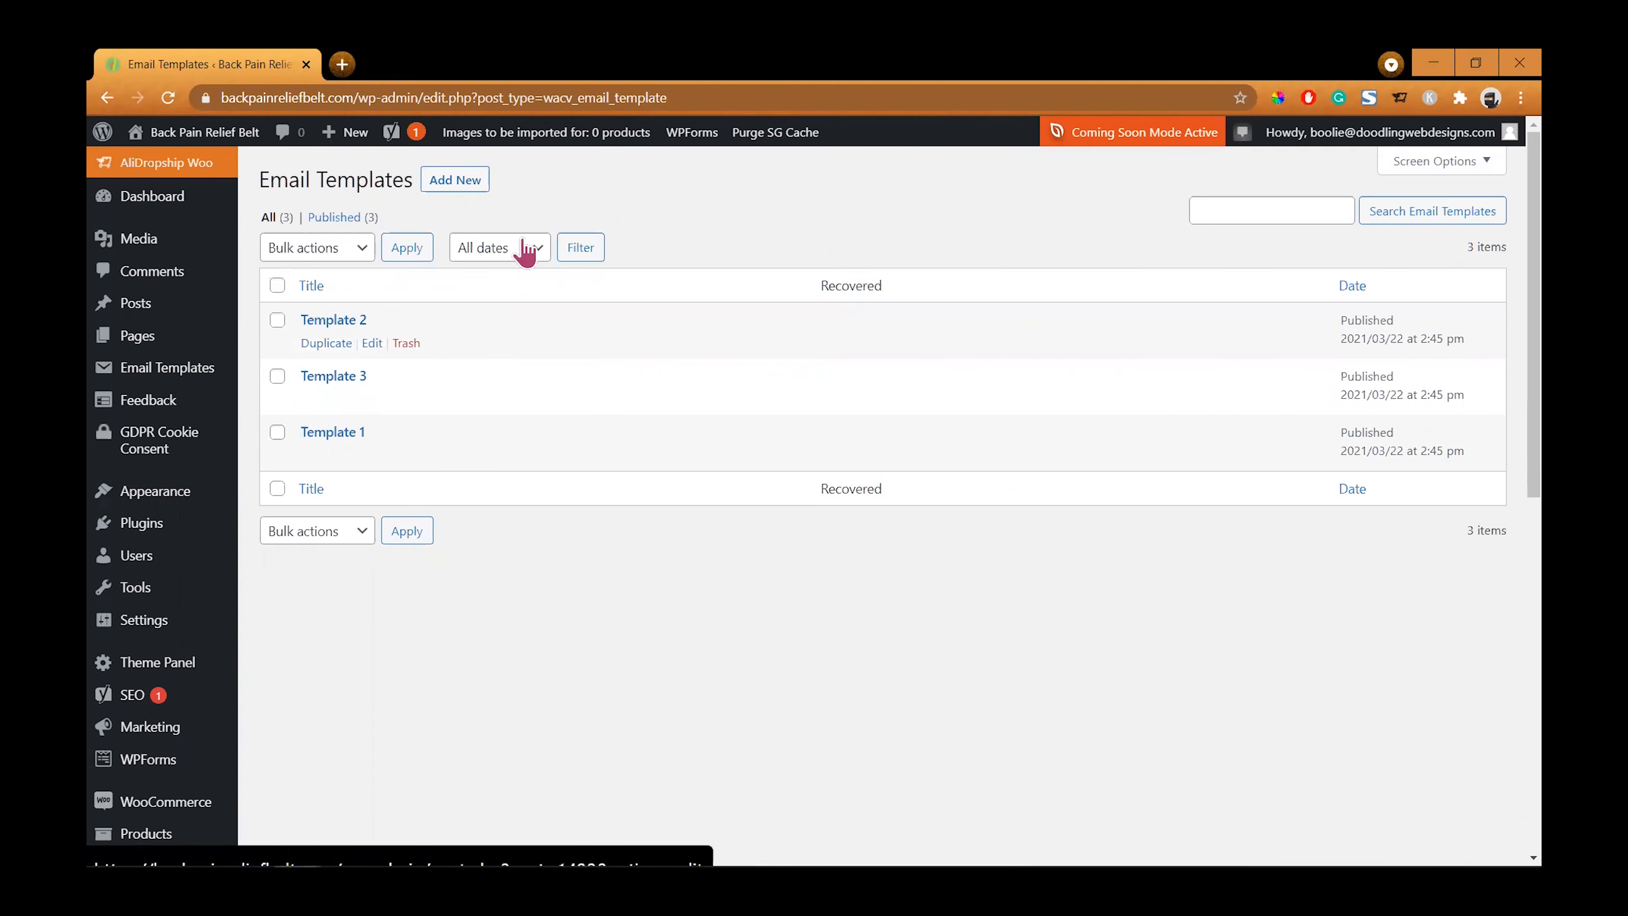
pyautogui.click(472, 192)
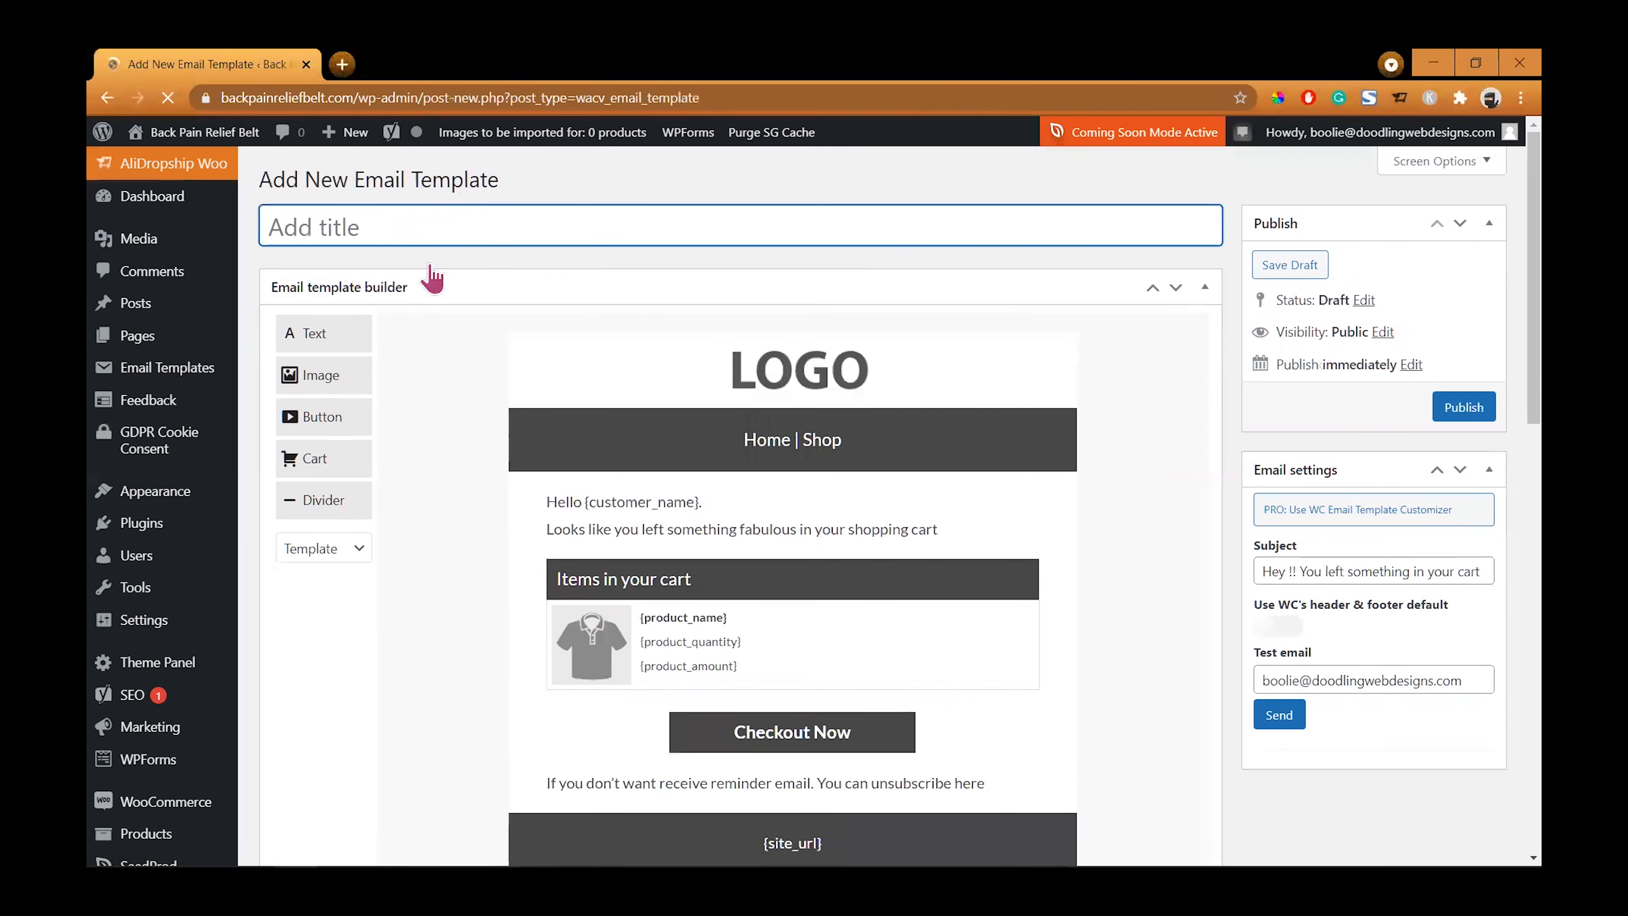
# - Scroll through the new template's default layout in the email template builder
pyautogui.scroll(-4, 1101, 663)
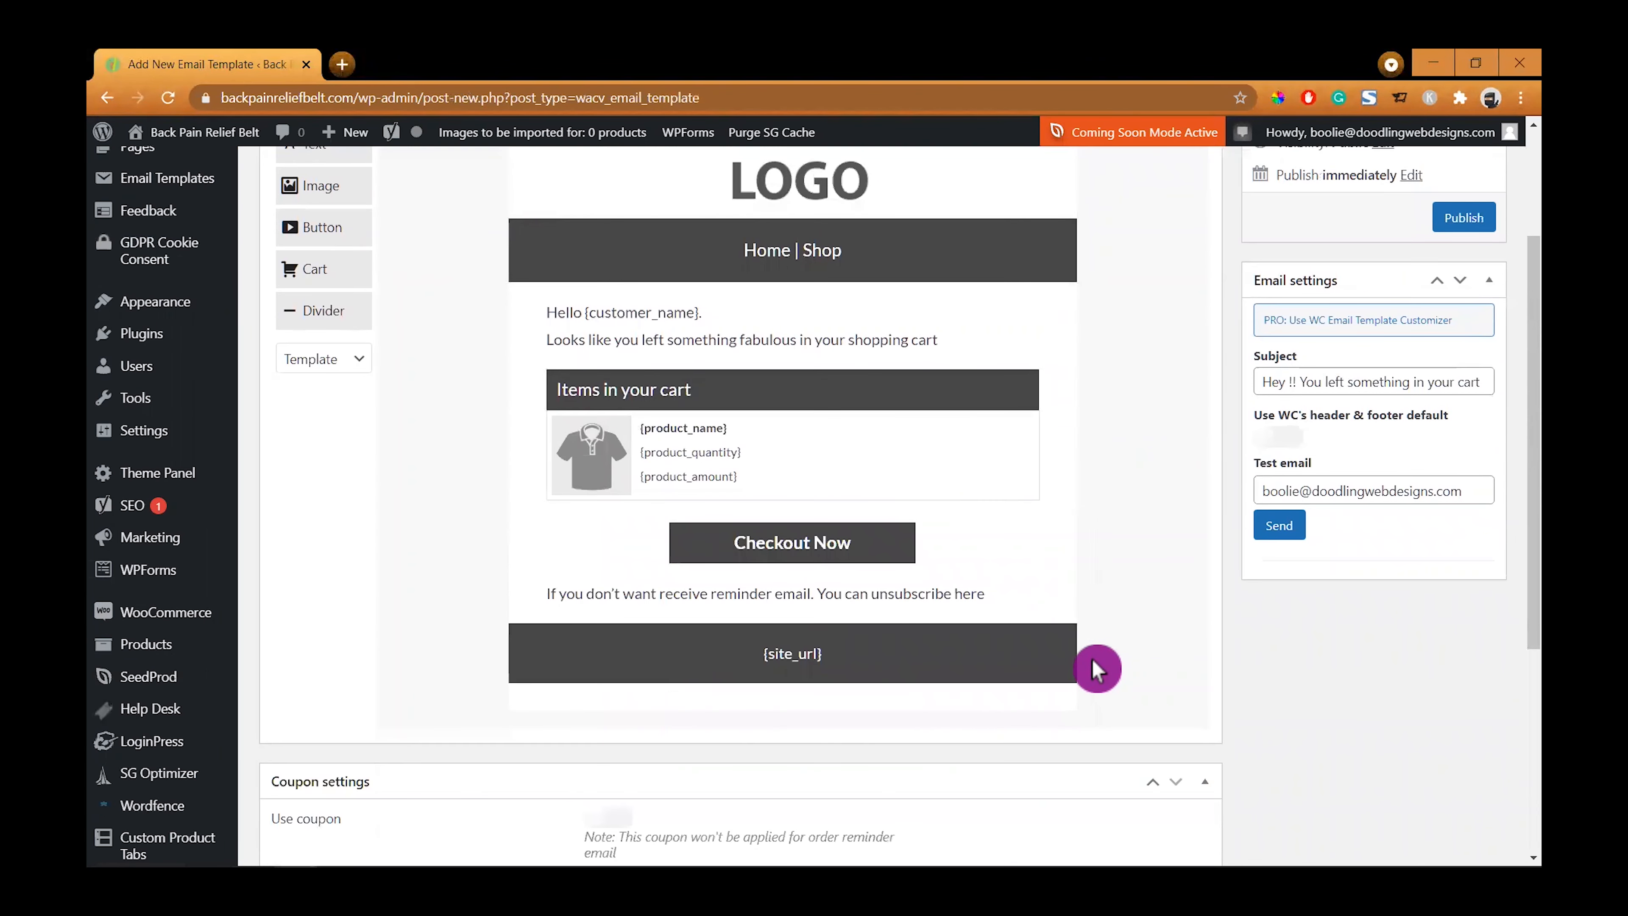
pyautogui.scroll(4, 797, 366)
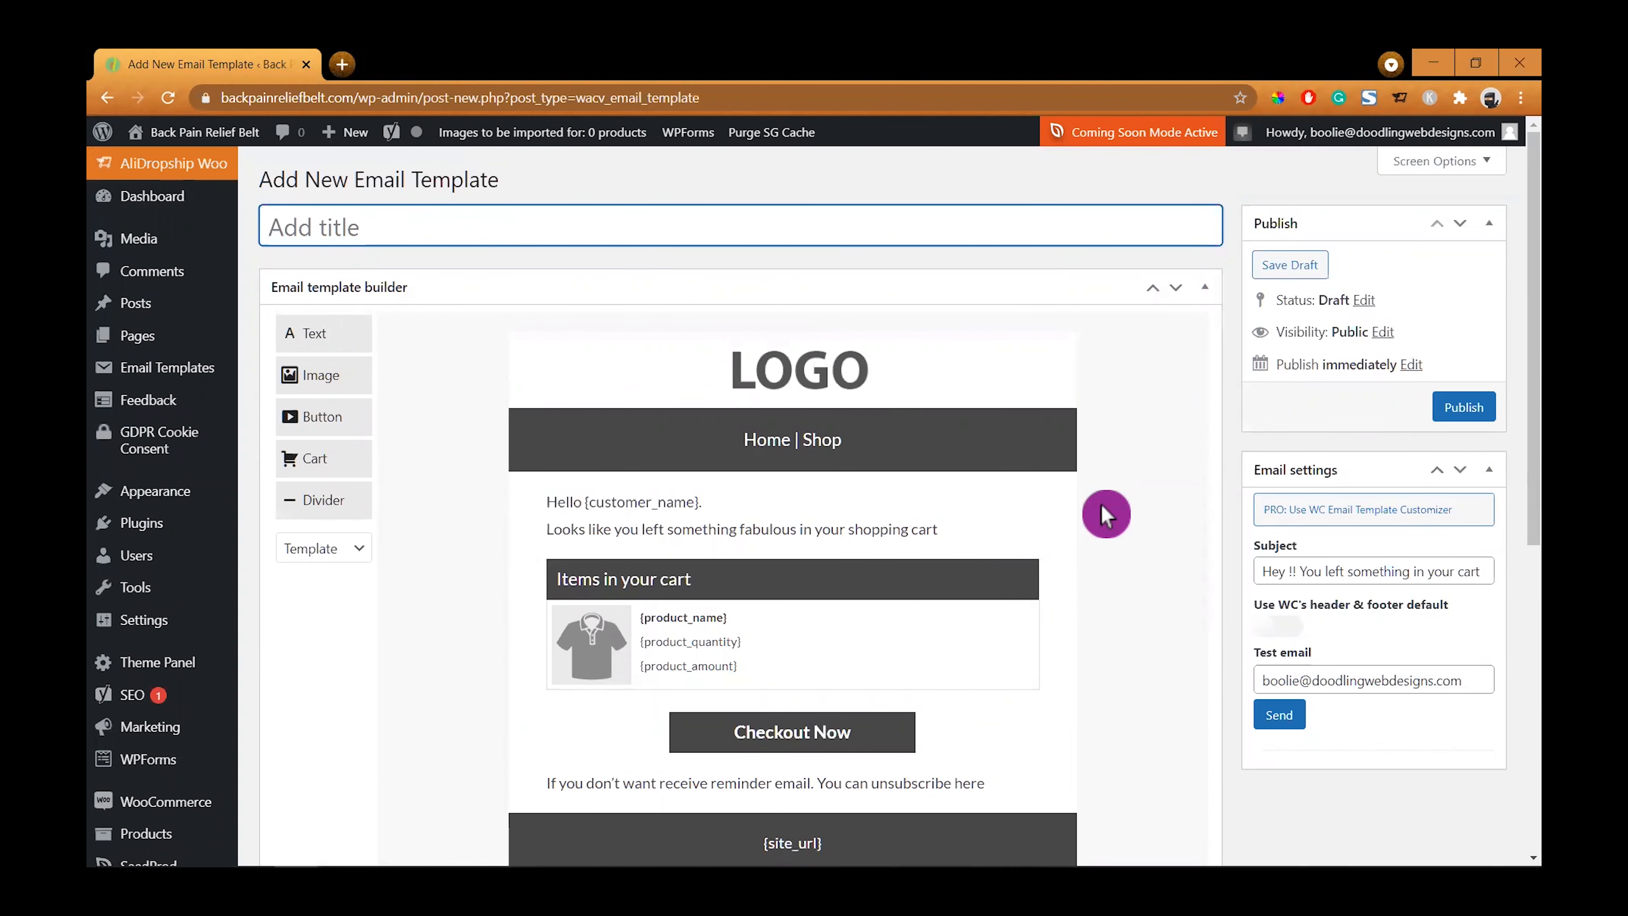
pyautogui.scroll(-3, 292, 743)
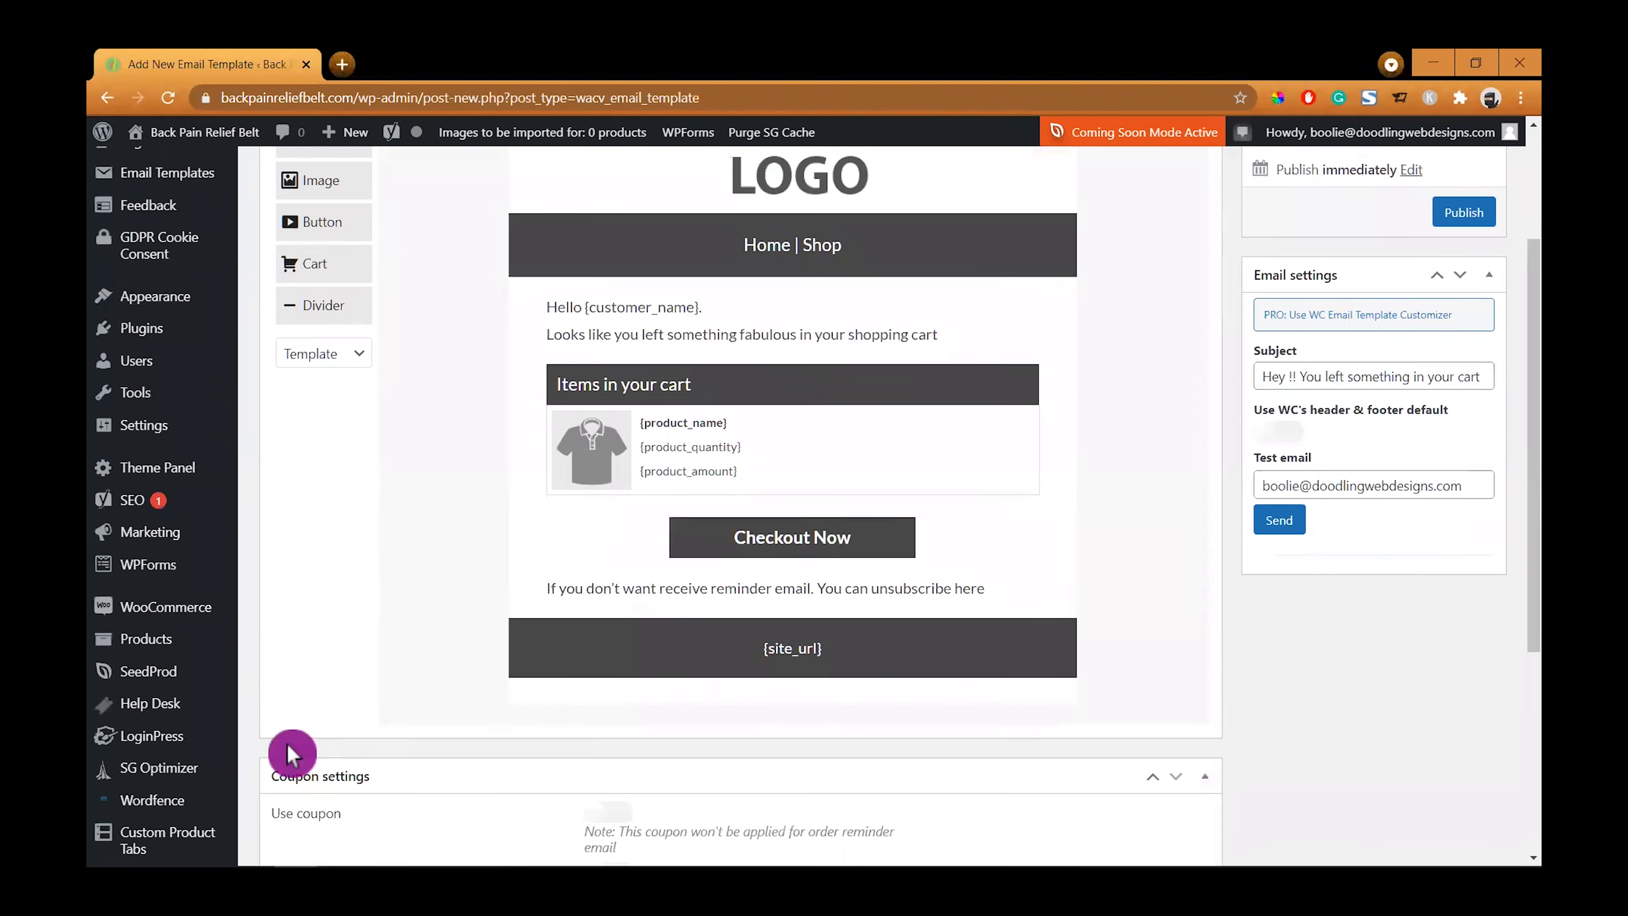
pyautogui.scroll(-5, 287, 744)
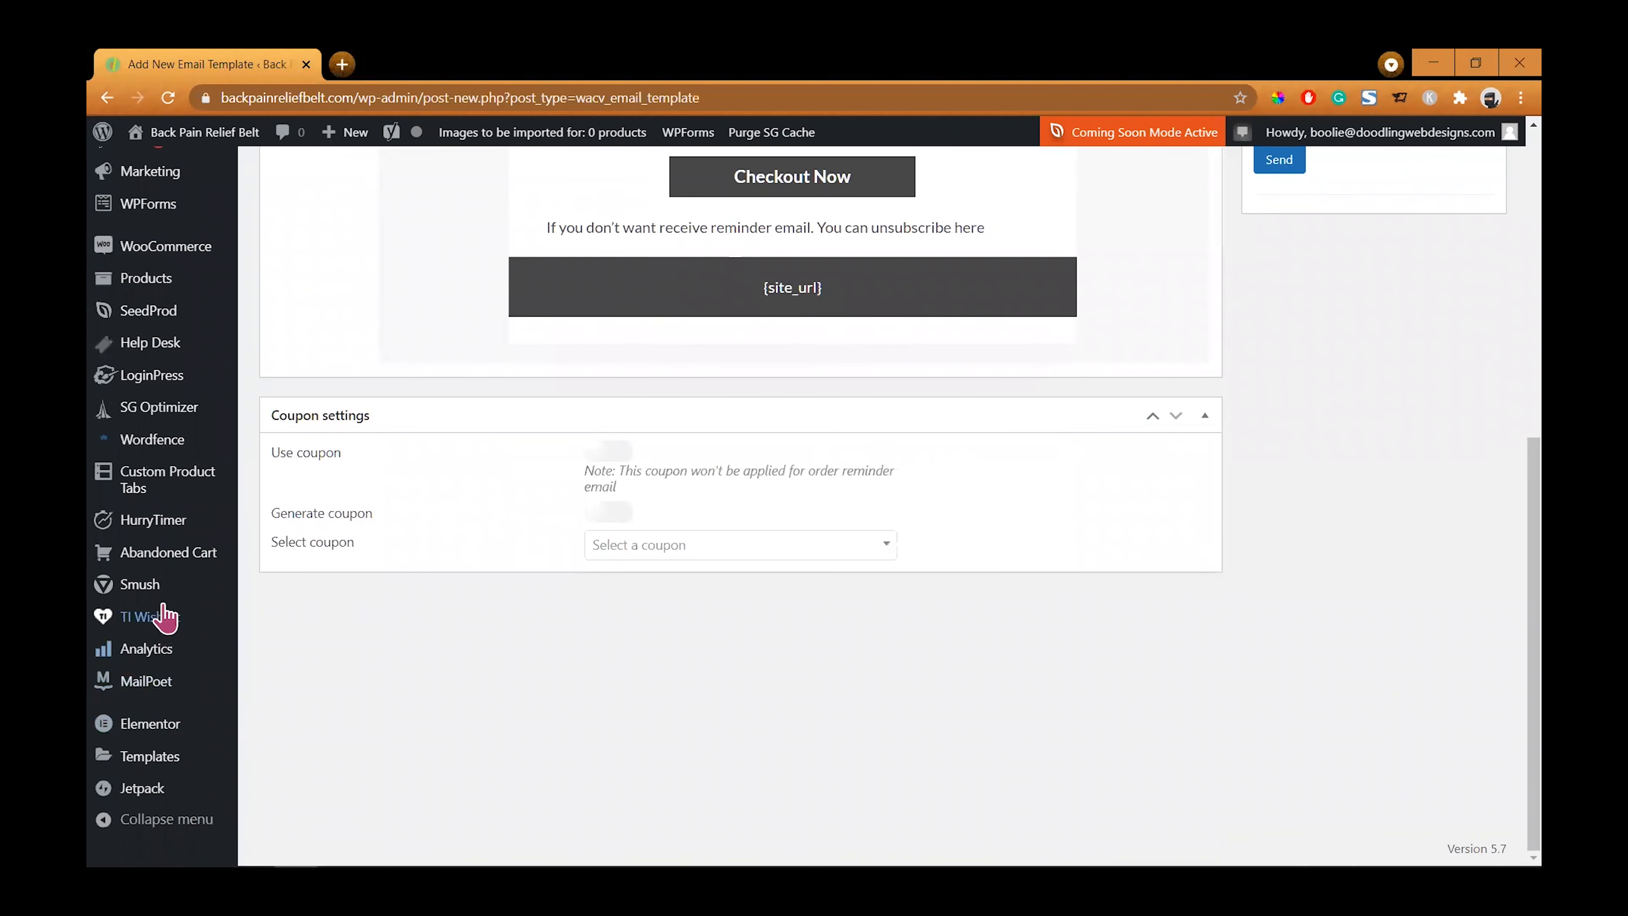
# - Return to the Abandoned Cart email templates, open Template 2, and scroll through its layout
pyautogui.moveTo(182, 558)
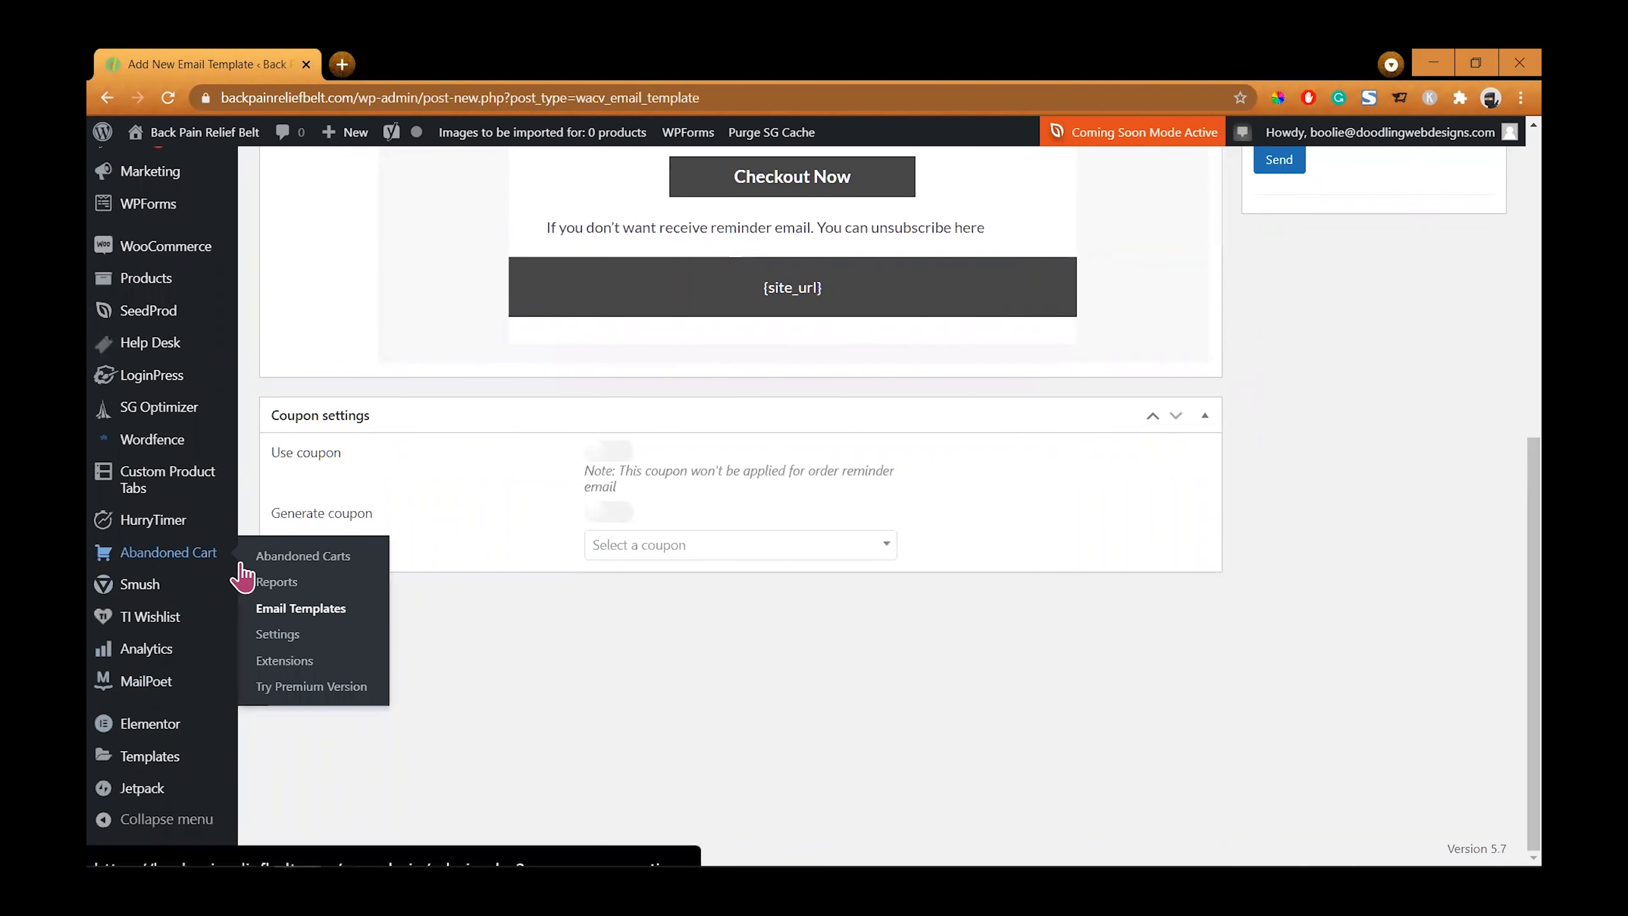
pyautogui.click(280, 616)
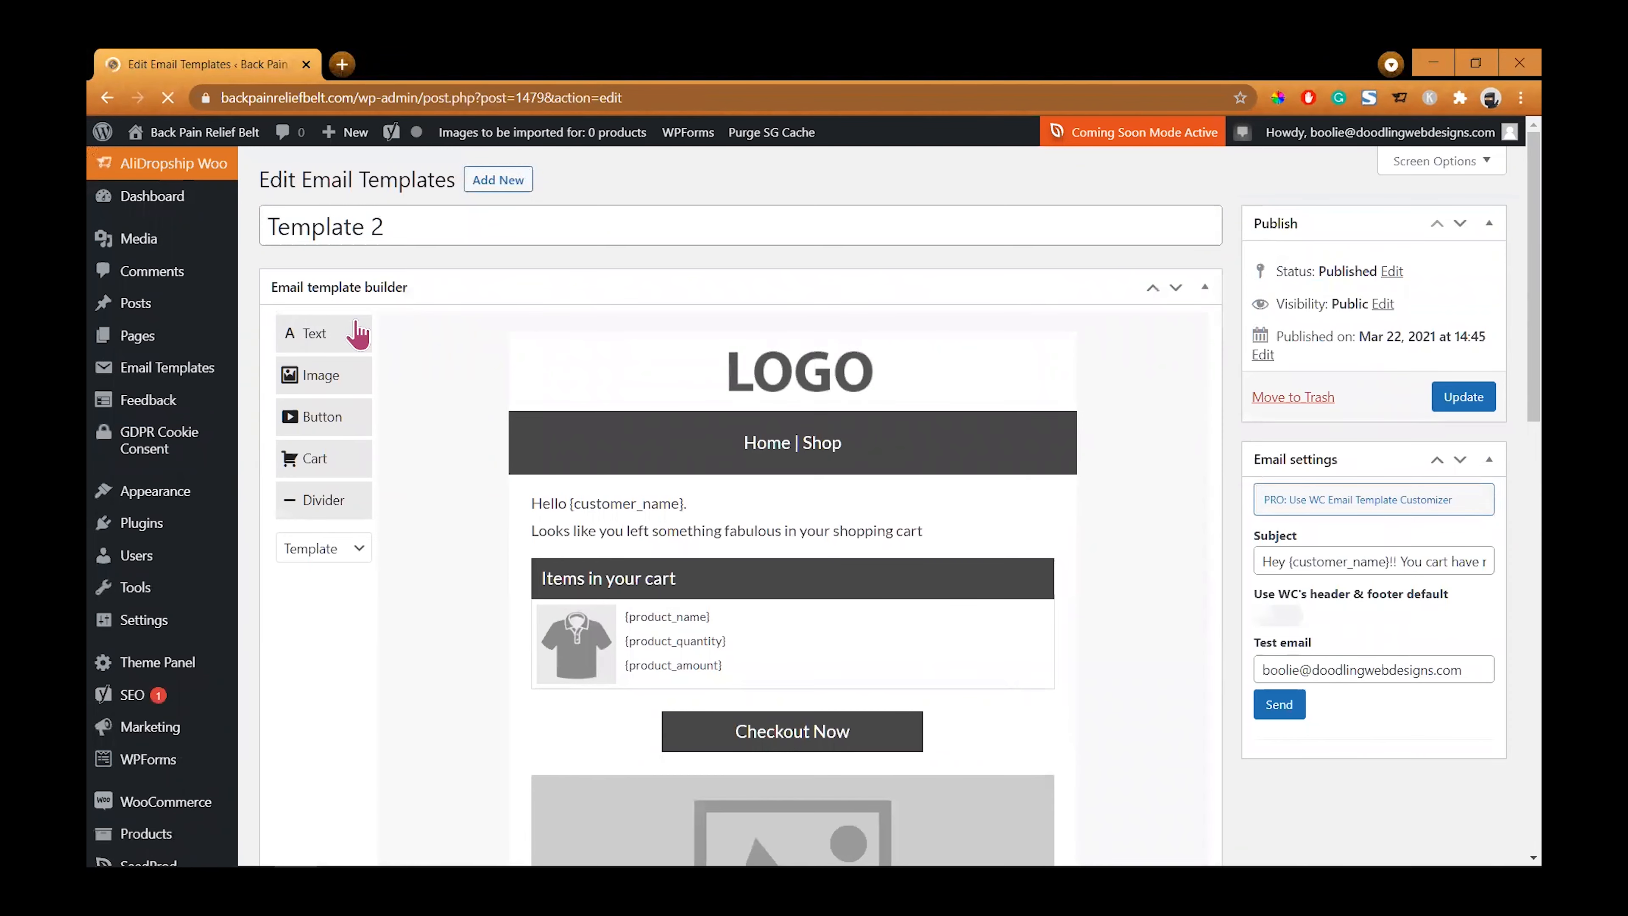
pyautogui.scroll(-5, 1138, 670)
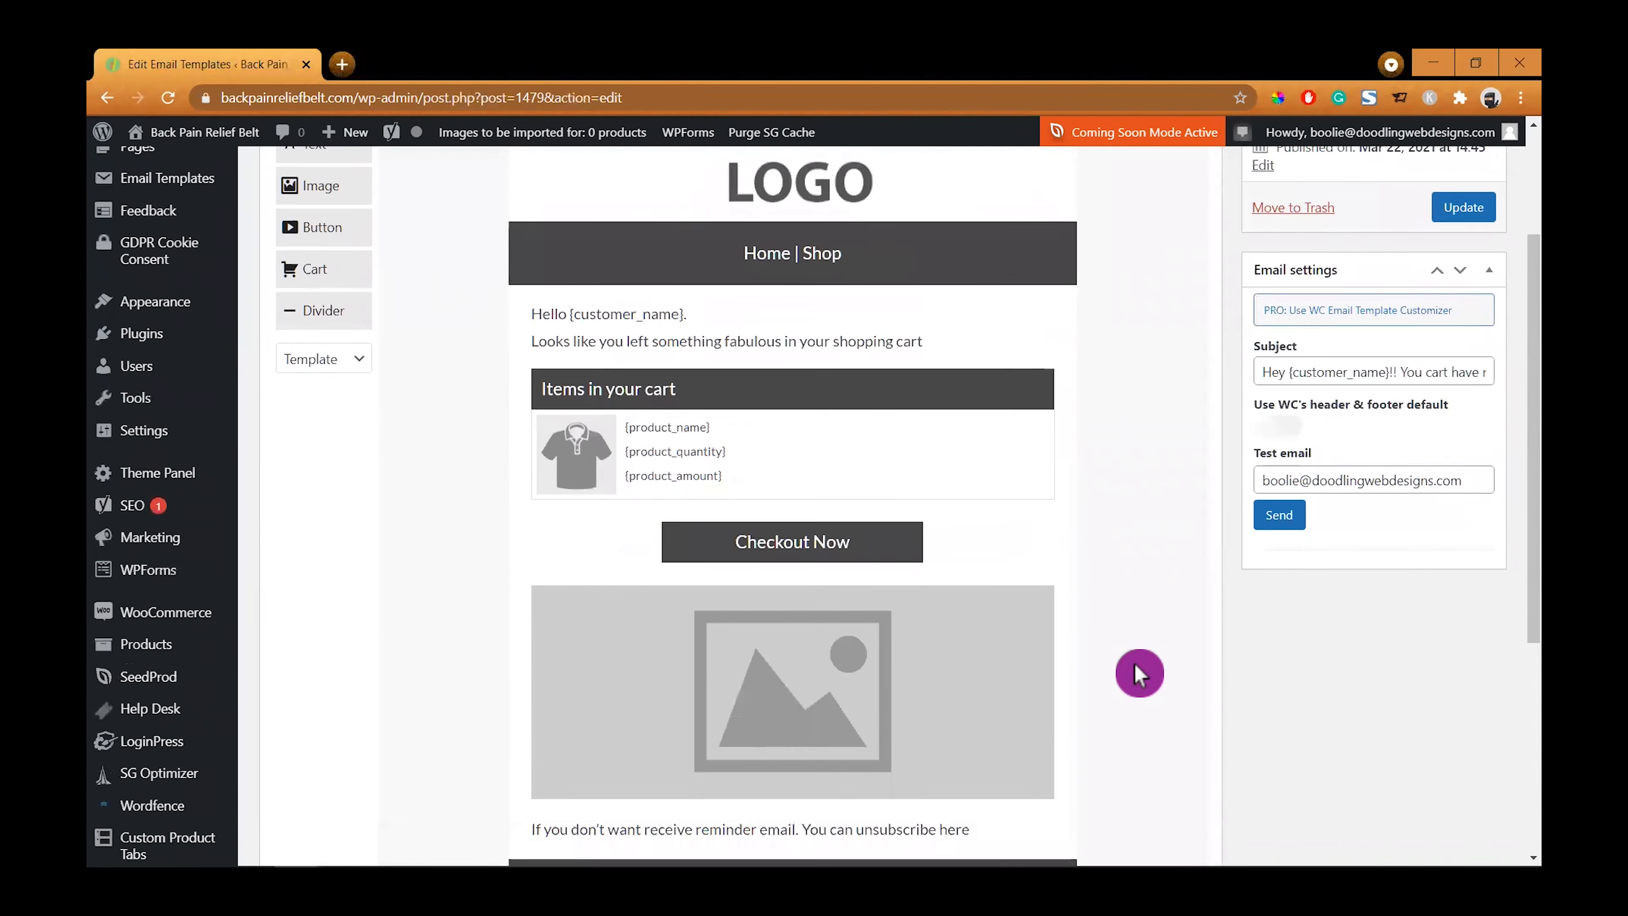
pyautogui.scroll(-4, 1139, 670)
pyautogui.scroll(6, 1138, 658)
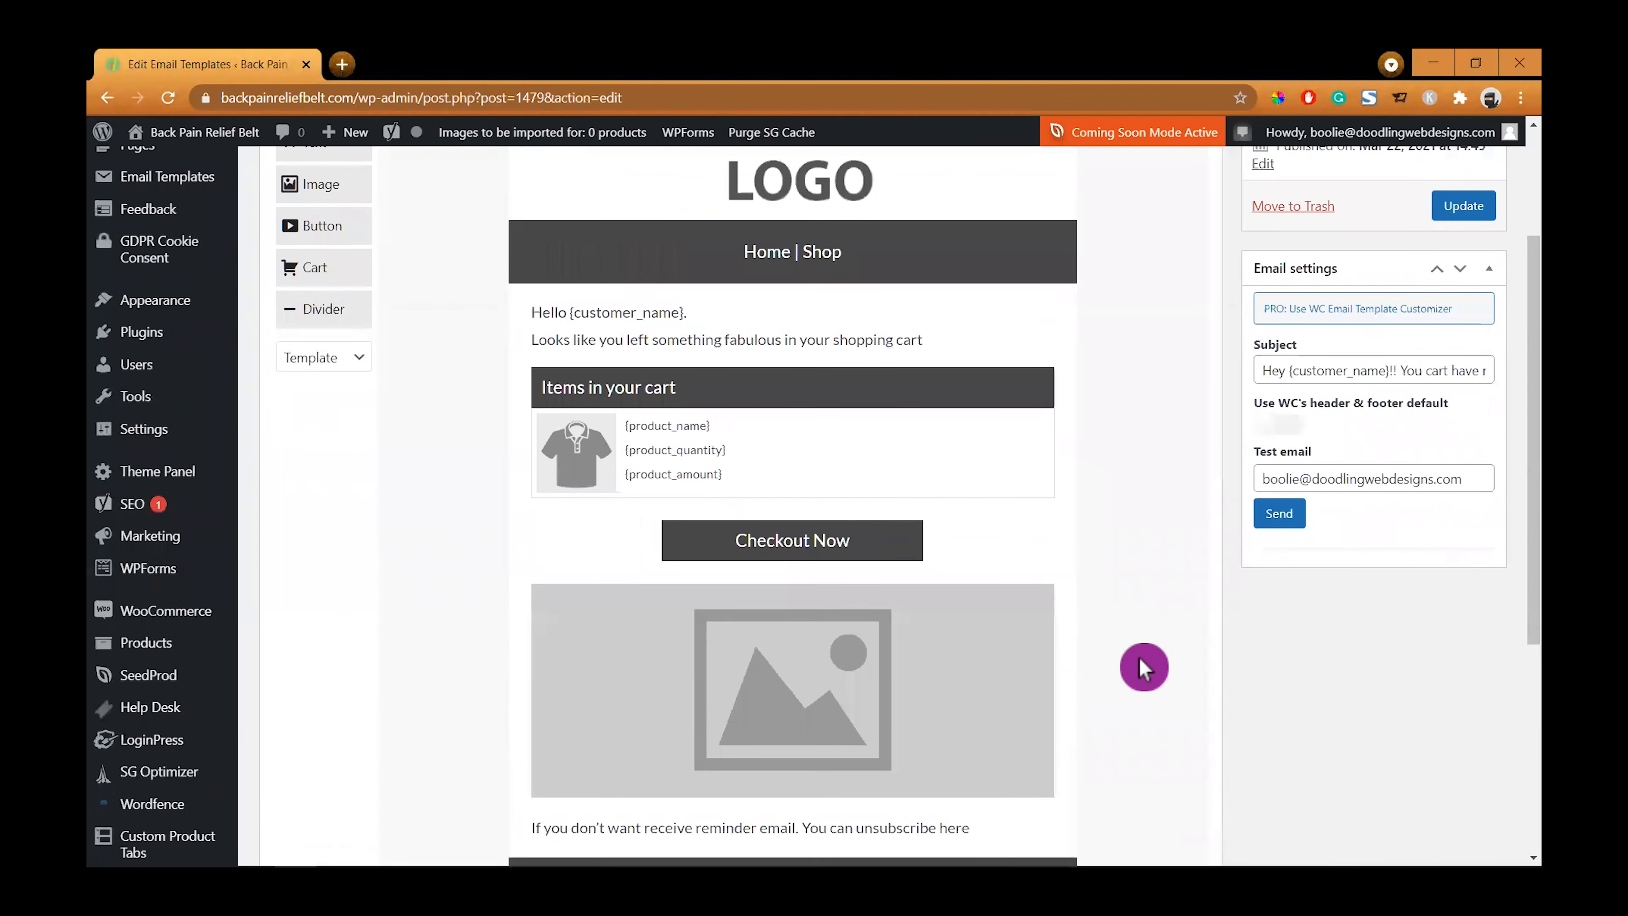
pyautogui.scroll(3, 1055, 500)
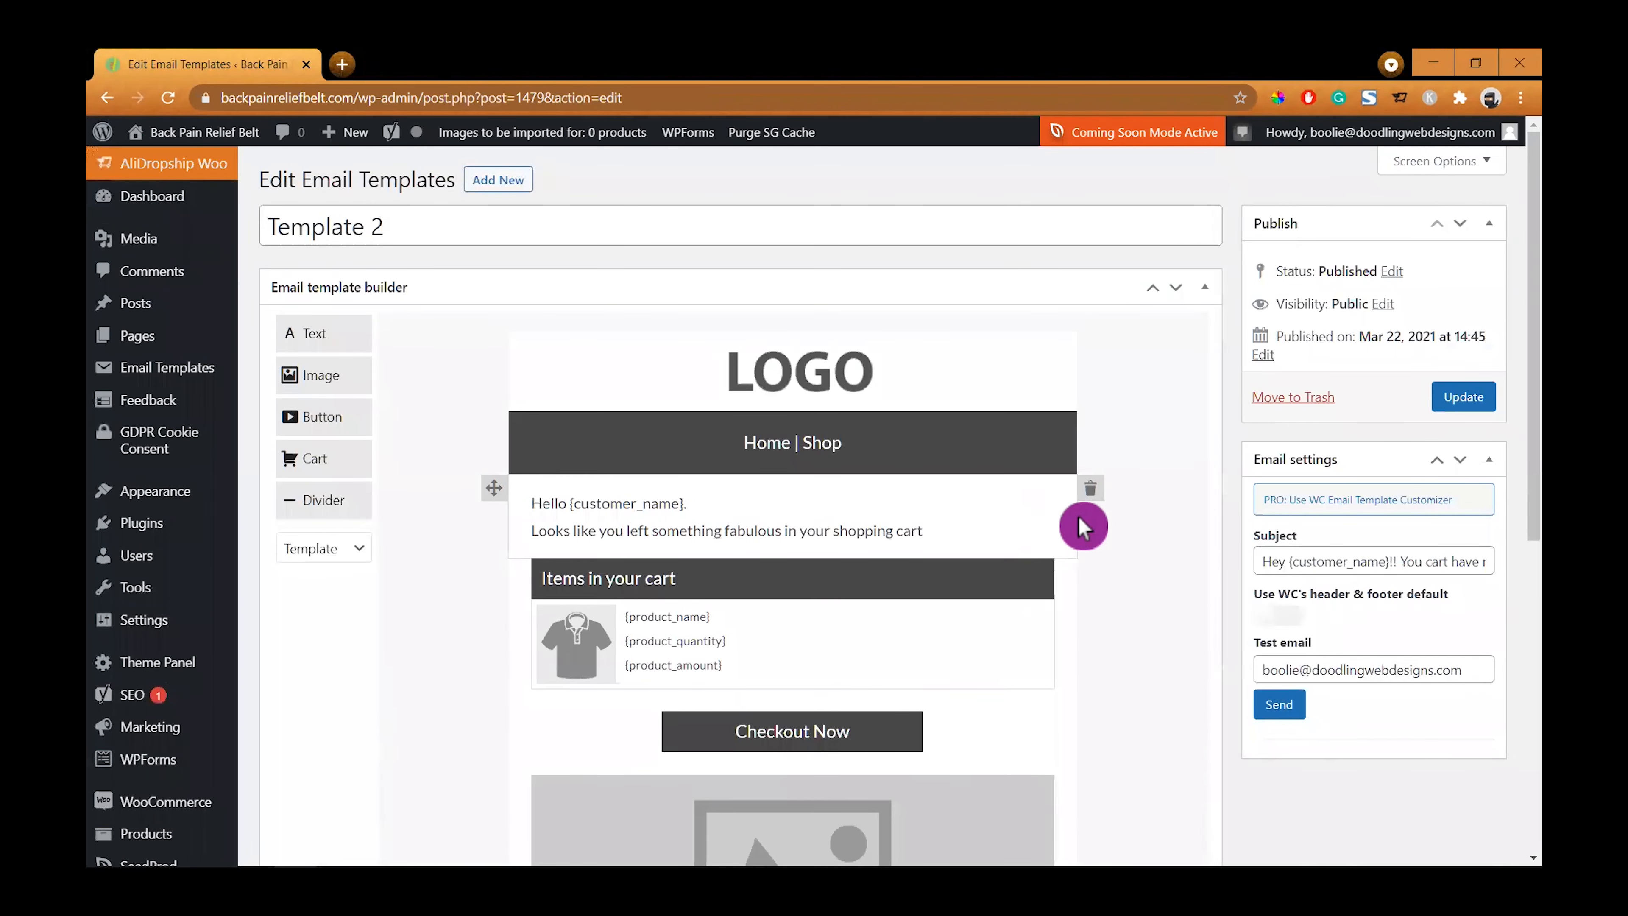